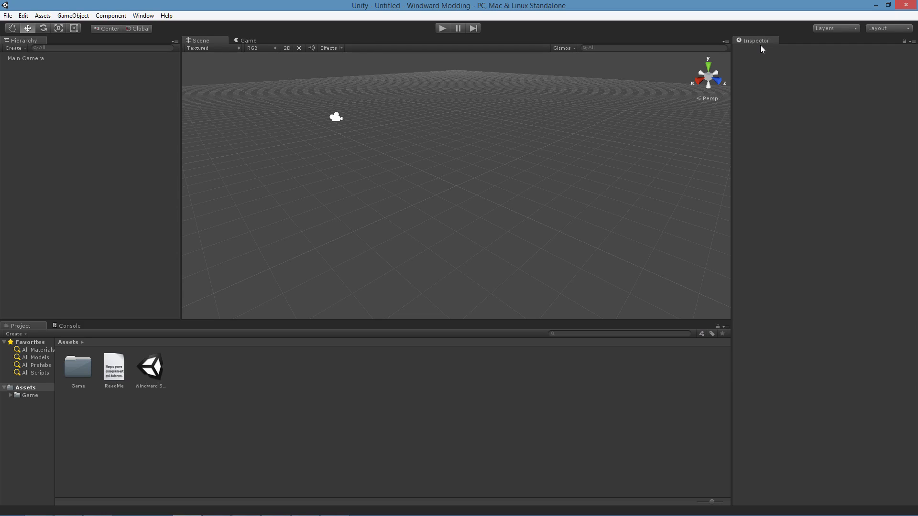
Switch to Chrome and open the older versions of Unity archive from the Get Unity page of unity3d.com.
key("alt+Tab")
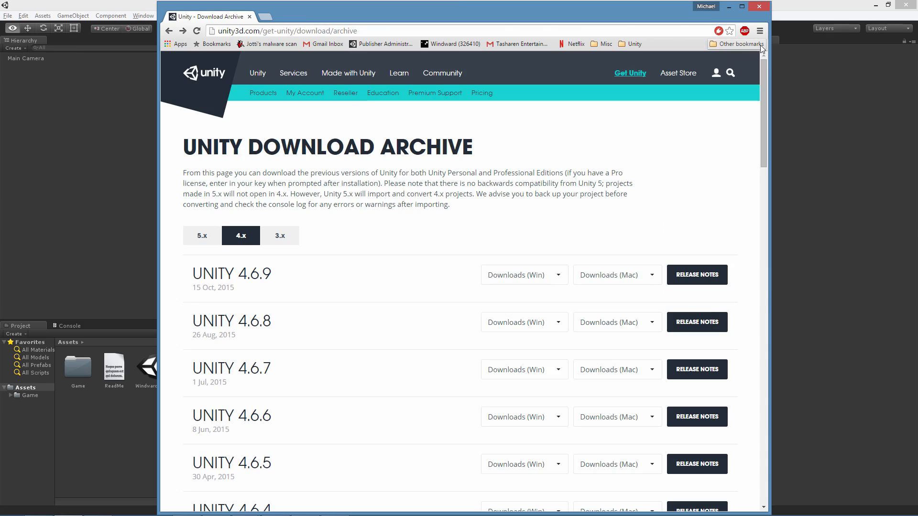
left_click(185, 79)
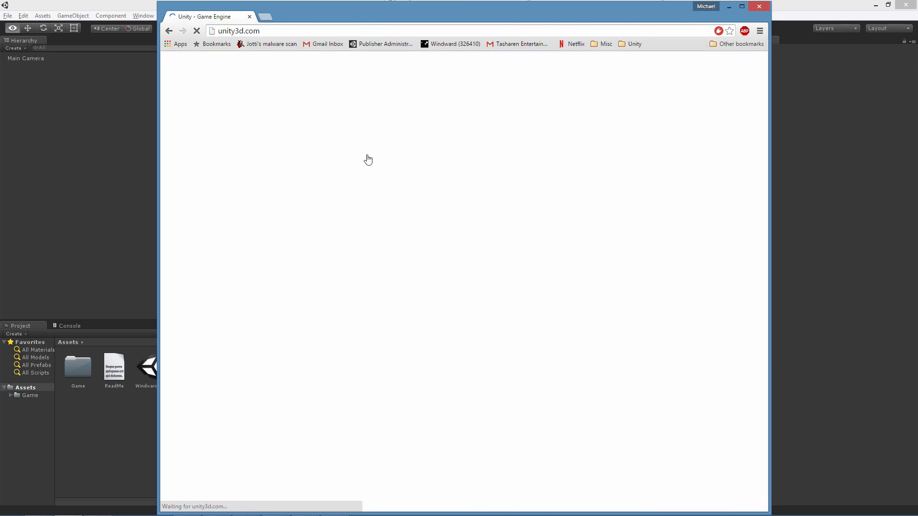
left_click(629, 75)
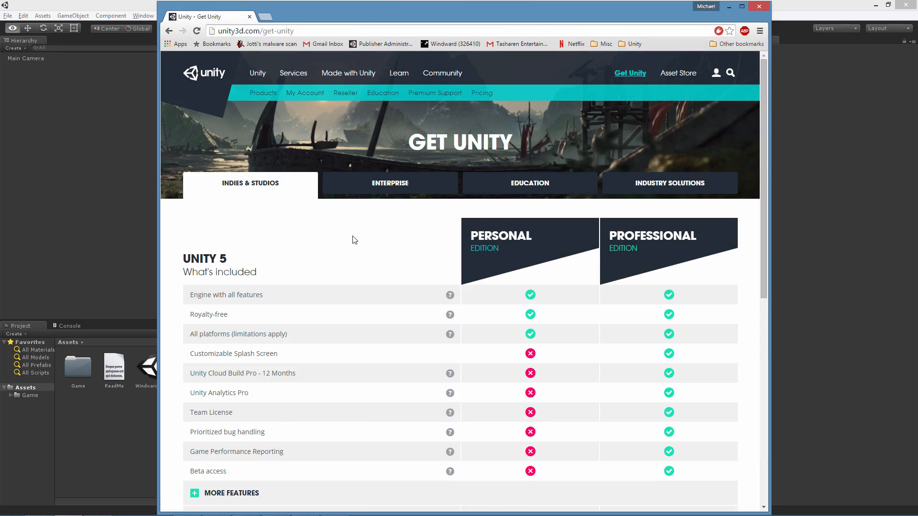
scroll(353, 249, "down", 4)
scroll(352, 256, "down", 3)
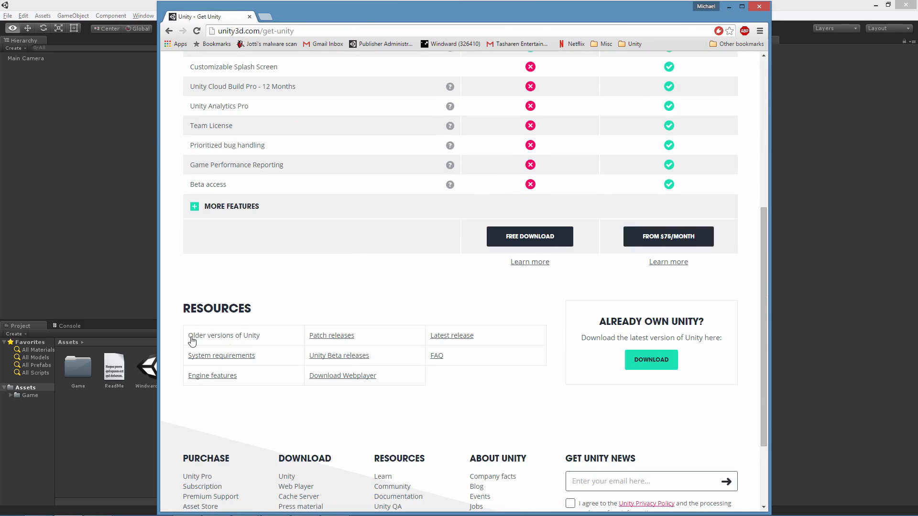
left_click(238, 340)
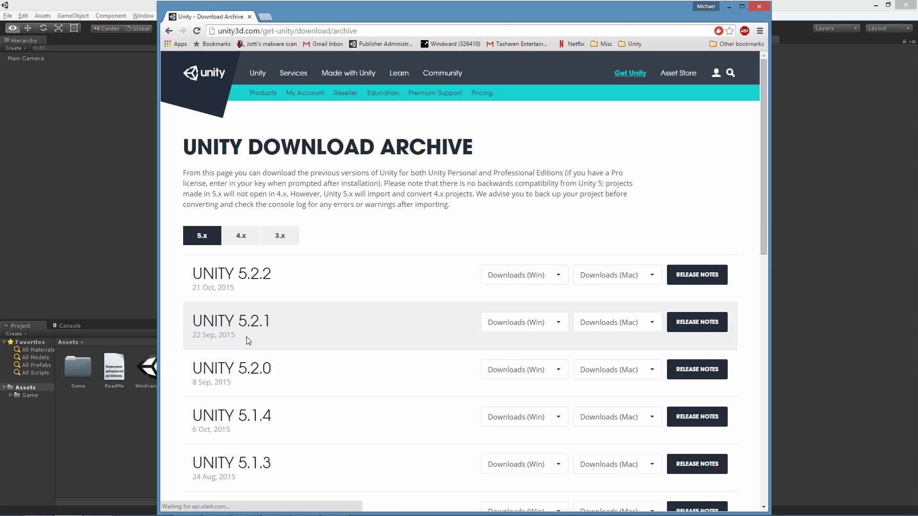
View the Windows download options for Unity 4.6.9 among the 4.x releases.
left_click(243, 242)
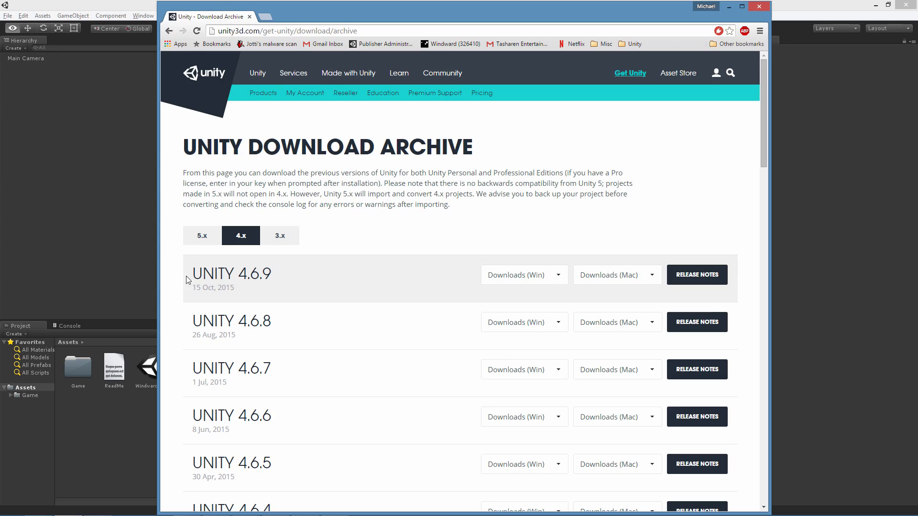
left_click(558, 276)
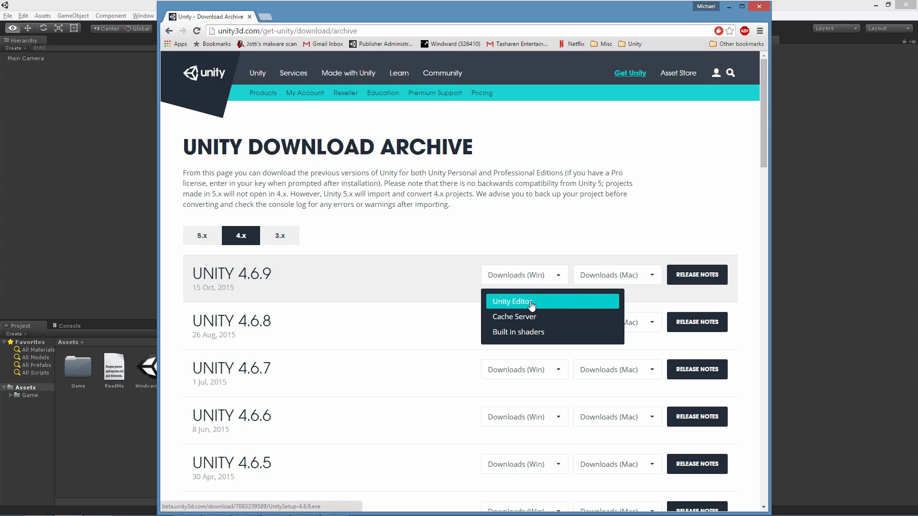
left_click(543, 156)
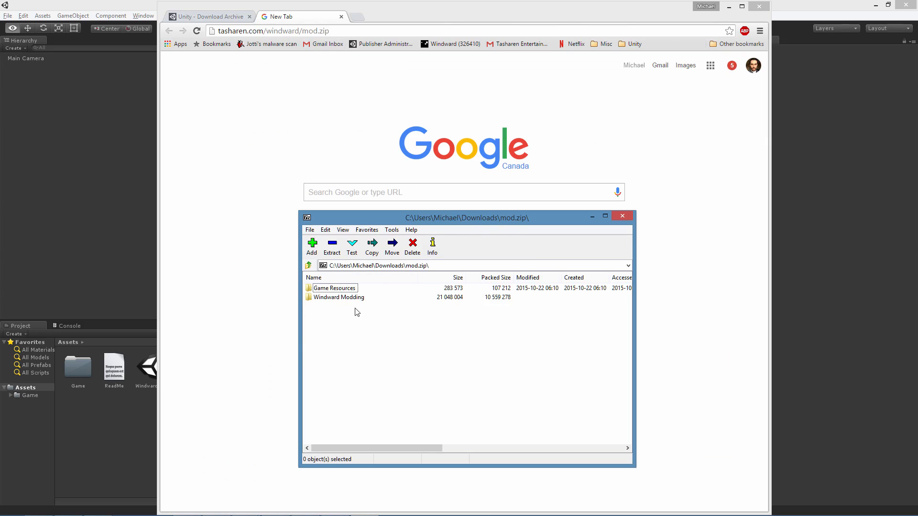
Examine the Game Resources folder and its Config subfolder in mod.zip, and select all Game Resources items.
double_click(337, 289)
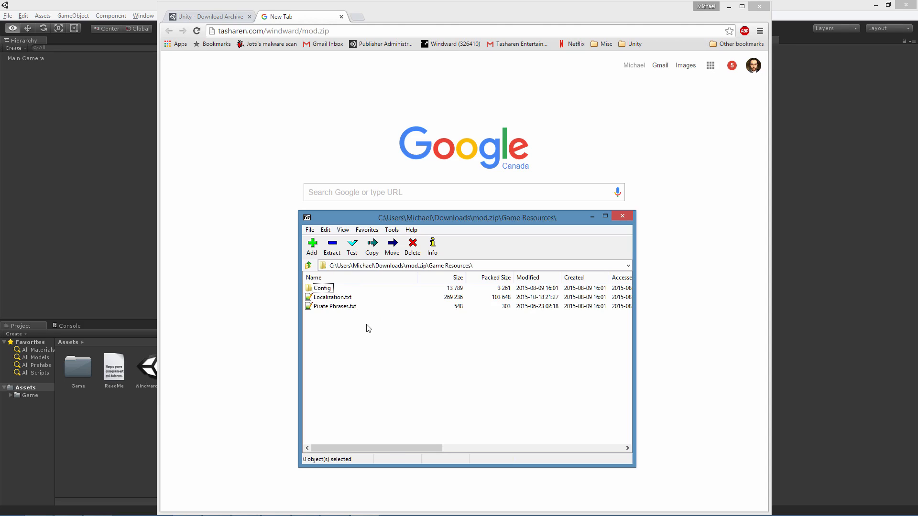
left_click(329, 289)
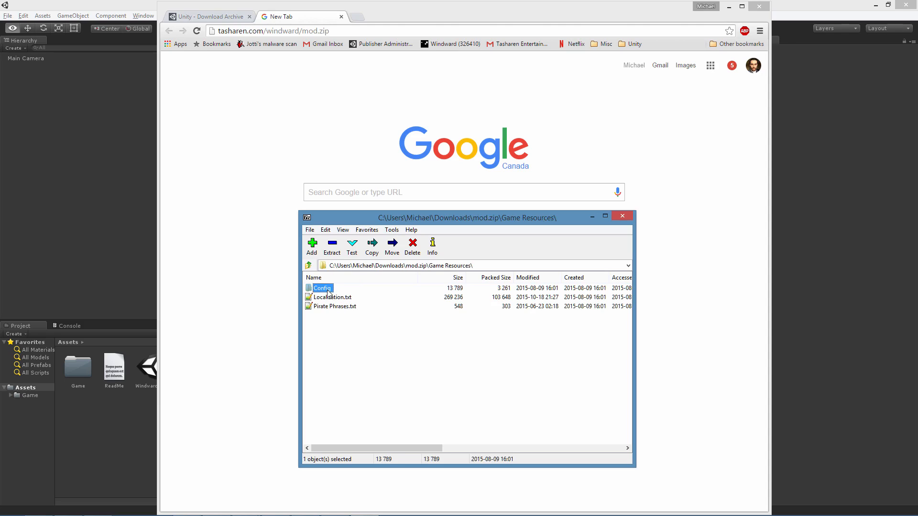
double_click(329, 290)
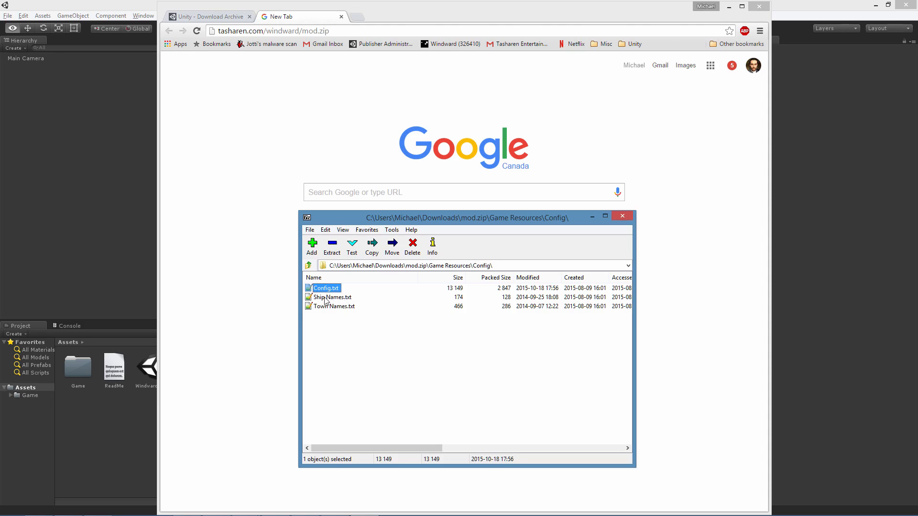
left_click(308, 265)
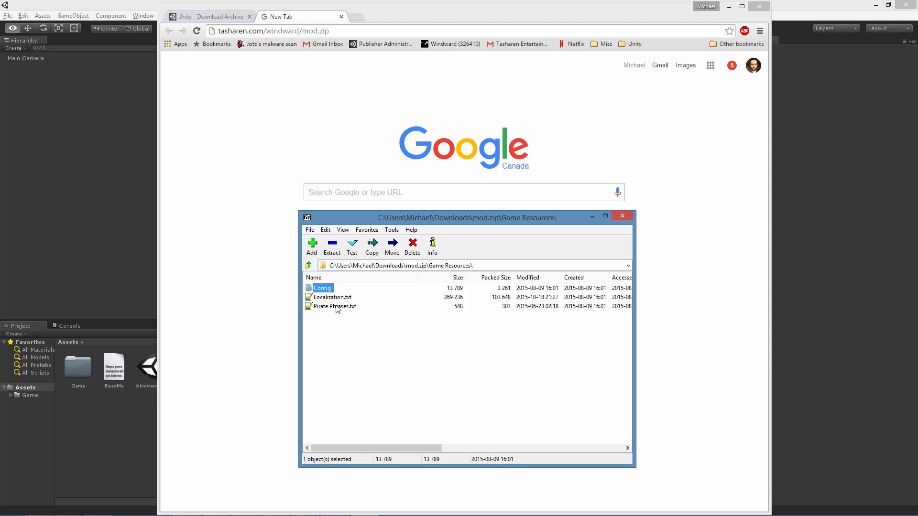
left_click(336, 299)
left_click(367, 339)
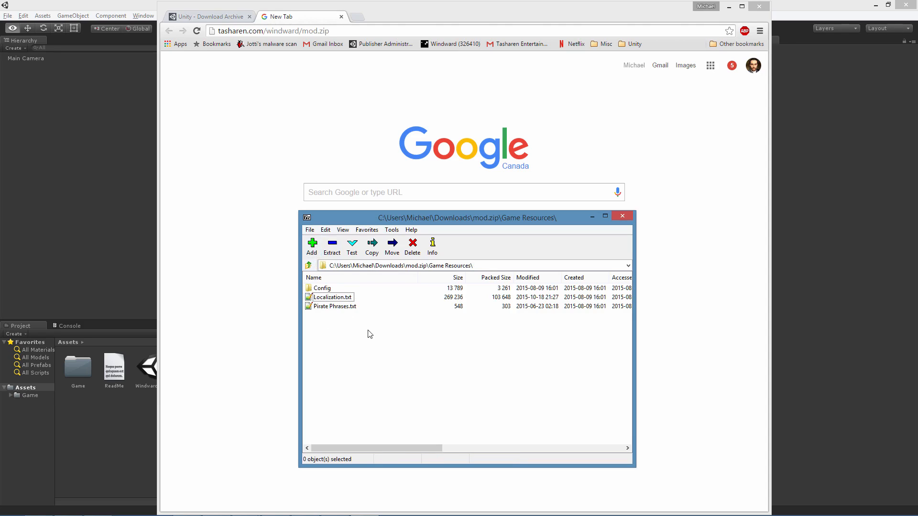
left_click_drag(368, 364, 337, 292)
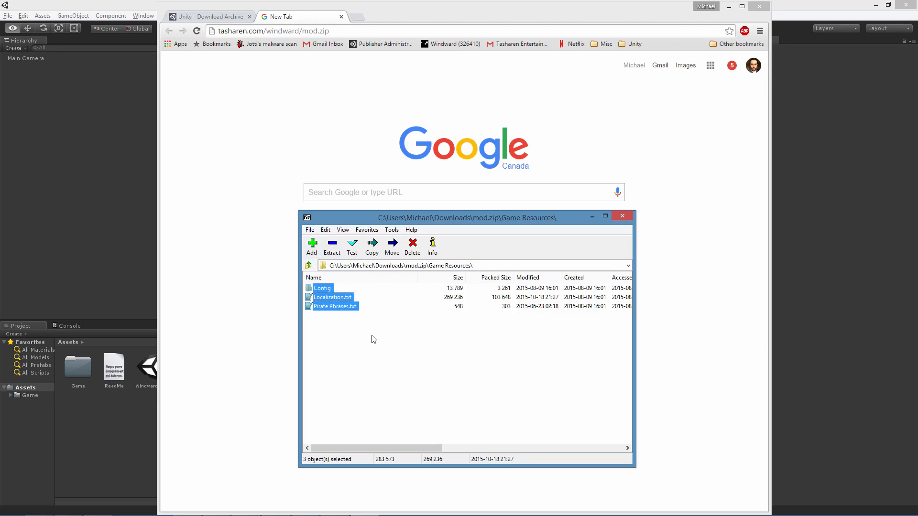
Switch to File Explorer, open the Documents\Windward folder, and move its window away from the archive window.
left_click(48, 511)
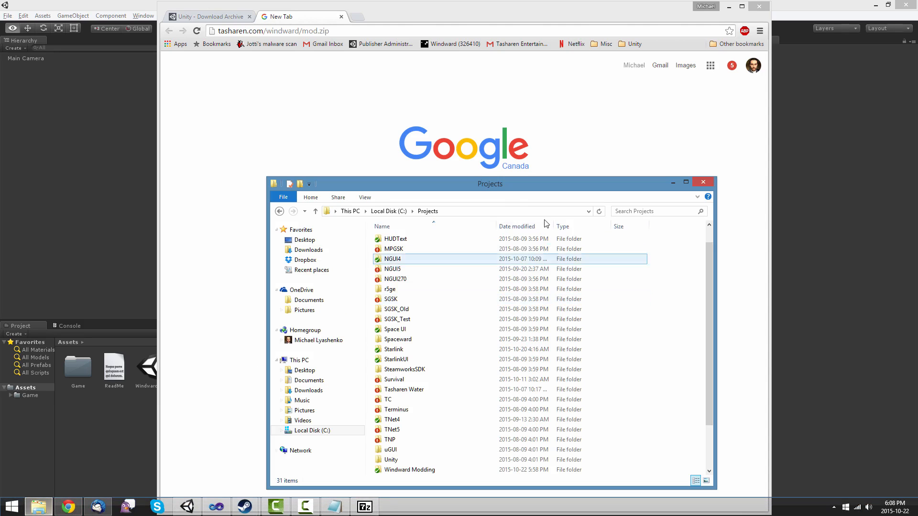
left_click(499, 209)
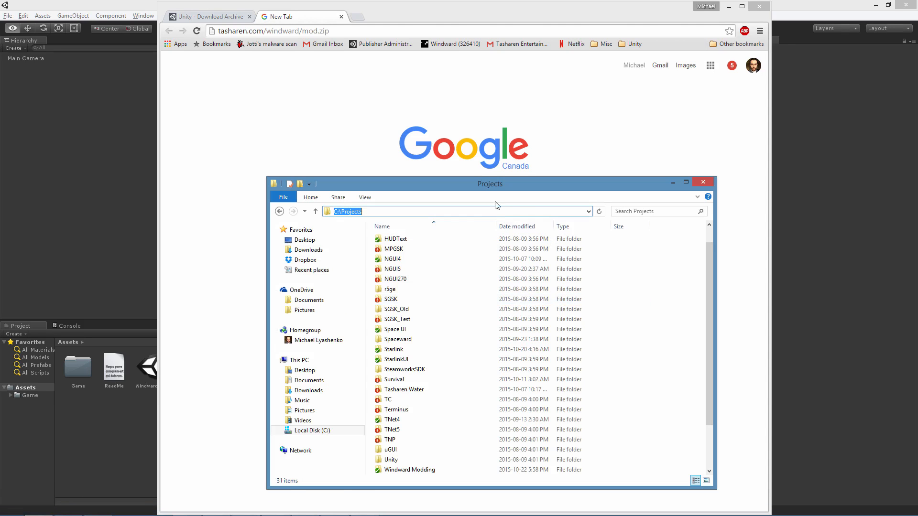
left_click(309, 380)
double_click(414, 385)
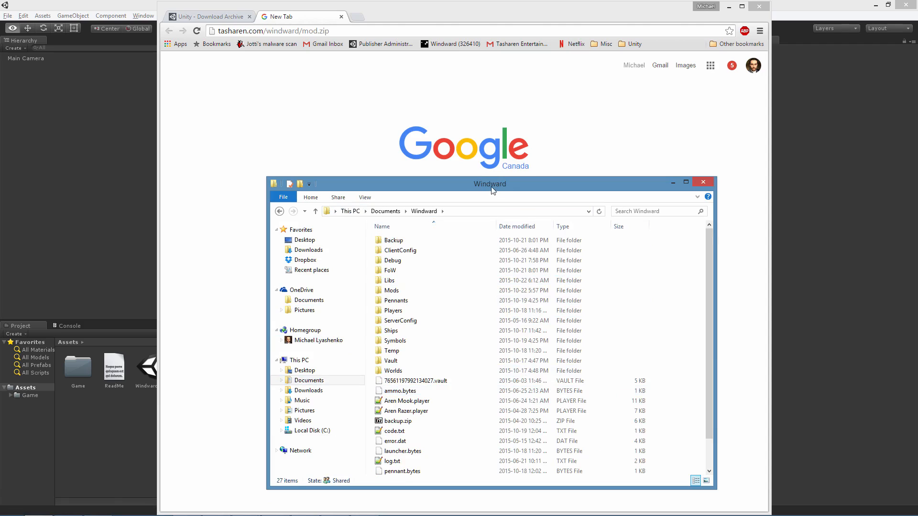
left_click_drag(491, 186, 313, 88)
left_click(567, 216)
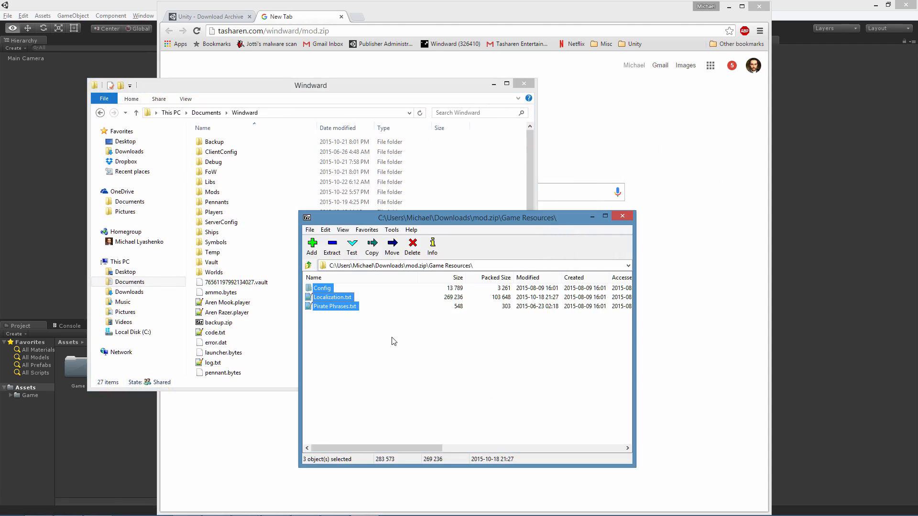
Return to the root of mod.zip and examine the contents of its Windward Modding folder.
left_click(350, 338)
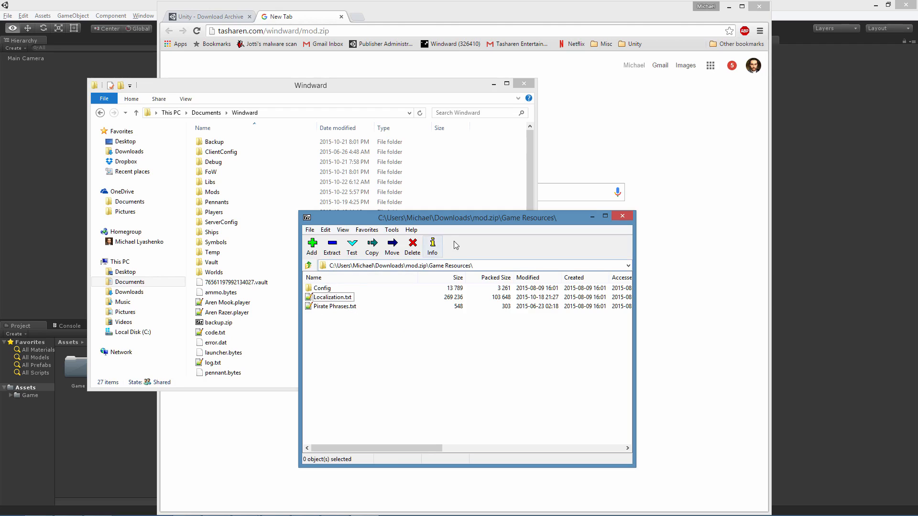
left_click(309, 266)
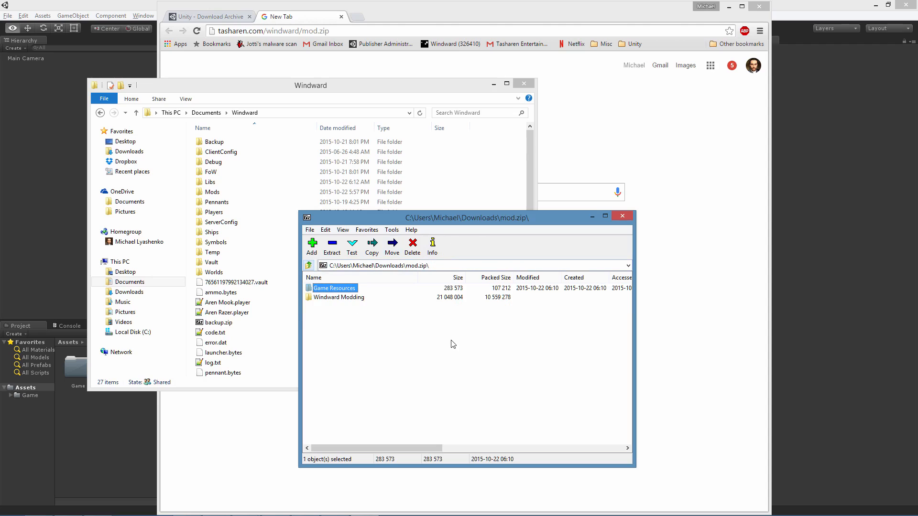
left_click(339, 298)
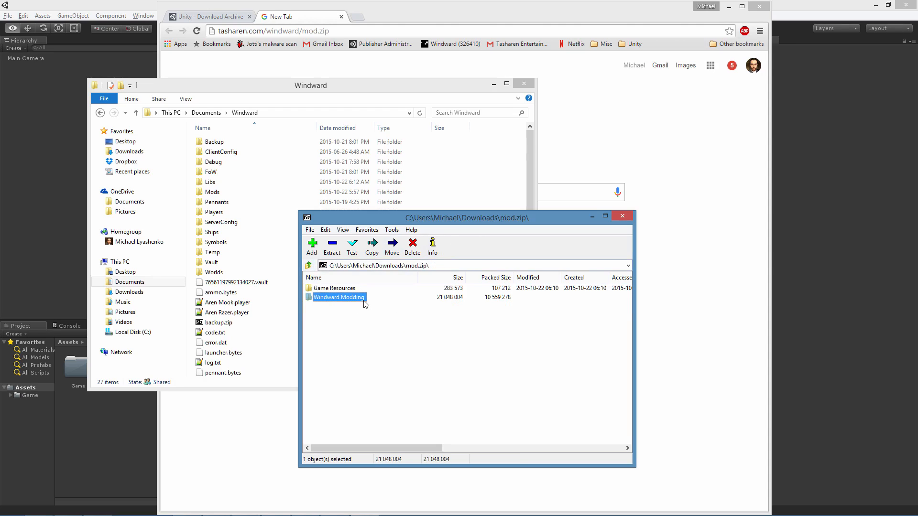
double_click(364, 299)
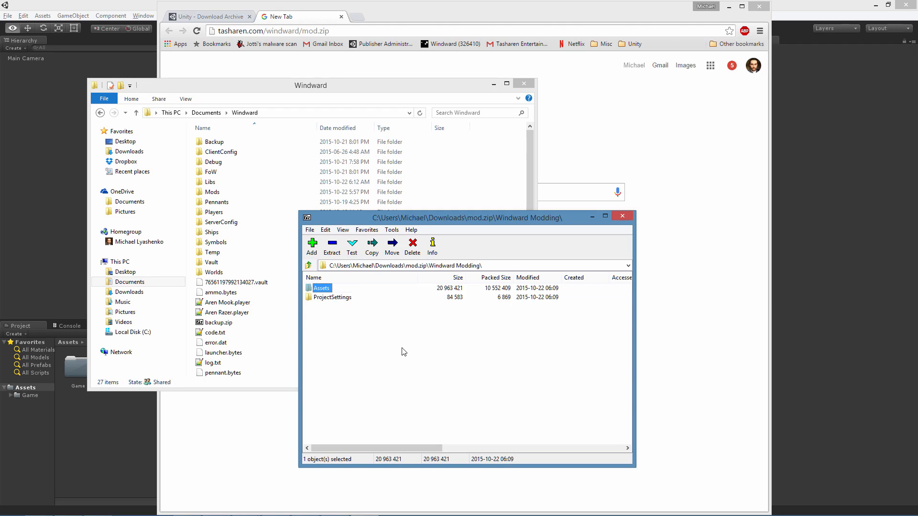
left_click(308, 266)
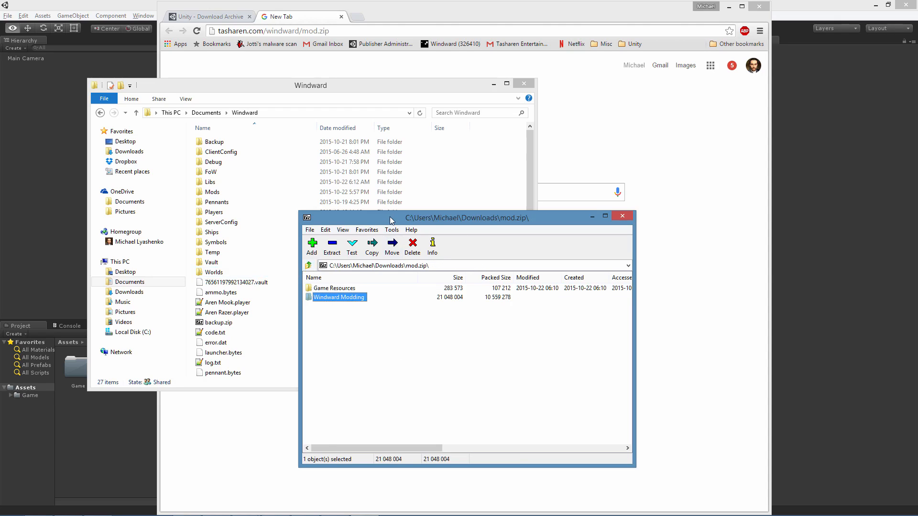
Extract the Windward Modding folder from mod.zip into Documents\Windward and open the extracted folder.
left_click_drag(393, 221, 580, 252)
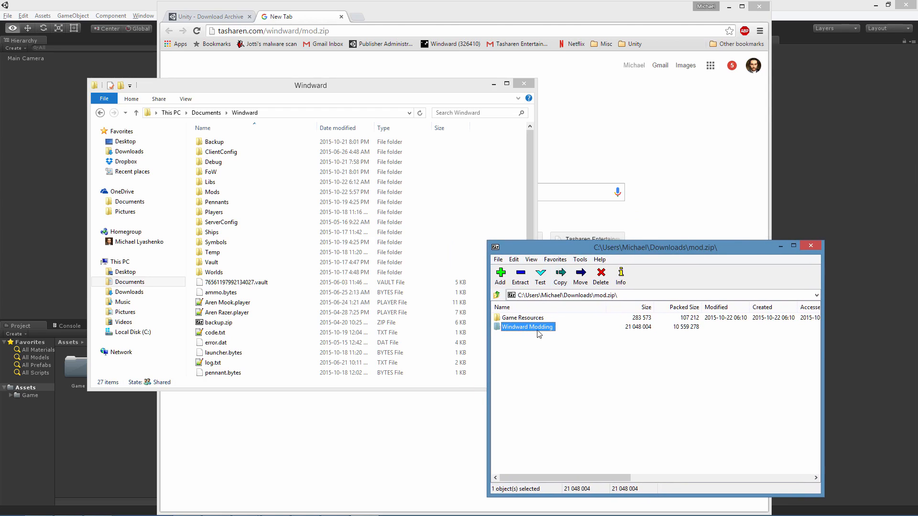
left_click_drag(538, 331, 476, 328)
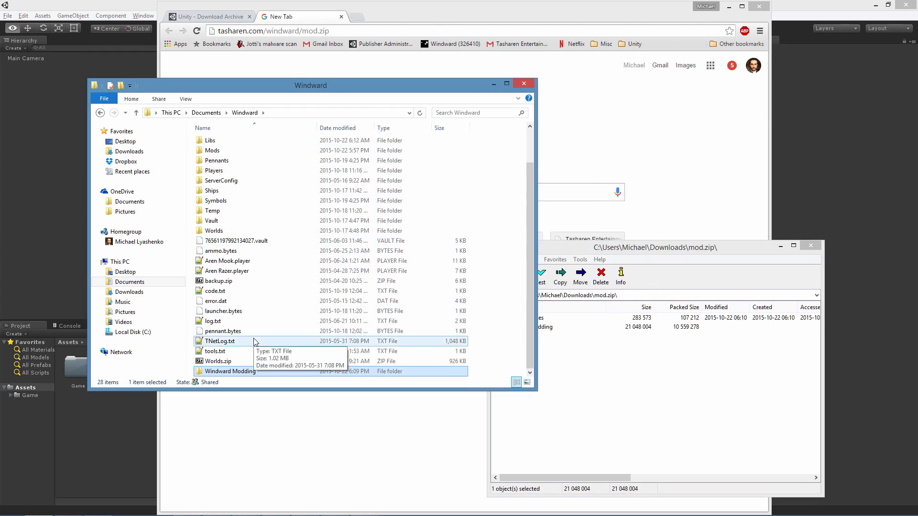
double_click(245, 371)
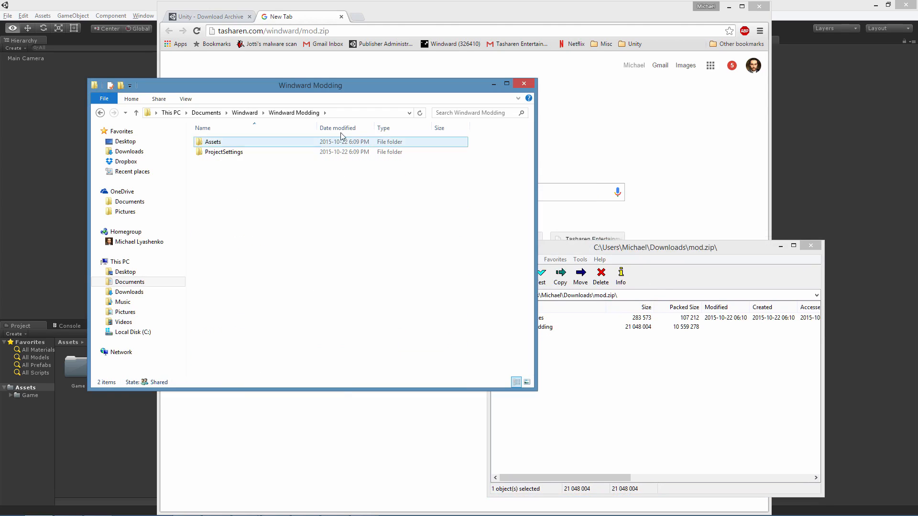
left_click(341, 111)
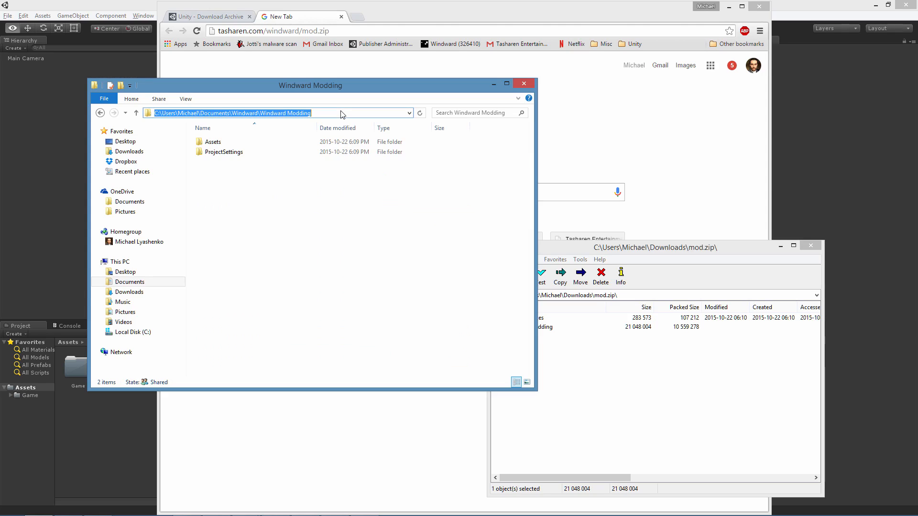
left_click(288, 238)
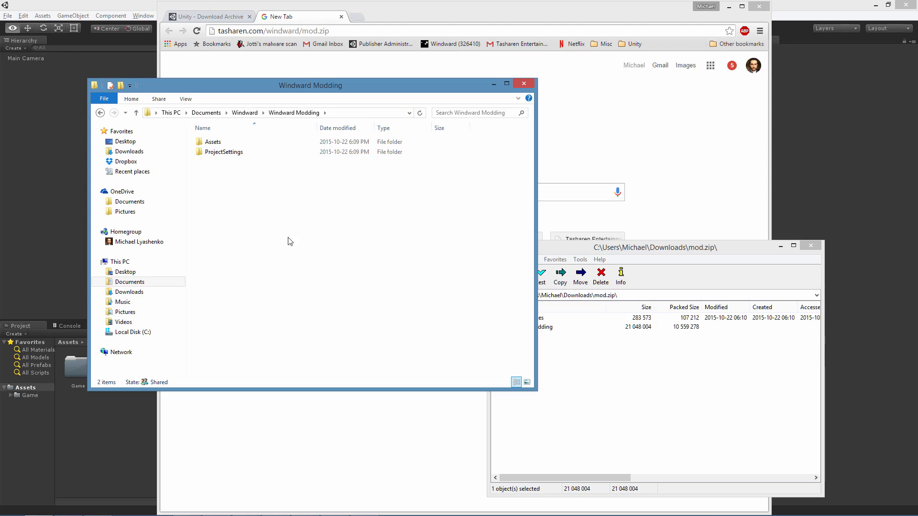
Switch to Unity and open the existing project in Documents\Windward\Windward Modding.
left_click(44, 8)
left_click(7, 15)
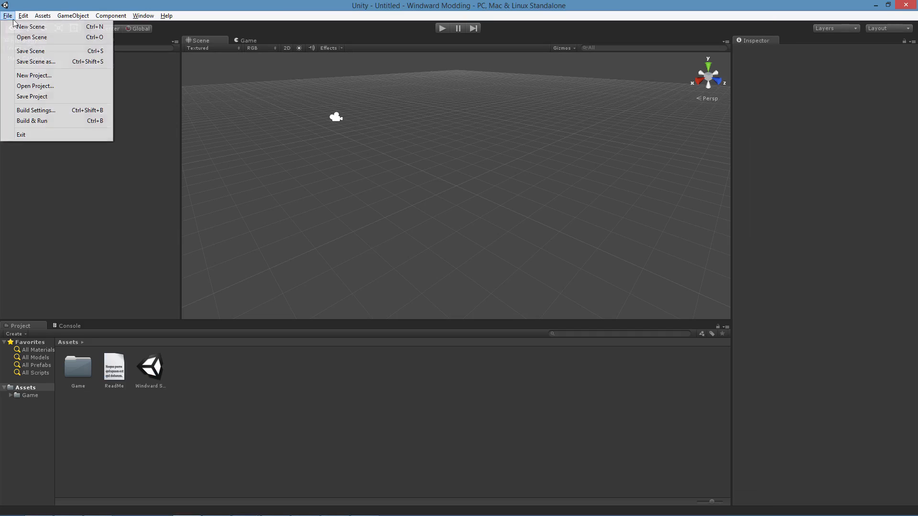
left_click(48, 90)
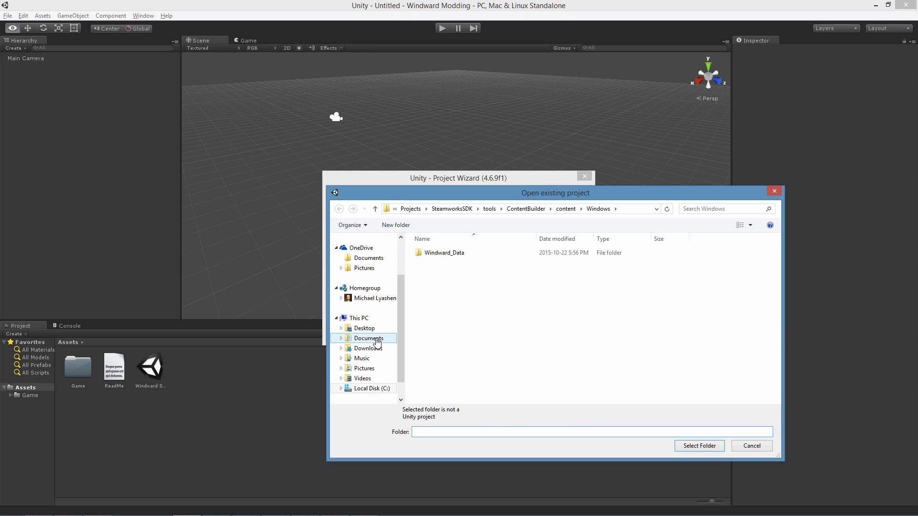
left_click(377, 341)
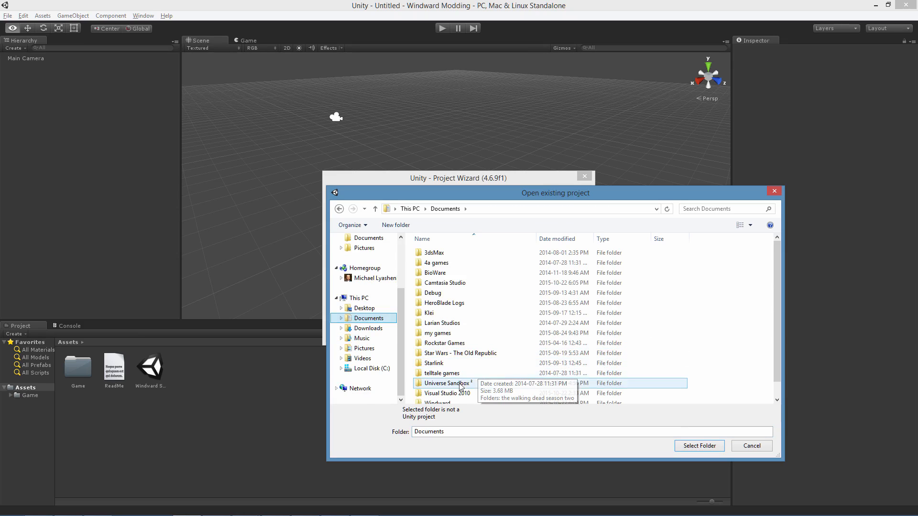
left_click(447, 403)
double_click(456, 399)
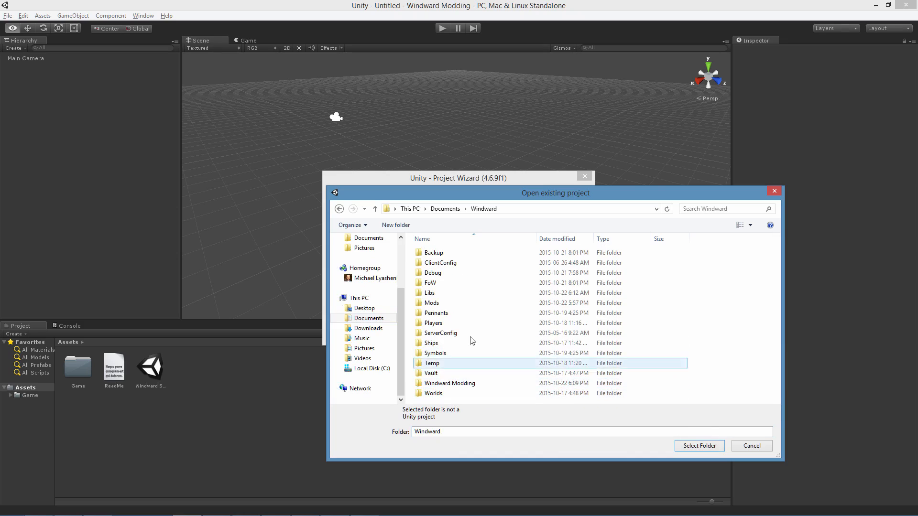
left_click(460, 384)
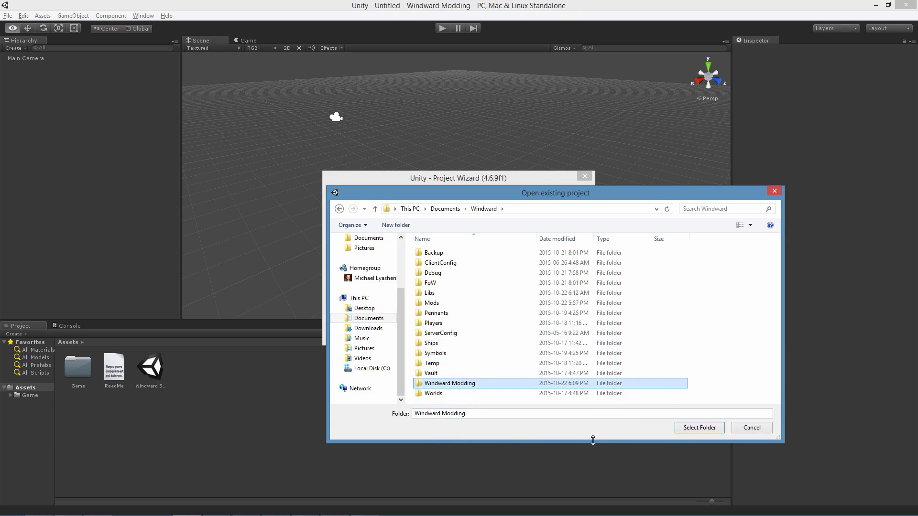
left_click(696, 429)
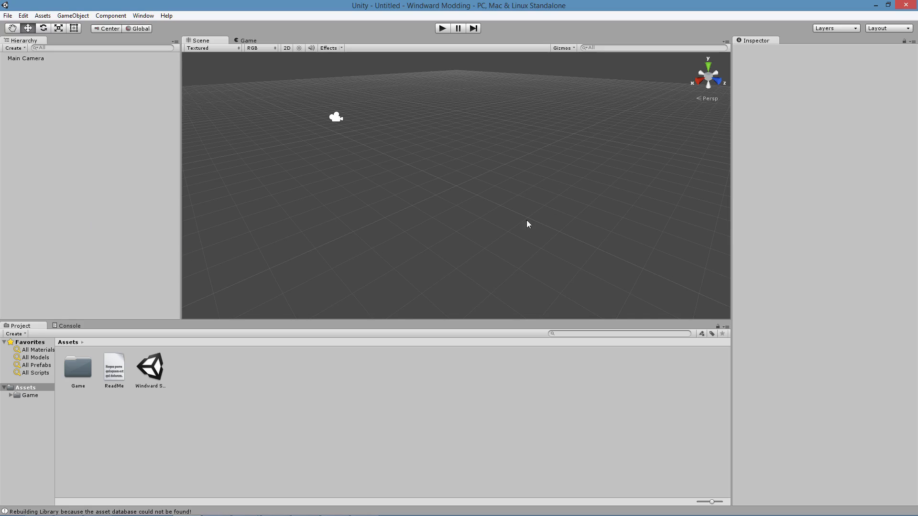
Move the Main Camera along its Z axis to about -7.3, check the Game view, and reselect the camera in the Scene view.
left_click(340, 120)
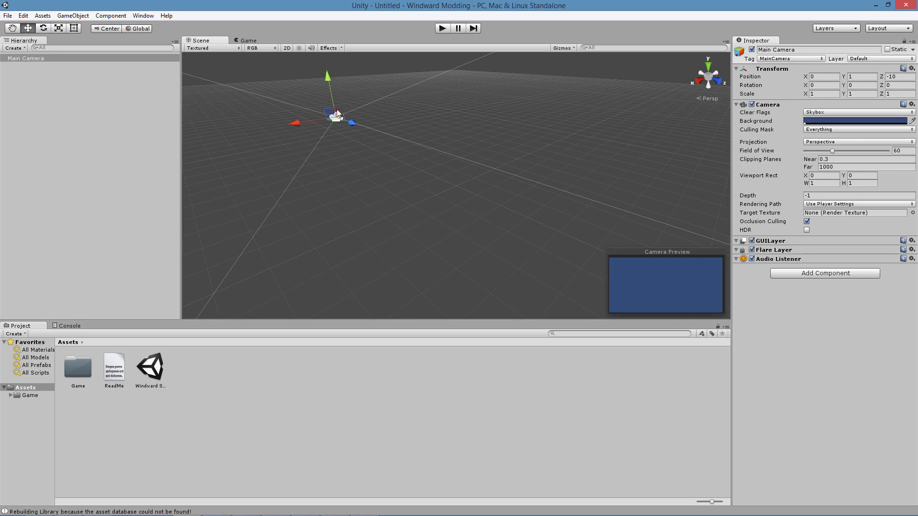
left_click_drag(351, 127, 361, 151)
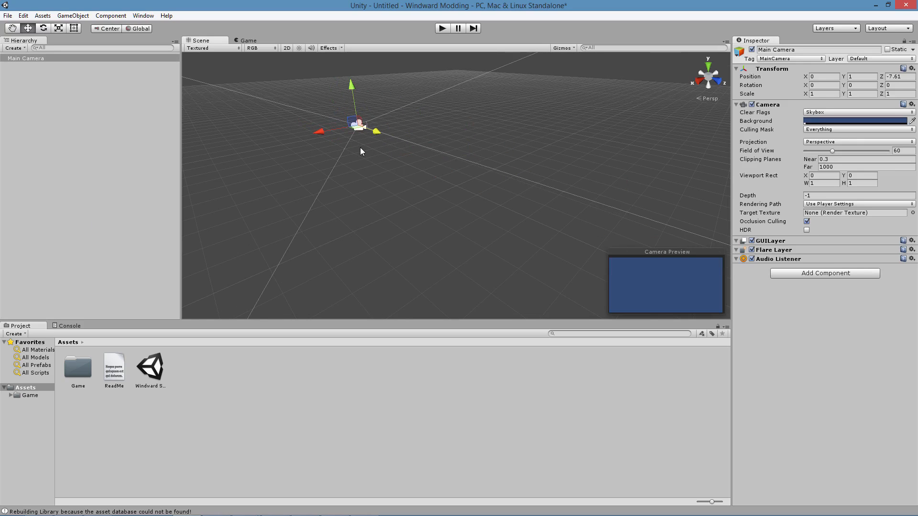
left_click(298, 195)
left_click(247, 42)
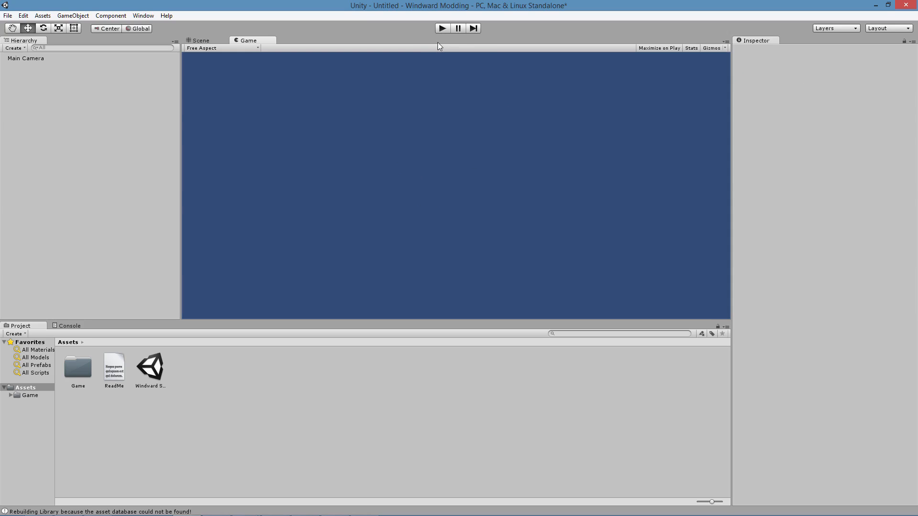
left_click(200, 41)
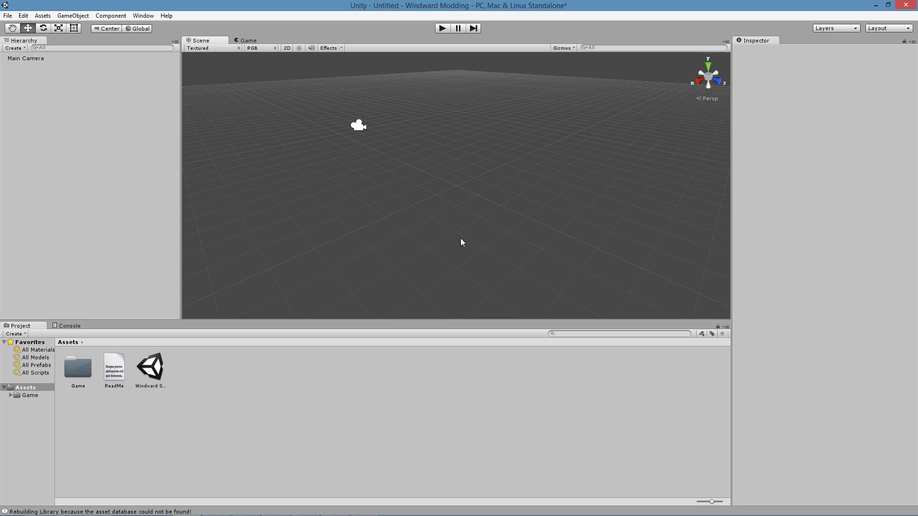
left_click(358, 127)
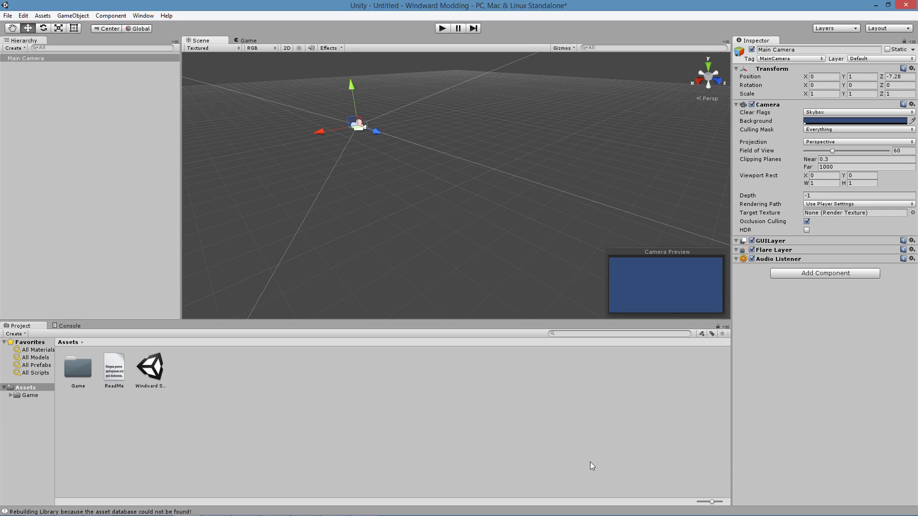
Switch the Project panel to a one-column layout, dock it beside the Hierarchy, and resize the Console and Inspector areas.
left_click_drag(712, 501, 698, 502)
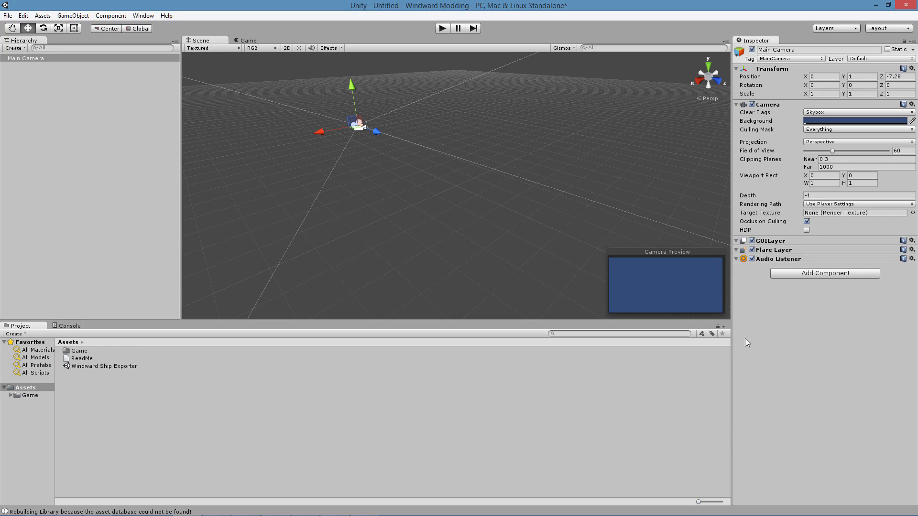
left_click(726, 328)
left_click(760, 335)
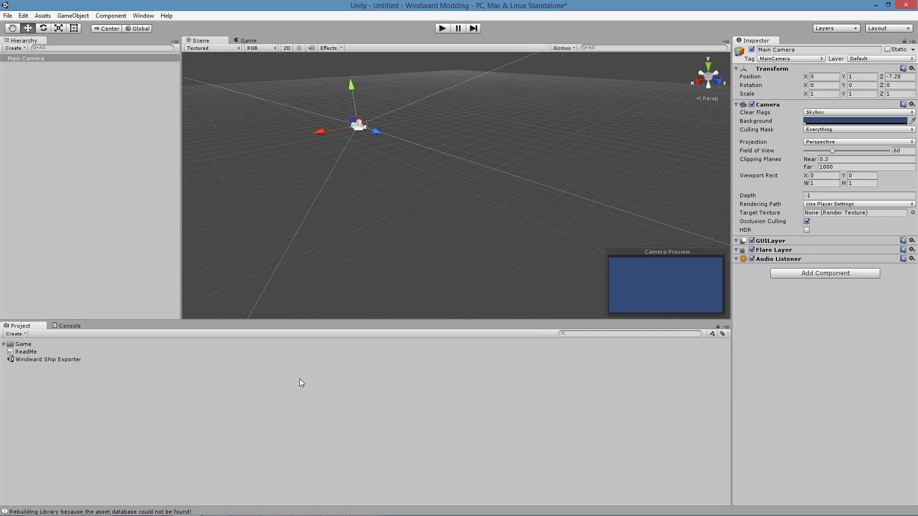
left_click_drag(19, 325, 166, 205)
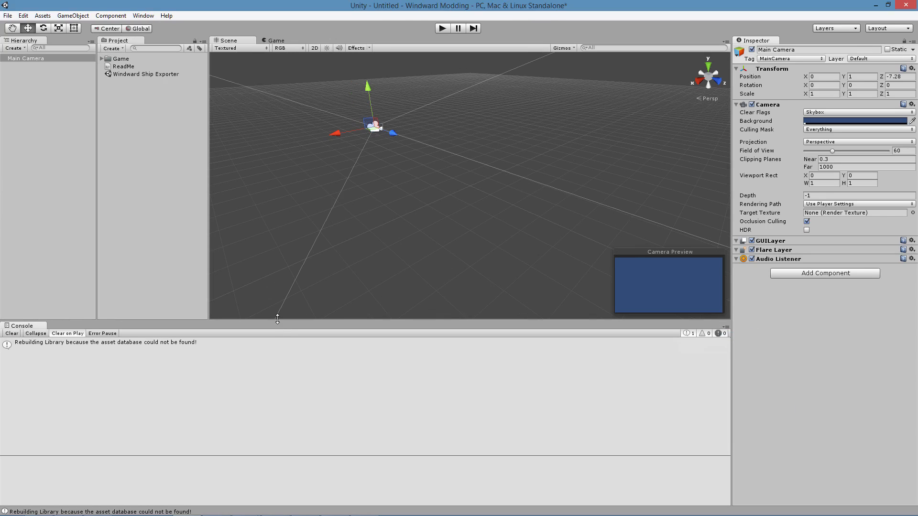
left_click_drag(277, 319, 276, 343)
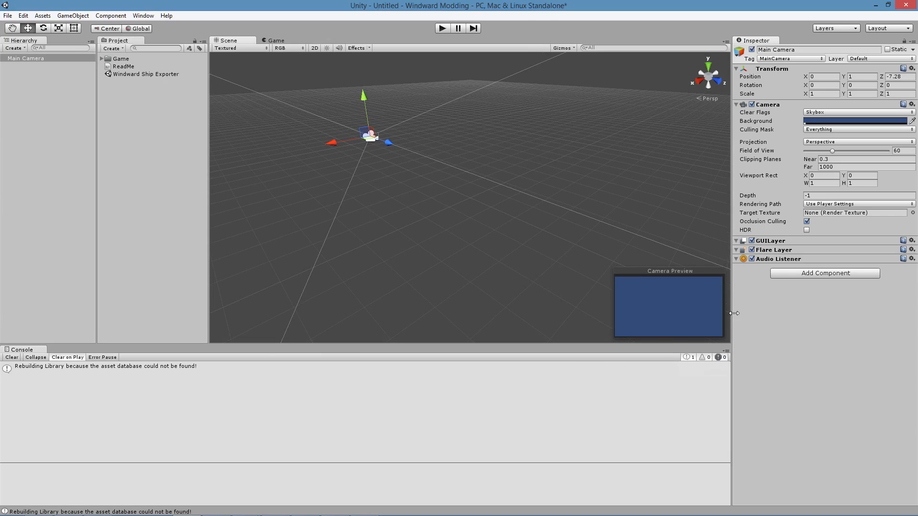
left_click_drag(734, 313, 772, 313)
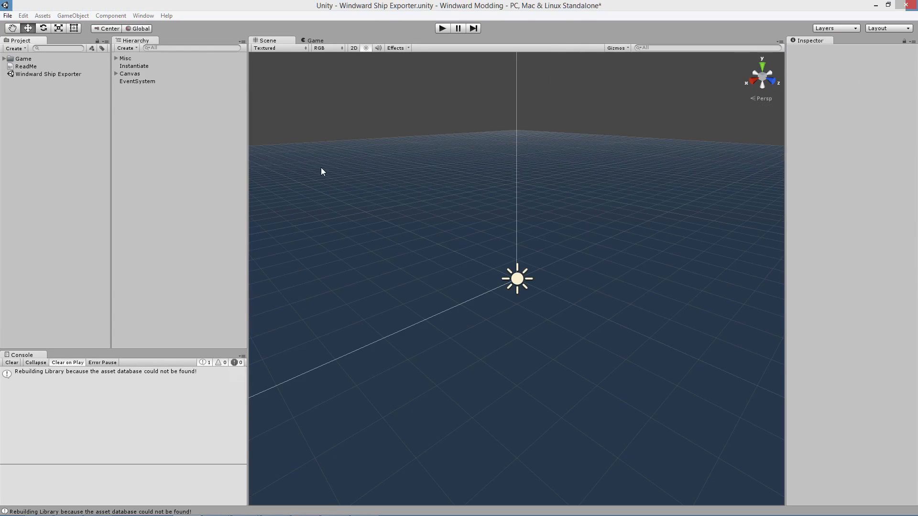
Dock the Game view below the Scene view and enlarge it to more than half of the shared height.
left_click(315, 42)
left_click_drag(315, 42, 499, 452)
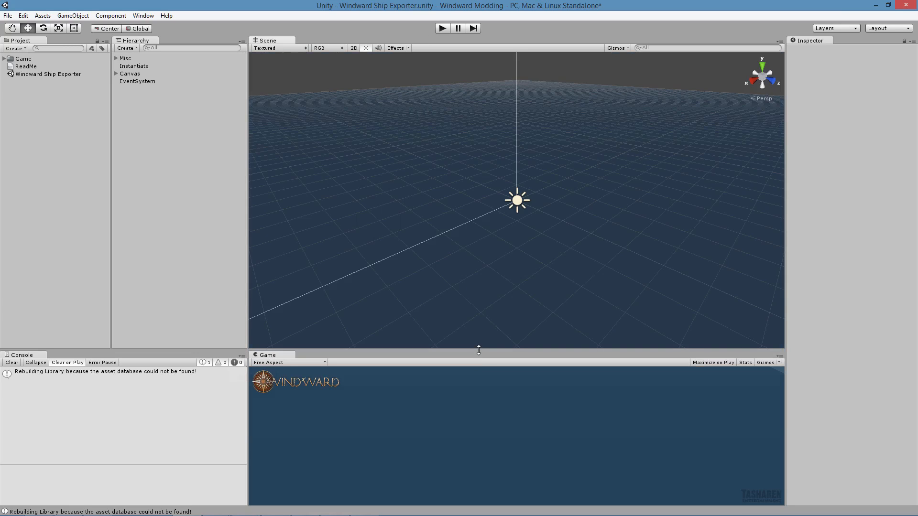
left_click_drag(478, 353, 486, 239)
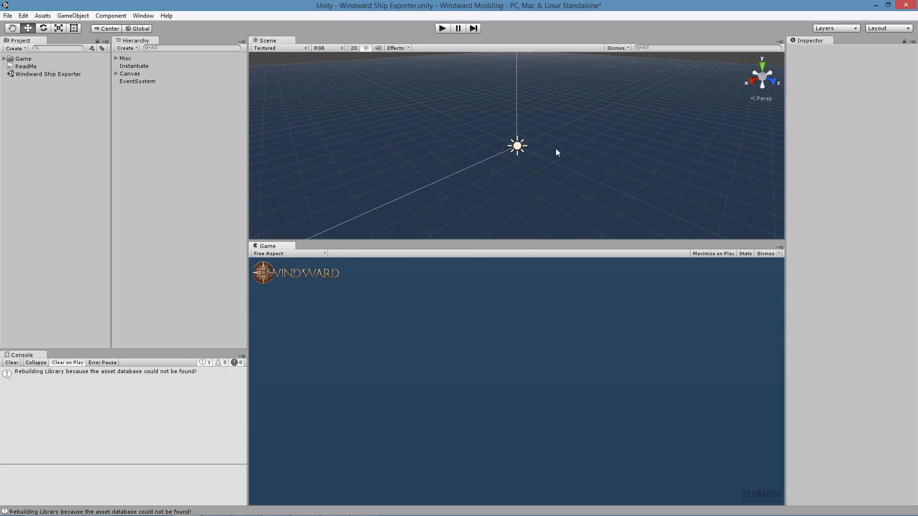
Reopen the Windward Ship Exporter scene without saving changes and inspect its Canvas, EventSystem and Instantiate objects.
double_click(38, 76)
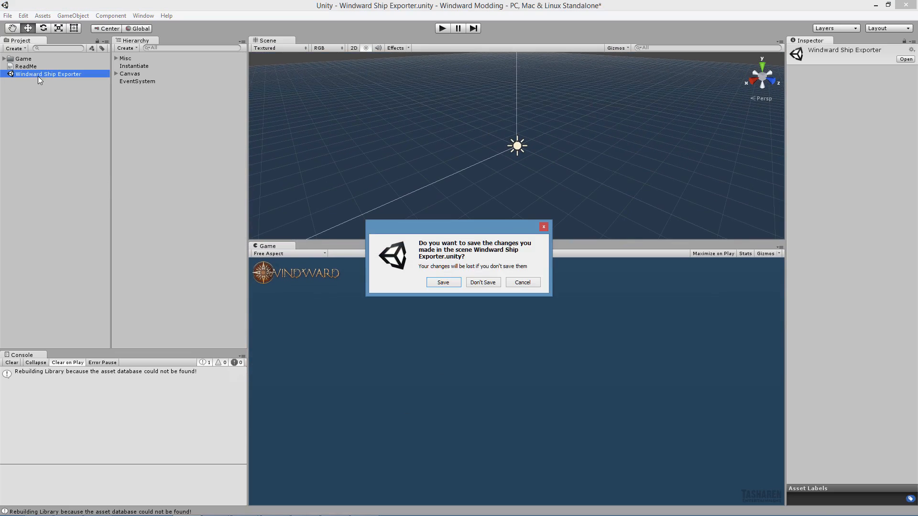
left_click(482, 284)
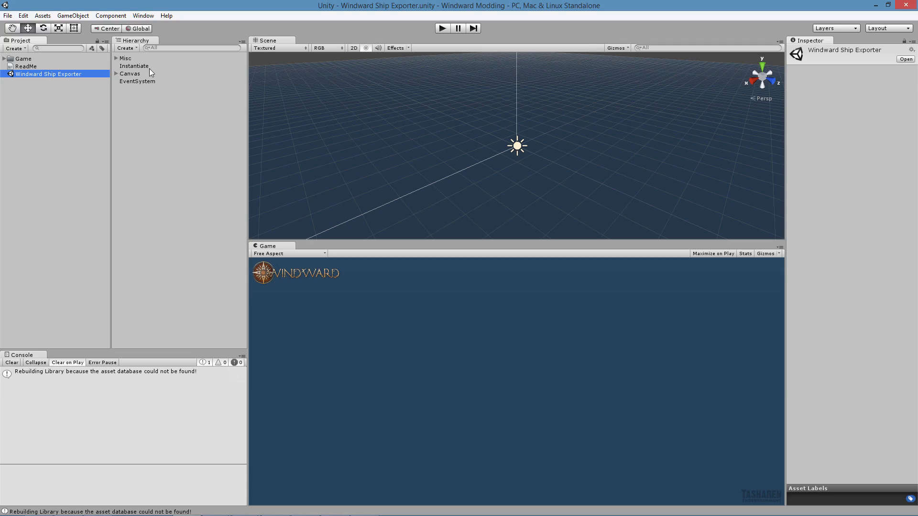
left_click(136, 75)
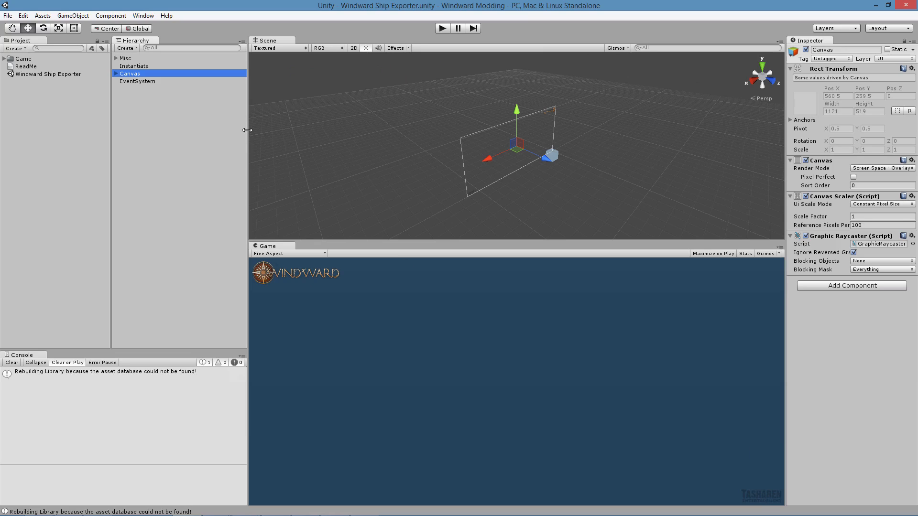
left_click(132, 80)
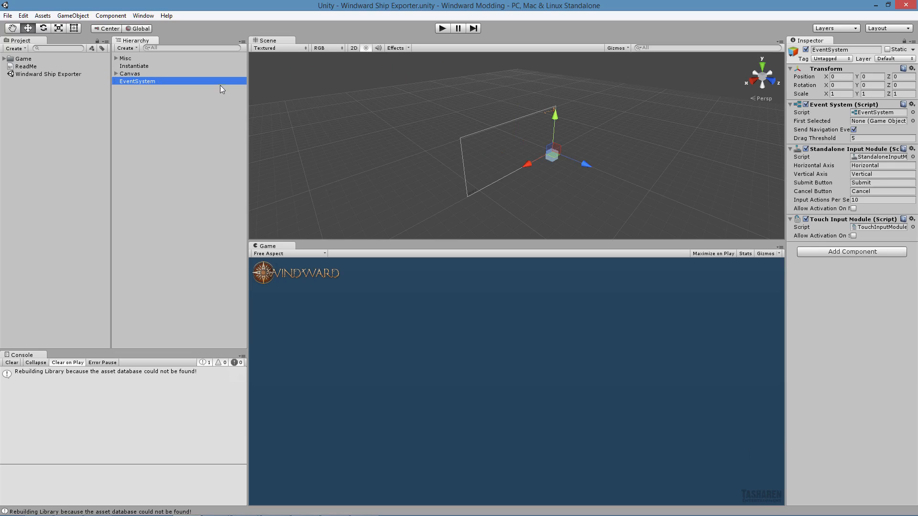
left_click(139, 66)
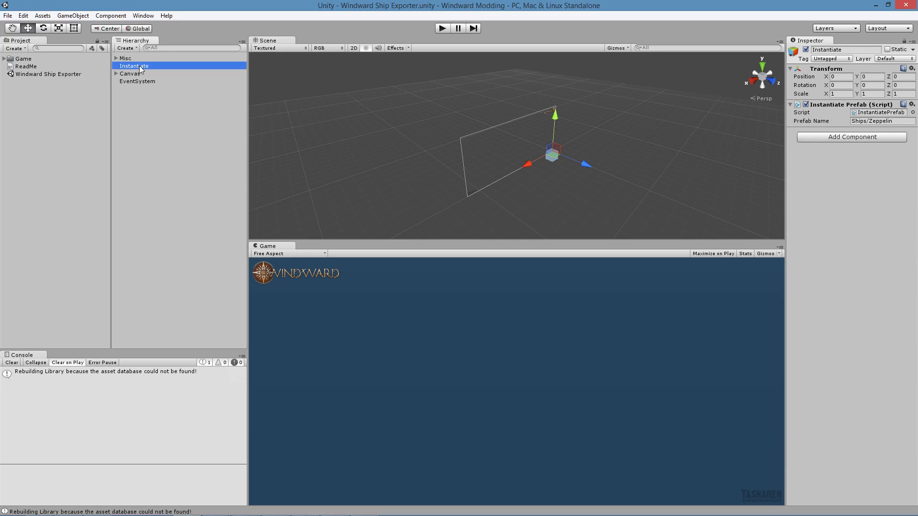
Expand the Misc group and inspect its Sun, Water, Main Camera and Wind objects, undoing a trial move of Water, and select Instantiate.
left_click(116, 57)
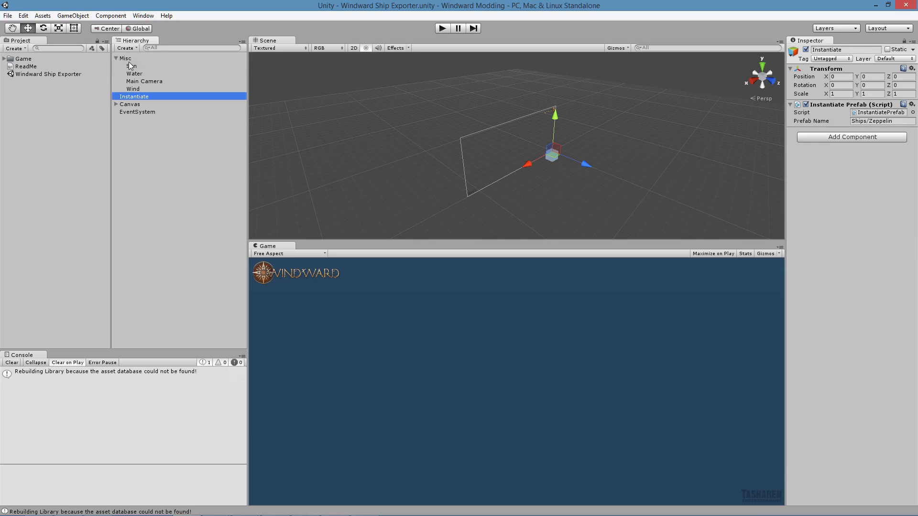
left_click(126, 58)
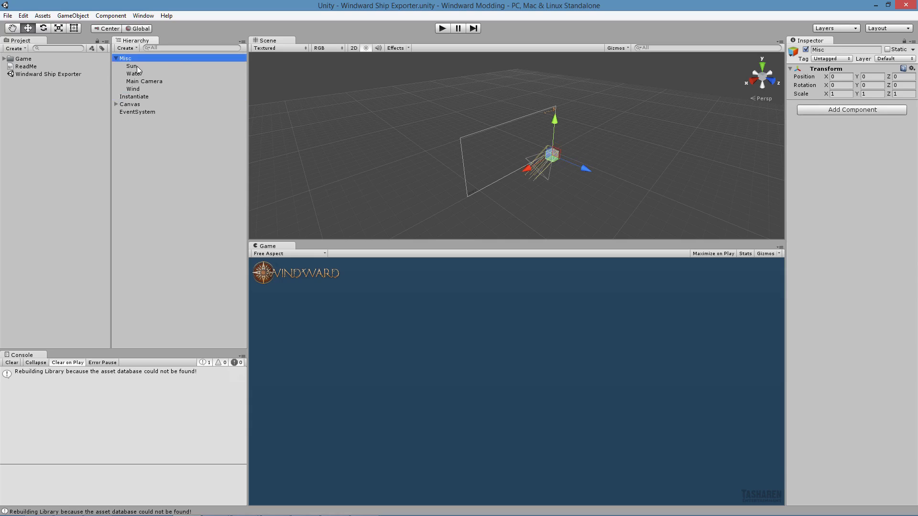
left_click(137, 66)
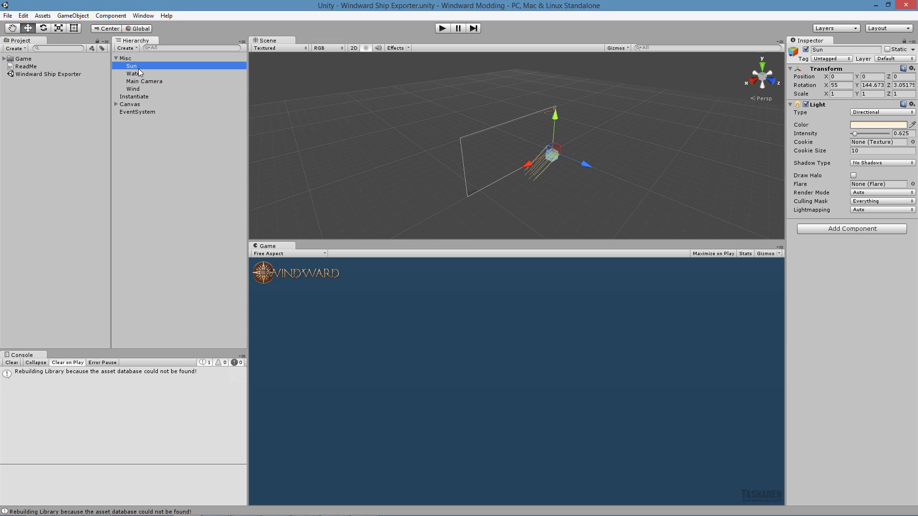
left_click(136, 73)
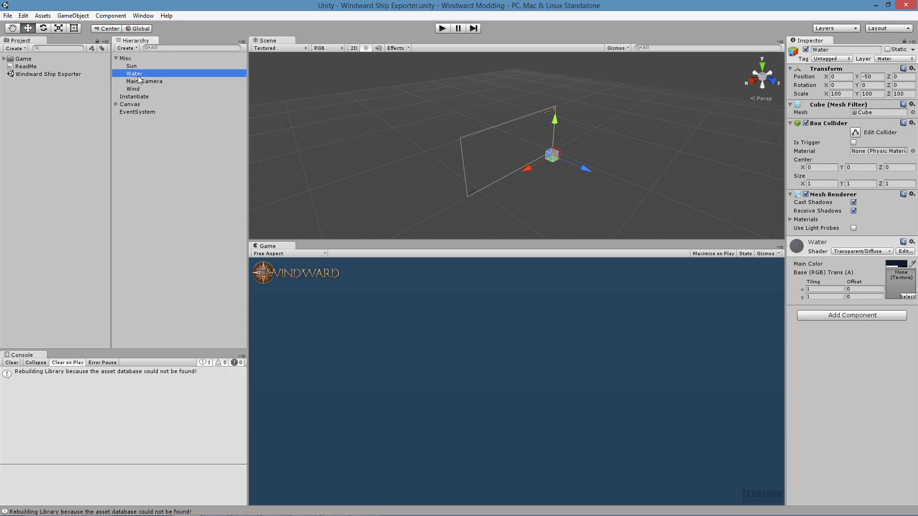
double_click(138, 73)
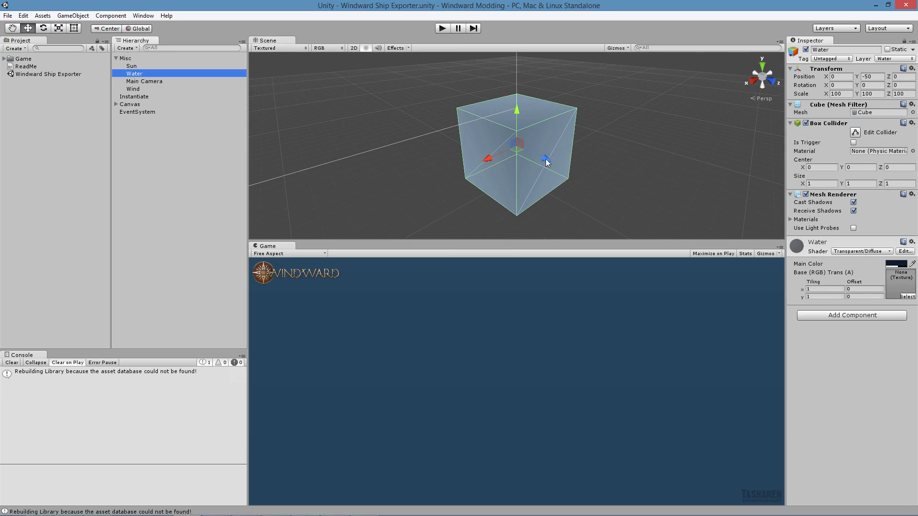
left_click_drag(548, 162, 518, 150)
key("ctrl+z")
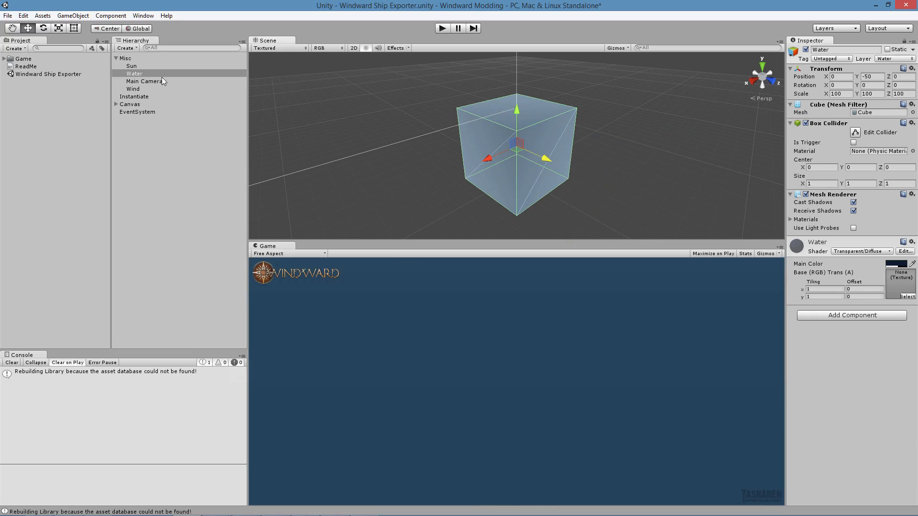
left_click(144, 82)
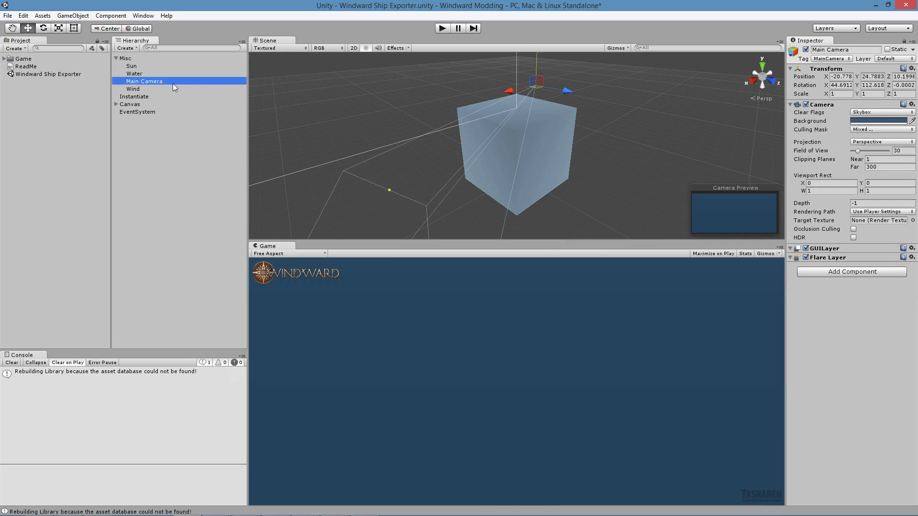
left_click(134, 90)
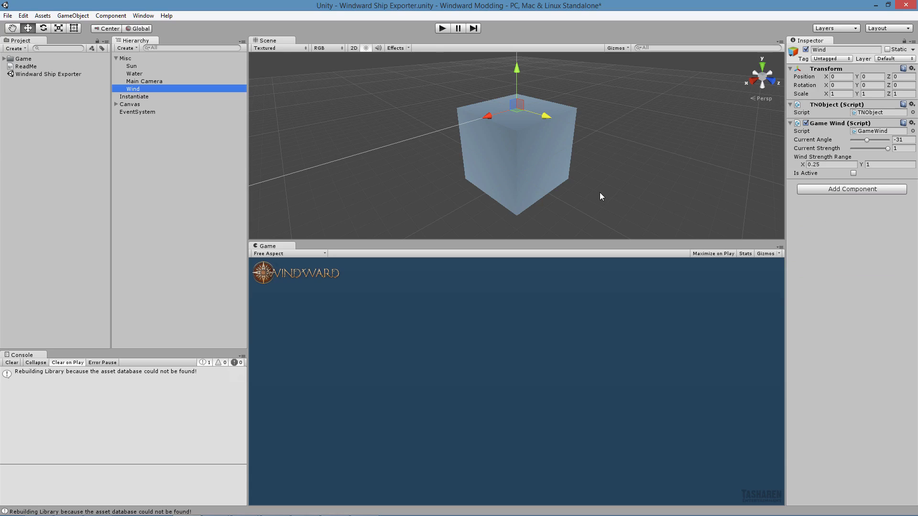
left_click(138, 96)
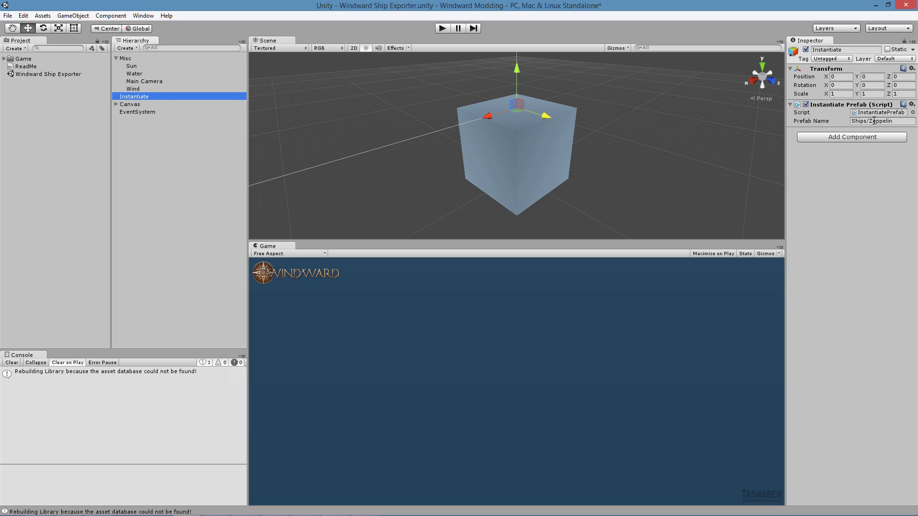
left_click(899, 120)
type("eppelineppelin")
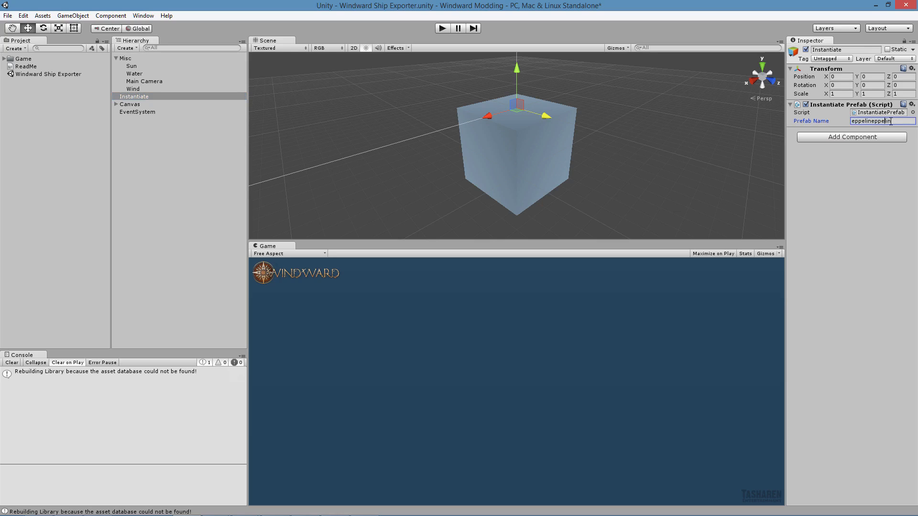
left_click_drag(890, 121, 843, 121)
left_click(883, 121)
key("Escape")
Run the scene in play mode and examine the instantiated Zeppelin from several angles in the Scene view.
left_click(442, 30)
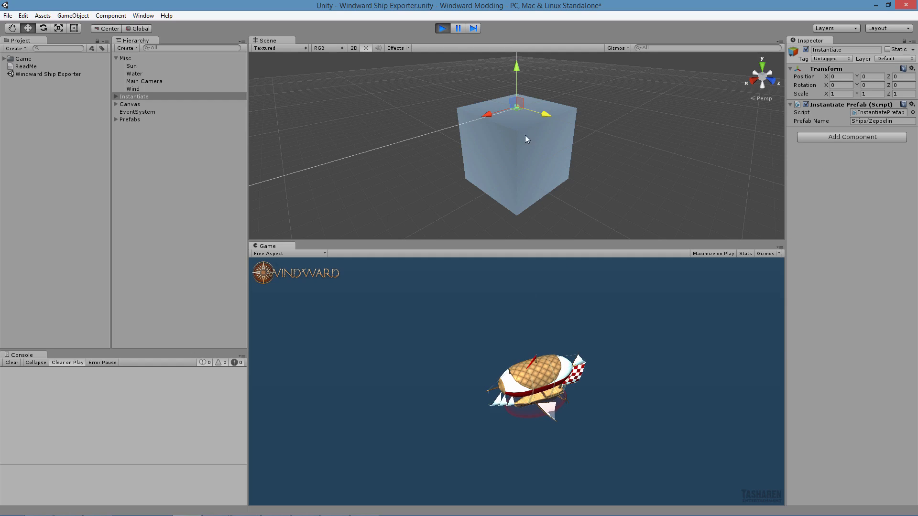
middle_click_drag(532, 121, 520, 140)
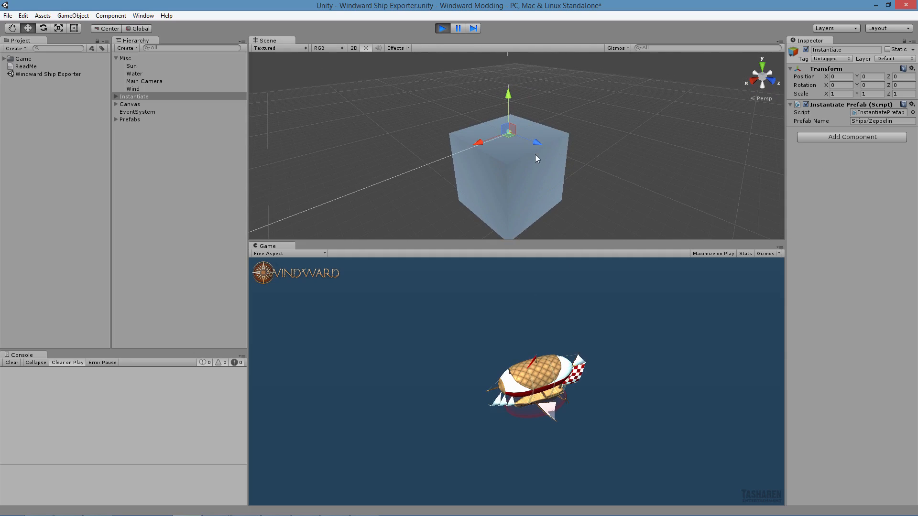
key("alt")
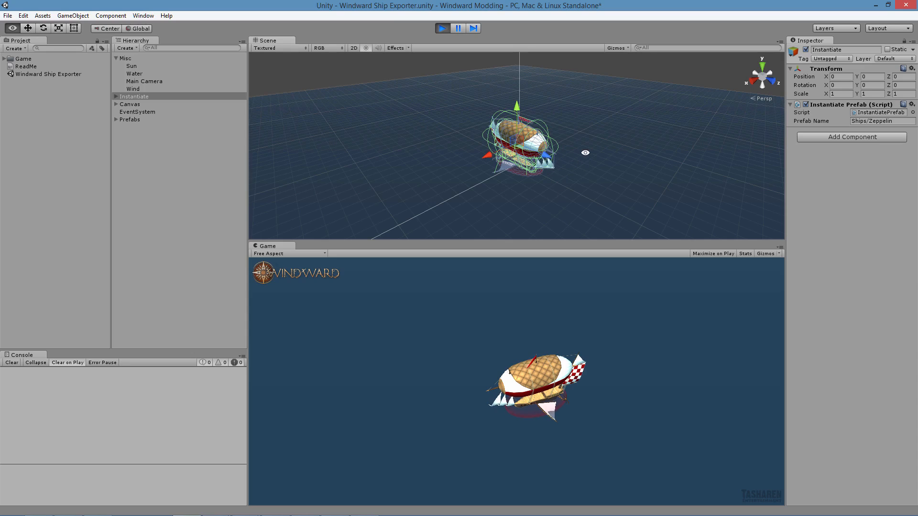
middle_click_drag(585, 153, 600, 128)
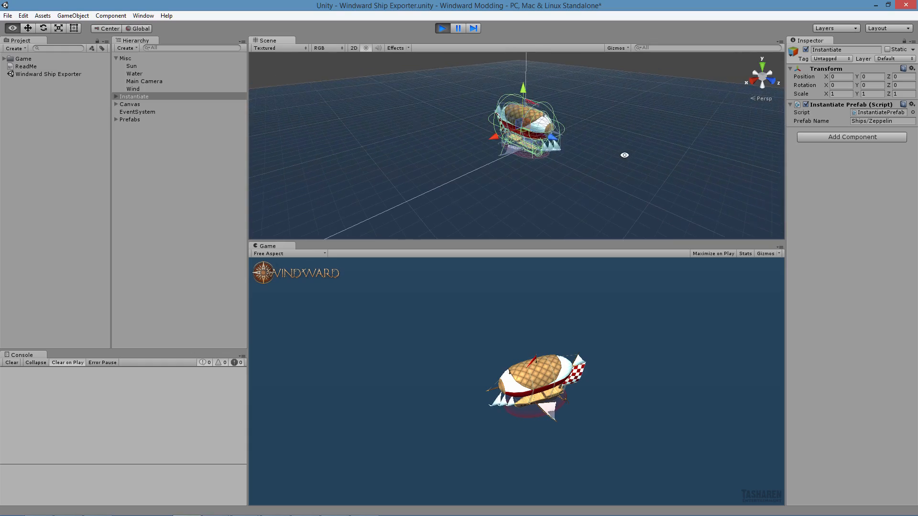
left_click_drag(625, 155, 353, 165, "alt")
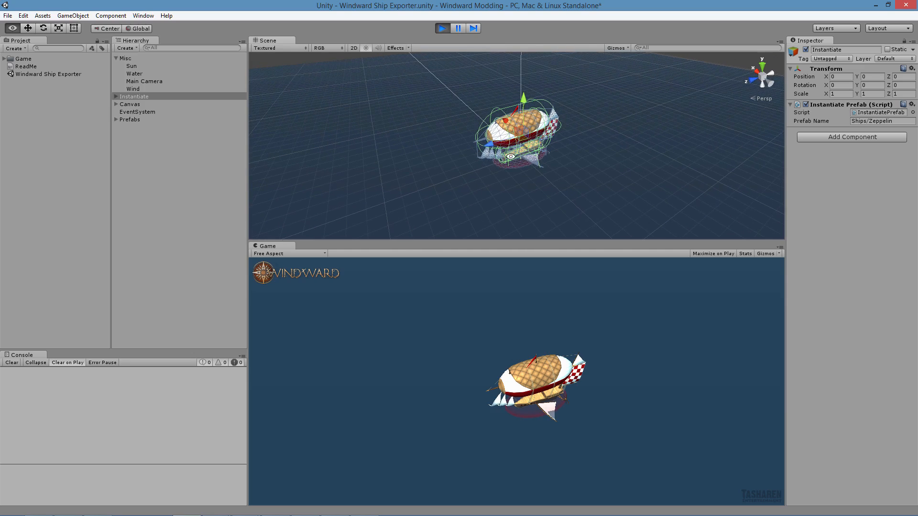
scroll(545, 155, "up", 10)
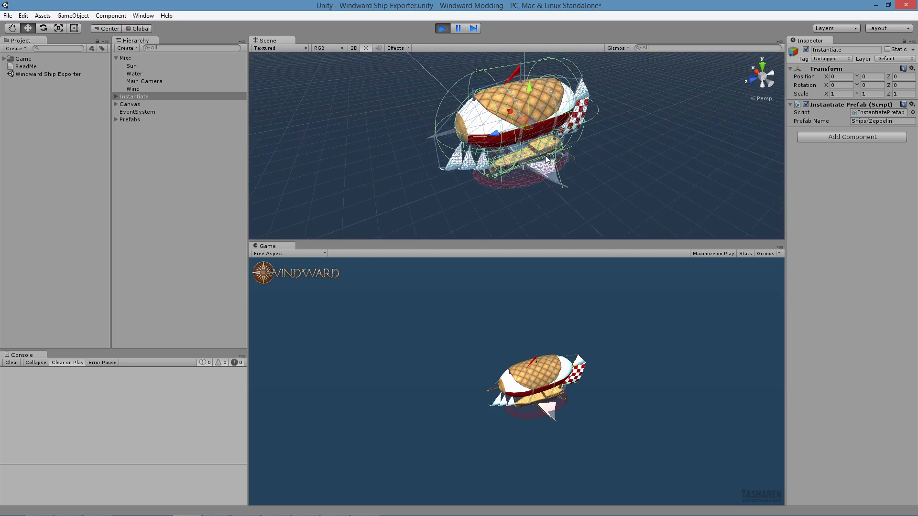
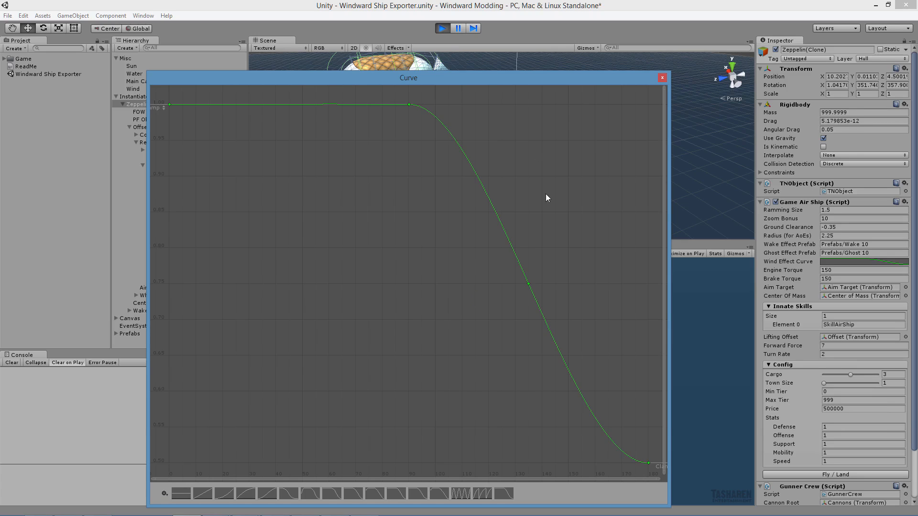
Try reshaping the Zeppelin's Wind Effect Curve by moving its two middle keys to lower angles so the curve falls off earlier.
left_click_drag(409, 104, 244, 123)
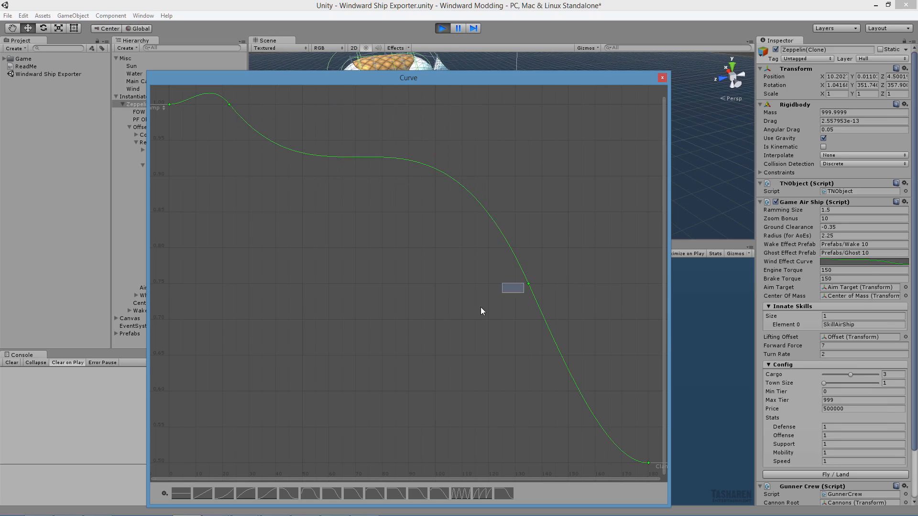
left_click(528, 284)
left_click_drag(528, 284, 384, 369)
double_click(229, 106)
left_click_drag(229, 107, 248, 141)
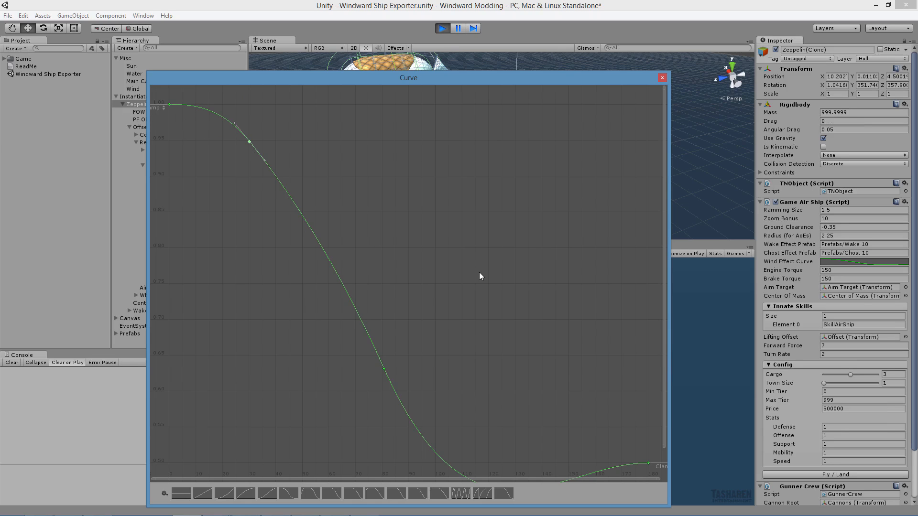
Undo all the key moves on the Wind Effect Curve and close the curve editor.
key("ctrl+z")
key("ctrl+z")
key("ctrl+z")
key("ctrl+z")
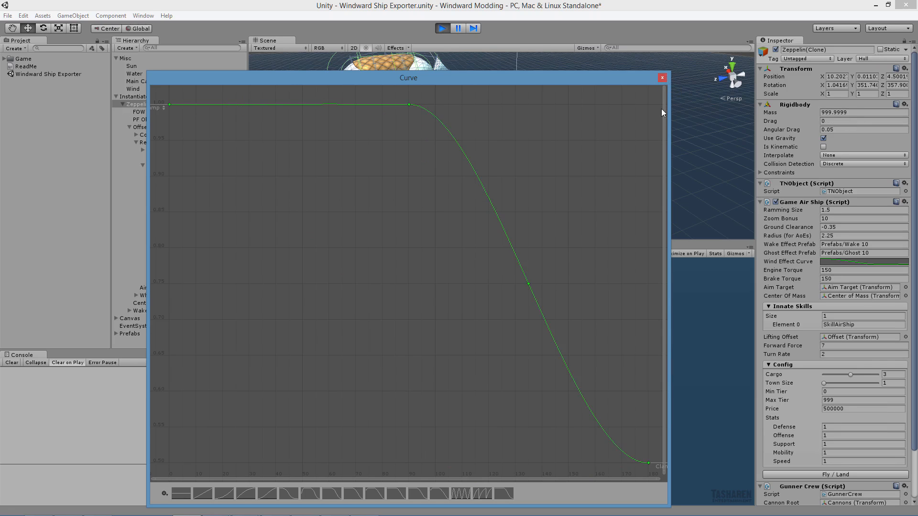
left_click(662, 78)
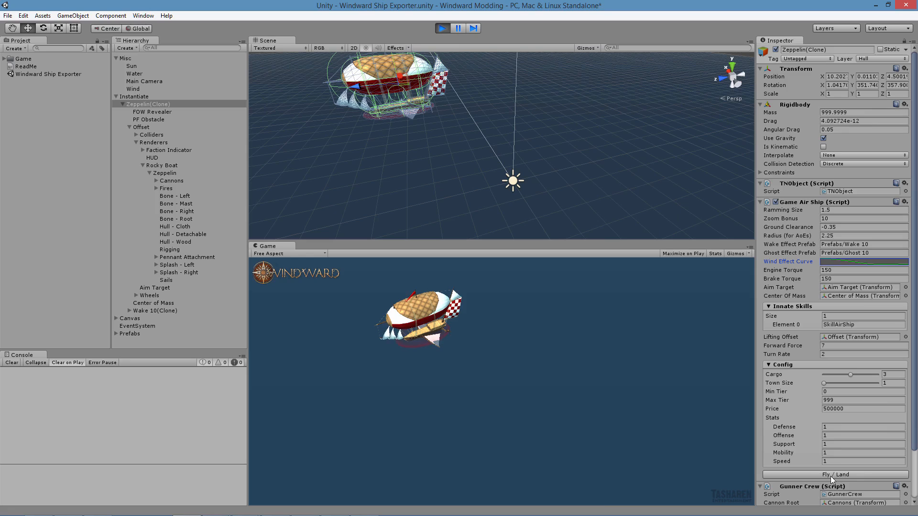
Make the Zeppelin fly, try the Wind object's Current Angle at 68 and 0, and leave play mode.
left_click(831, 476)
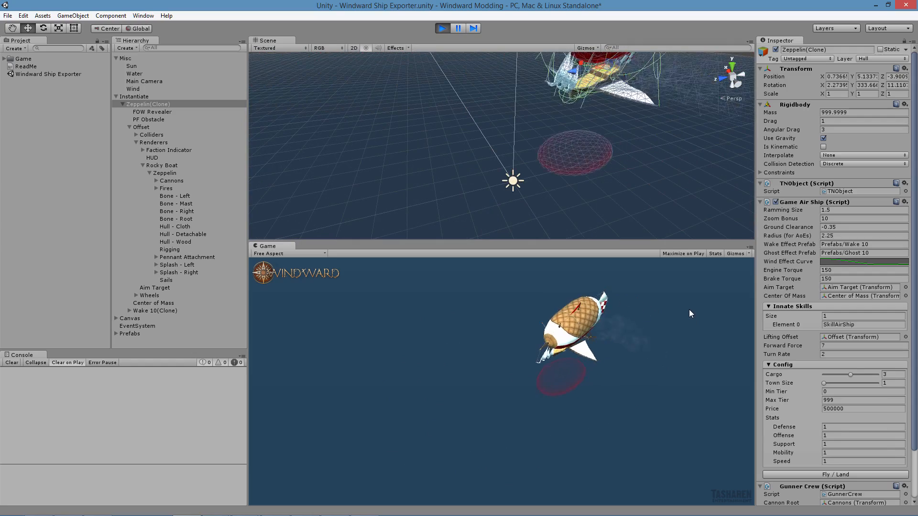
left_click(143, 88)
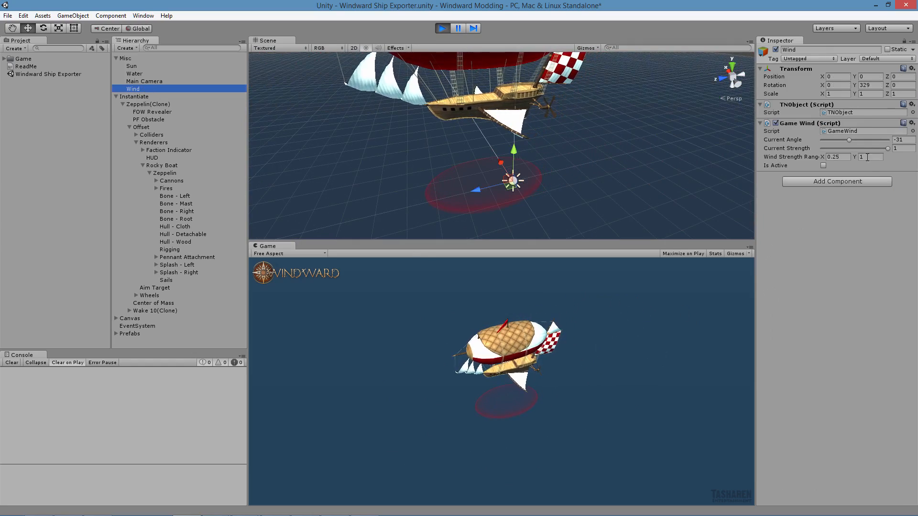
mouse_move(848, 139)
left_mouse_down()
mouse_move(887, 141)
mouse_move(866, 142)
left_mouse_up()
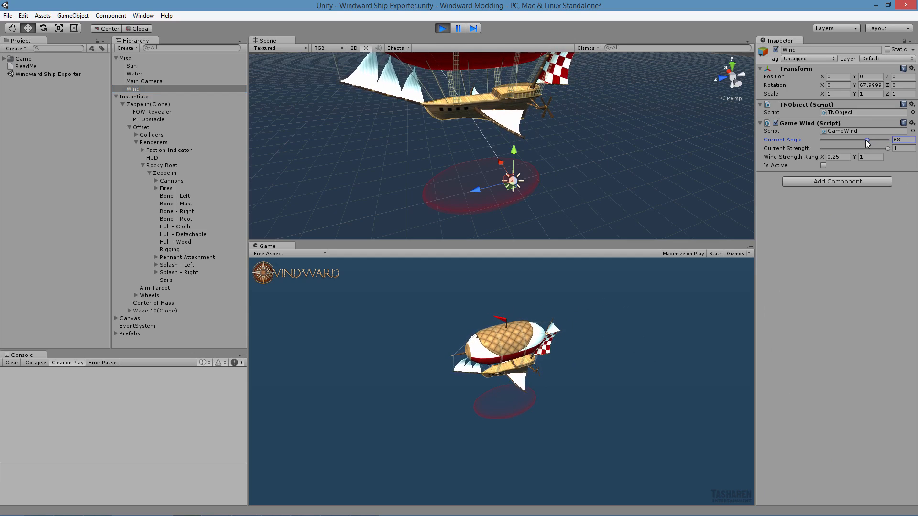
mouse_move(868, 142)
left_mouse_down()
mouse_move(822, 144)
mouse_move(871, 145)
mouse_move(856, 146)
left_mouse_up()
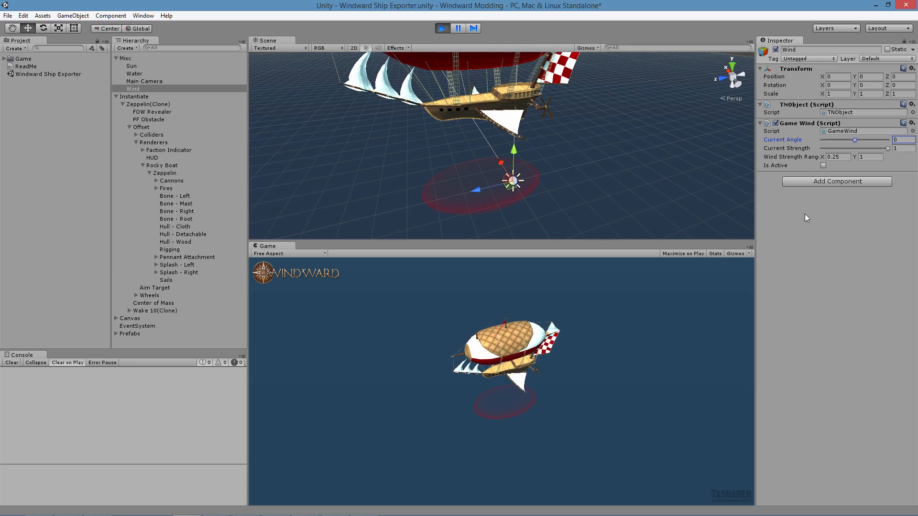
left_click(442, 28)
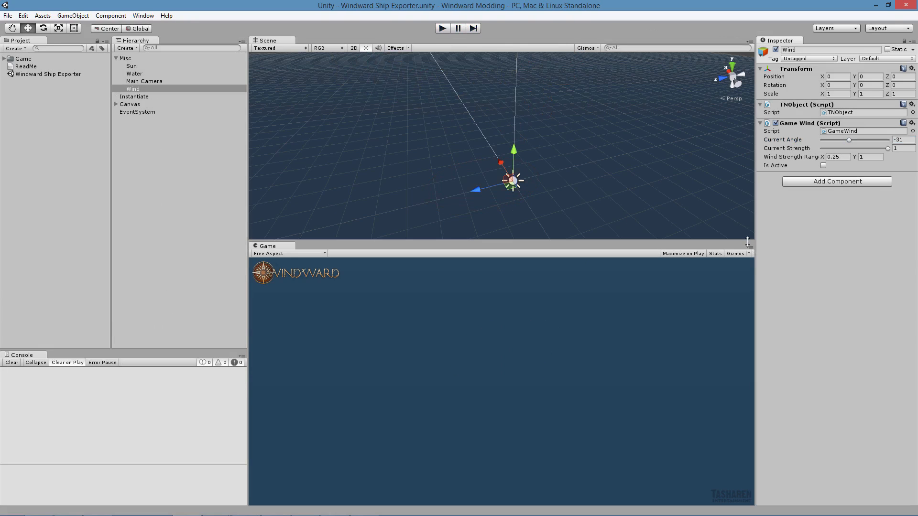
Place the Zeppelin prefab from the Game/Models/Zeppelin folder into the scene near the origin.
left_click(617, 5)
left_click(5, 58)
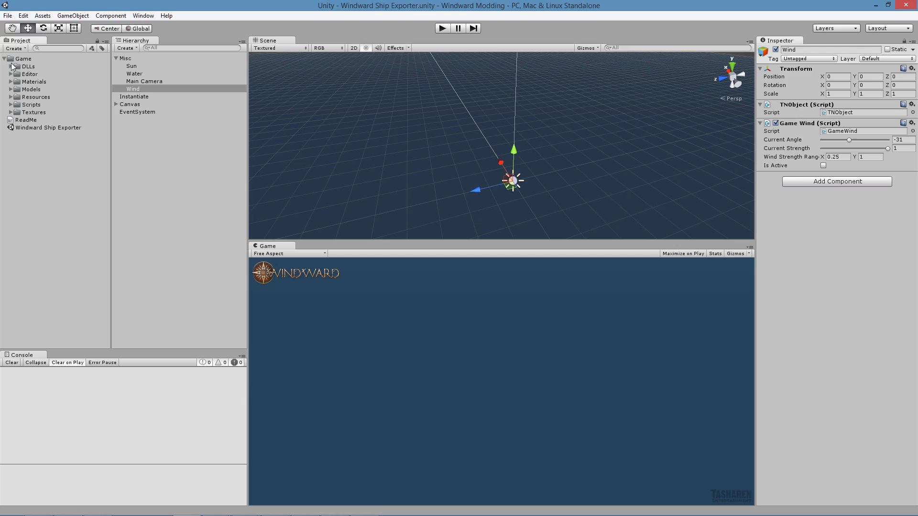
left_click(12, 90)
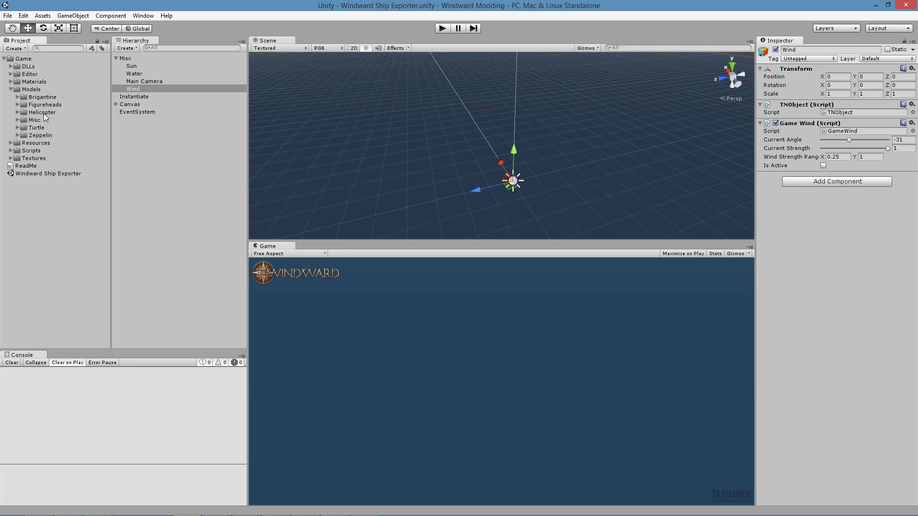
left_click(18, 135)
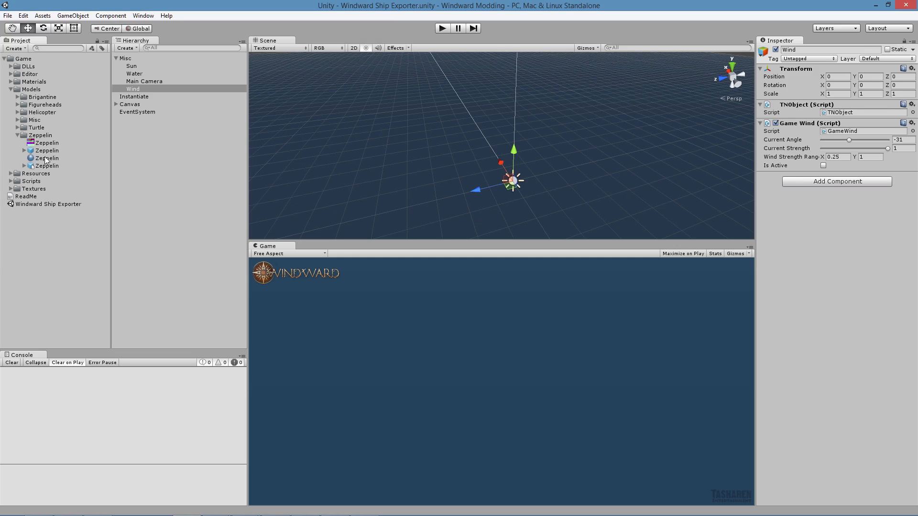
left_click(46, 150)
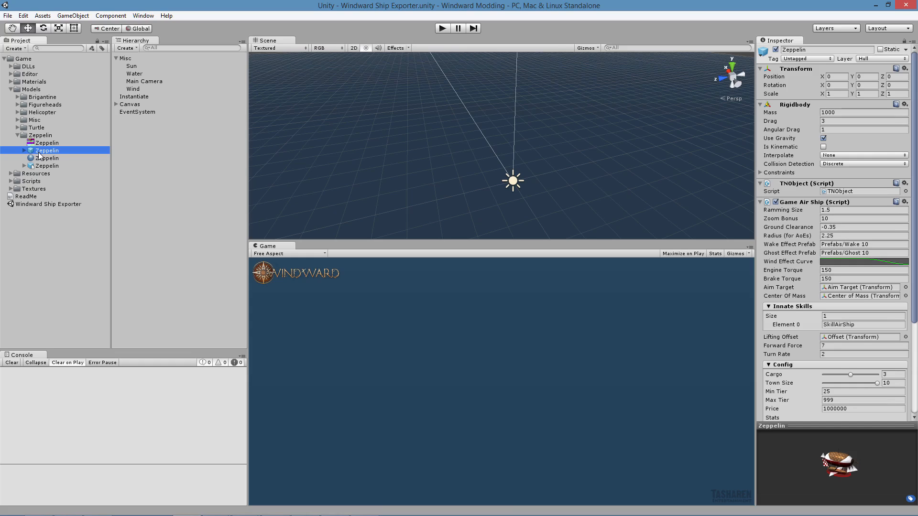
left_click_drag(40, 155, 509, 184)
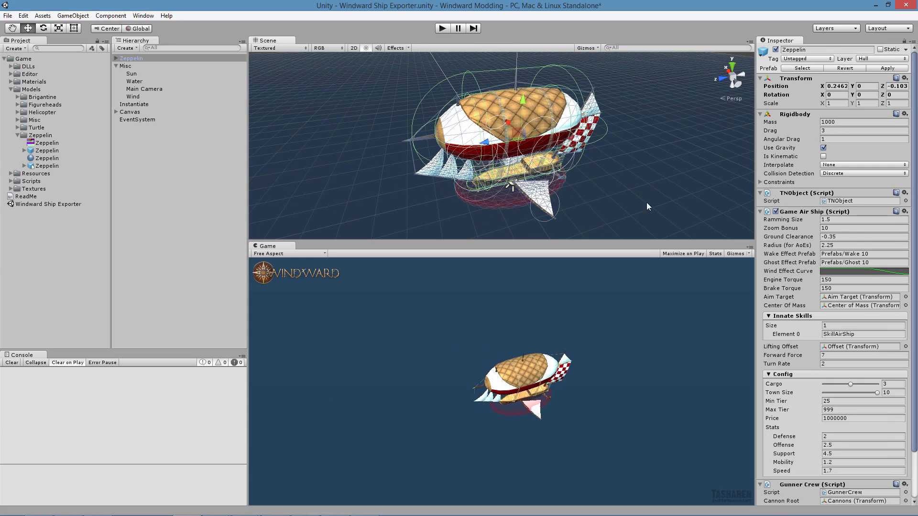
Set the placed Zeppelin's X and Z position to 0.
left_click(840, 89)
type("0")
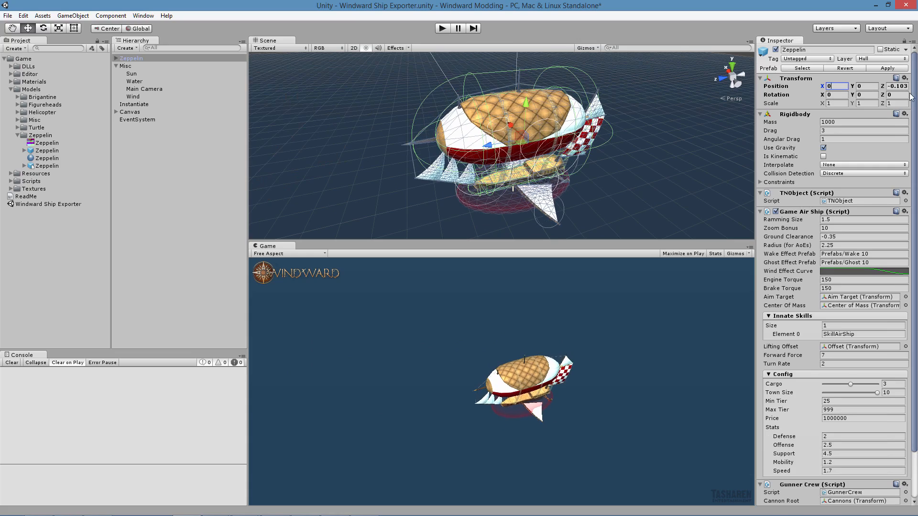
left_click(897, 87)
type("0")
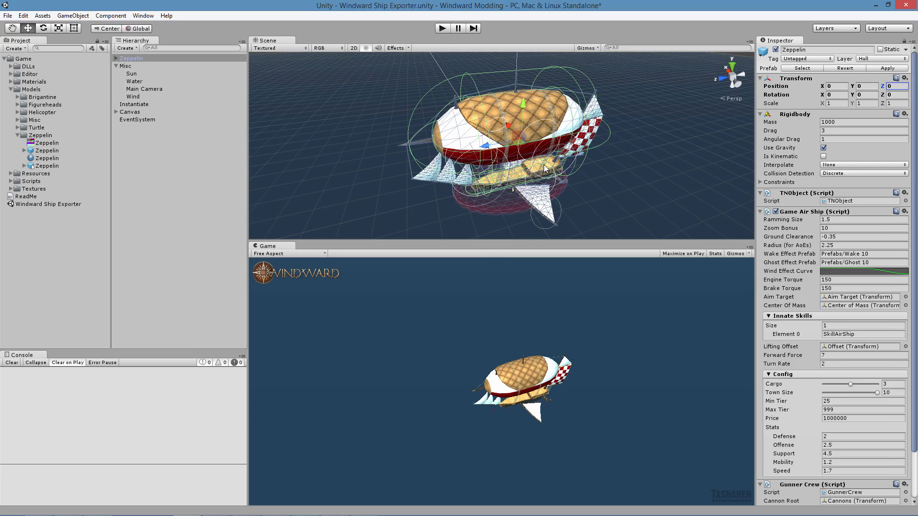
Deactivate the Instantiate object in the scene.
left_click(150, 104)
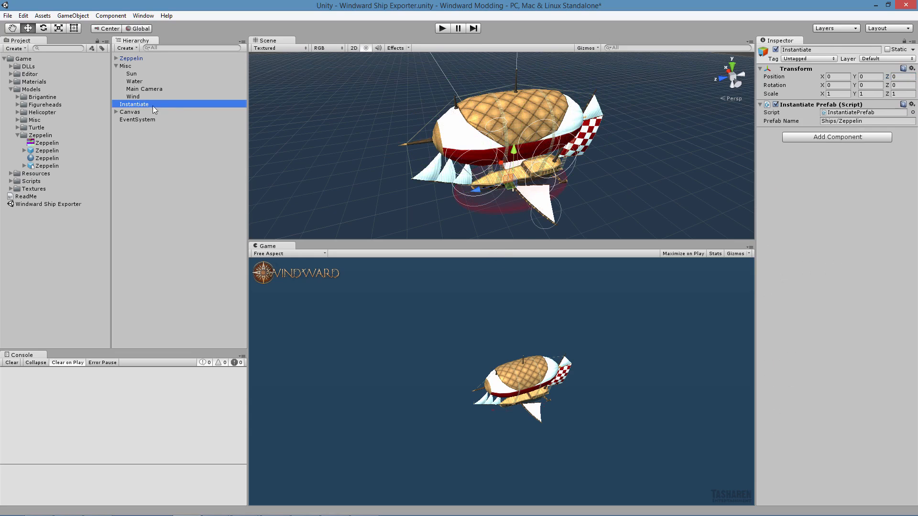
left_click(775, 49)
left_click(775, 49)
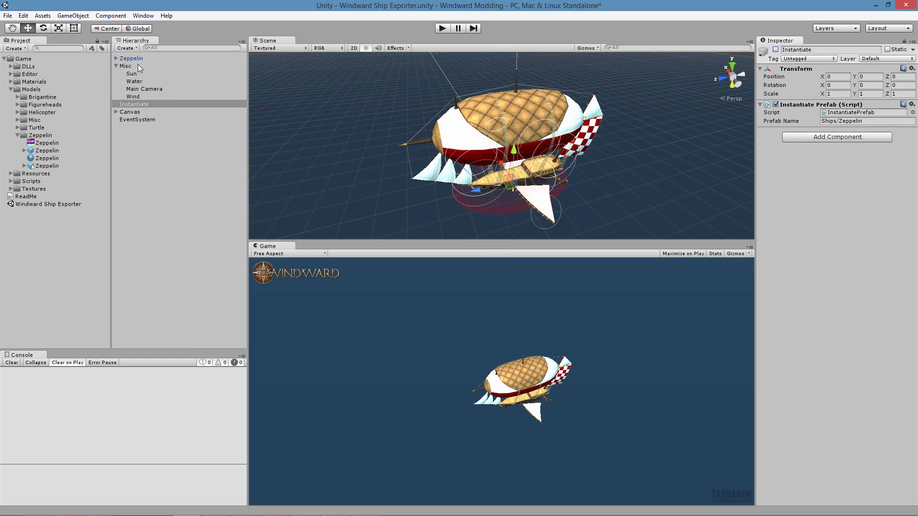
Test steering the placed Zeppelin in play mode, stop the run and save the scene.
left_click(447, 29)
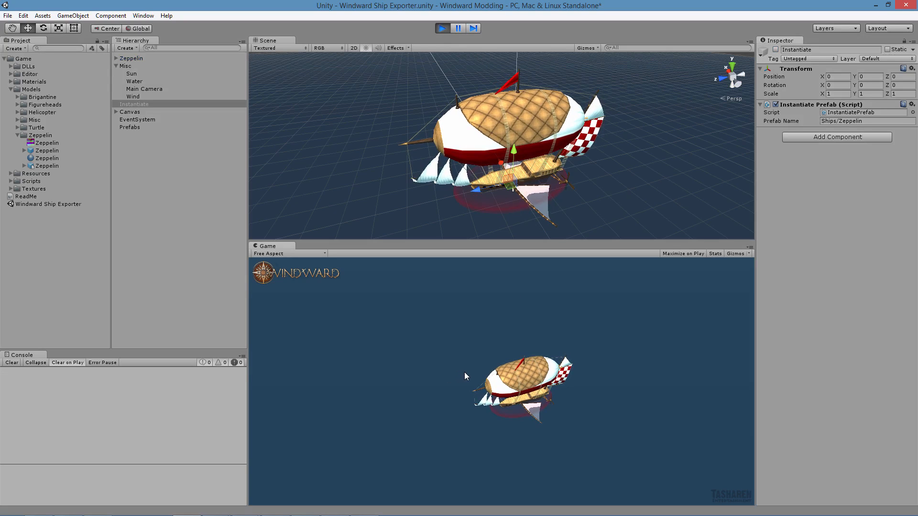
key("w")
key("d")
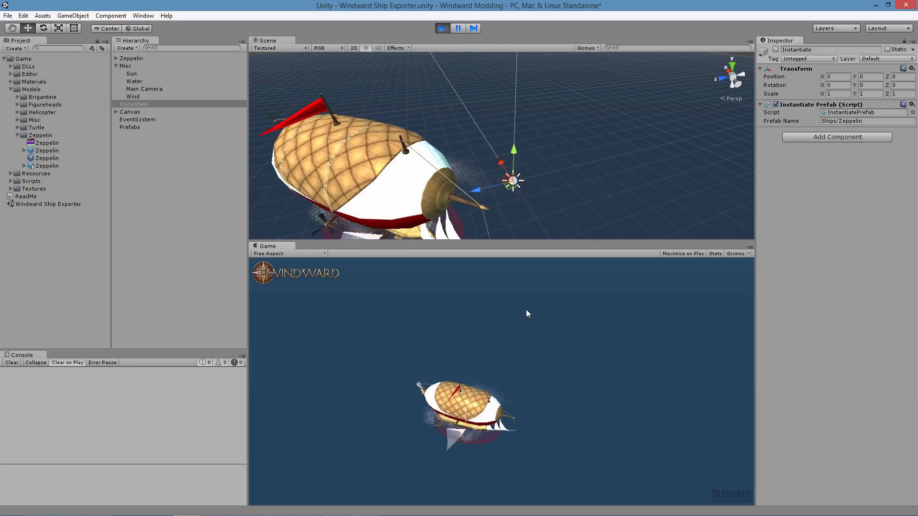
left_click(442, 28)
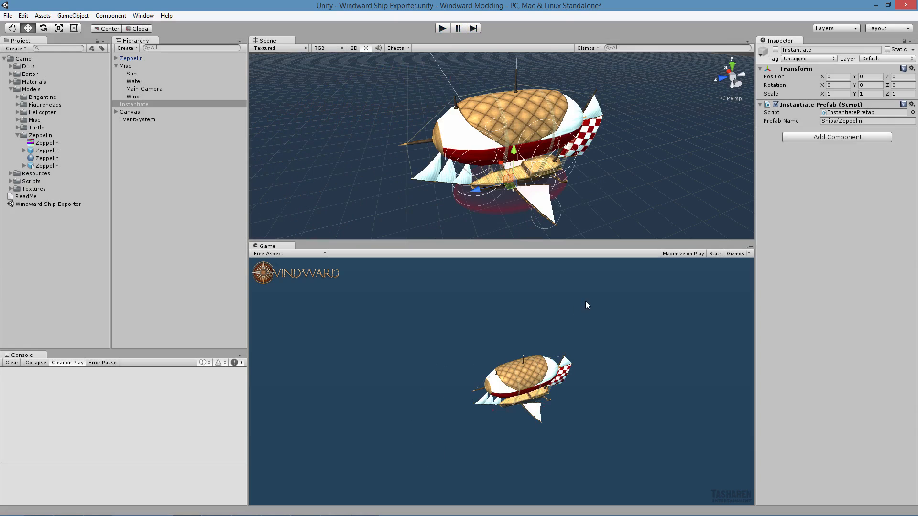
key("ctrl+s")
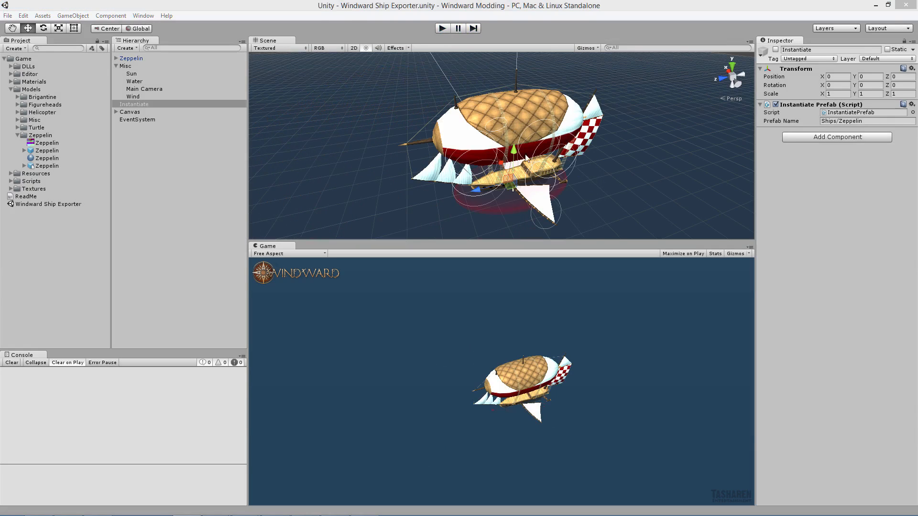
Select the Zeppelin, expand its child objects and review its Game Air Ship and Gunner Crew settings.
left_click(464, 140)
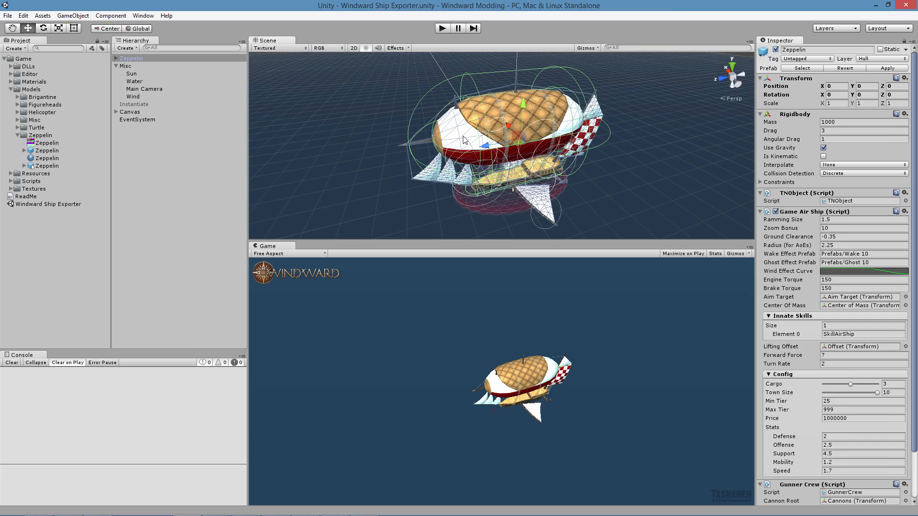
left_click(116, 58)
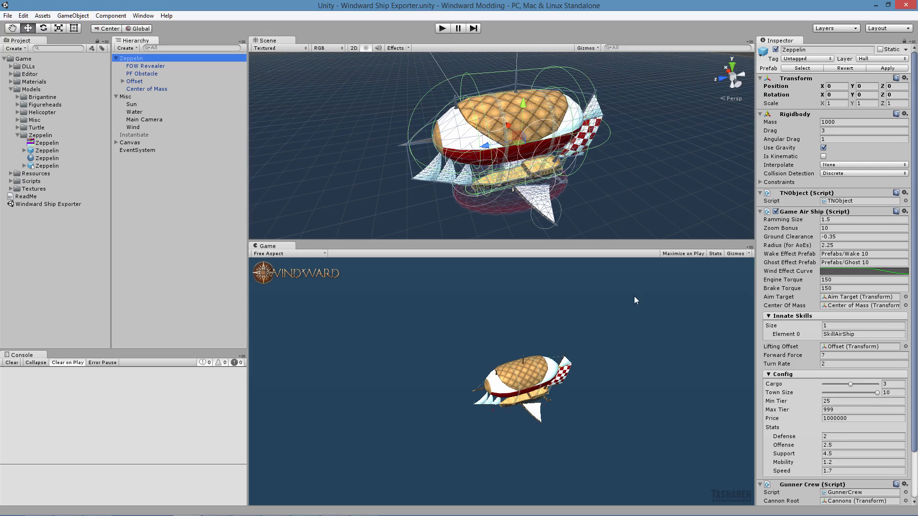
scroll(892, 337, "down", 3)
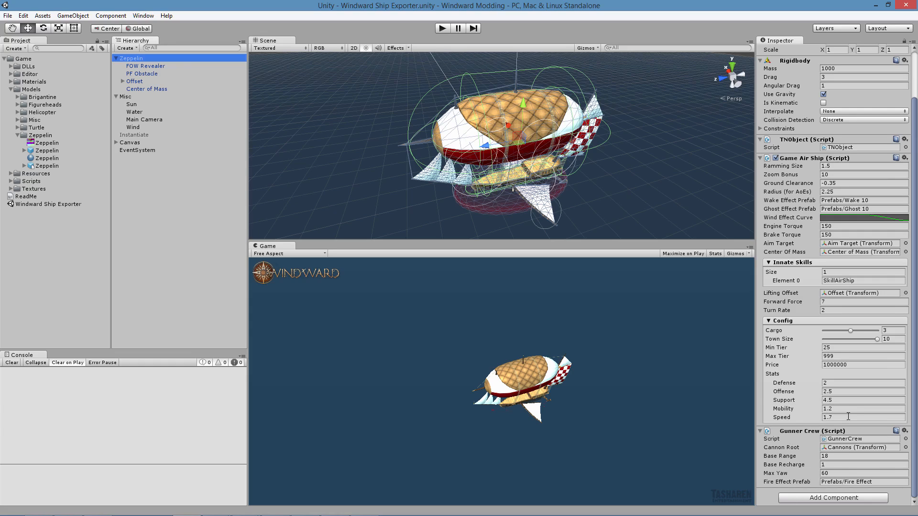
Inspect the Zeppelin's FOW Revealer, PF Obstacle, Offset and Center of Mass objects, checking Center of Mass in a brief play-mode run.
left_click(141, 67)
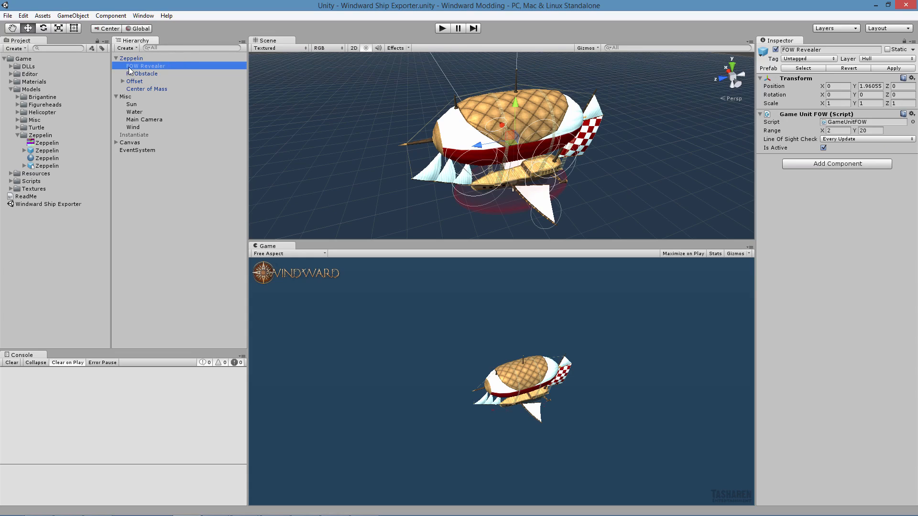
left_click(140, 74)
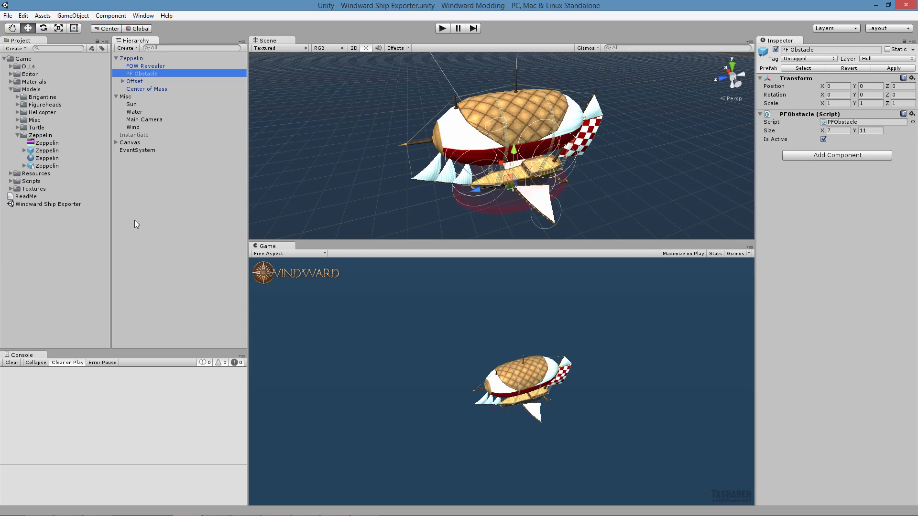
left_click(136, 81)
left_click(133, 89)
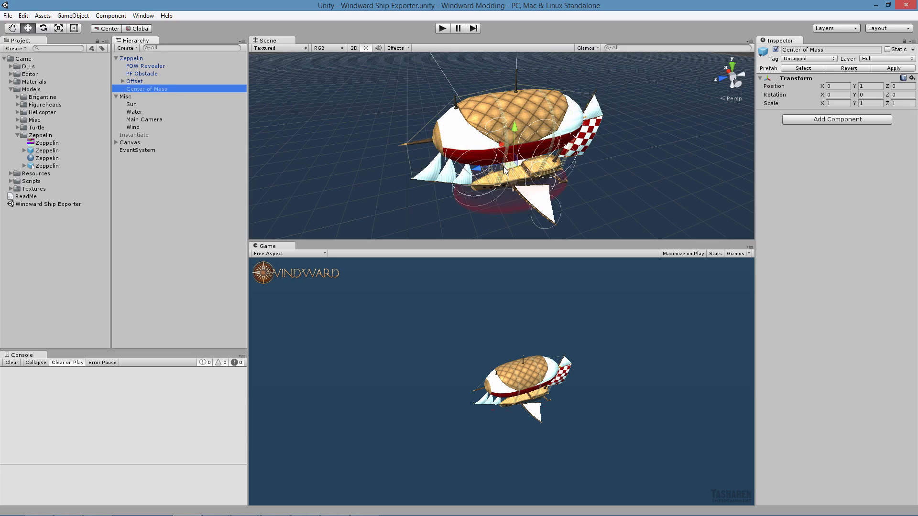
left_click(443, 28)
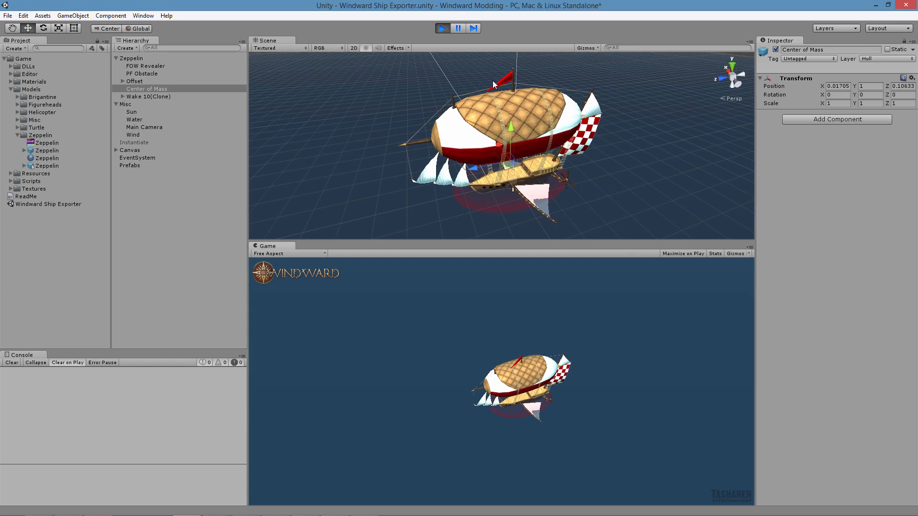
left_click(443, 28)
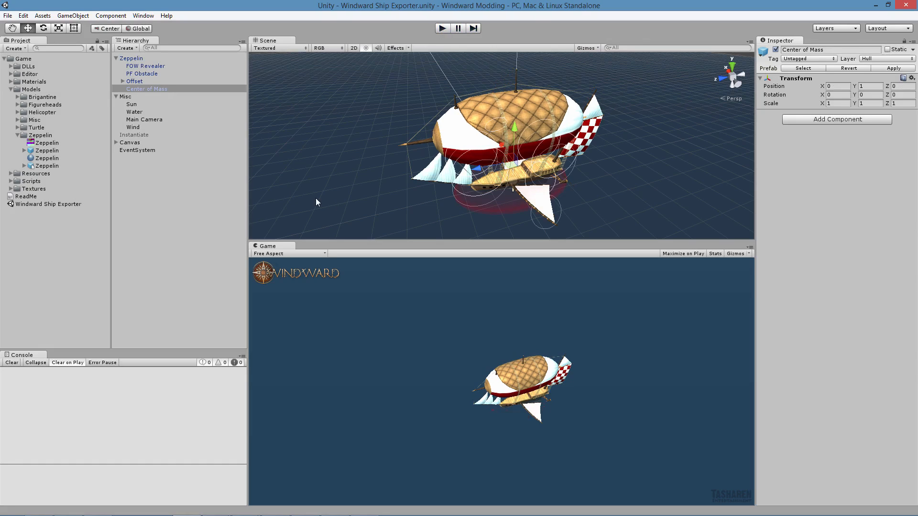
Expand the Zeppelin's Offset object and look through its child objects, ending on Renderers.
left_click(123, 81)
left_click(136, 83)
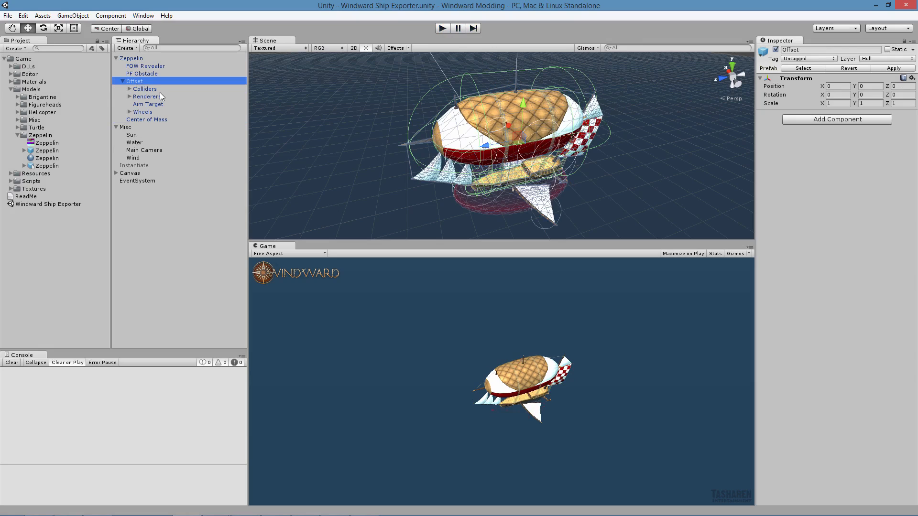
key("Down")
key("Down")
key("Down")
key("Down")
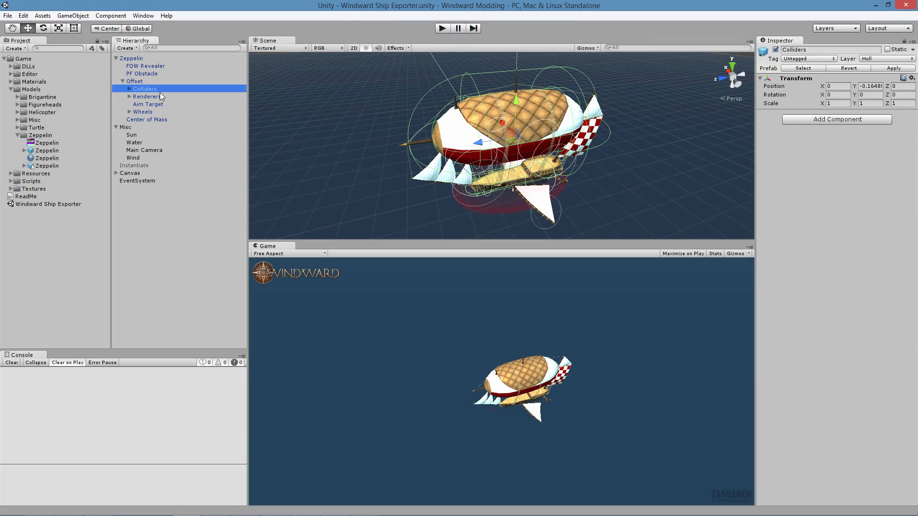
key("Up")
key("Up")
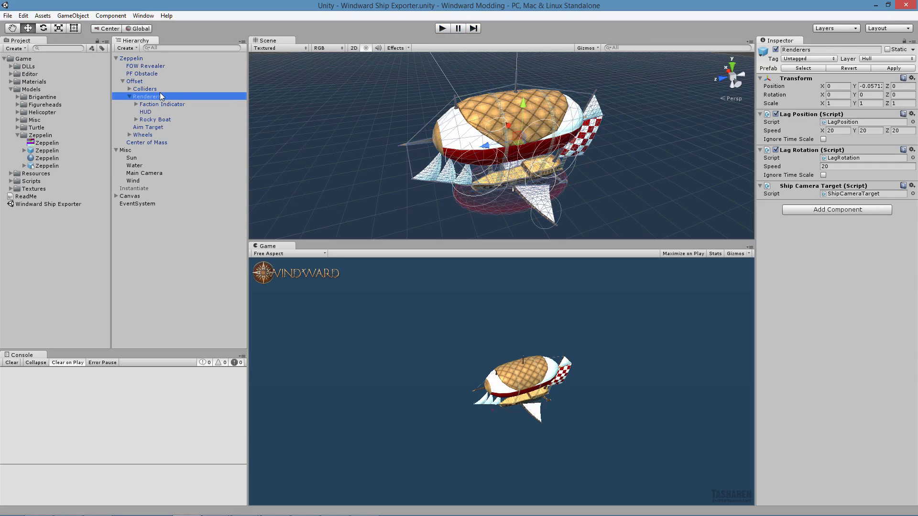
Expand Renderers, step through Faction Indicator and HUD to Rocky Boat, and expand Rocky Boat.
key("Right")
key("Down")
key("Down")
key("Down")
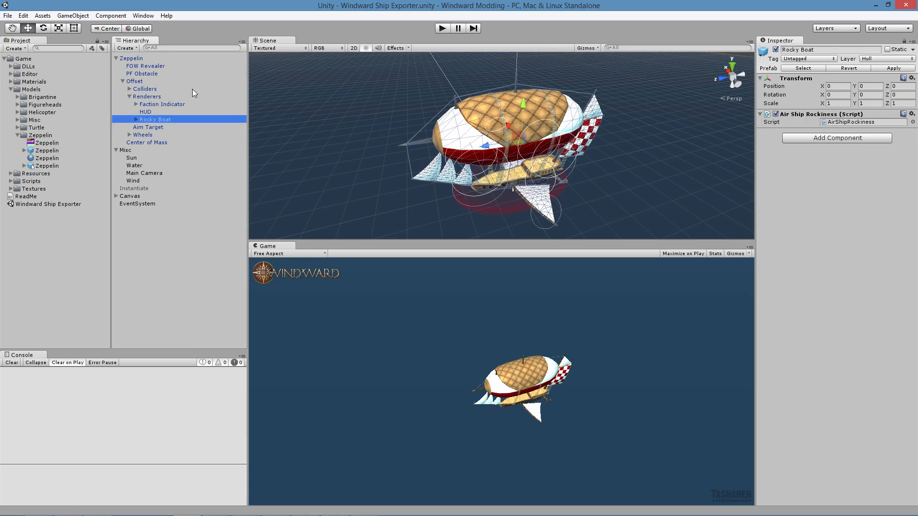
left_click(137, 120)
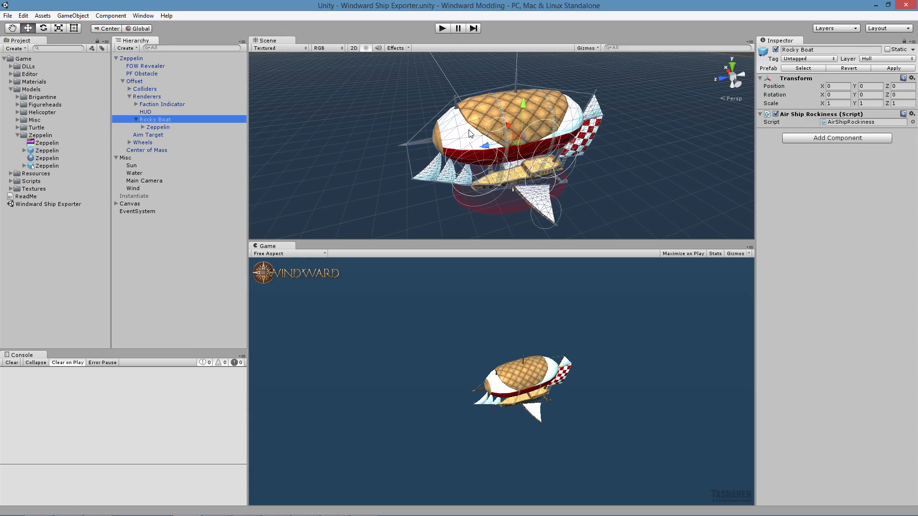
Expand the Zeppelin object under Rocky Boat and inspect the Ship Steering settings of its Bone - Left child.
left_click(151, 128)
left_click(142, 127)
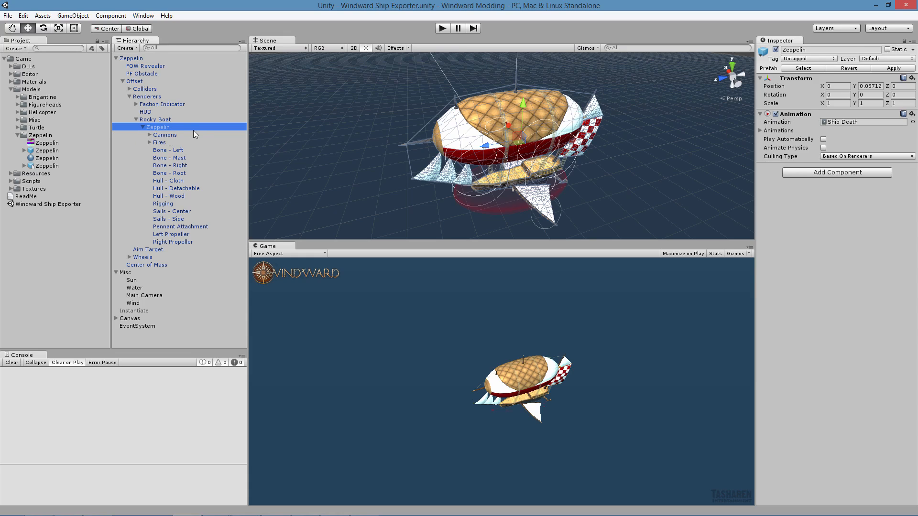
left_click(168, 150)
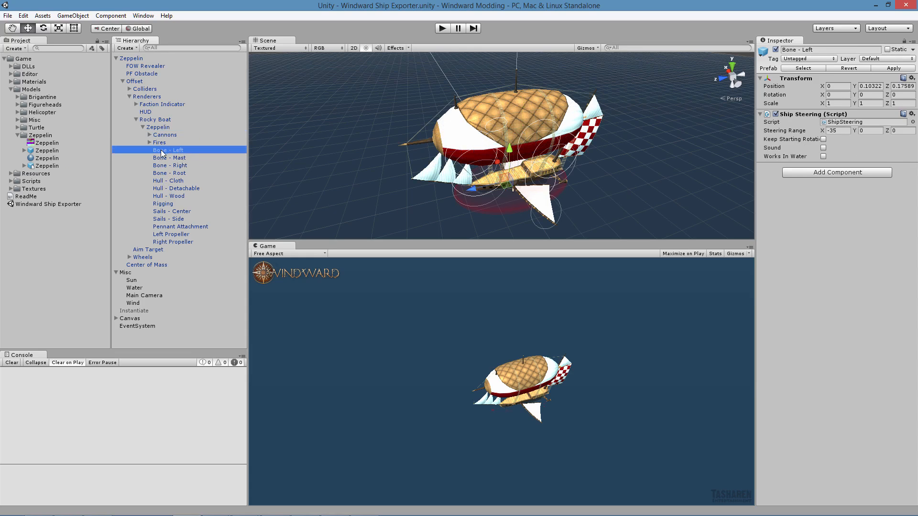
Deactivate the Zeppelin model object nested under Rocky Boat.
left_click(158, 127)
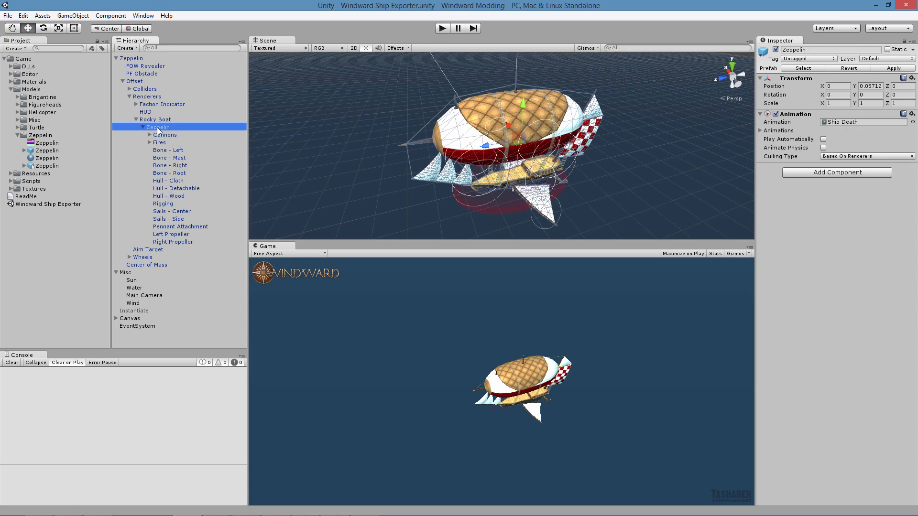
key("alt")
key("alt+shift+a")
key("alt+shift+a")
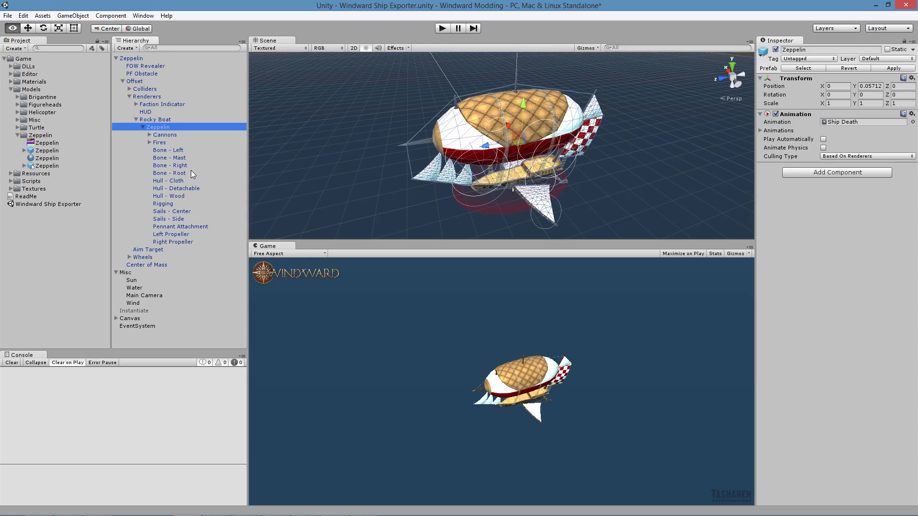
key("alt+shift+a")
key("alt+shift+a")
left_click(775, 49)
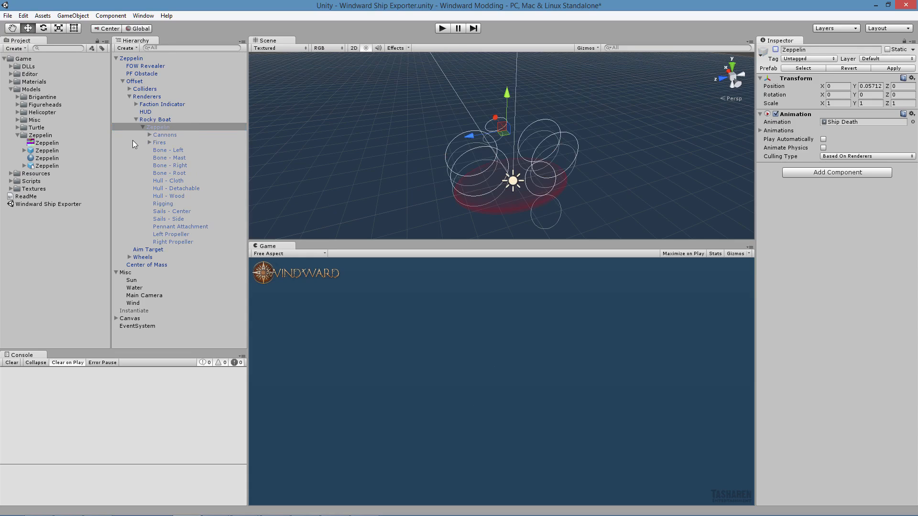
Add the Helicopter model from its Models folder as a child of Rocky Boat, with position and rotation 0 and scale 1.
left_click(18, 112)
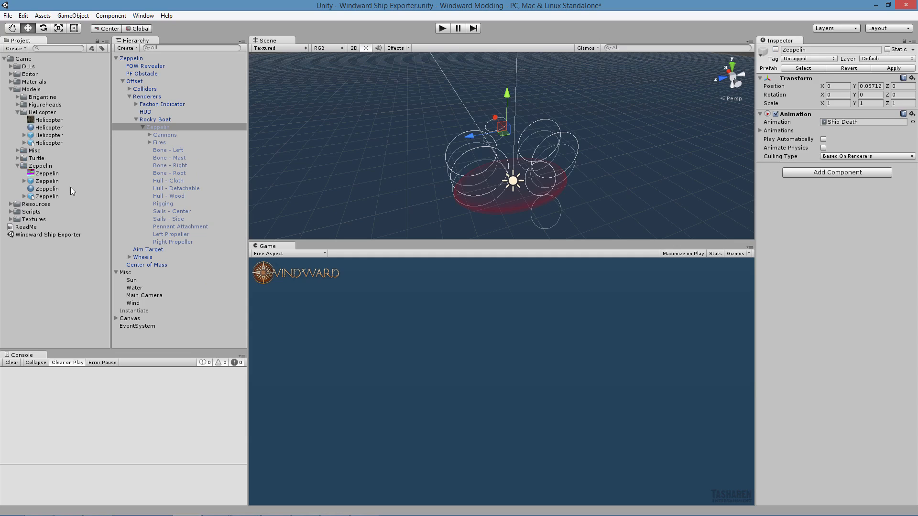
left_click(39, 143)
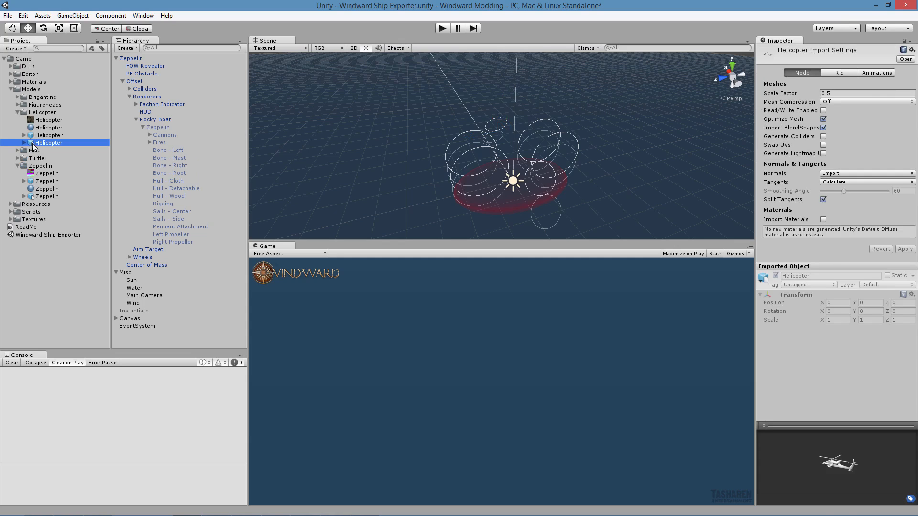
left_click_drag(33, 144, 99, 144)
left_click_drag(99, 143, 155, 121)
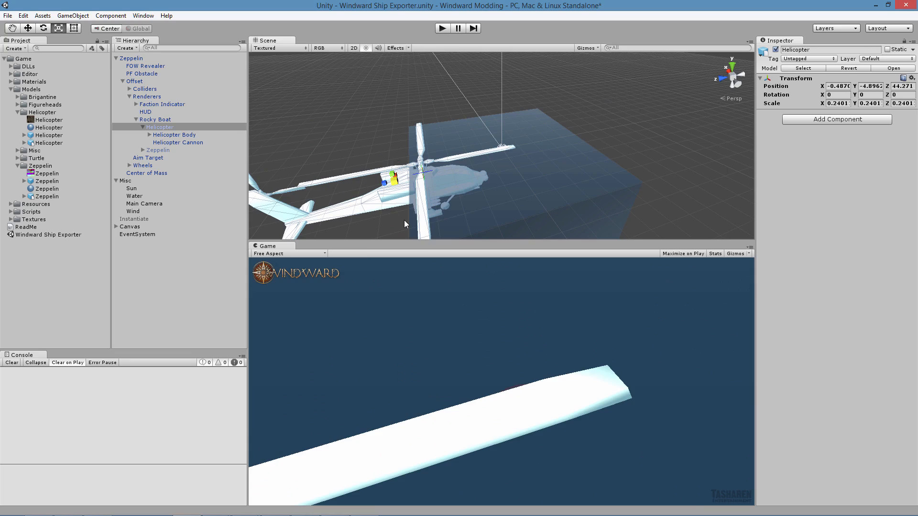
key("ctrl+z")
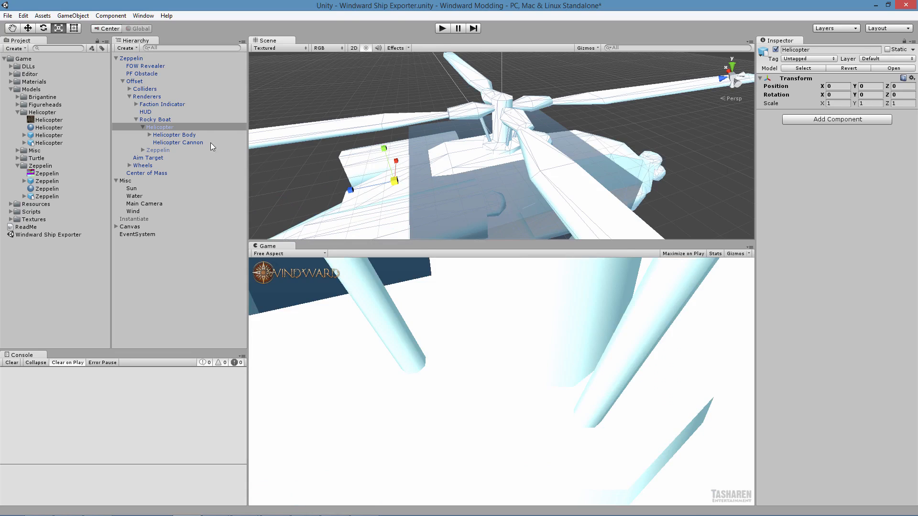
Set the Helicopter Body's scale to 1 on the X, Y and Z axes.
left_click(194, 135)
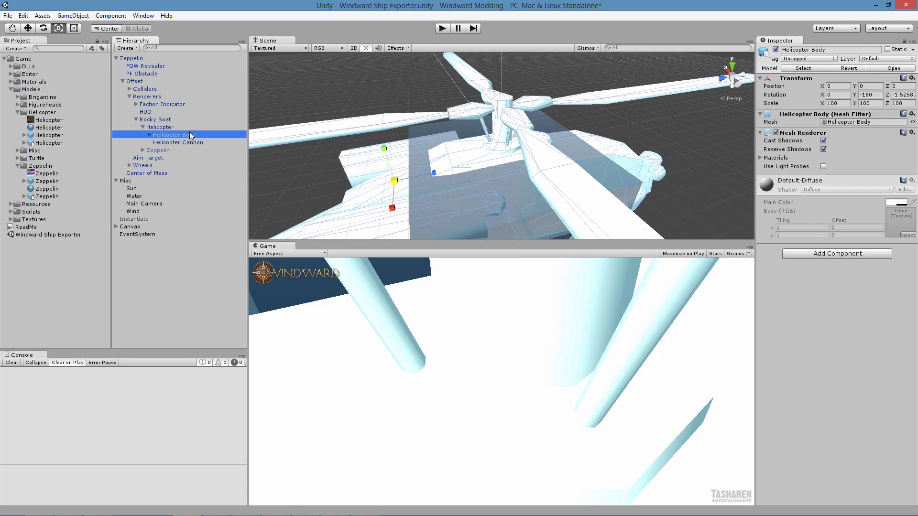
left_click(833, 103)
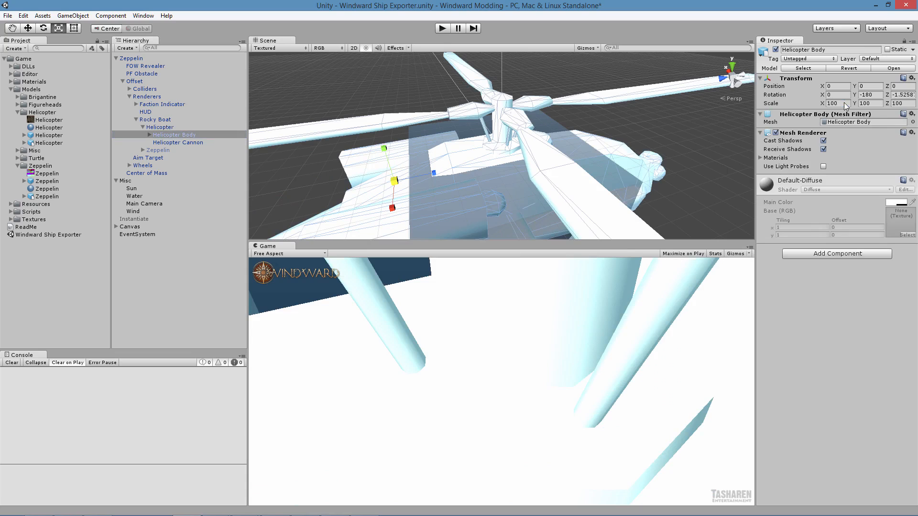
type("1")
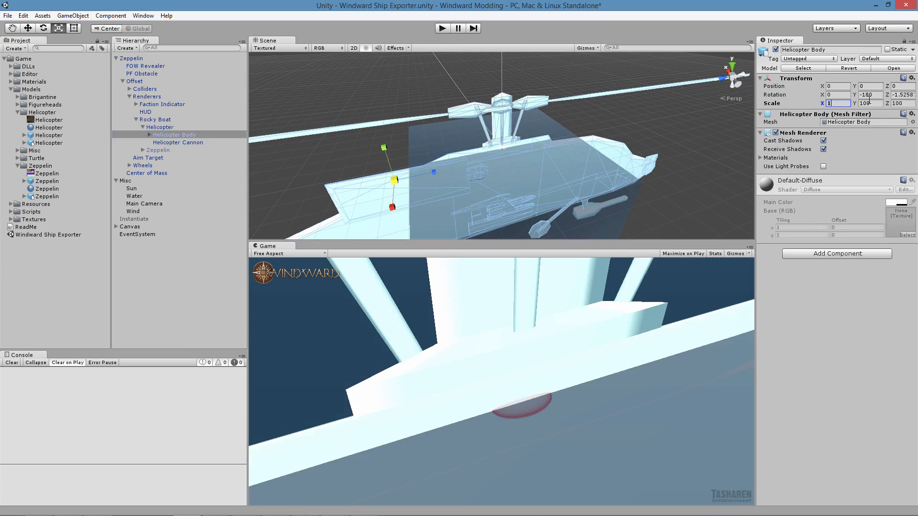
key("Tab")
type("1")
key("Tab")
type("1")
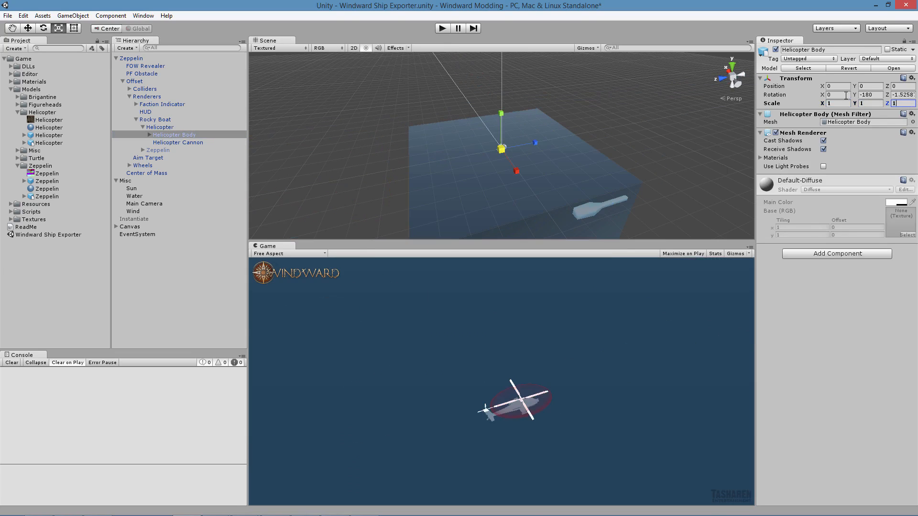
Set the Helicopter Cannon's scale to 1 on the X, Y and Z axes.
left_click(168, 143)
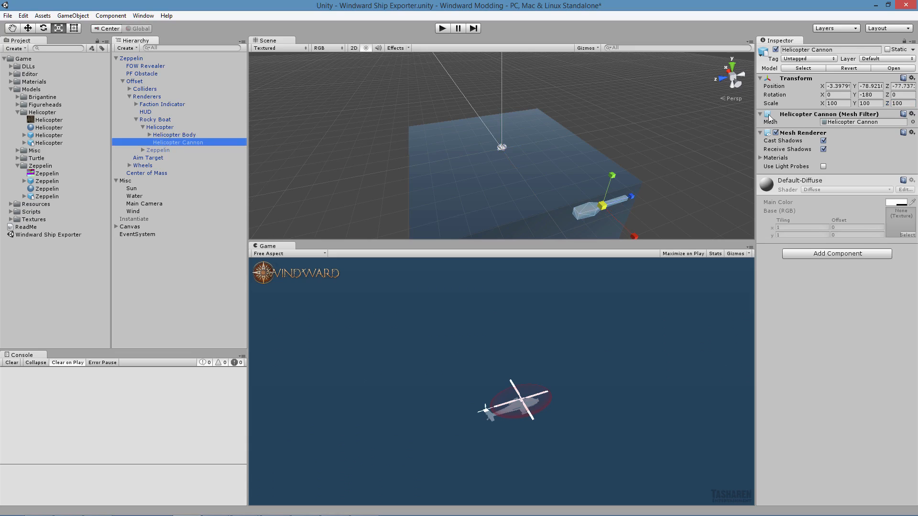
left_click(834, 103)
type("1")
key("Tab")
type("1")
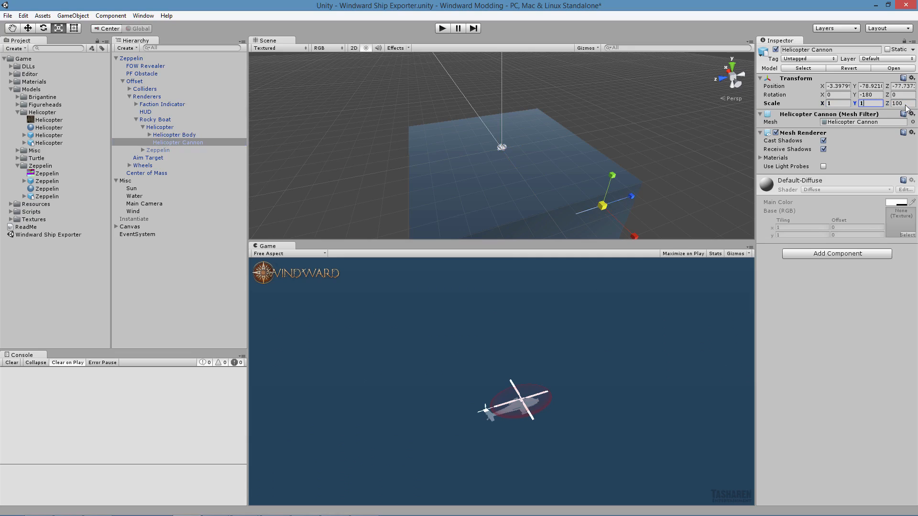
left_click(907, 103)
type("1")
key("BackSpace")
key("BackSpace")
key("BackSpace")
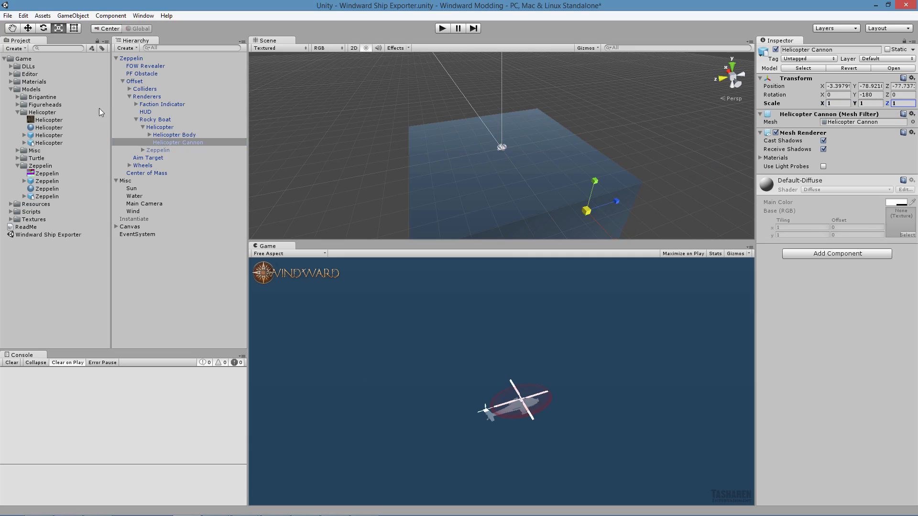
Review the Helicopter Body and the Helicopter model's mesh, rig and animation import settings.
left_click(165, 135)
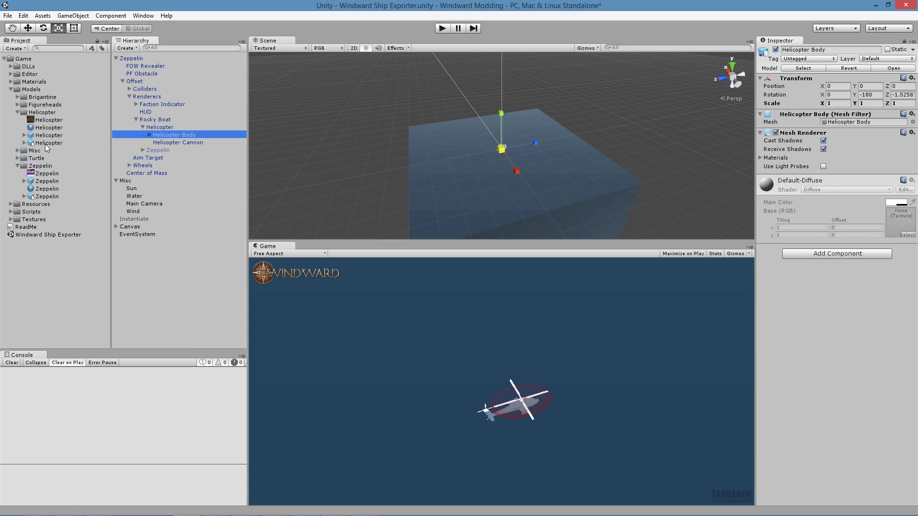
left_click(38, 144)
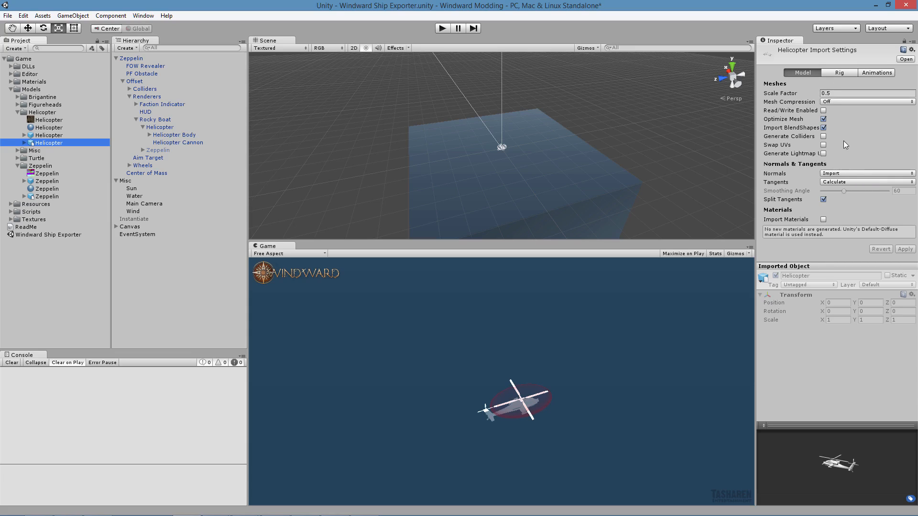
left_click(841, 72)
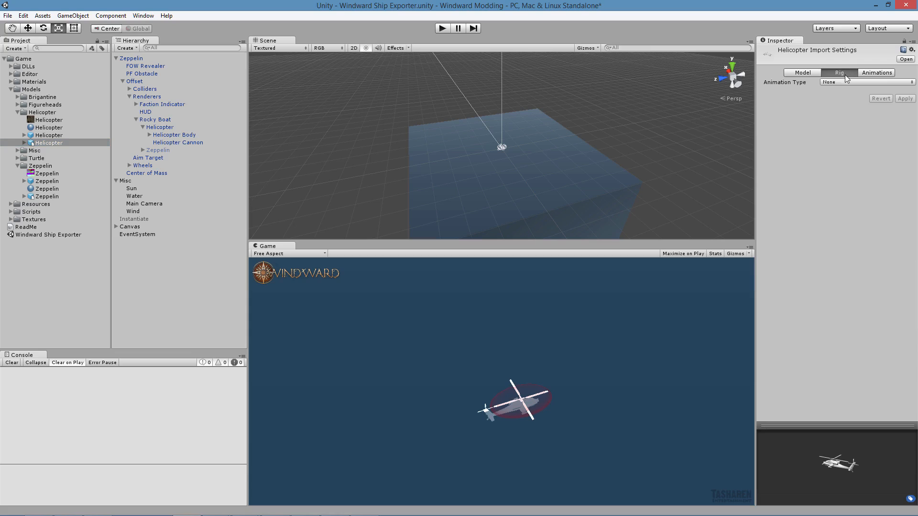
left_click(876, 73)
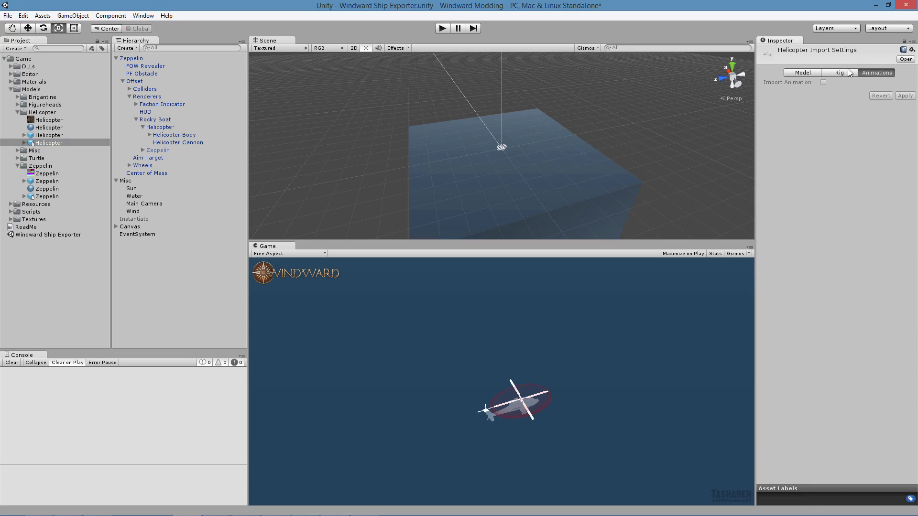
left_click(839, 73)
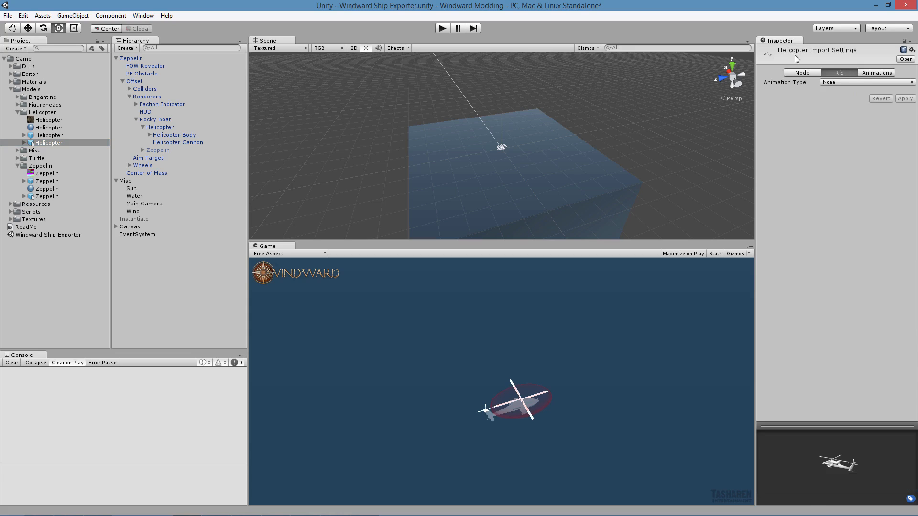
Try the Legacy animation type on the Helicopter model, switch back to None and revert the unapplied import settings.
left_click(830, 83)
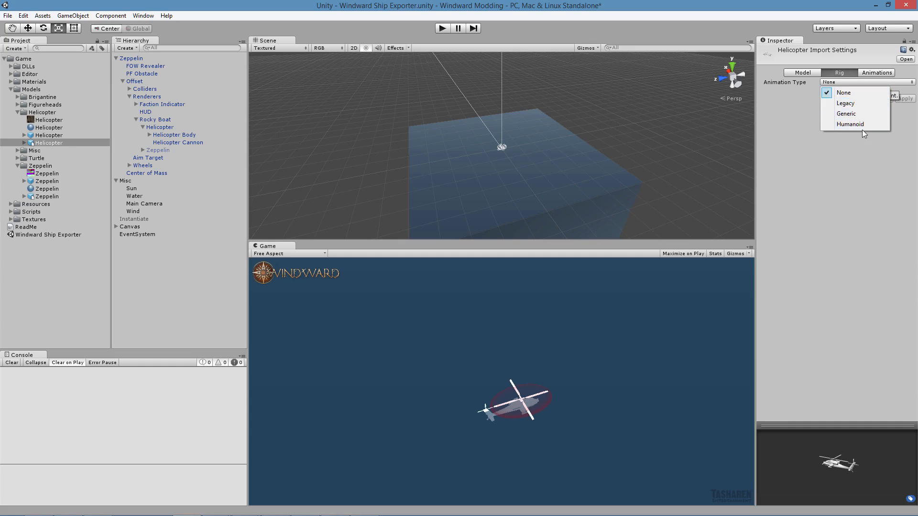
left_click(845, 106)
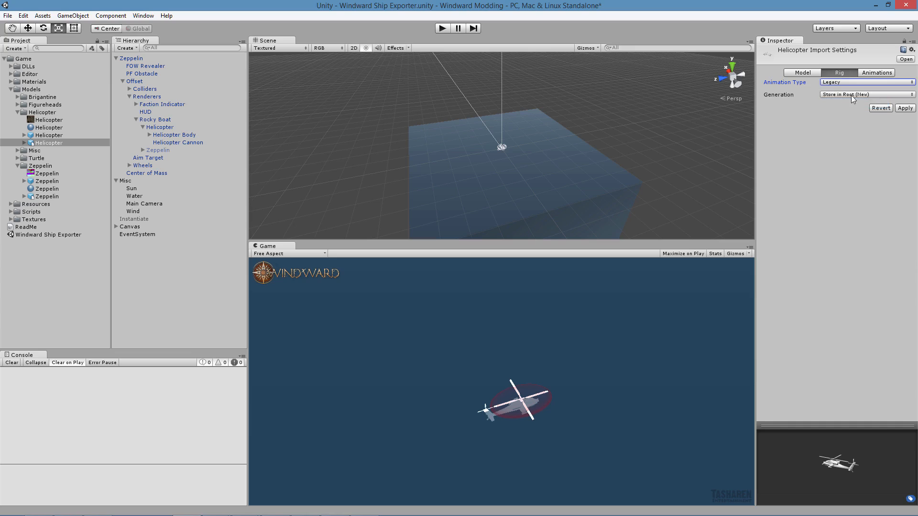
left_click(850, 82)
left_click(847, 91)
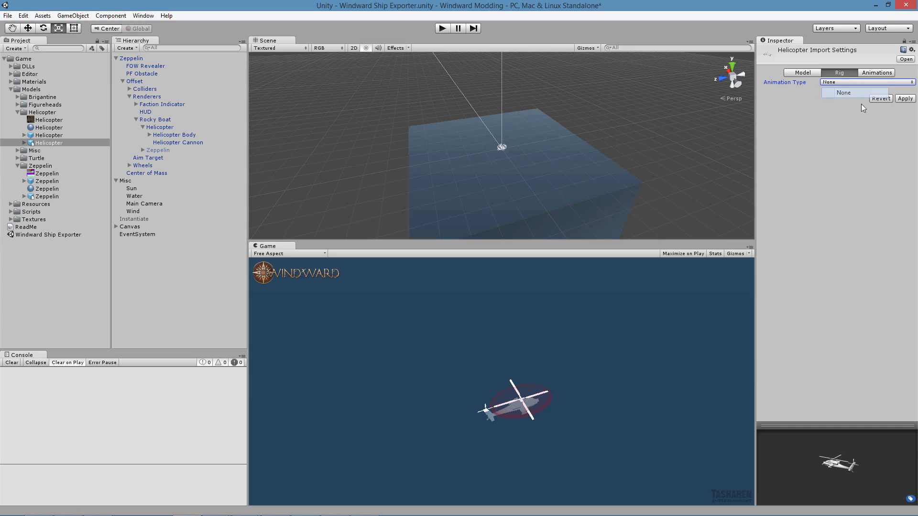
left_click(808, 73)
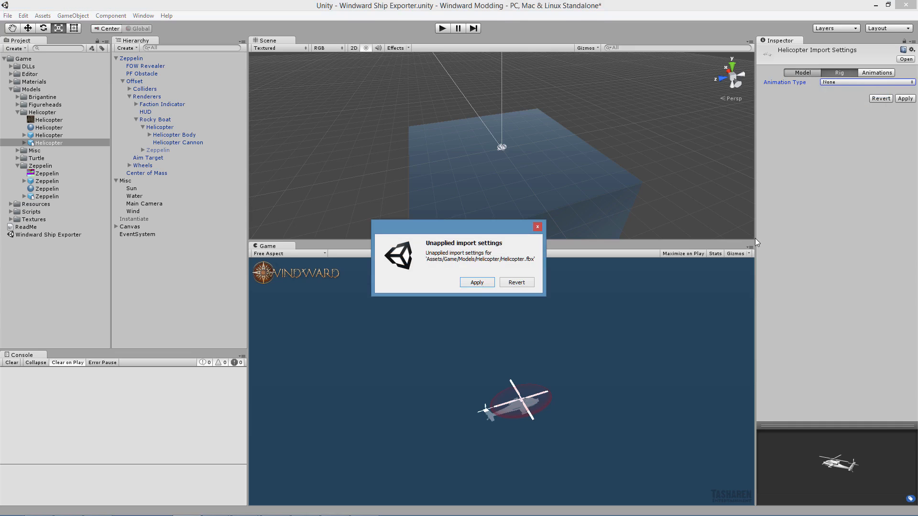
left_click(523, 282)
Frame the Helicopter Body in the scene and examine its orientation and size from several angles.
left_click(169, 128)
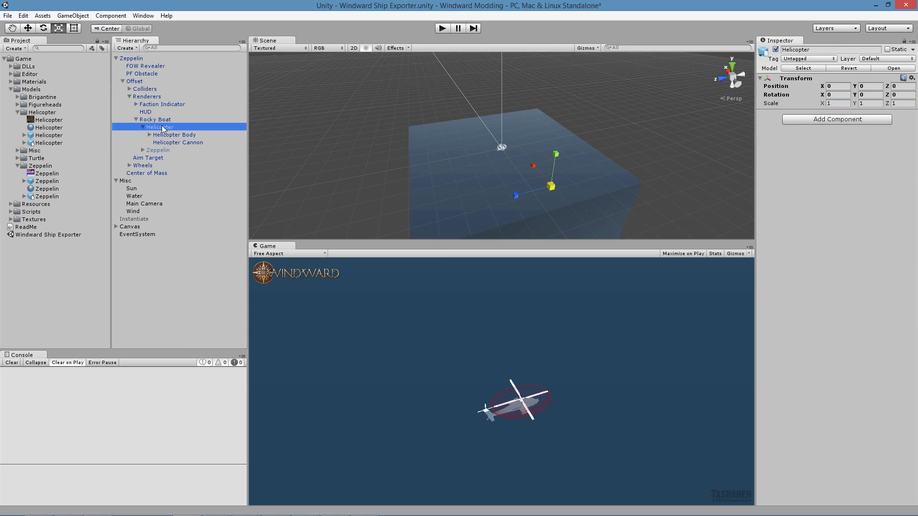
double_click(163, 128)
left_click(167, 136)
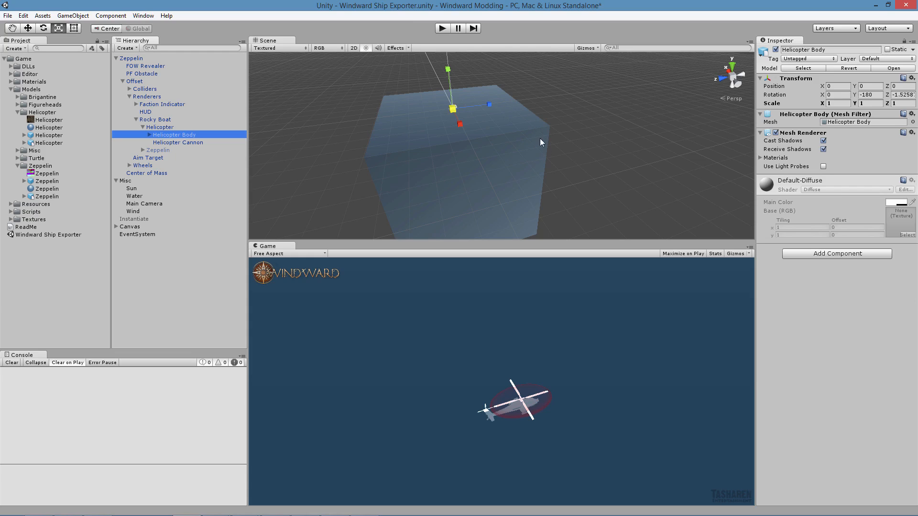
left_click_drag(563, 169, 516, 118, "alt")
right_click_drag(516, 117, 522, 128)
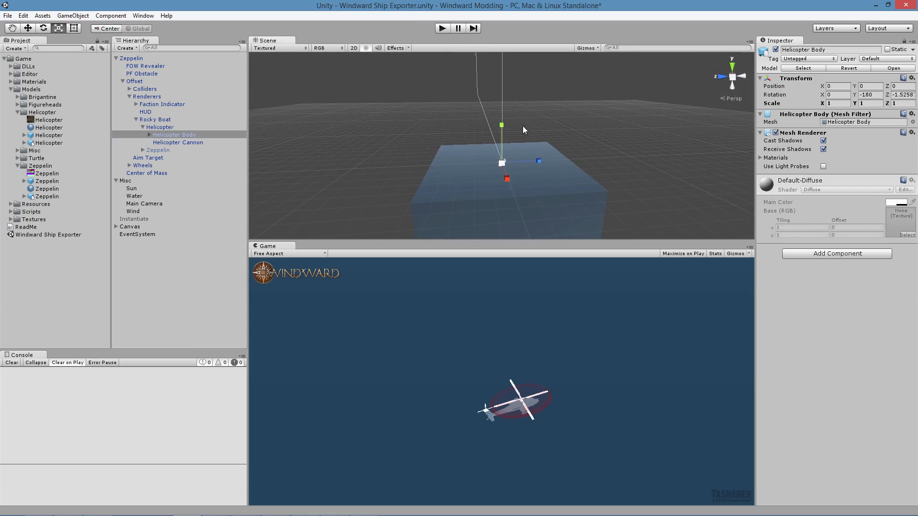
key("f")
right_click_drag(574, 179, 609, 223)
key("w")
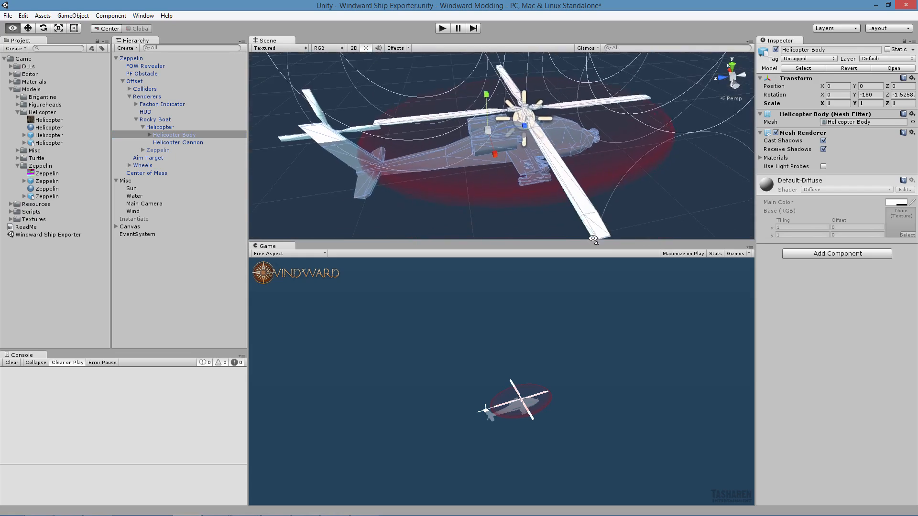
scroll(608, 225, "down", 4)
left_click_drag(609, 225, 585, 168, "alt")
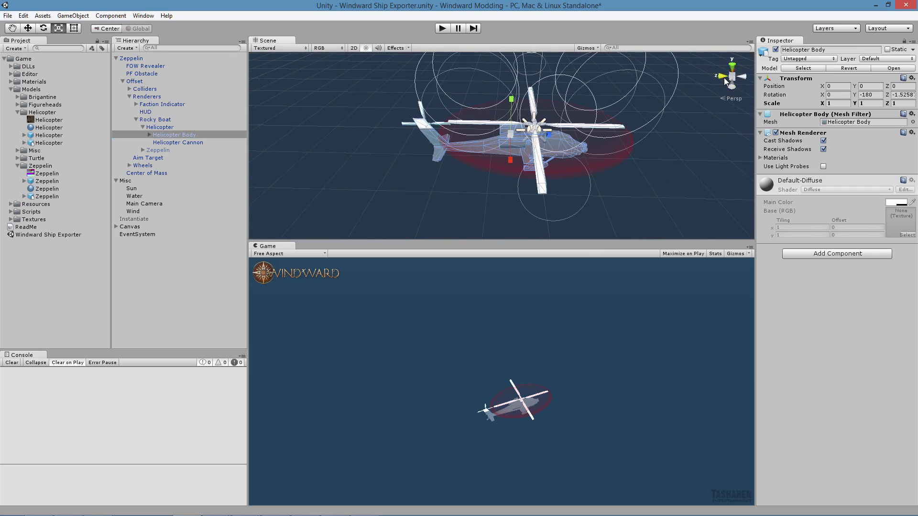
right_click_drag(698, 127, 364, 107)
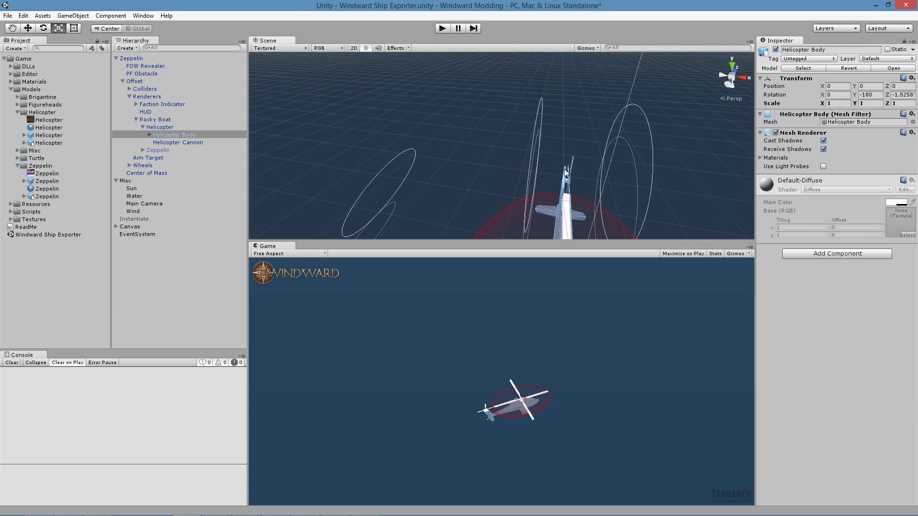
right_click_drag(556, 128, 599, 72)
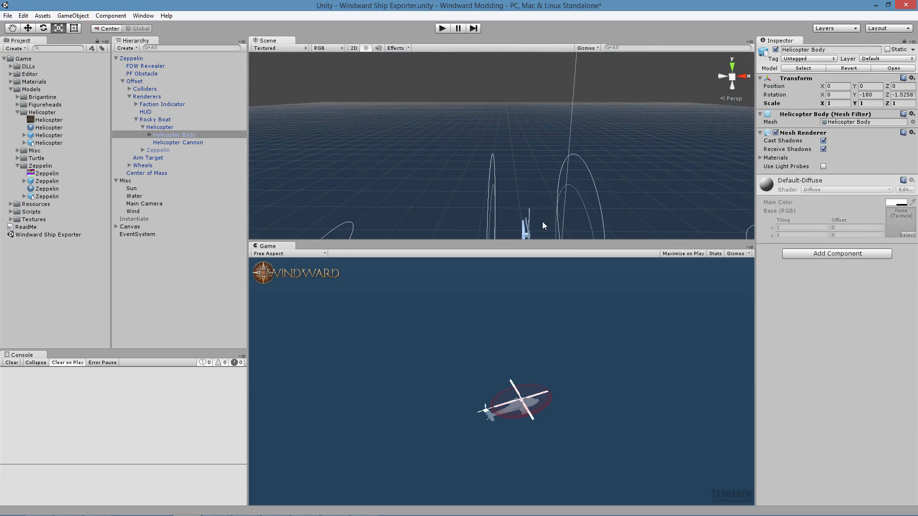
Set the Helicopter Body's Y rotation to 0.
key("f")
left_click_drag(498, 136, 644, 225, "alt")
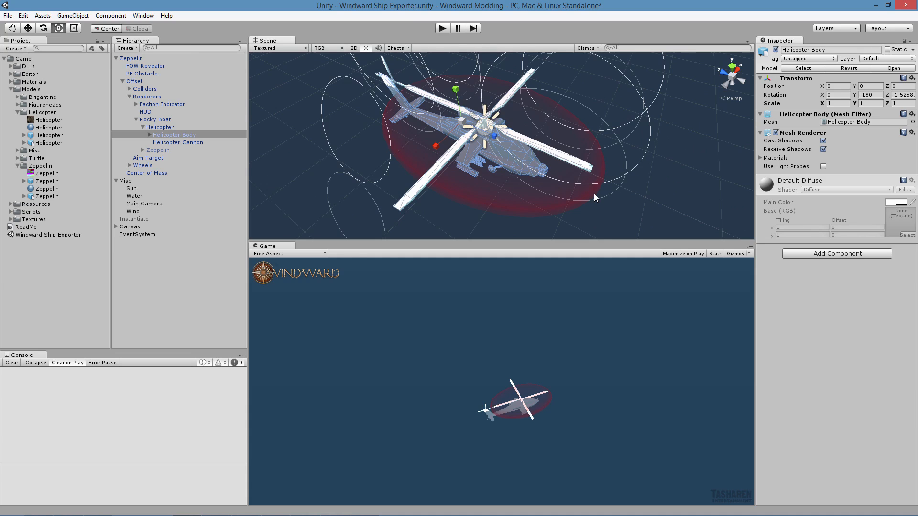
left_click_drag(597, 194, 570, 186, "alt")
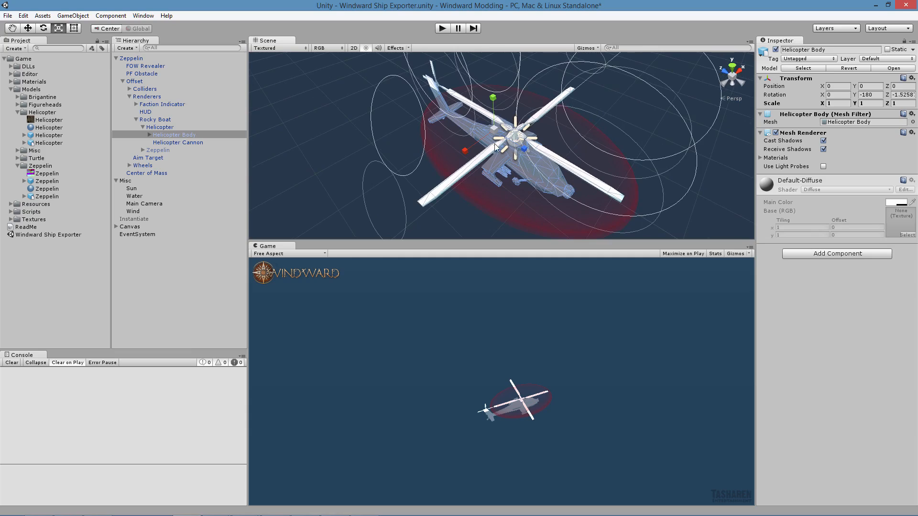
left_click(875, 95)
type("0")
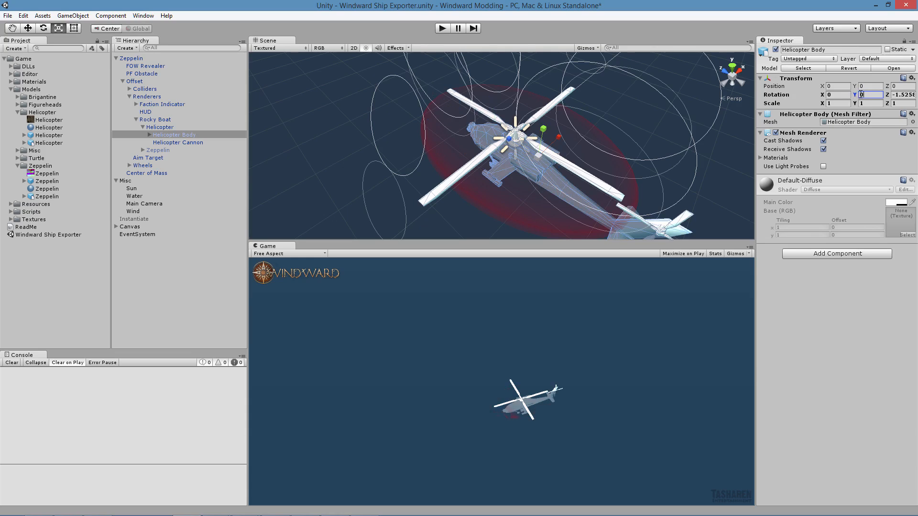
Set the Helicopter Body's Z rotation to 0 and inspect the Helicopter Main Rotor beneath it.
left_click(909, 95)
type("0")
left_click(150, 135)
left_click(177, 142)
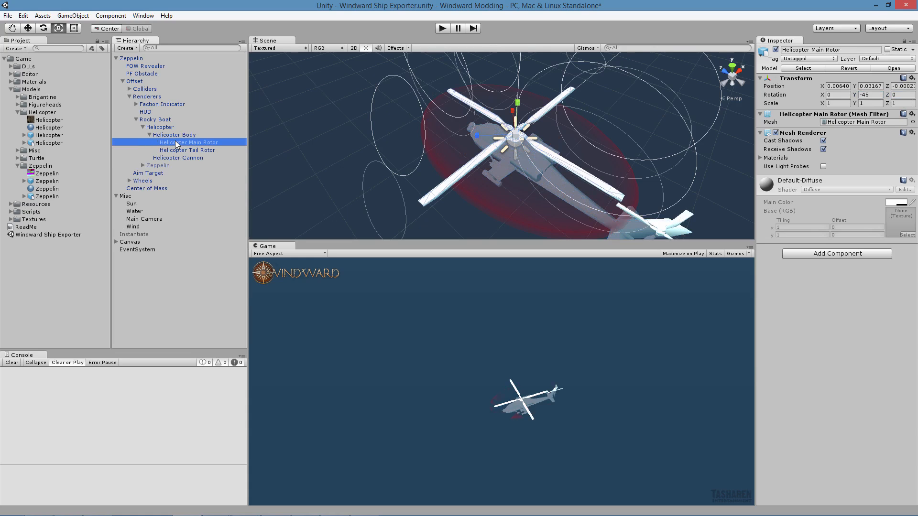
left_click_drag(562, 155, 507, 139, "alt")
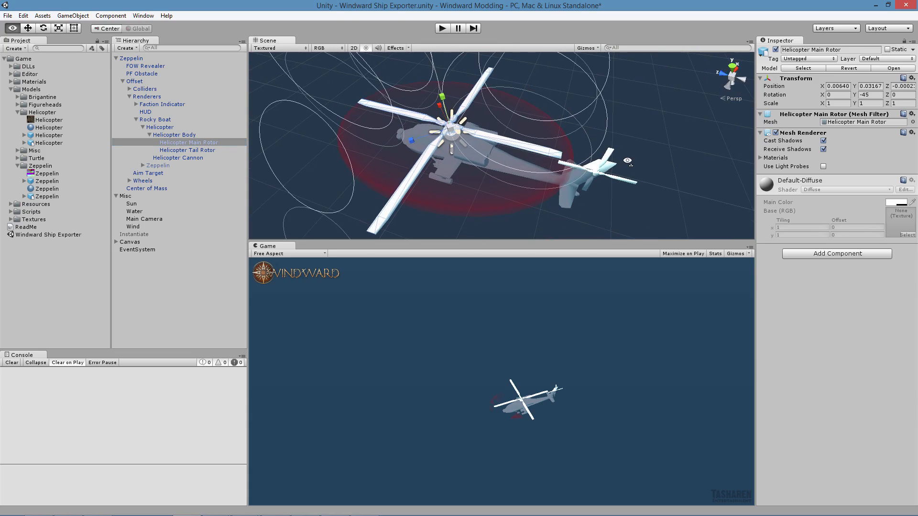
Set the Helicopter Cannon's Y rotation to 0.
left_click(168, 151)
left_click(172, 158)
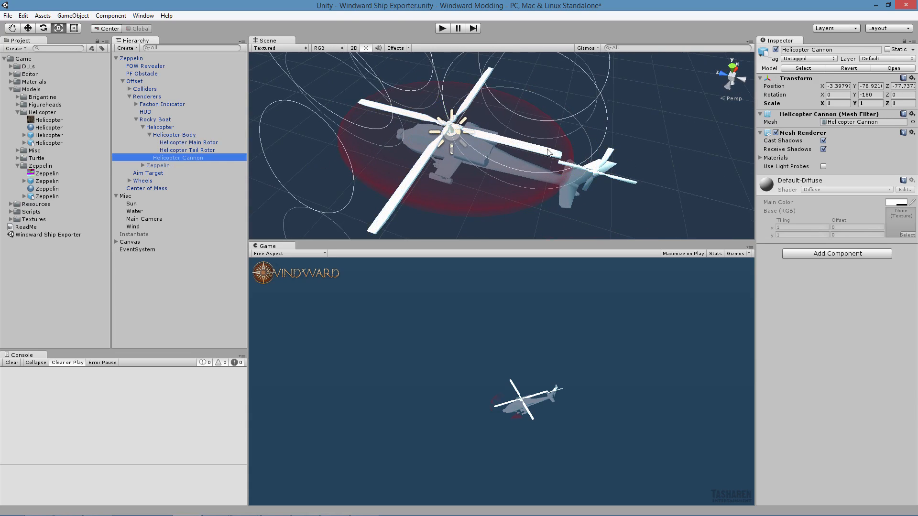
left_click(873, 95)
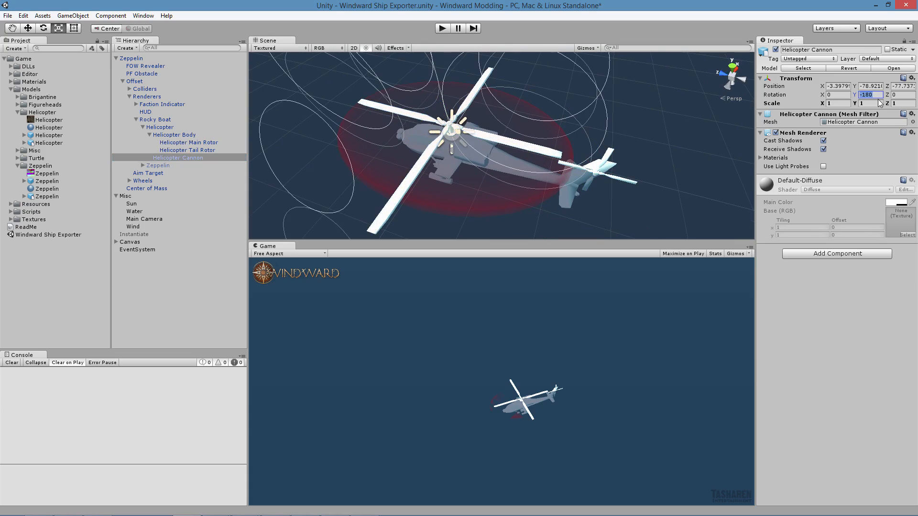
type("0")
key("w")
right_click_drag(496, 163, 570, 76)
key("s")
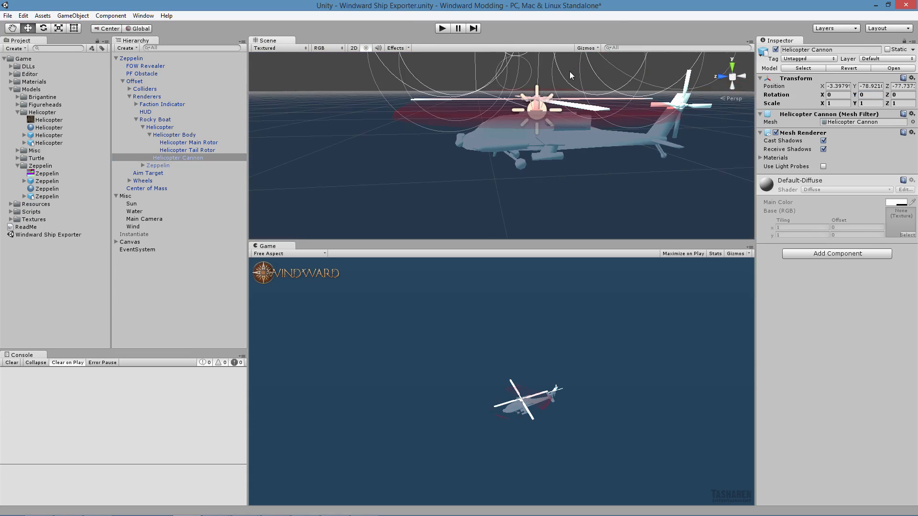
right_click_drag(546, 135, 547, 125)
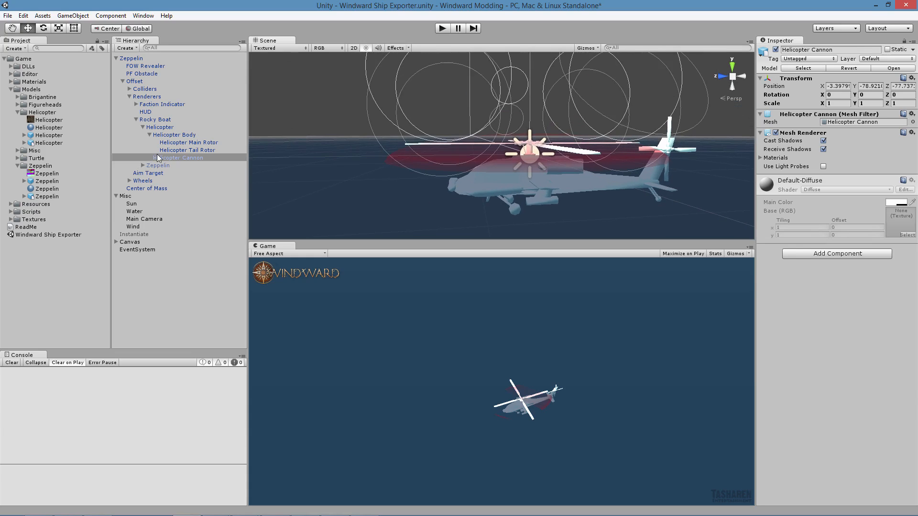
Delete the Helicopter Cannon from the Helicopter object, accepting the loss of the prefab connection.
double_click(163, 160)
right_click_drag(651, 190, 627, 165)
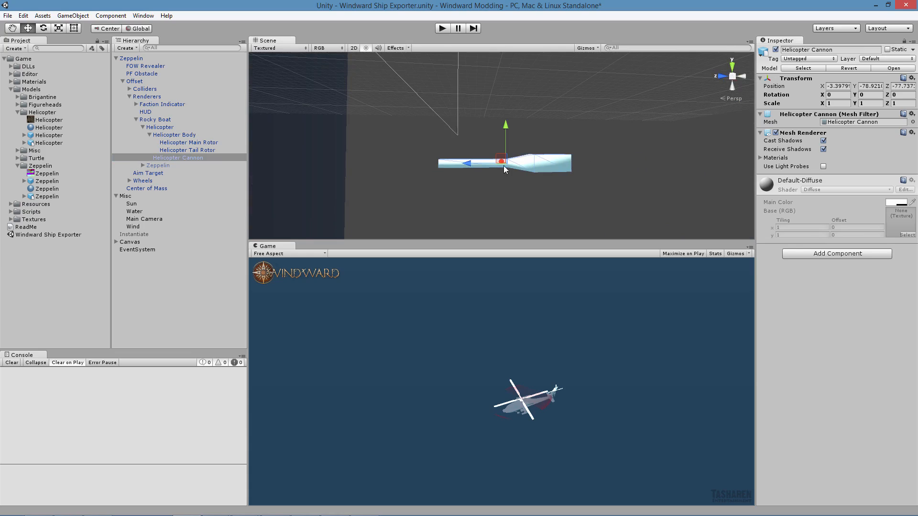
left_click(201, 160)
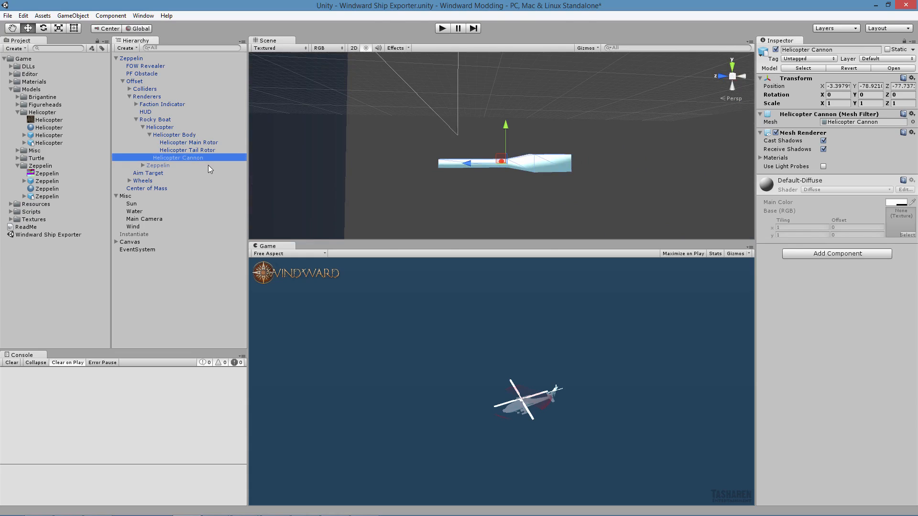
key("Delete")
left_click(480, 283)
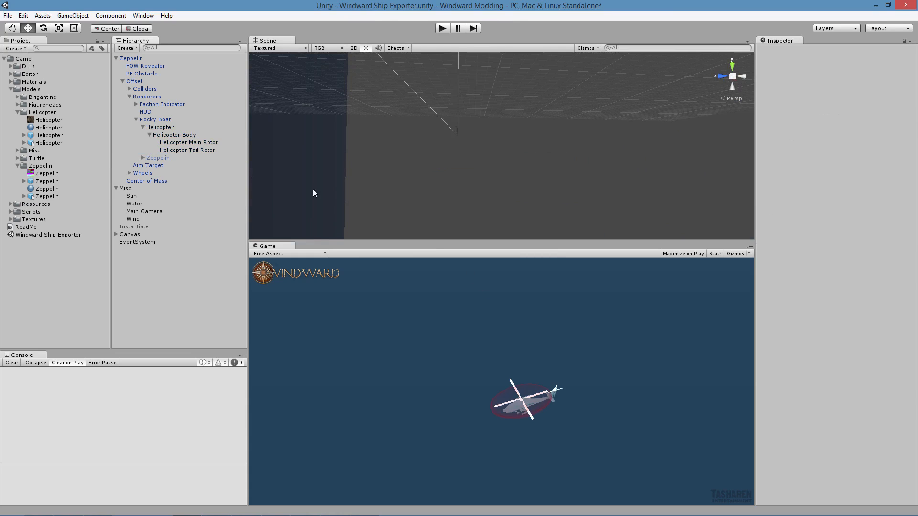
Frame the Helicopter Body in the scene and briefly run the game to check the ship for errors.
left_click(171, 136)
double_click(171, 138)
right_click_drag(615, 176, 618, 237)
key("w")
key("s")
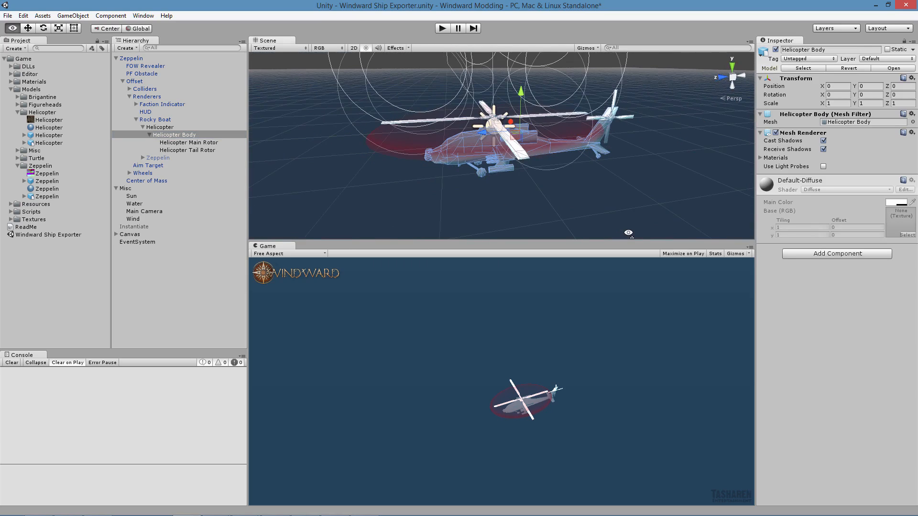
mouse_move(538, 150)
right_mouse_down()
mouse_move(548, 207)
mouse_move(508, 116)
mouse_move(702, 122)
mouse_move(536, 163)
right_mouse_up()
key("w")
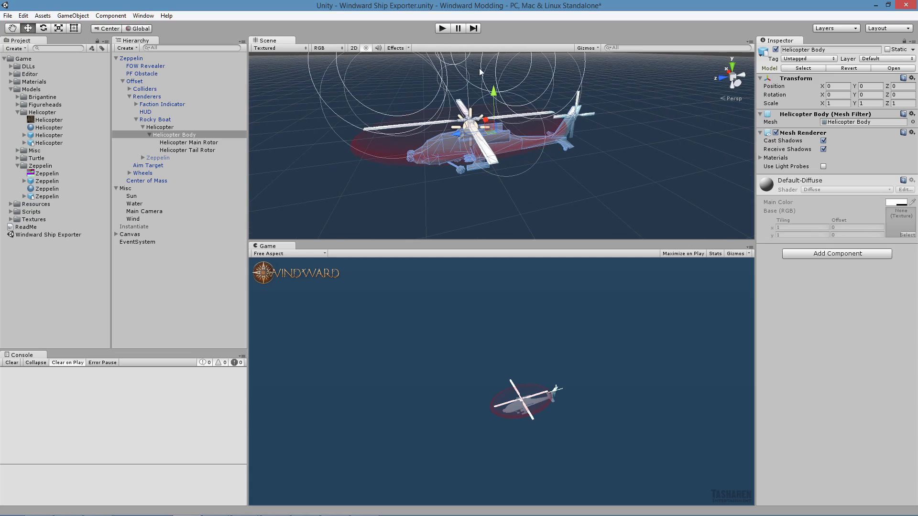
left_click(439, 29)
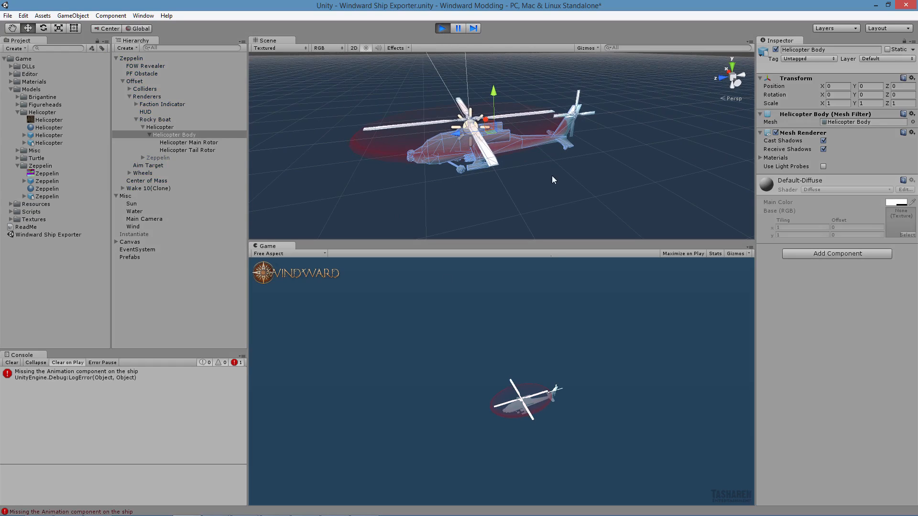
key("ctrl+p")
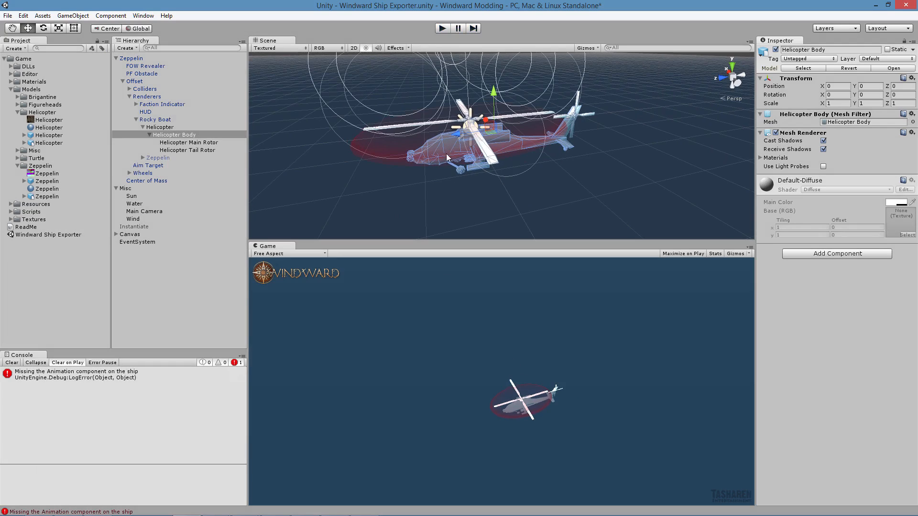
right_click_drag(452, 184, 457, 157)
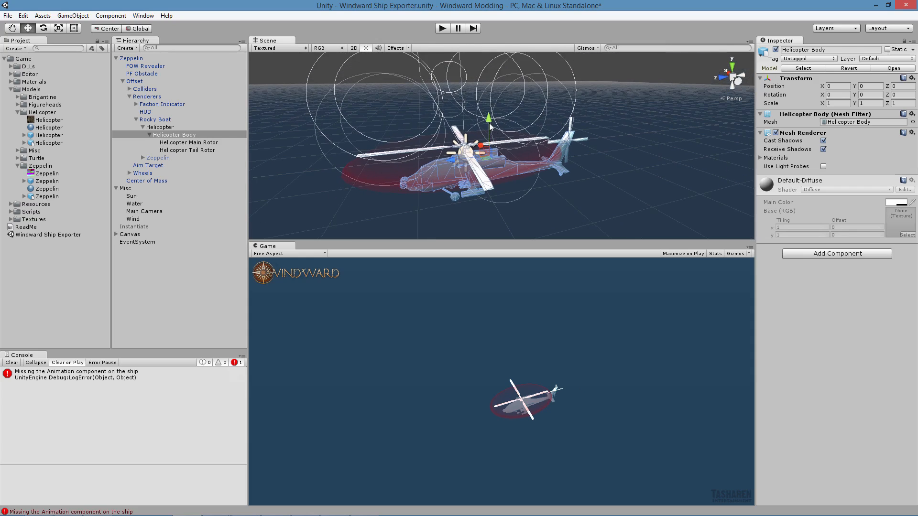
Add an Animation component to the parent Helicopter object.
left_click(173, 127)
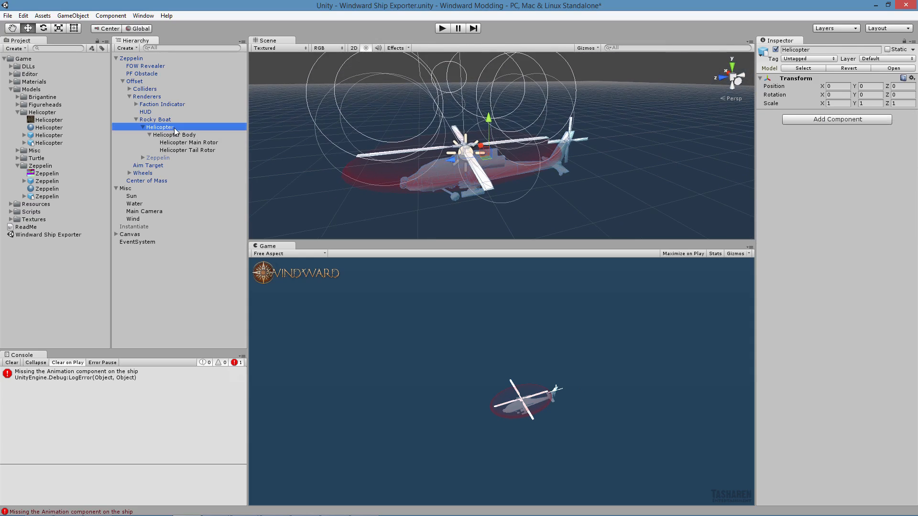
left_click(174, 134)
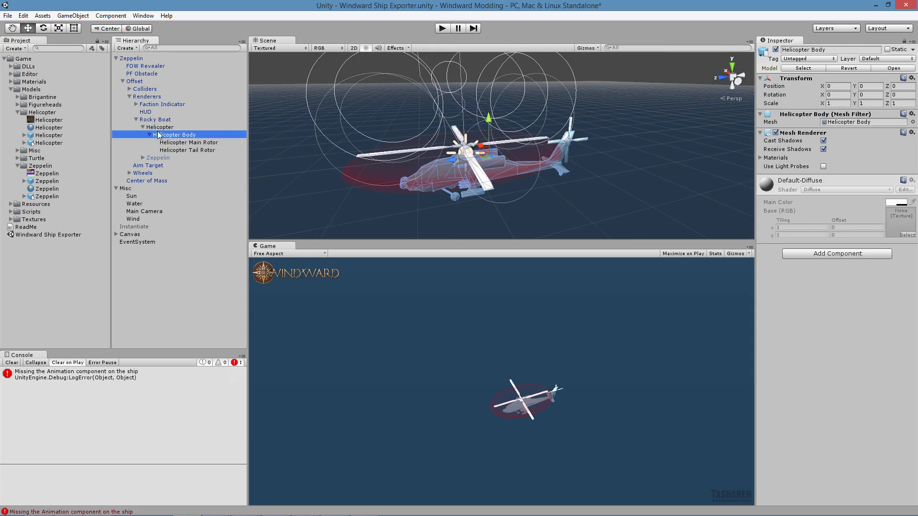
left_click(171, 126)
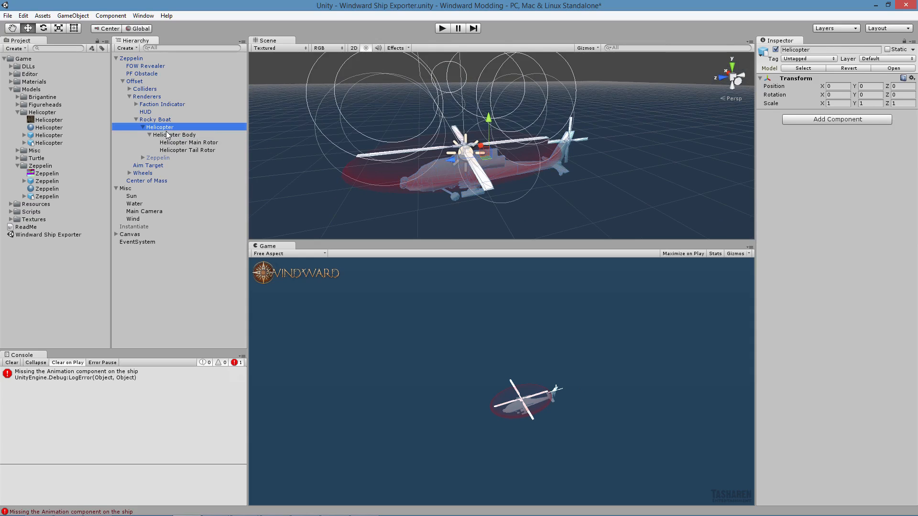
left_click(837, 119)
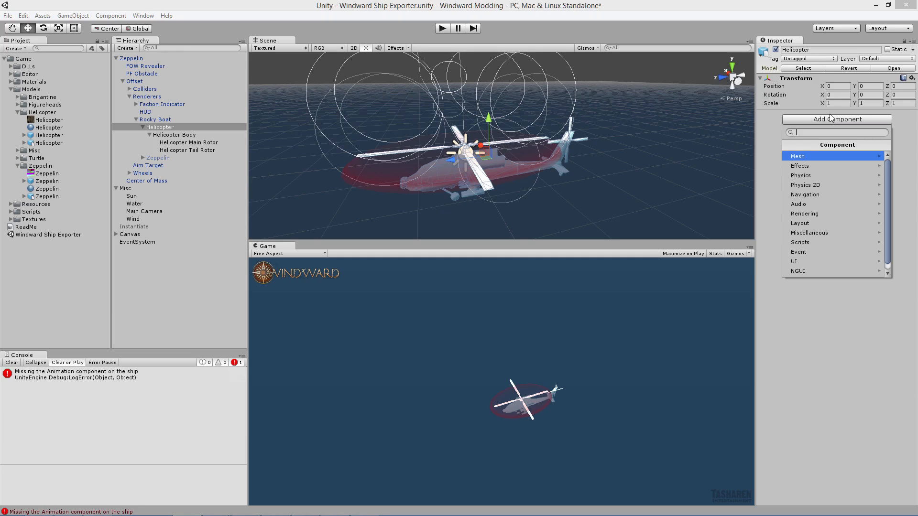
type("anim")
key("Return")
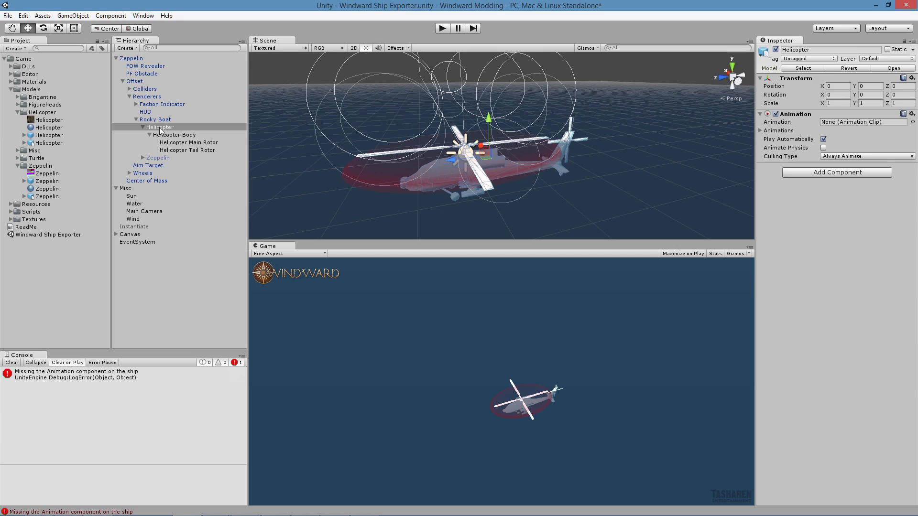
Turn off Play Automatically on the Helicopter's Animation component and assign the Ship Death clip.
left_click(823, 139)
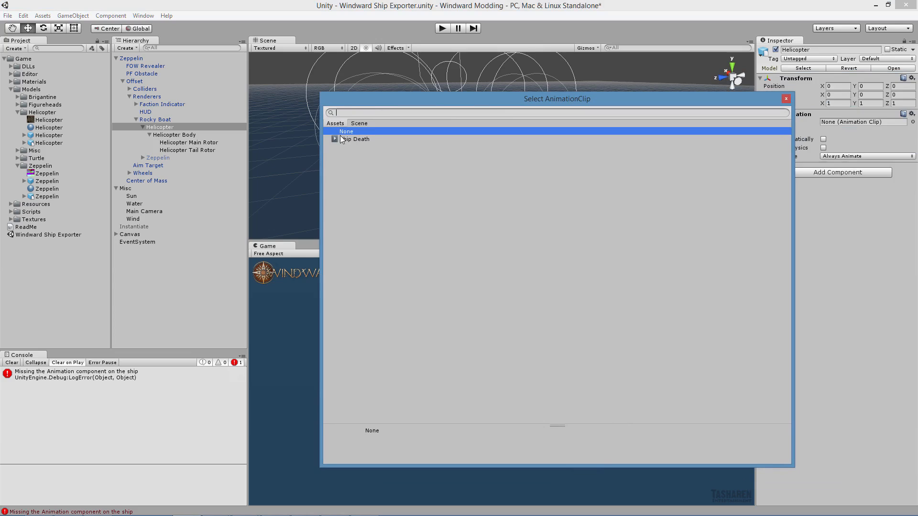
left_click(358, 139)
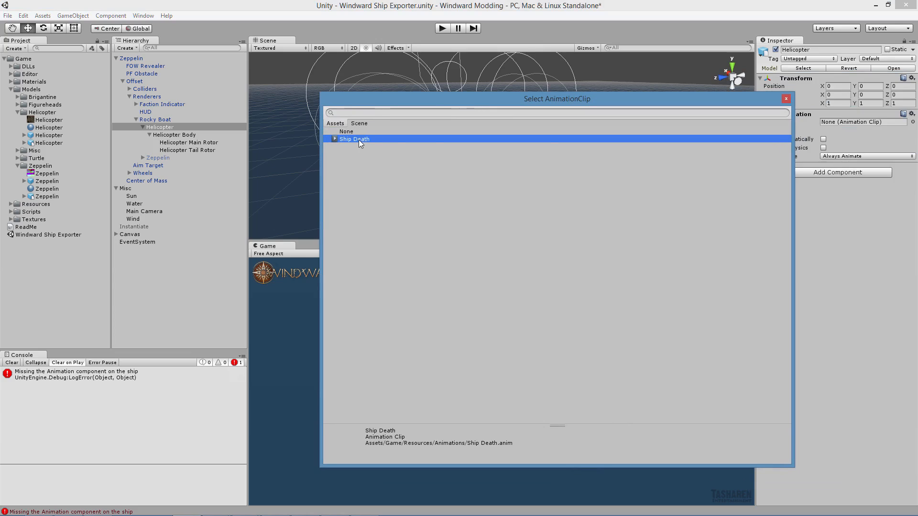
left_click(845, 122)
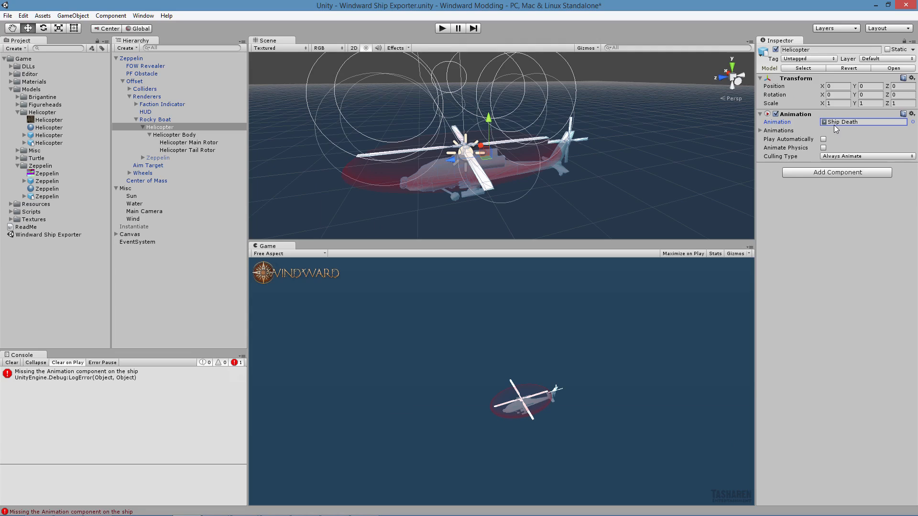
Raise the Helicopter Body above its parent object to a Y position of about 0.99.
left_click(169, 136)
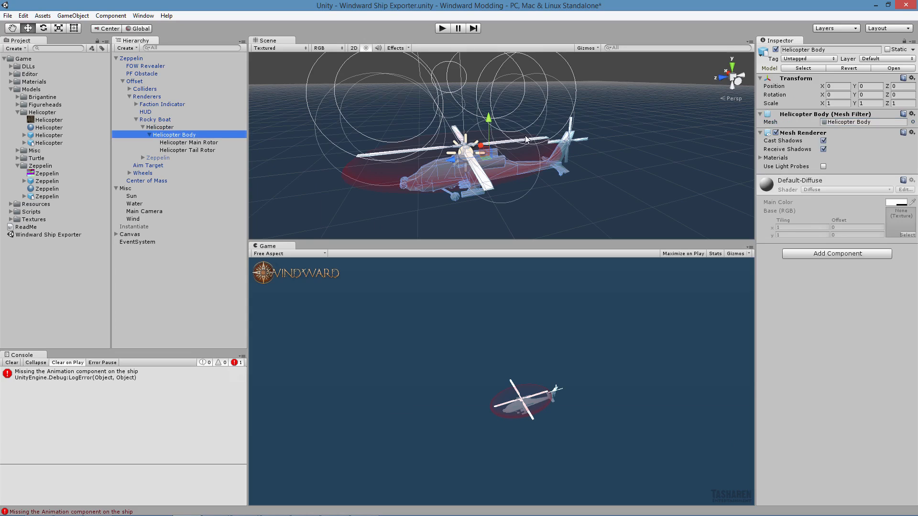
left_click(159, 128)
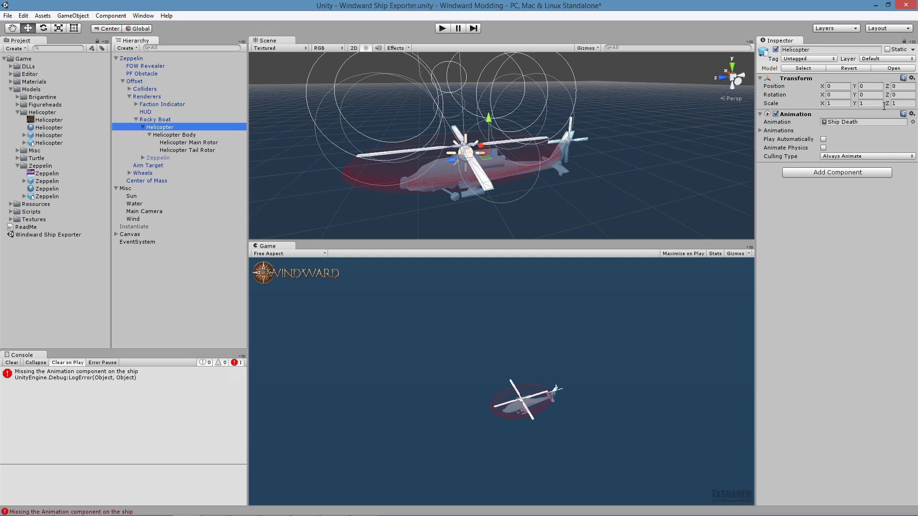
left_click(488, 119)
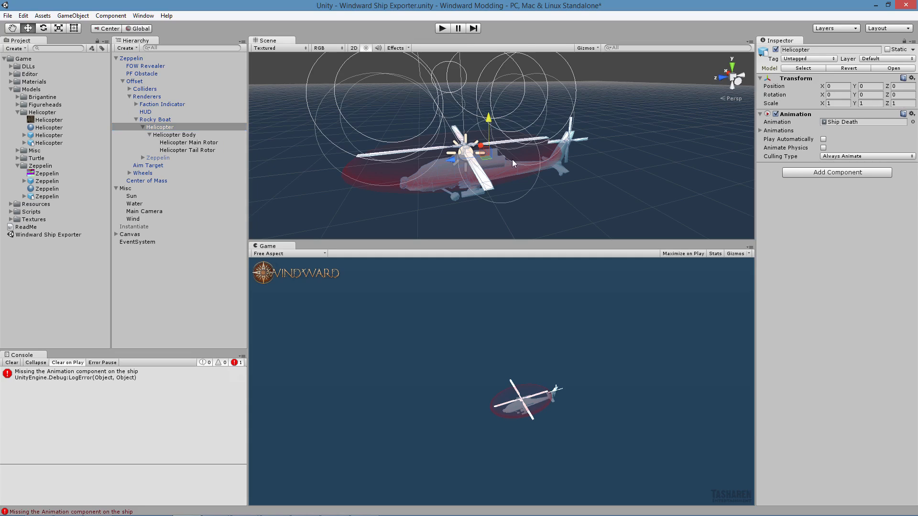
left_click(164, 135)
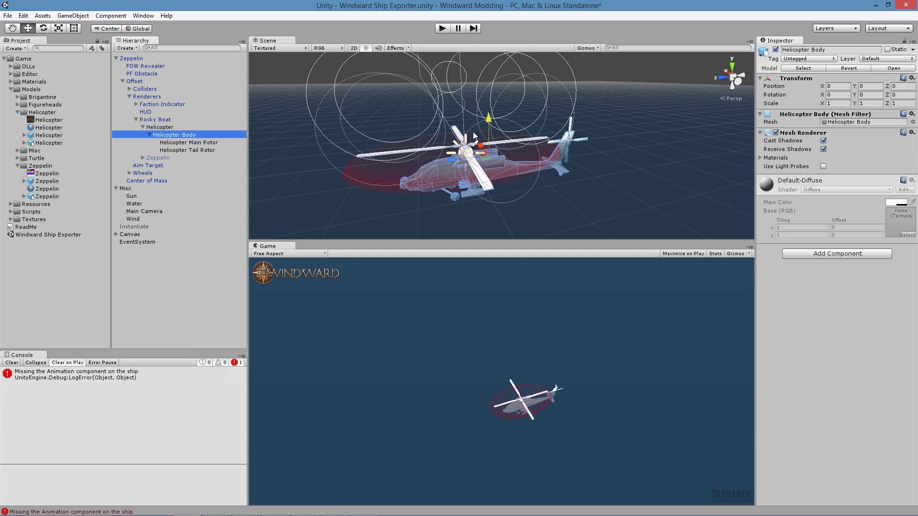
left_click_drag(487, 121, 487, 82)
right_click_drag(549, 148, 539, 113)
key("w")
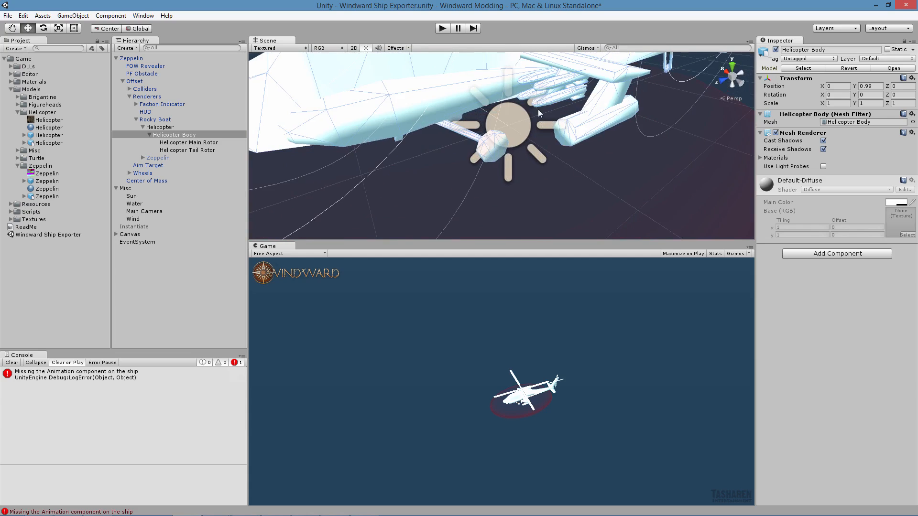
key("f")
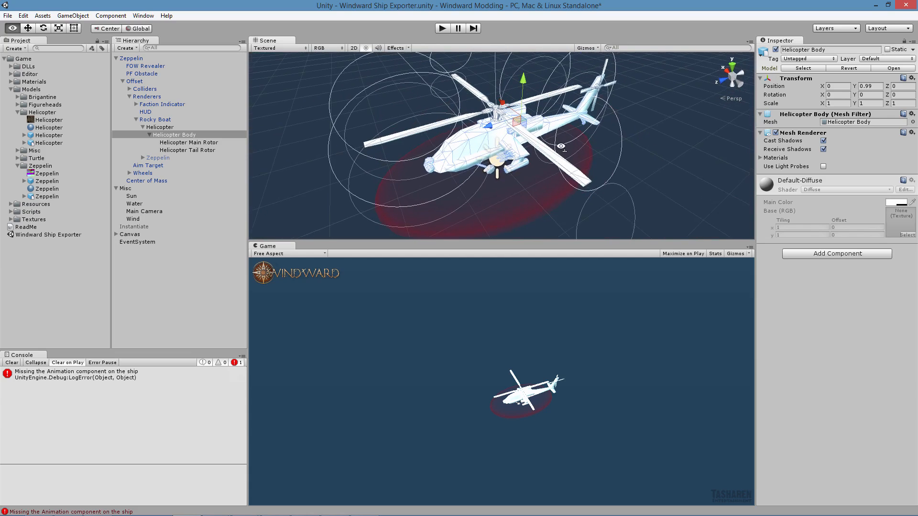
Reduce the size of the 3D gizmo icons in the scene and look over the raised helicopter.
left_click(589, 47)
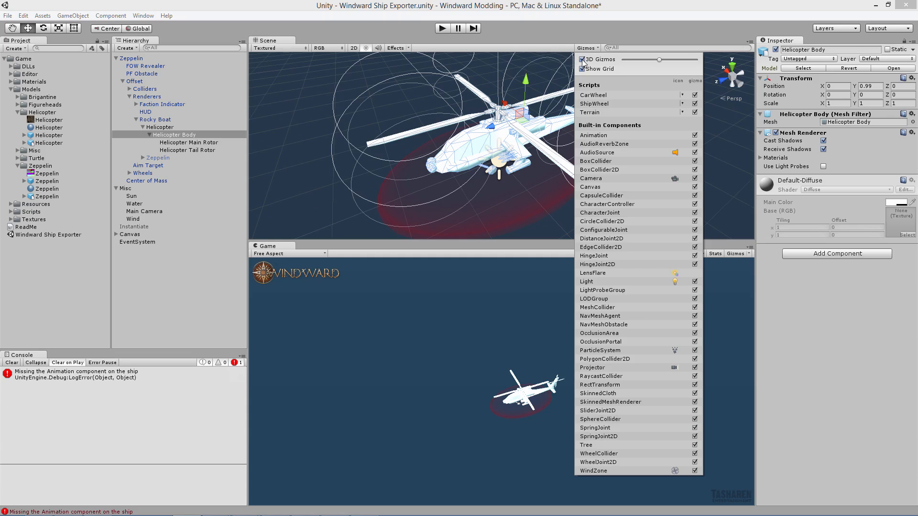
left_click(478, 213)
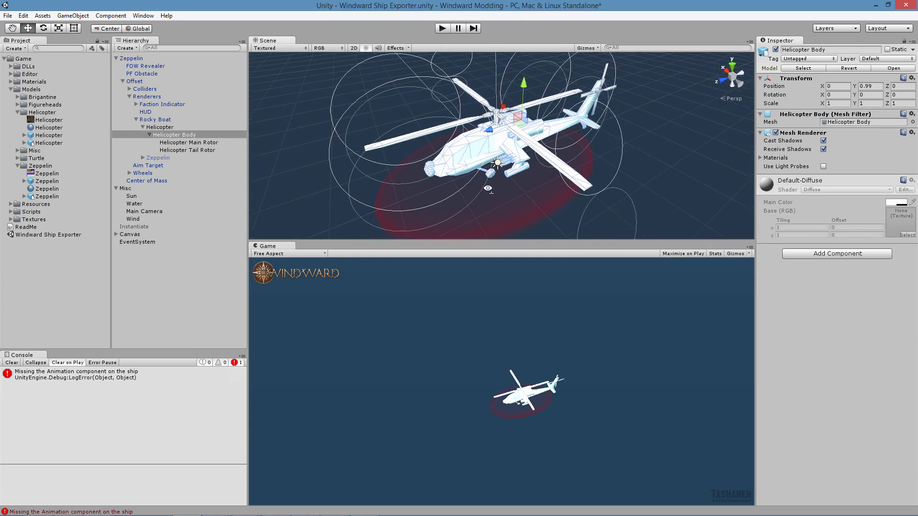
left_click_drag(478, 212, 483, 193, "alt")
key("w")
right_click_drag(482, 193, 485, 171)
key("s")
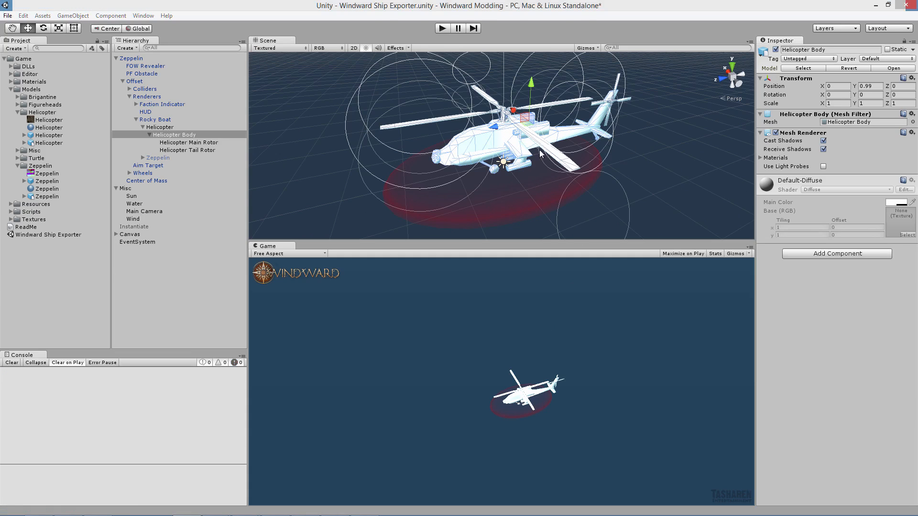
left_click_drag(493, 125, 531, 125, "alt")
scroll(531, 125, "down", 3)
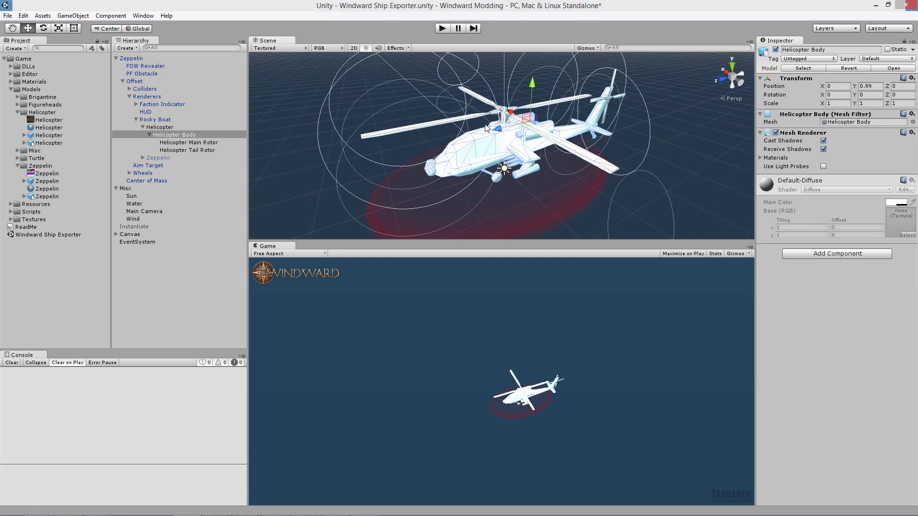
Apply the Helicopter material from the Models/Helicopter folder to the Helicopter Body.
left_click(54, 142)
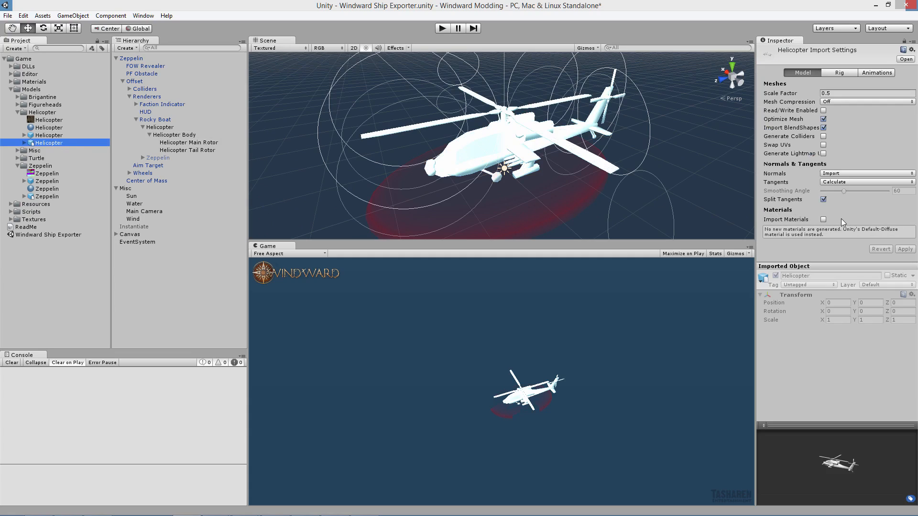
left_click(39, 128)
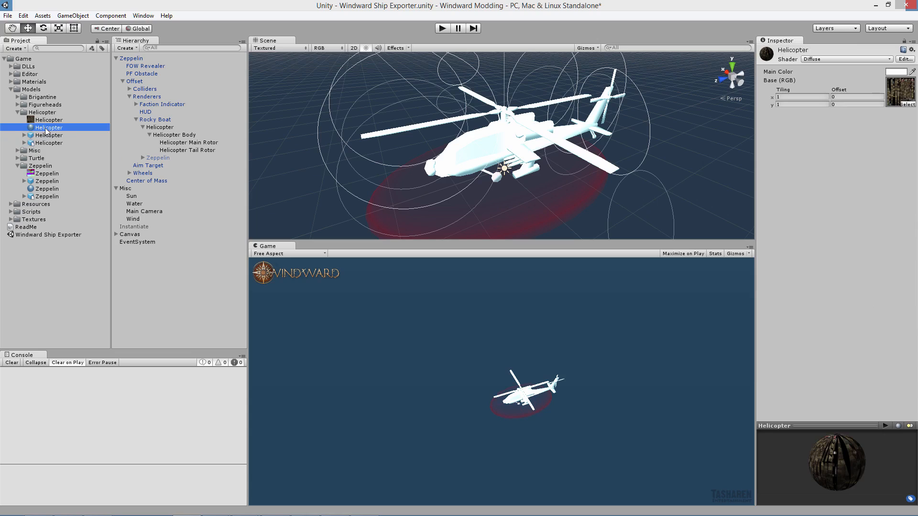
left_click_drag(38, 129, 502, 146)
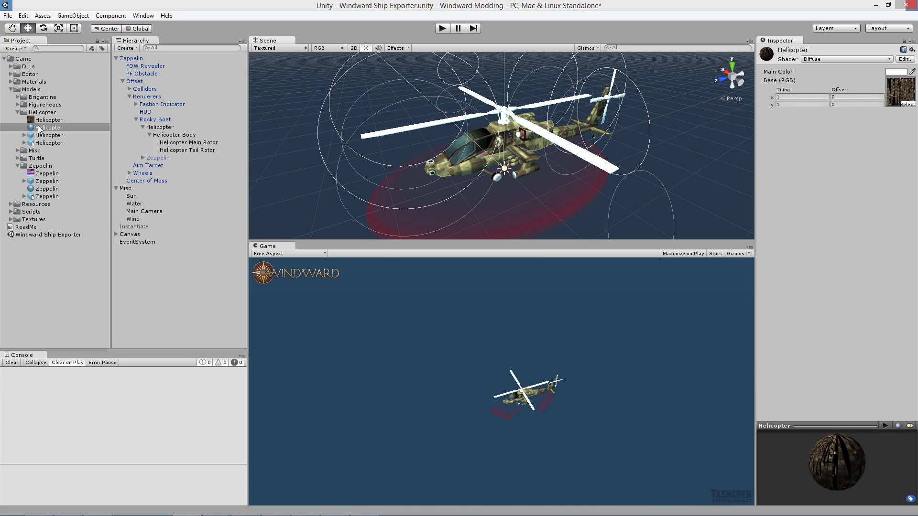
Apply the Helicopter material to the helicopter's main rotor and tail rotor.
left_click_drag(39, 129, 502, 112)
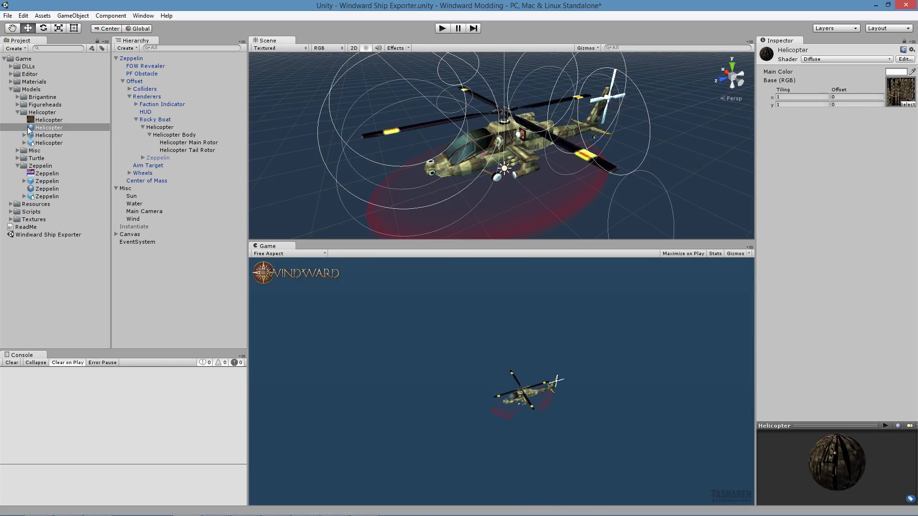
left_click_drag(30, 129, 608, 95)
mouse_move(627, 172)
left_mouse_down("alt")
mouse_move(638, 185)
mouse_move(631, 166)
left_mouse_up("alt")
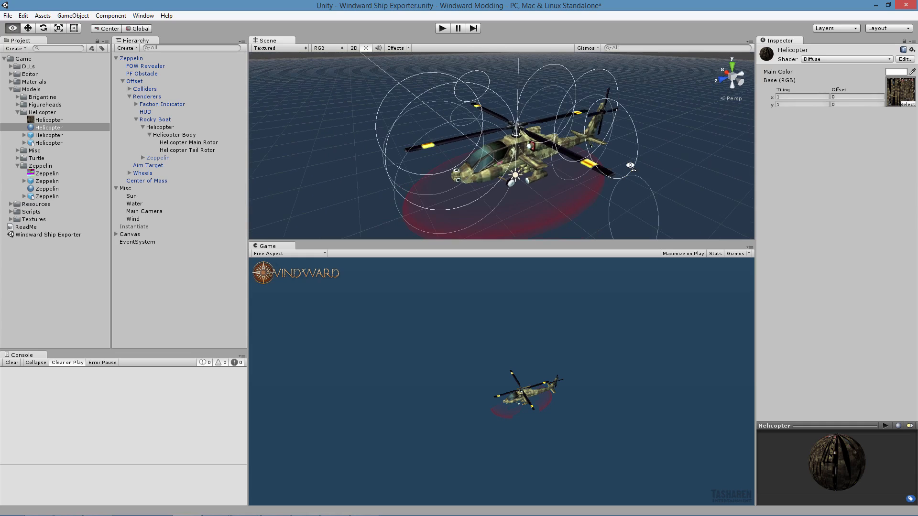
Run the scene and steer the helicopter ship across the water to test its movement.
left_click(443, 29)
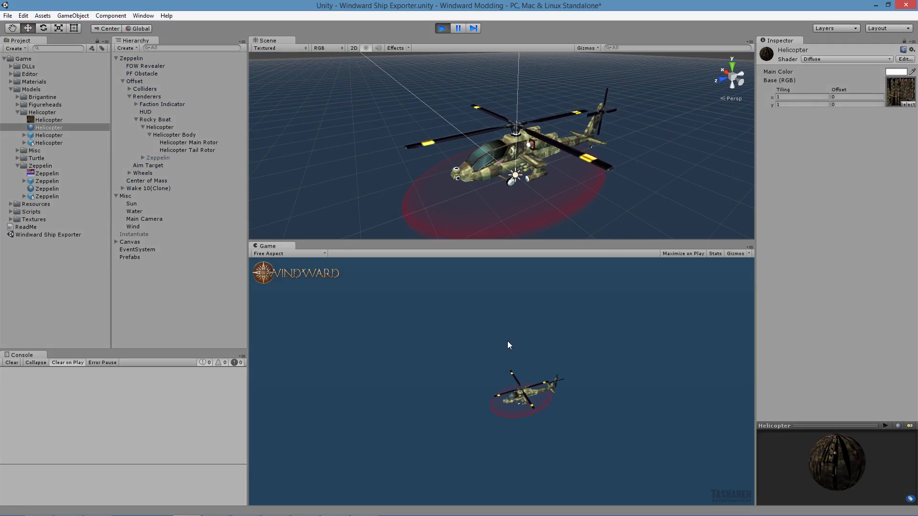
key("w")
key("d")
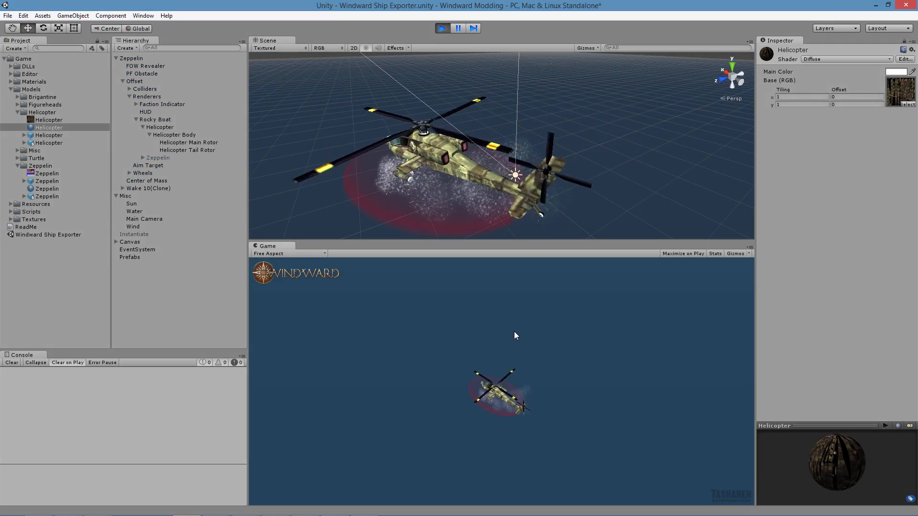
key("a")
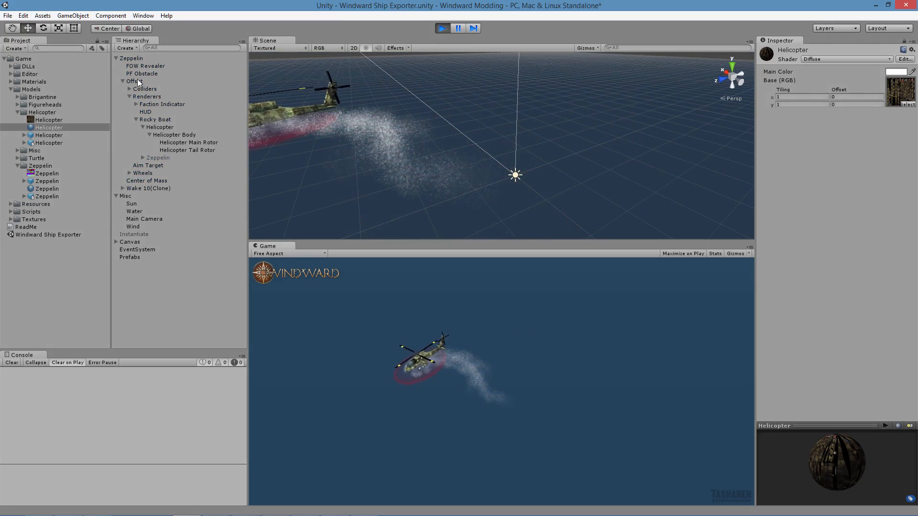
Make the running Zeppelin object take off with Fly / Land, steer it in the air both ways, and end play mode.
left_click(134, 58)
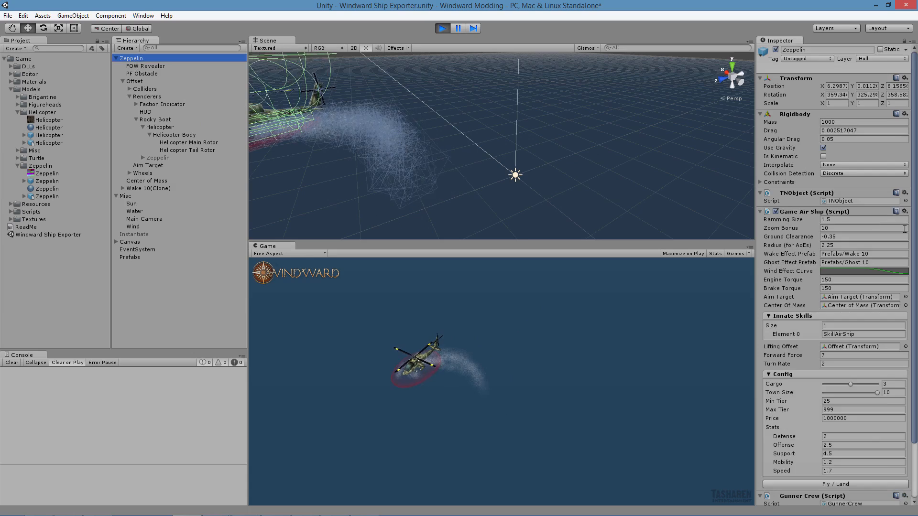
left_click(818, 482)
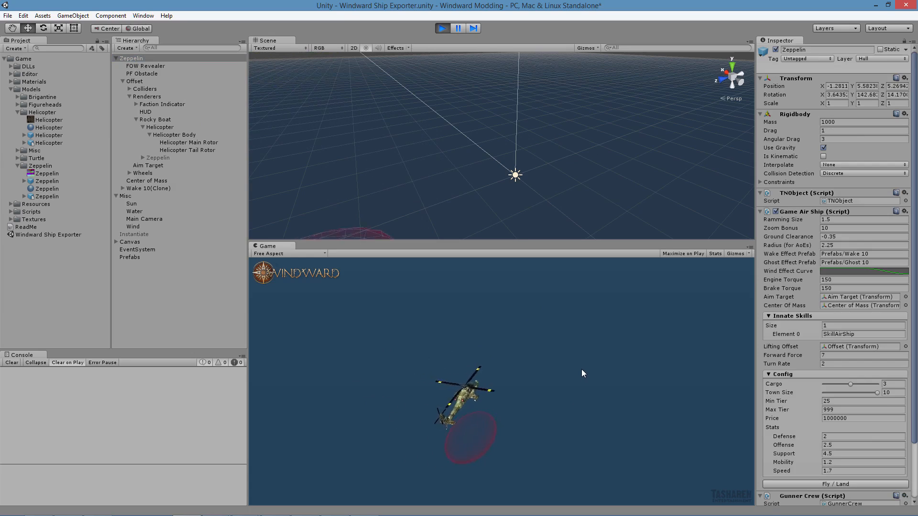
key("d")
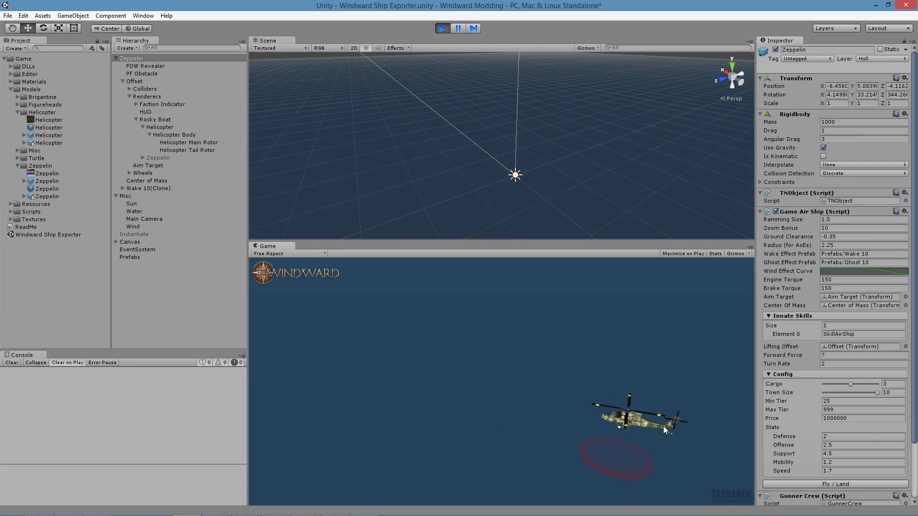
key("a")
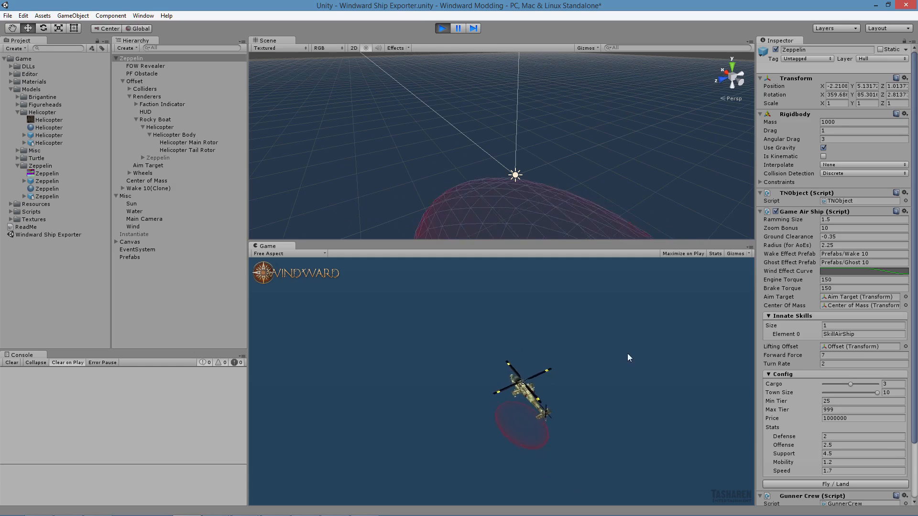
left_click(443, 28)
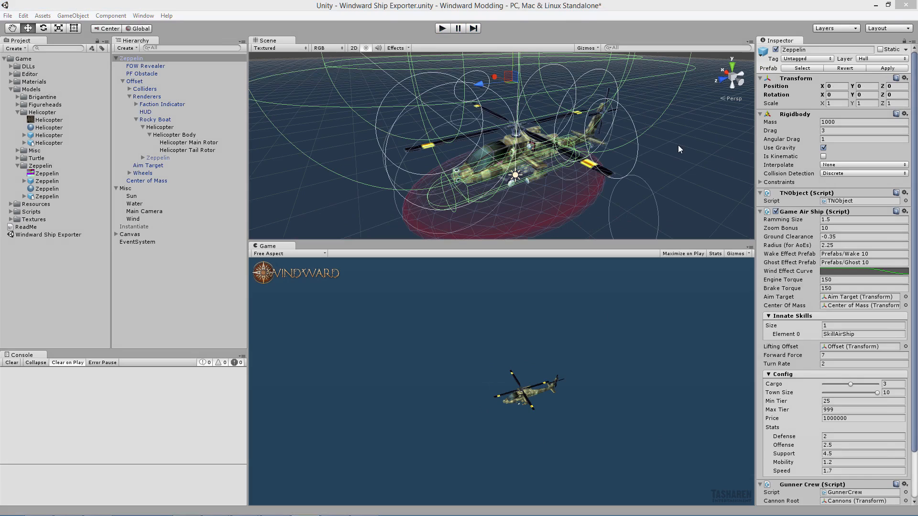
Add a Spin script to the Helicopter Main Rotor and set its rotations per second to 4 on the Y axis.
left_click(530, 138)
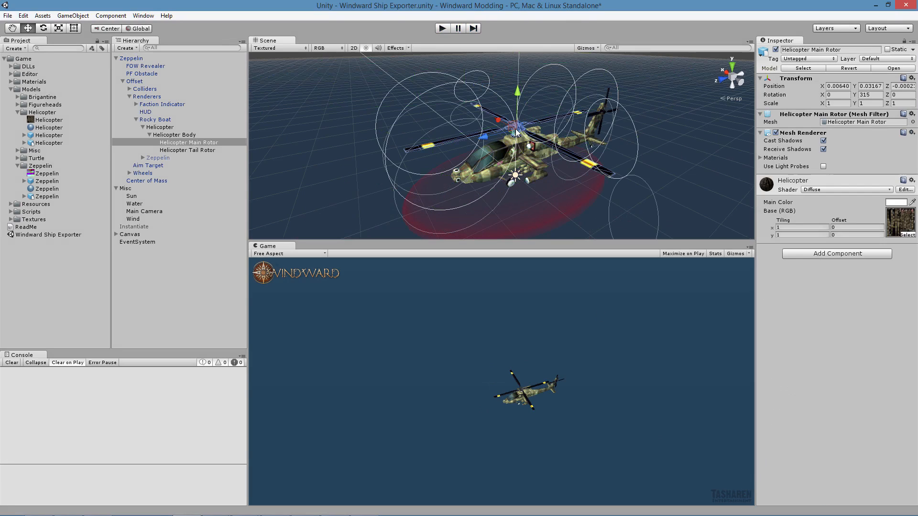
key("e")
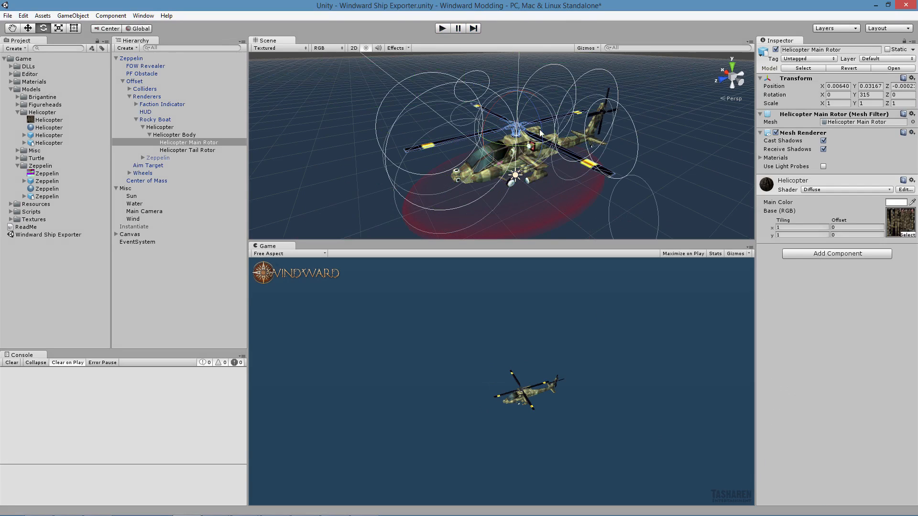
left_click_drag(522, 146, 620, 145)
key("ctrl+z")
left_click(819, 253)
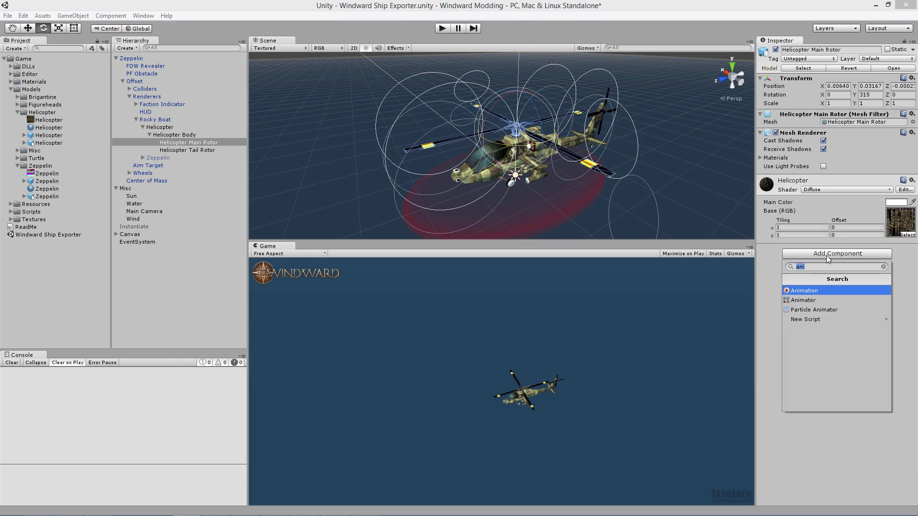
type("spin")
left_click(804, 291)
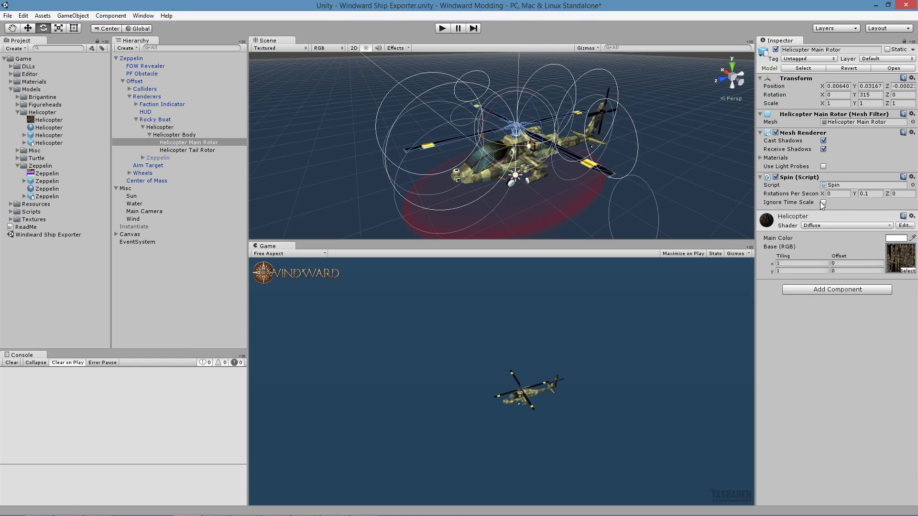
left_click(871, 193)
Preview the main rotor's spin in play mode, trying other Y rotation speeds, and end play mode.
left_click(441, 29)
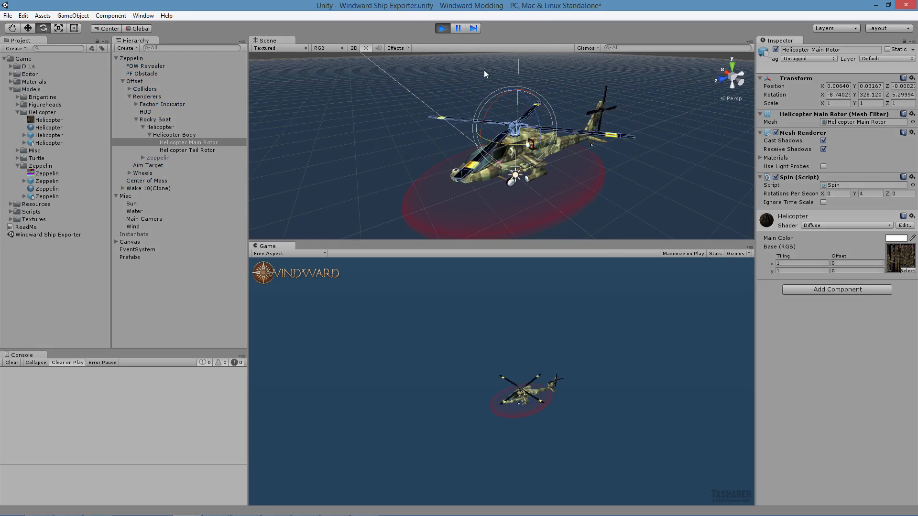
left_click(871, 195)
type("2")
key("BackSpace")
type("3")
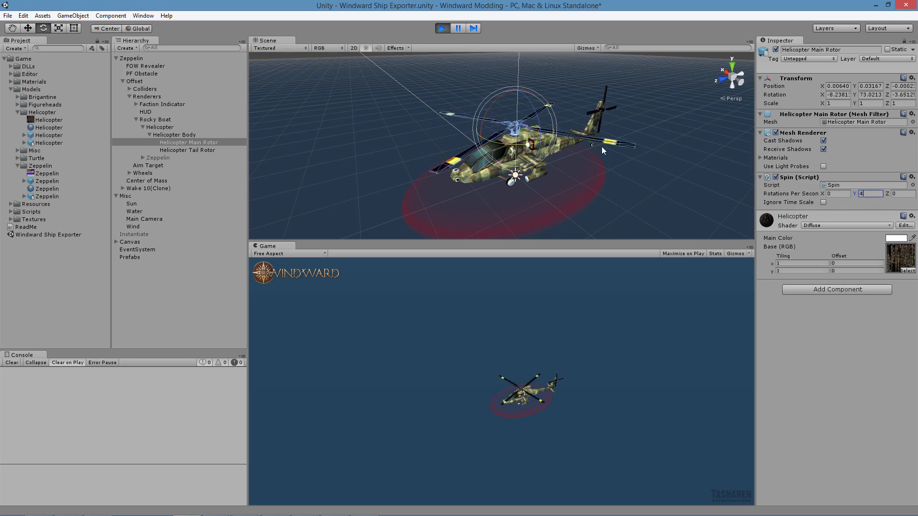
left_click(442, 29)
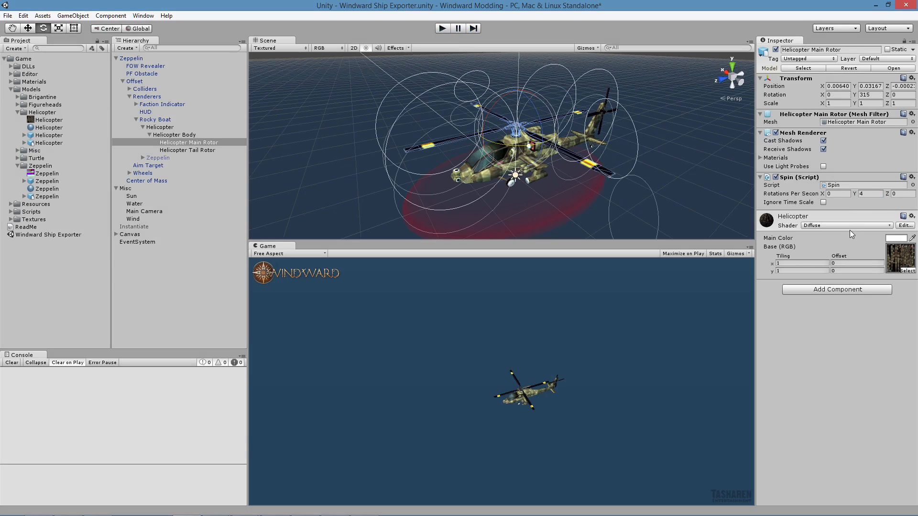
Add a Spin script to the Helicopter Tail Rotor with rotations per second of 0 on Y and 2 on Z.
left_click(604, 112)
left_click(841, 254)
type("spin")
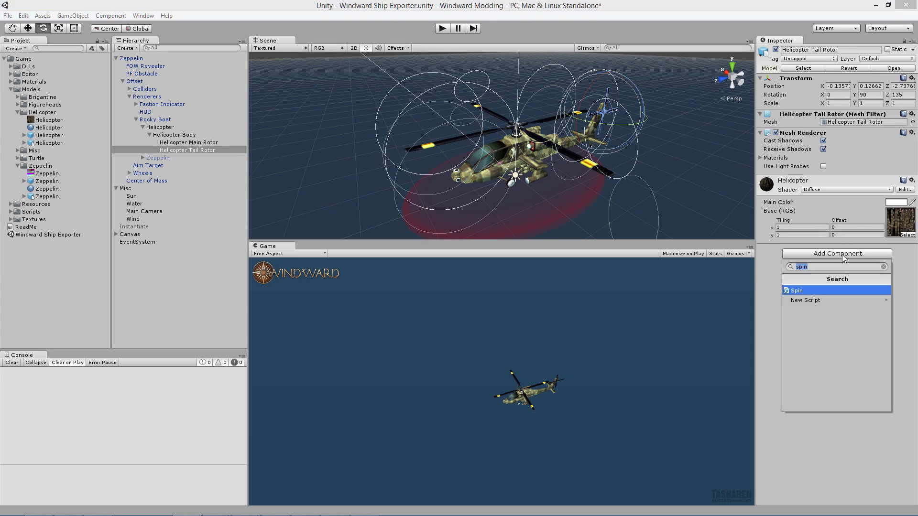
key("Return")
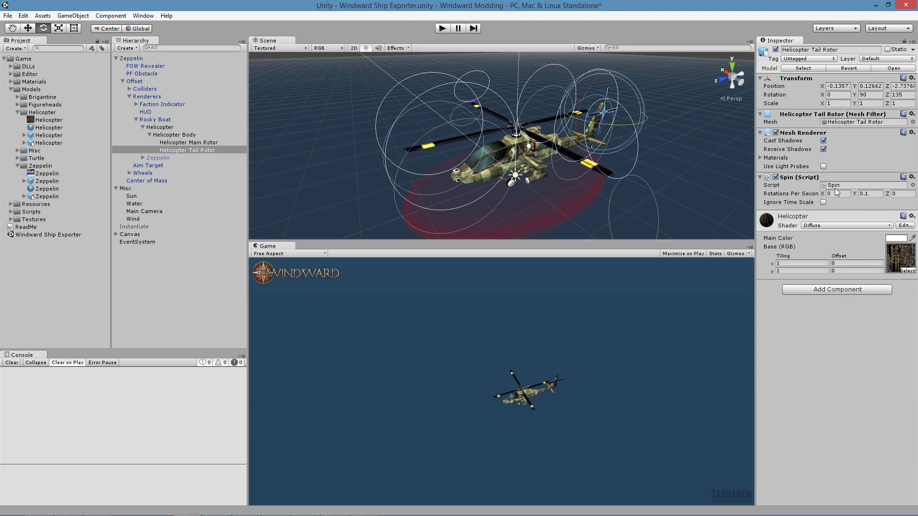
left_click_drag(584, 91, 598, 83)
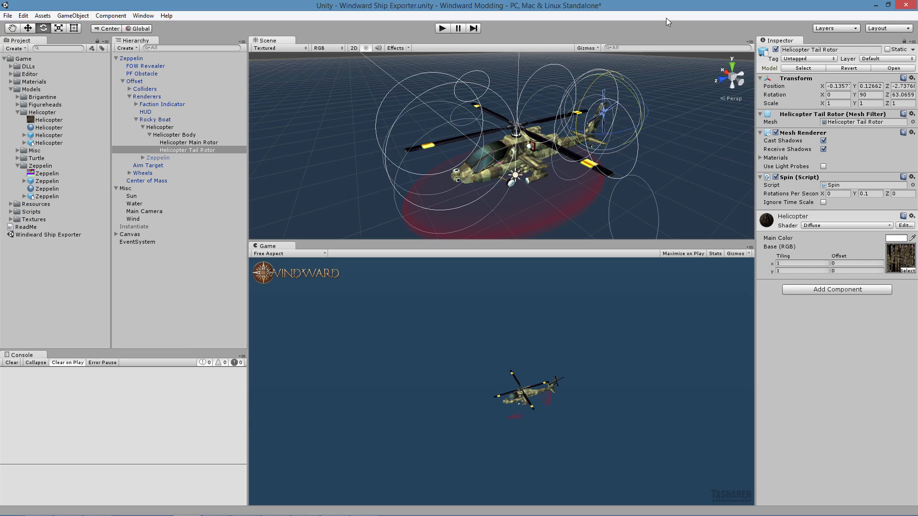
key("ctrl+z")
left_click(879, 194)
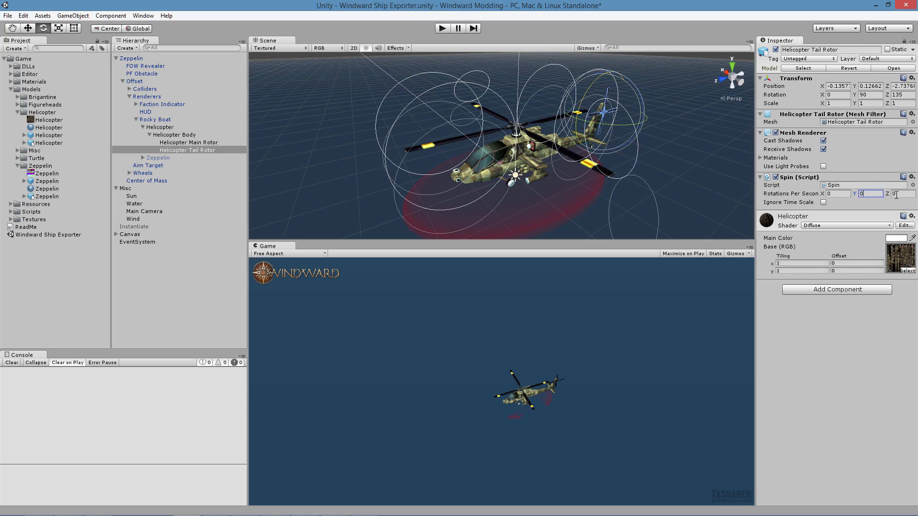
left_click(896, 195)
type("2")
Preview the tail rotor's spin in play mode and, once stopped, set its Z rotations per second to 3.
left_click(443, 29)
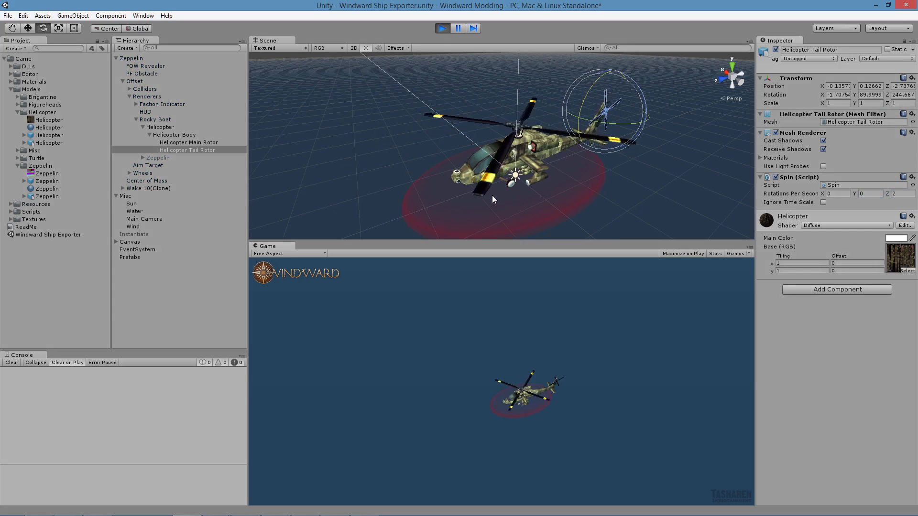
left_click(448, 30)
left_click(901, 194)
type("3")
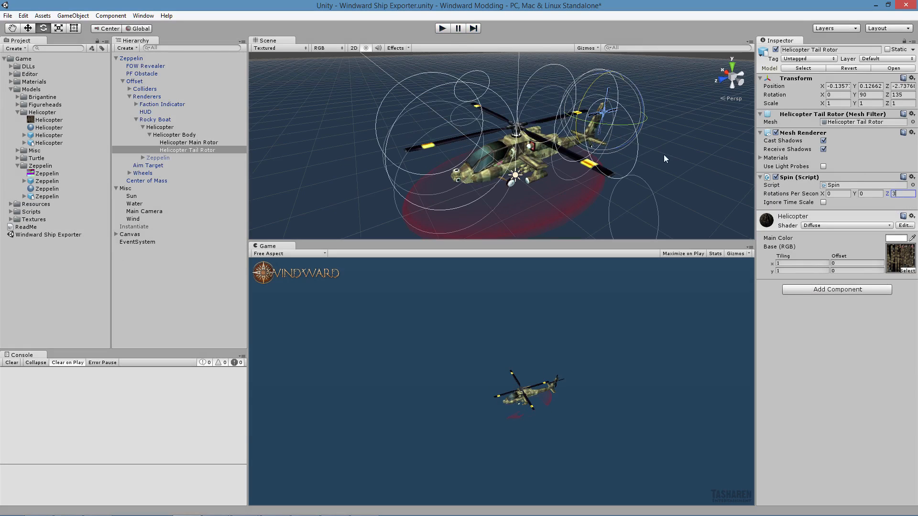
Run the scene again, steer the helicopter ship with both rotors spinning, and end play mode.
left_click(443, 29)
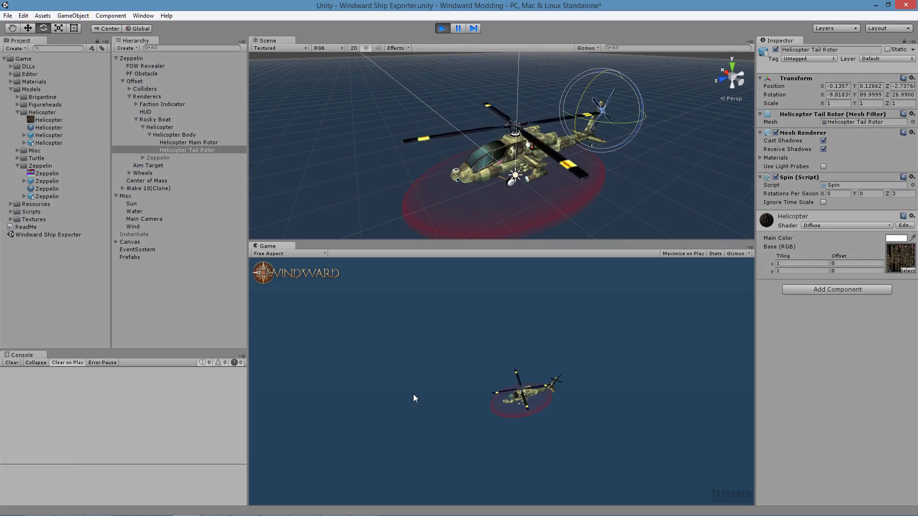
key("w")
key("d")
key("a")
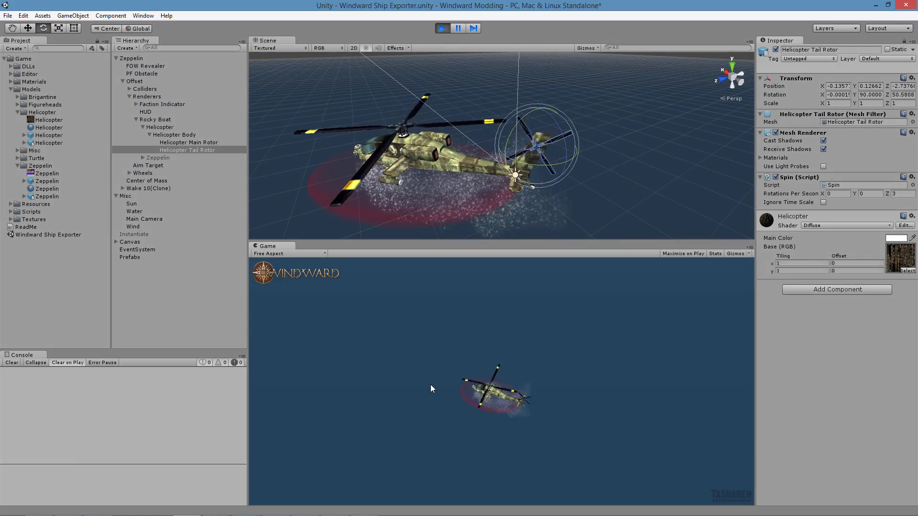
key("a")
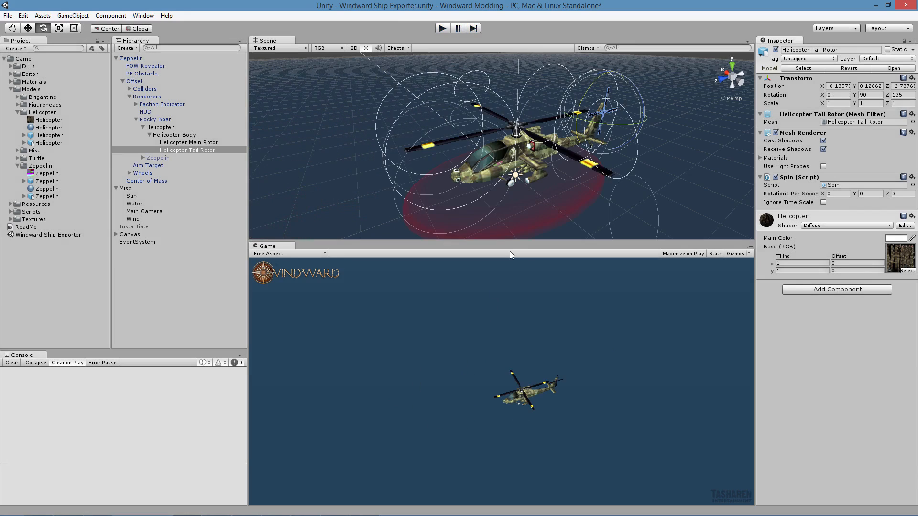
key("ctrl+p")
Expand the disabled Zeppelin under Rocky Boat and examine where its Cannons object sits relative to the helicopter.
left_click(142, 158)
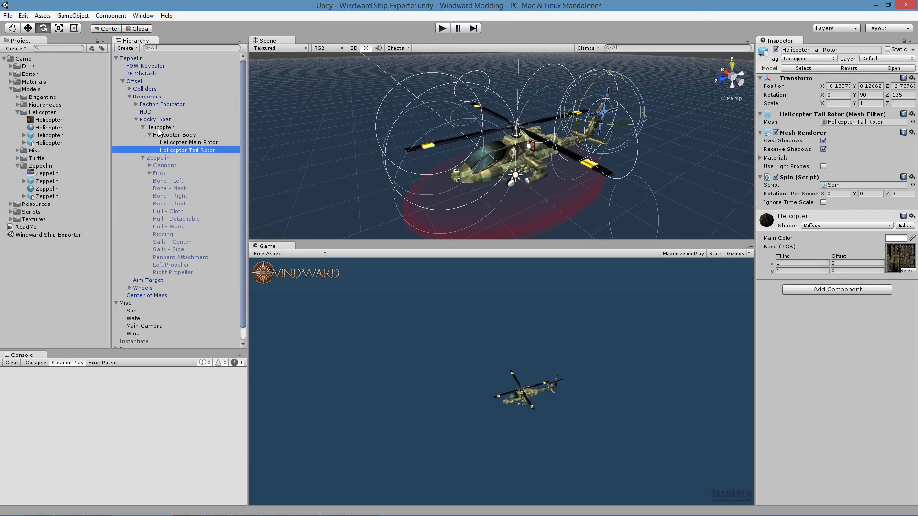
left_click(158, 128)
left_click(161, 159)
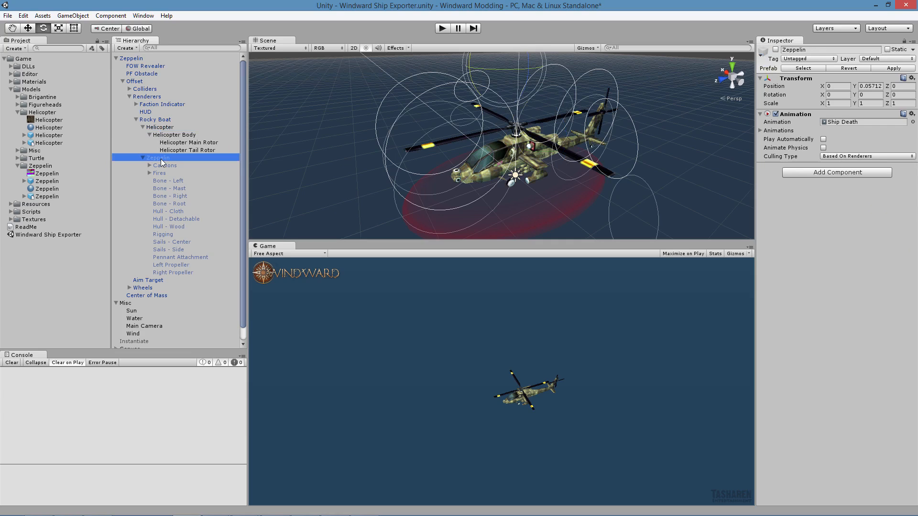
left_click(163, 167)
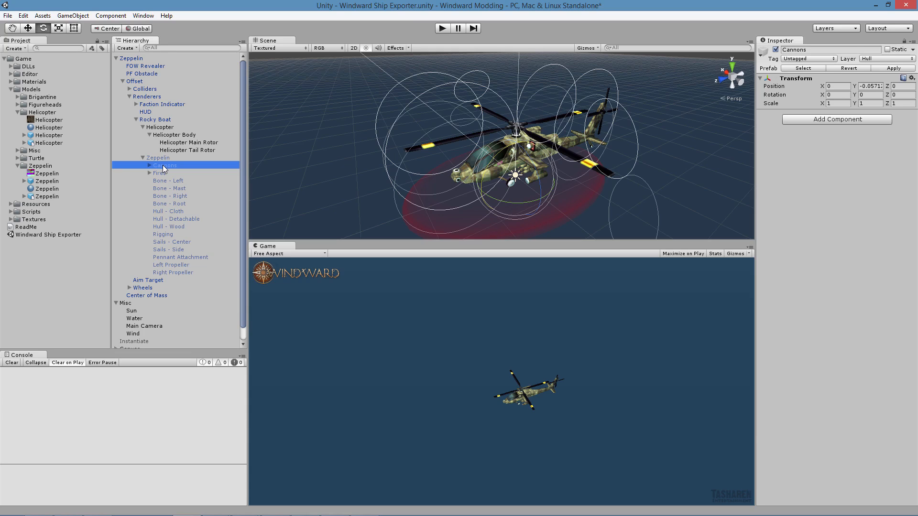
key("w")
key("a")
right_click_drag(535, 192, 606, 198)
left_click_drag(565, 156, 647, 99, "alt")
scroll(647, 99, "down", 5)
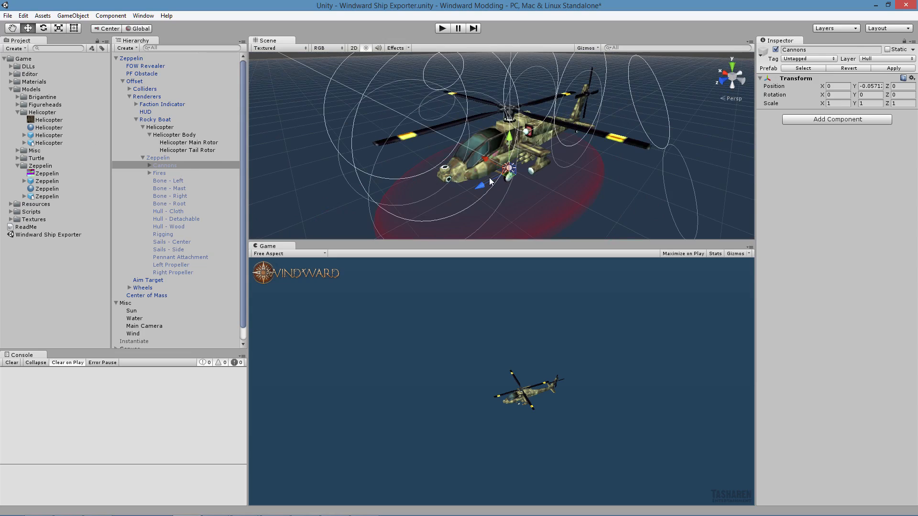
Deactivate the Helicopter, activate the original Zeppelin model, and examine the cannon ports along its hull from several angles.
left_click(167, 157)
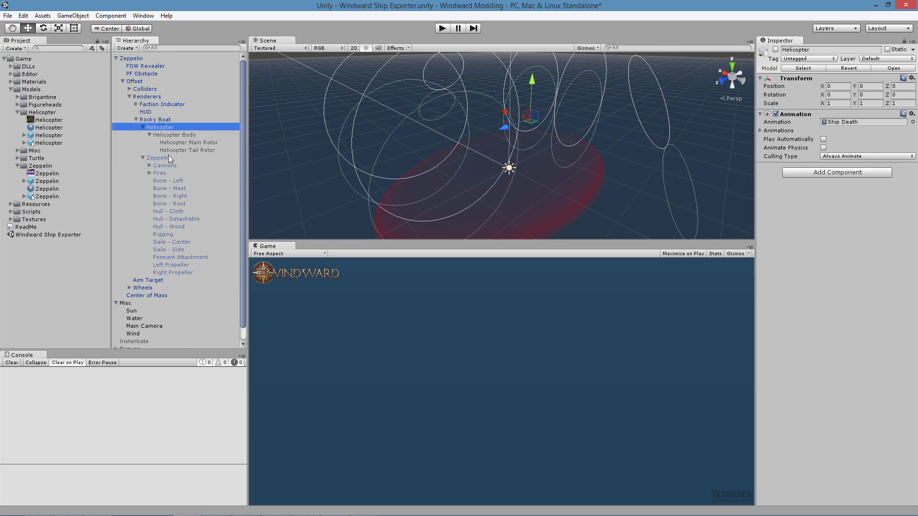
left_click_drag(670, 186, 475, 188, "alt")
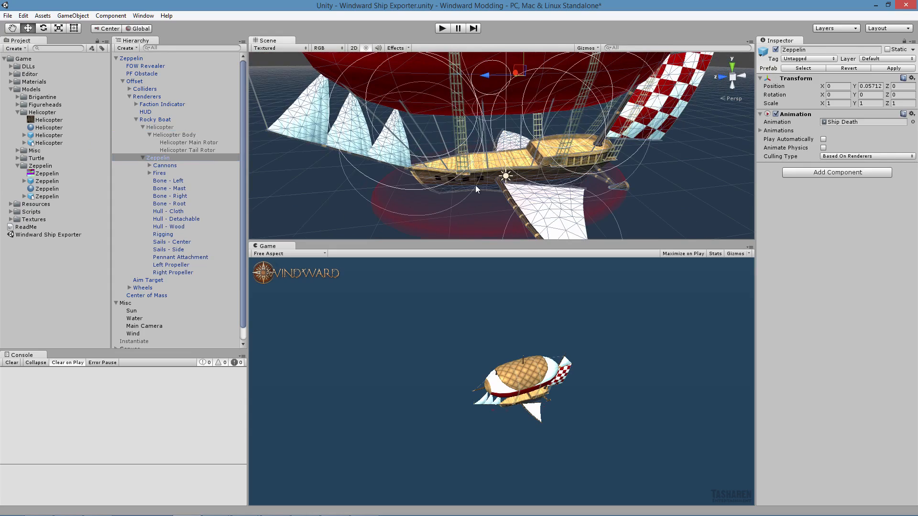
left_click_drag(546, 160, 466, 131, "alt")
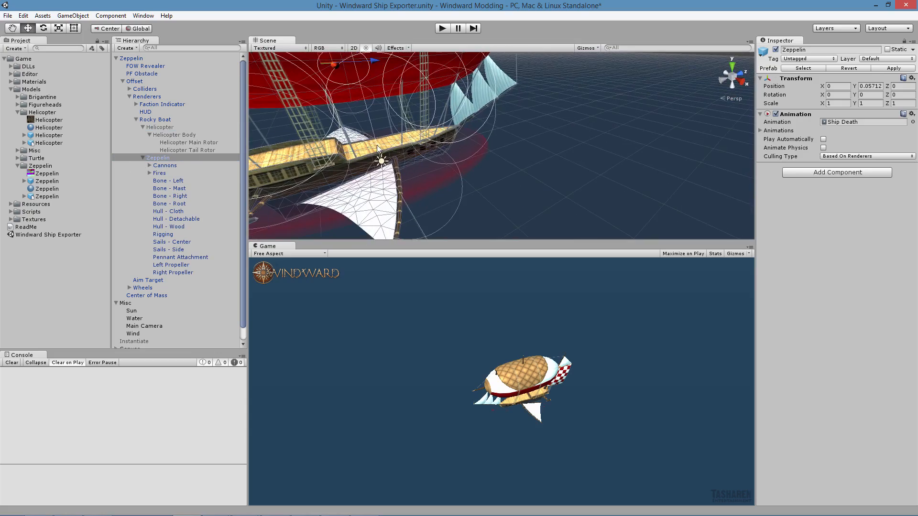
right_click_drag(469, 135, 472, 167, "alt")
left_click_drag(475, 172, 500, 166, "alt")
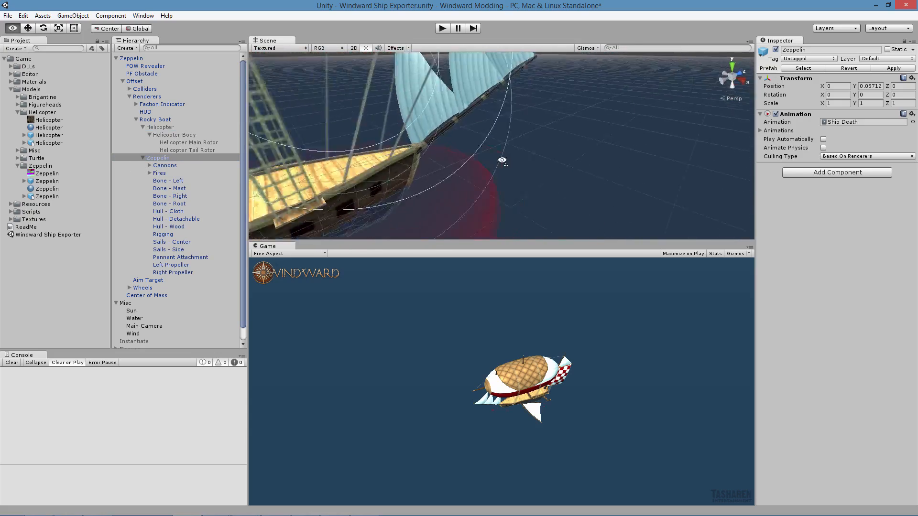
left_click_drag(404, 118, 621, 160, "alt")
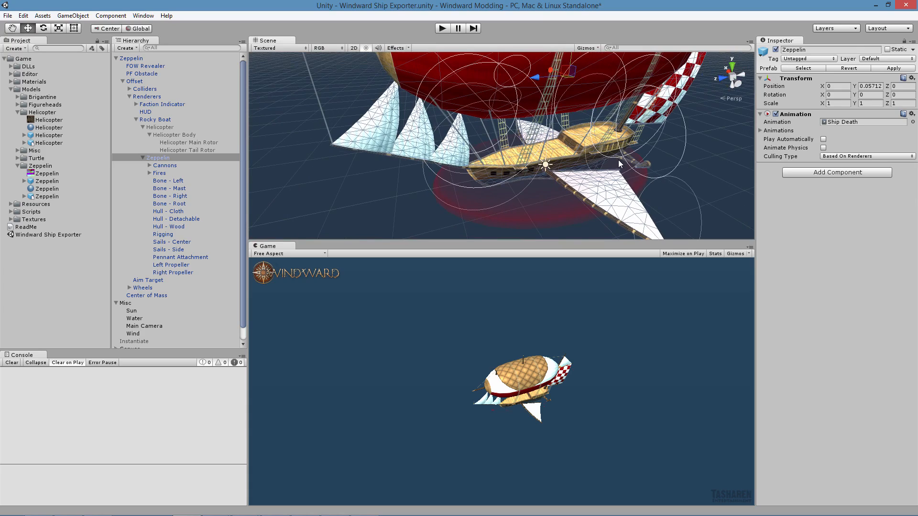
Examine the Zeppelin's wooden hull up close and from the side, checking where the cannon ports sit relative to the deck and sails.
scroll(558, 188, "up", 3)
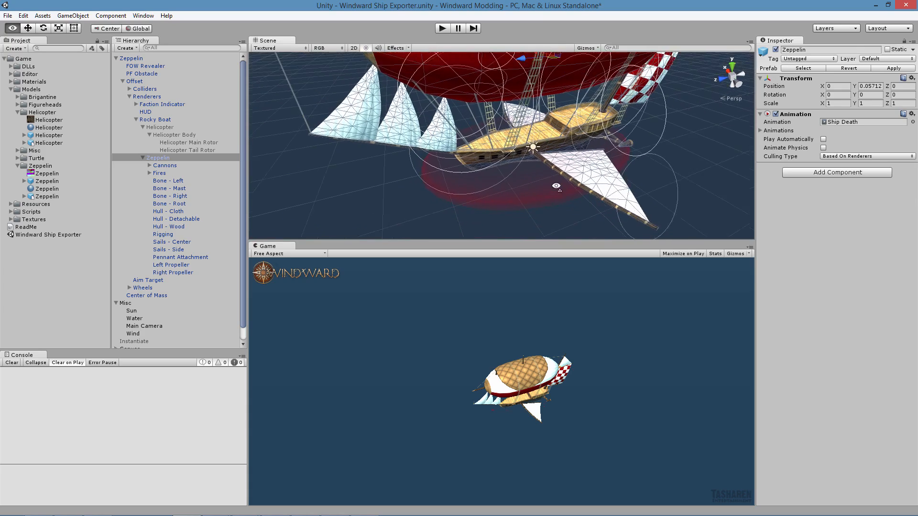
left_click_drag(559, 188, 430, 149, "alt")
scroll(426, 147, "up", 3)
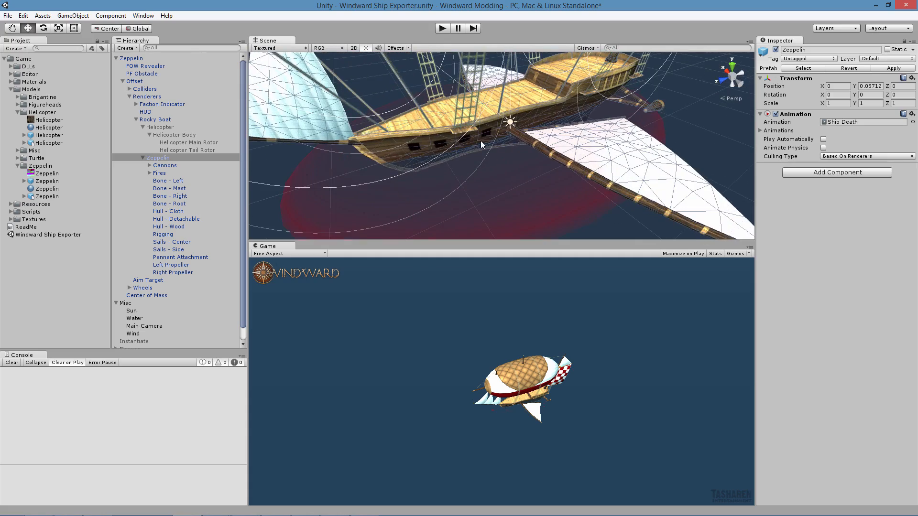
left_click_drag(573, 135, 477, 129, "alt")
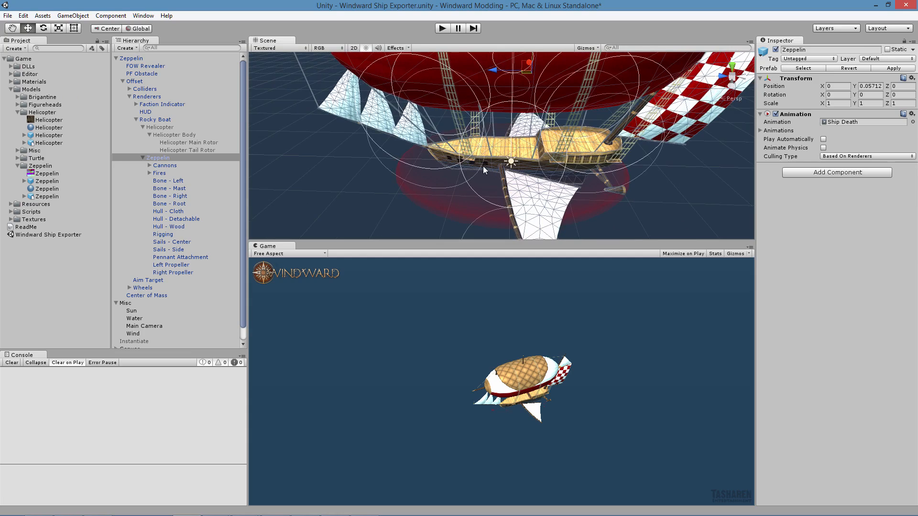
left_click_drag(515, 166, 503, 167, "alt")
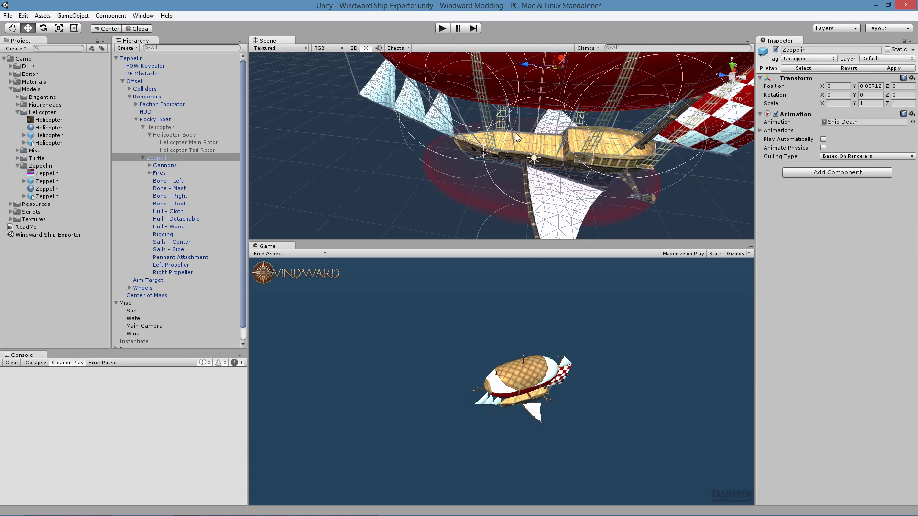
left_click_drag(516, 134, 533, 199, "alt")
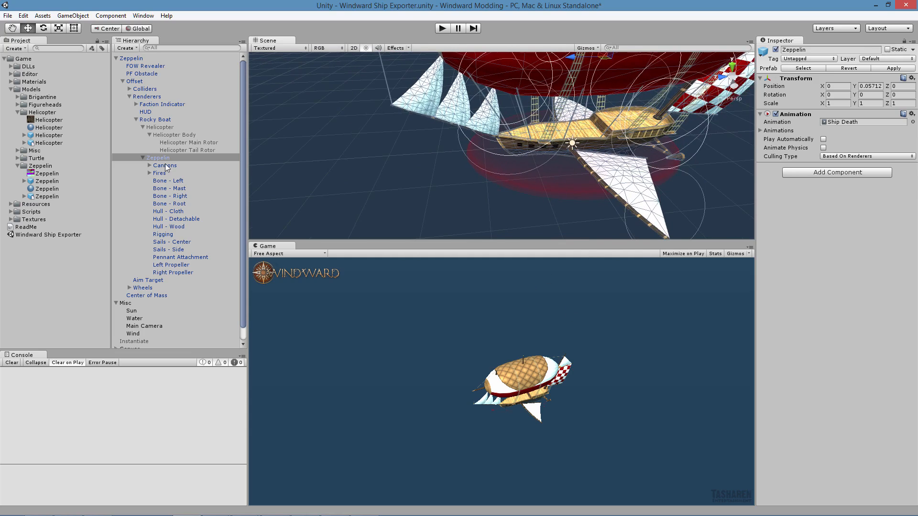
Deactivate the original Zeppelin model and reactivate the Helicopter under Rocky Boat.
key("alt+shift+a")
left_click(163, 128)
key("alt+shift+a")
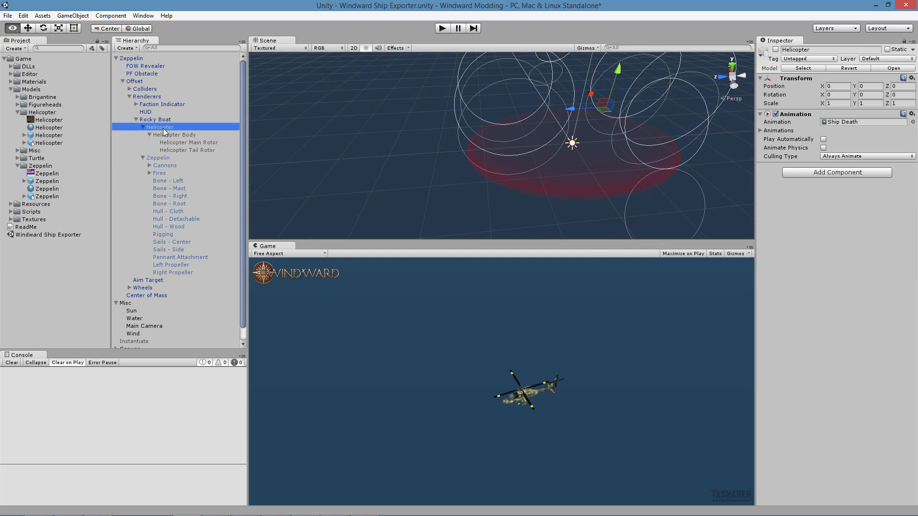
left_click_drag(521, 156, 564, 173, "alt")
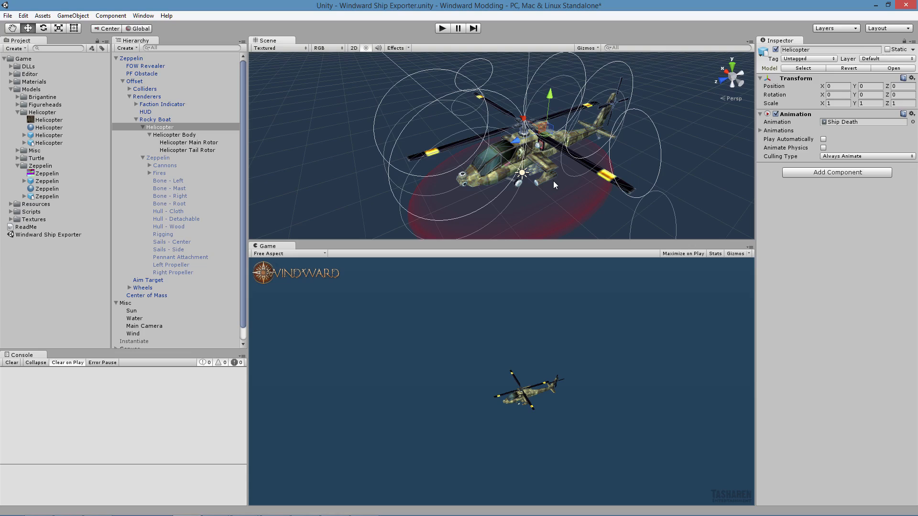
Move the Cannons object from the disabled Zeppelin into Helicopter Body, accepting the loss of the prefab connection.
left_click(165, 166)
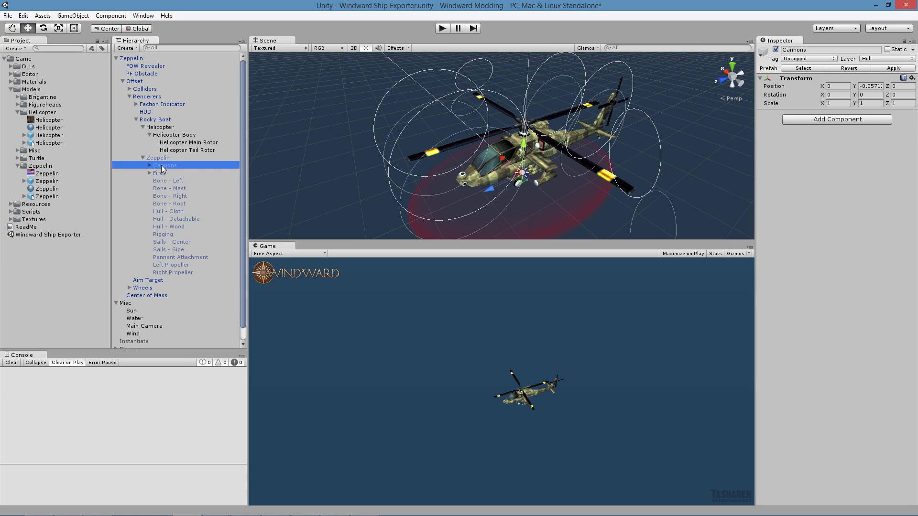
left_click_drag(160, 166, 172, 140)
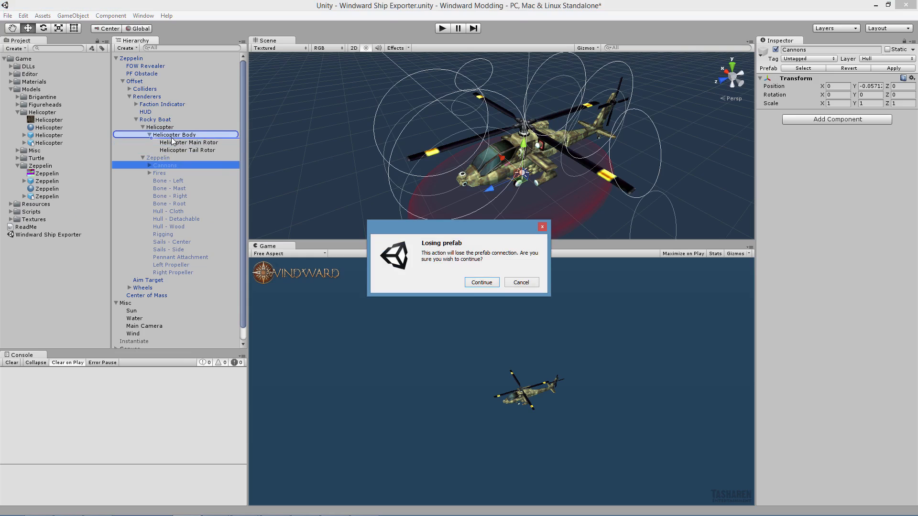
left_click(488, 282)
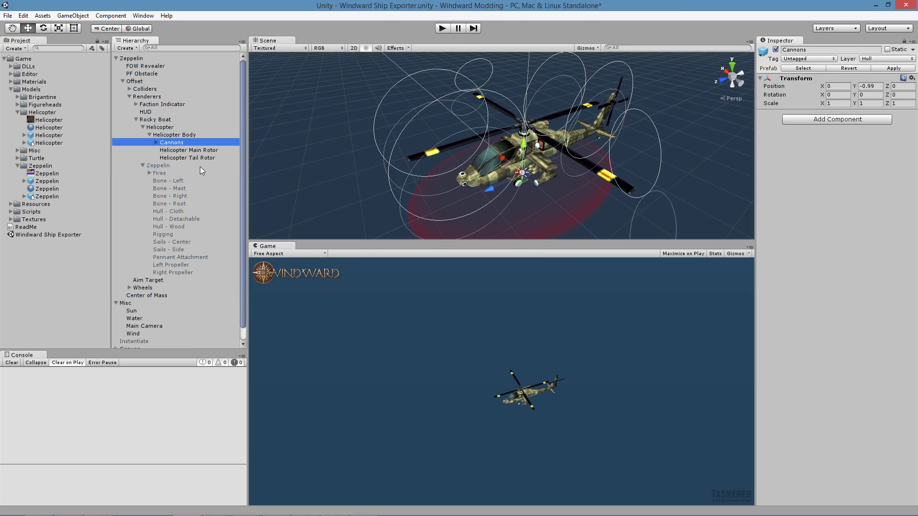
Expand the Cannons object under Helicopter Body and open its Y position for editing.
left_click(157, 140)
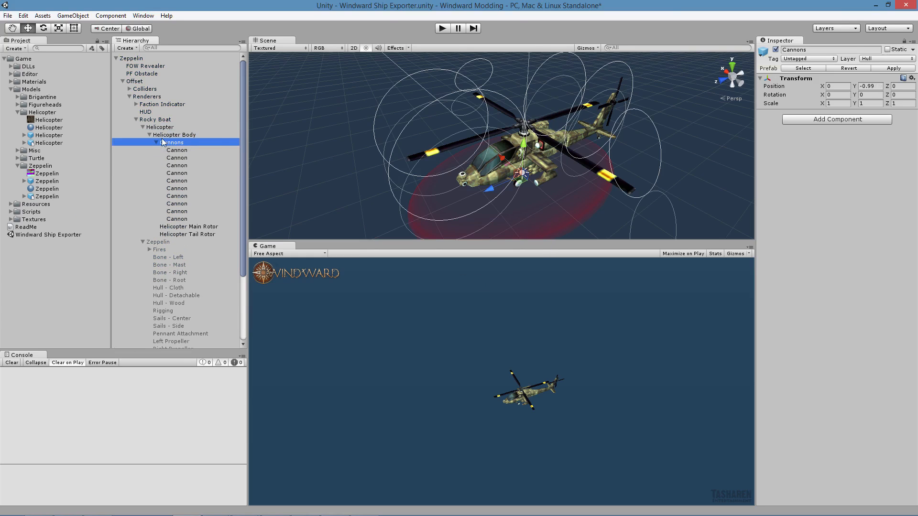
left_click(878, 86)
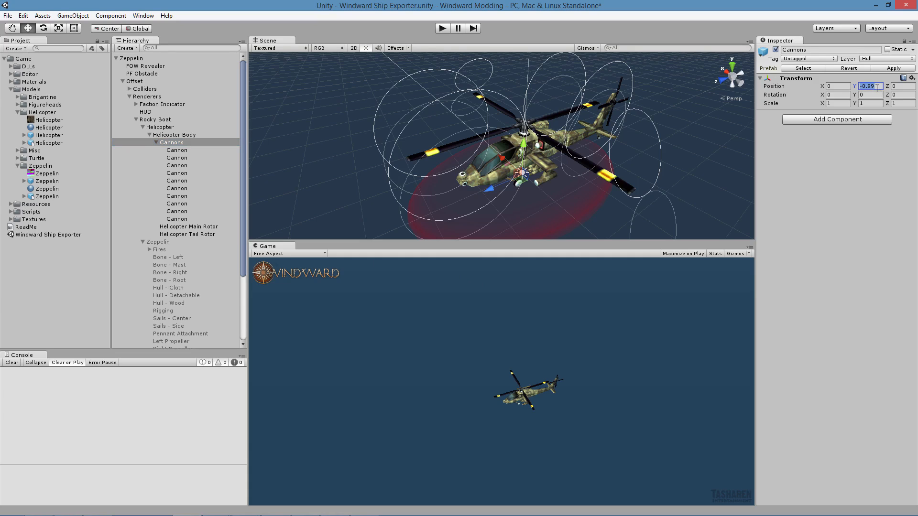
Set the Cannons group's Y position to 0 and delete all its Cannon children except the first.
type("0")
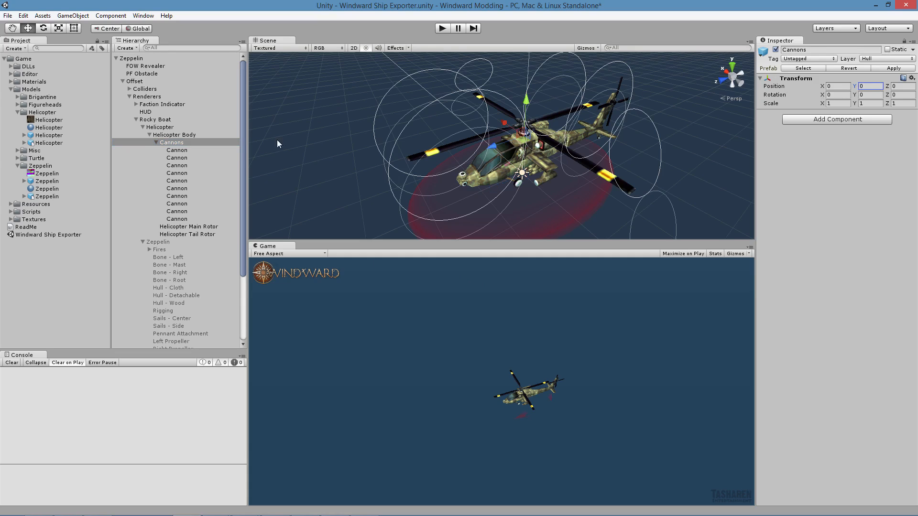
left_click(211, 150)
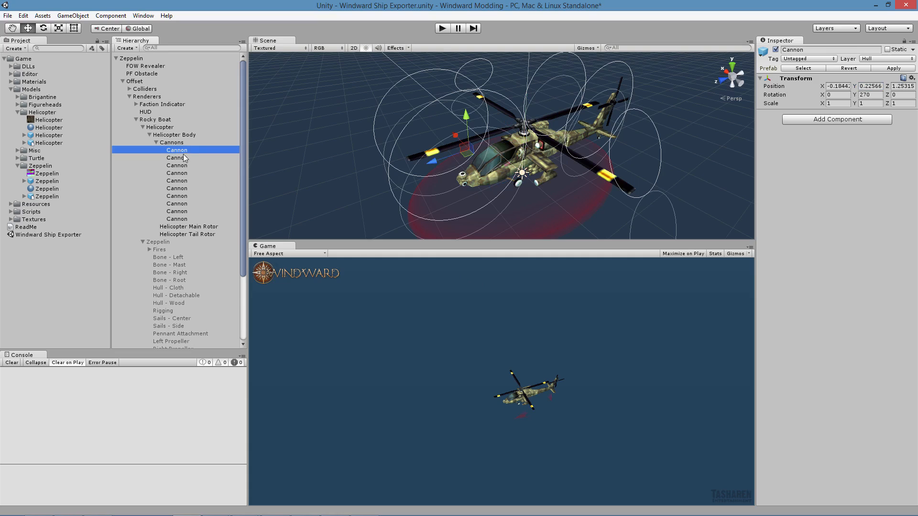
left_click(182, 157)
left_click(185, 165)
left_click(179, 219)
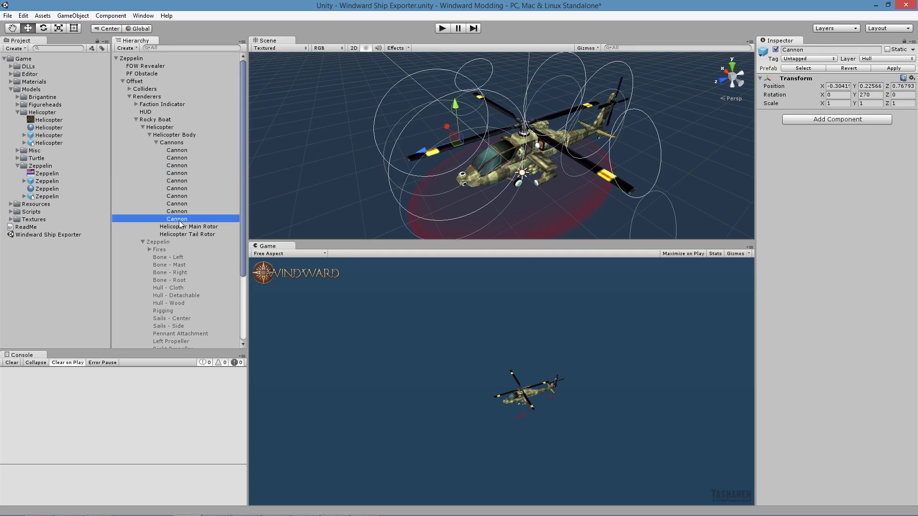
left_click(188, 165, "shift")
left_click(196, 157, "shift")
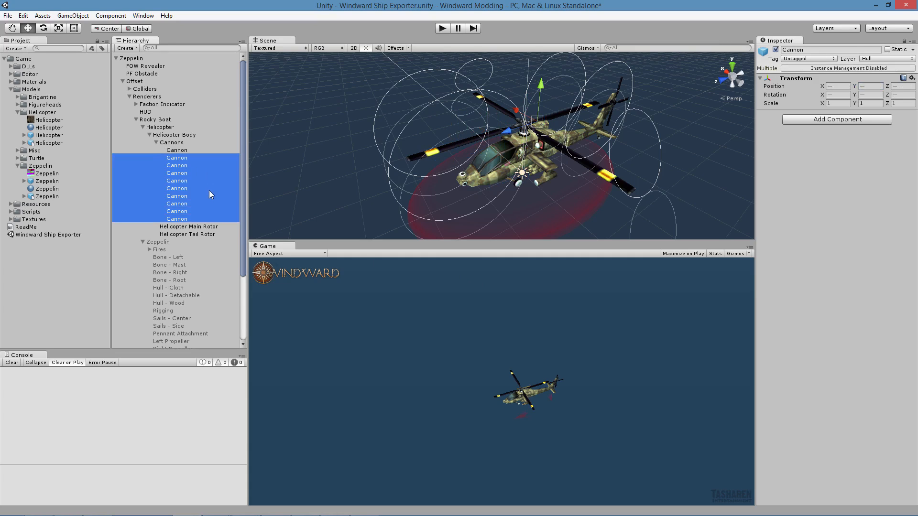
key("Delete")
Lower the remaining Cannon to a Y position of about -0.542 at the helicopter's nose, working in the right-side view.
left_click(177, 150)
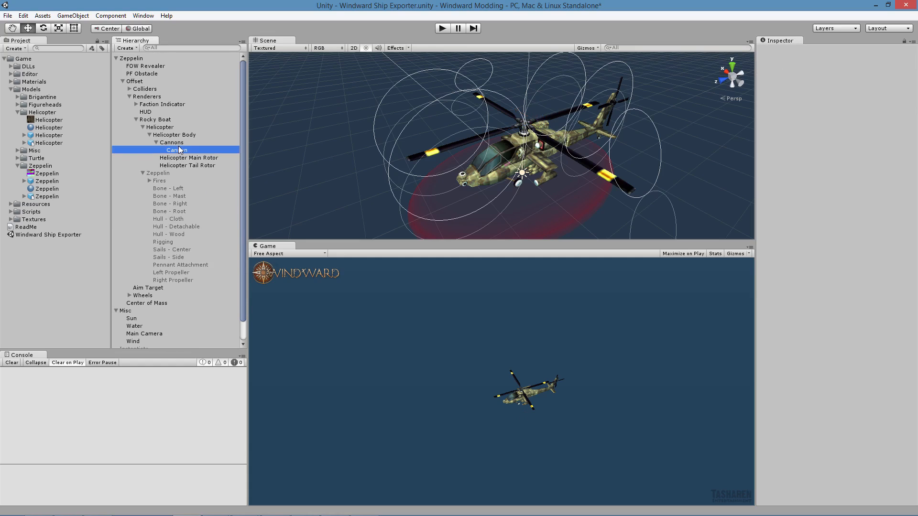
left_click_drag(499, 204, 511, 30, "alt")
left_click(742, 77)
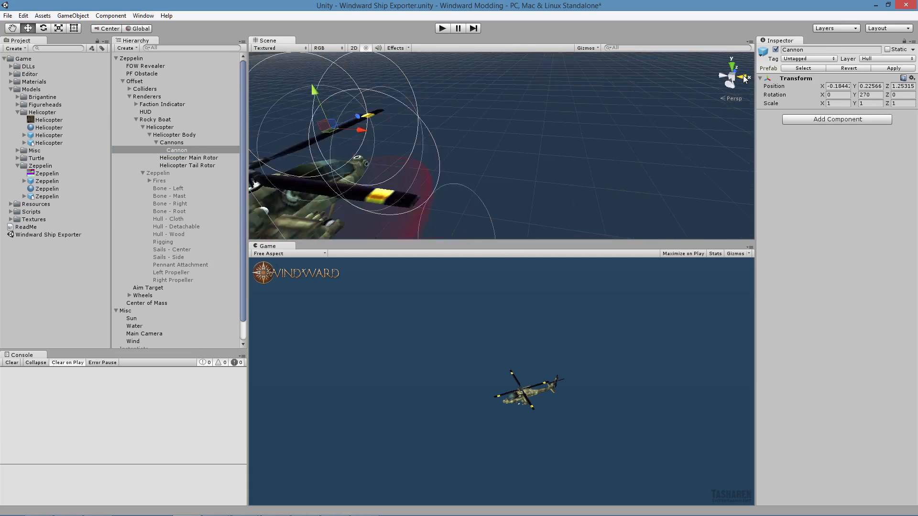
left_click(733, 77)
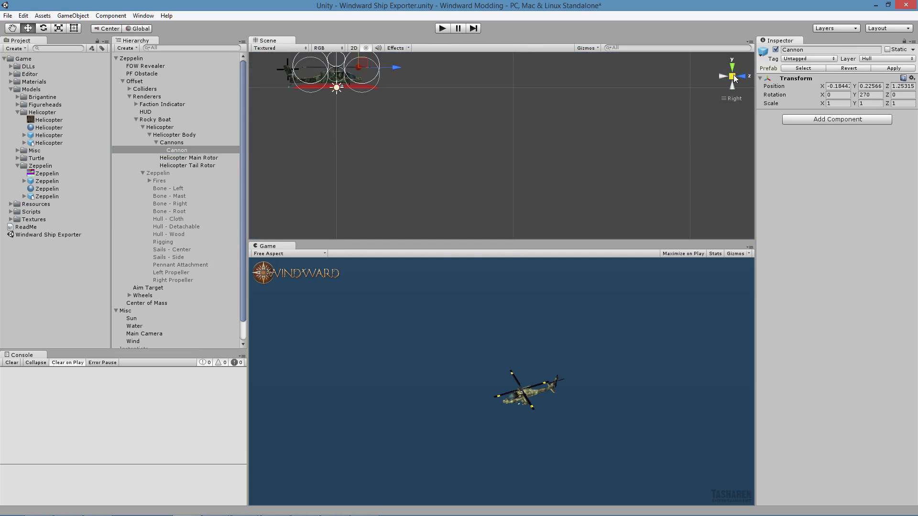
left_click_drag(338, 96, 487, 195)
scroll(498, 190, "up", 10)
middle_click_drag(488, 195, 521, 139)
scroll(521, 140, "up", 4)
scroll(484, 142, "up", 2)
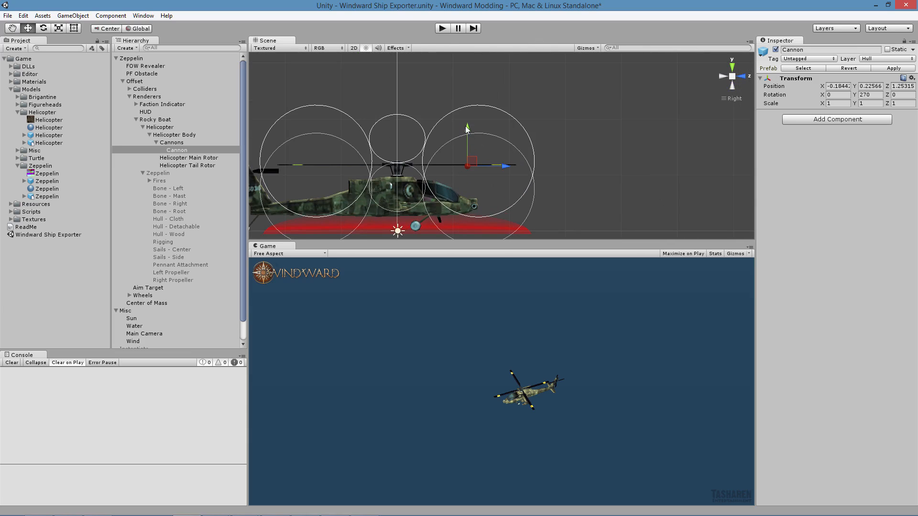
left_click_drag(467, 128, 464, 169)
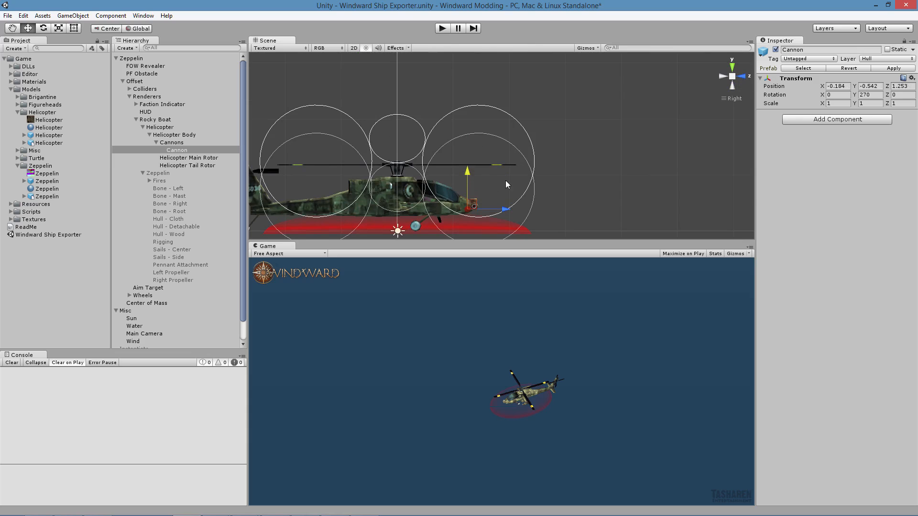
Move the Cannon backward along Z from the nose toward the middle of the helicopter body.
scroll(510, 146, "up", 10)
middle_click_drag(505, 180, 535, 133)
scroll(535, 133, "up", 3)
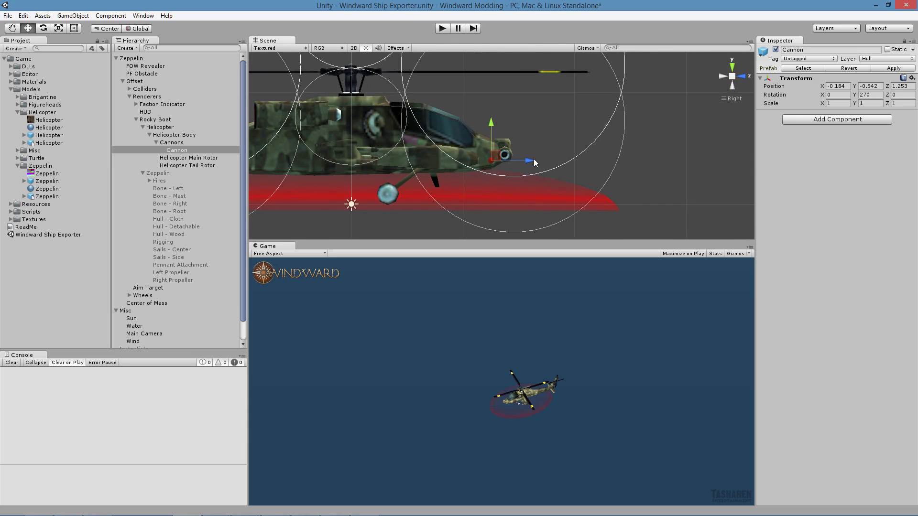
left_click_drag(530, 169, 415, 170)
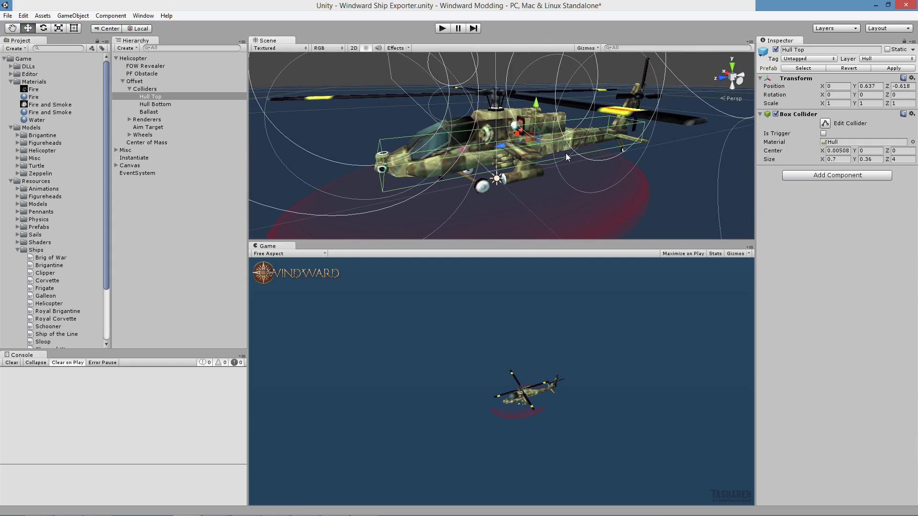
Duplicate the Hull Top collider in the helicopter's Colliders group.
scroll(566, 153, "up", 4)
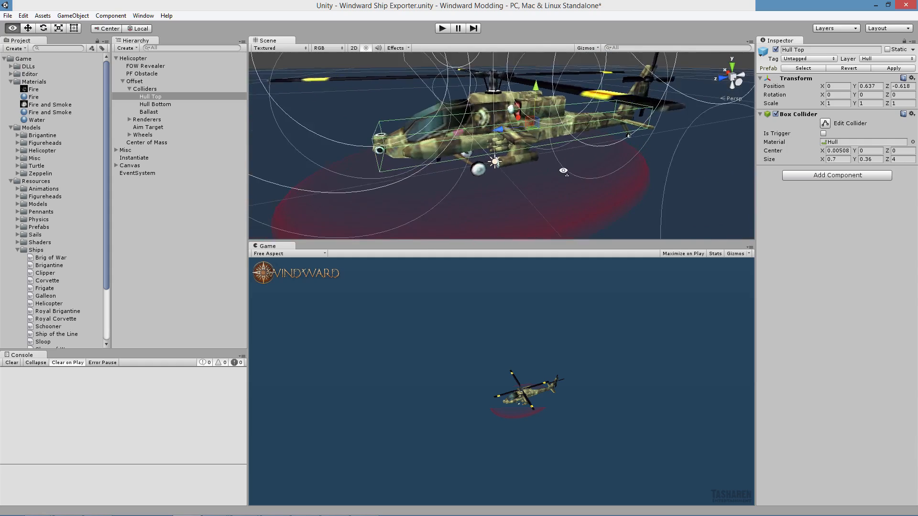
left_click_drag(566, 153, 462, 117, "alt")
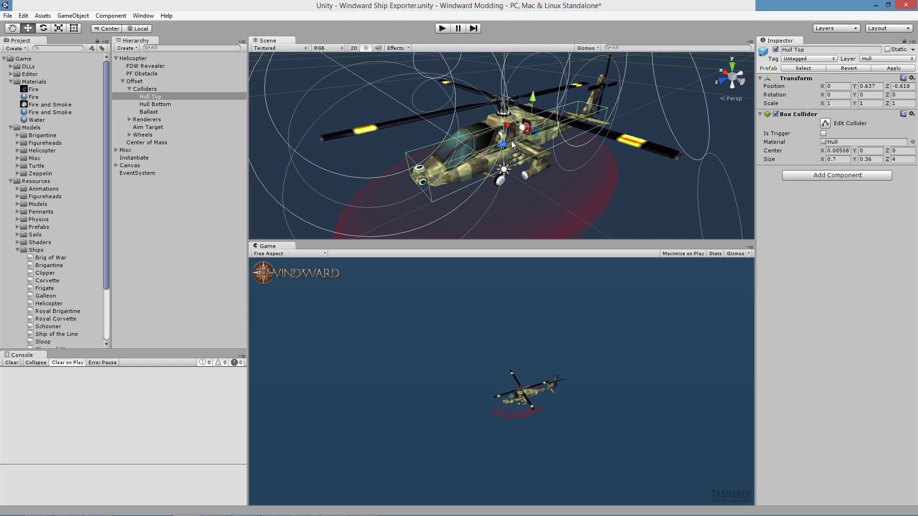
right_click(159, 98)
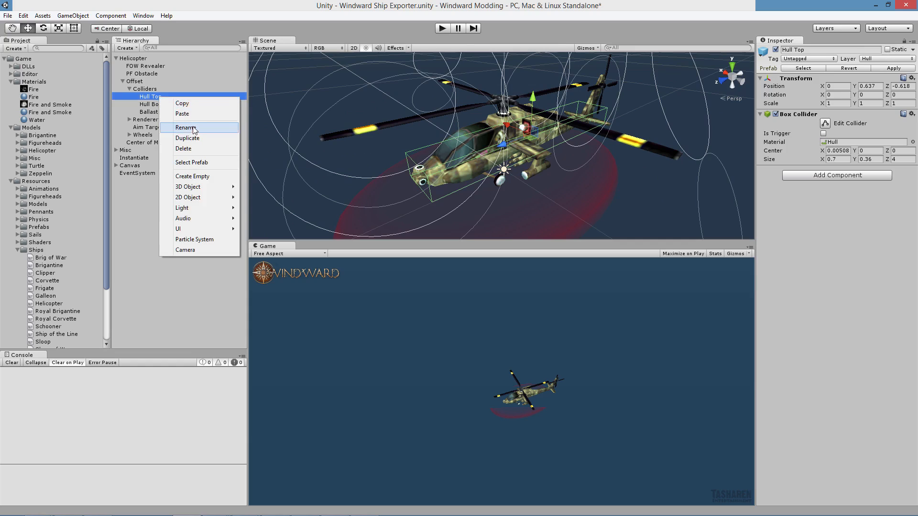
left_click(196, 141)
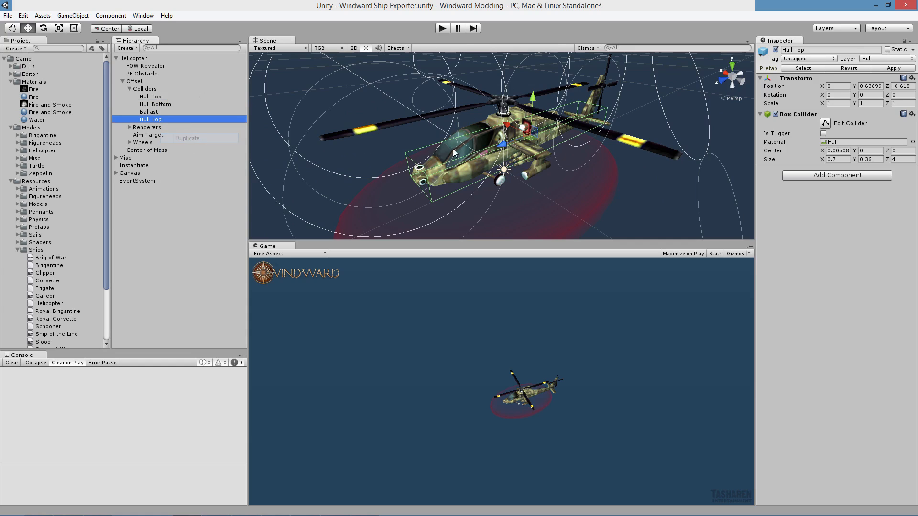
Shrink the duplicated Hull Top box collider's Z size to 0.69 and move it to Z position -0.054 by the wings.
left_click_drag(452, 149, 497, 179, "alt")
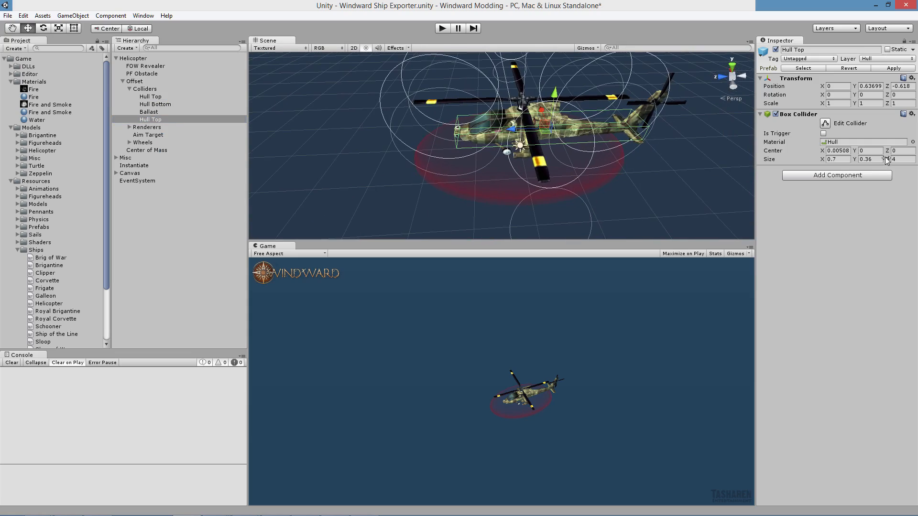
left_click_drag(887, 159, 859, 160)
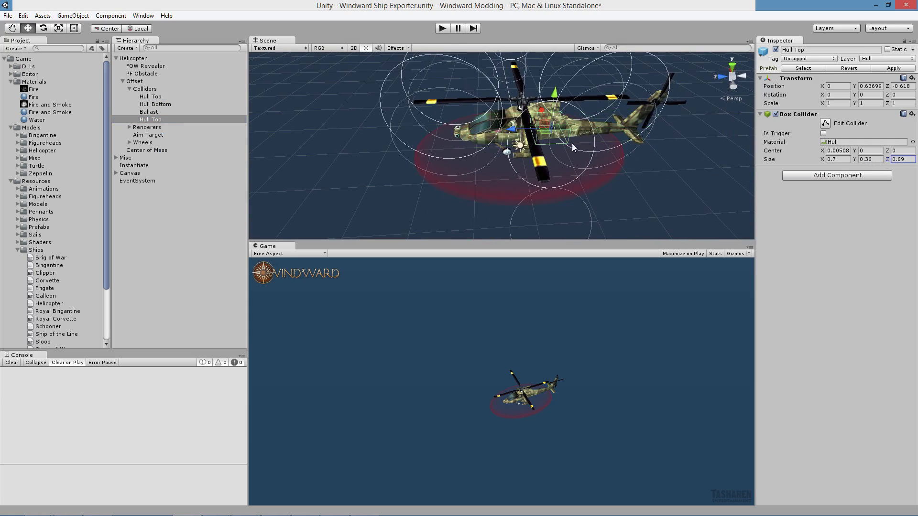
left_click_drag(571, 143, 468, 145, "alt")
left_click_drag(632, 140, 351, 136, "alt")
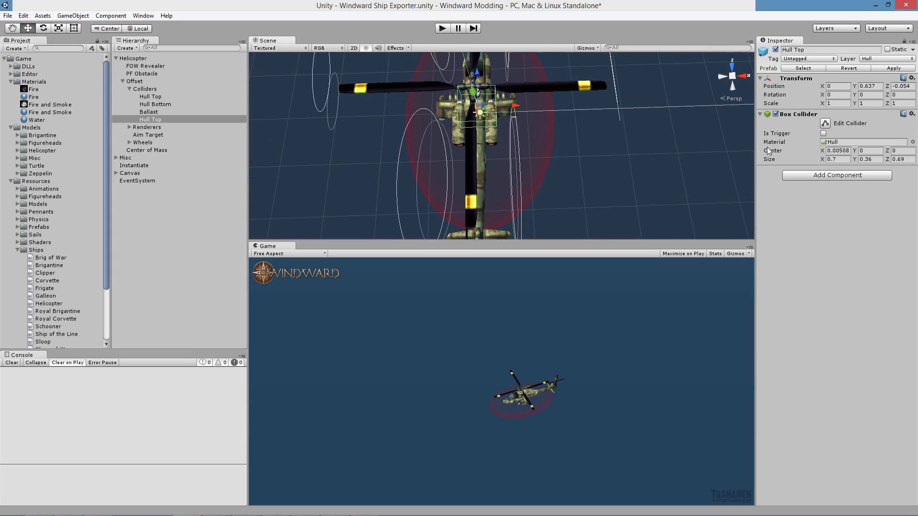
Fit the duplicated Hull Top box collider to the wings with X size 1.4 and Z size 0.45.
left_click(832, 160)
type("1.4")
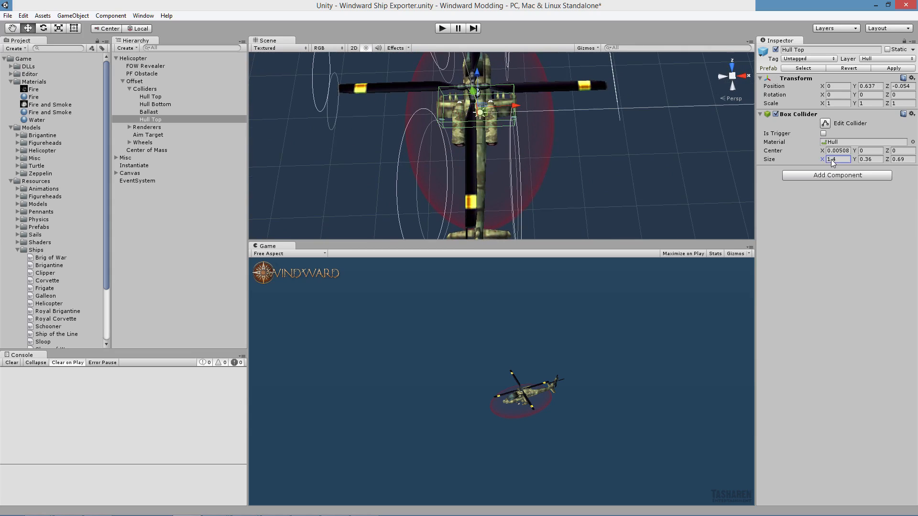
left_click(890, 160)
type("0.45")
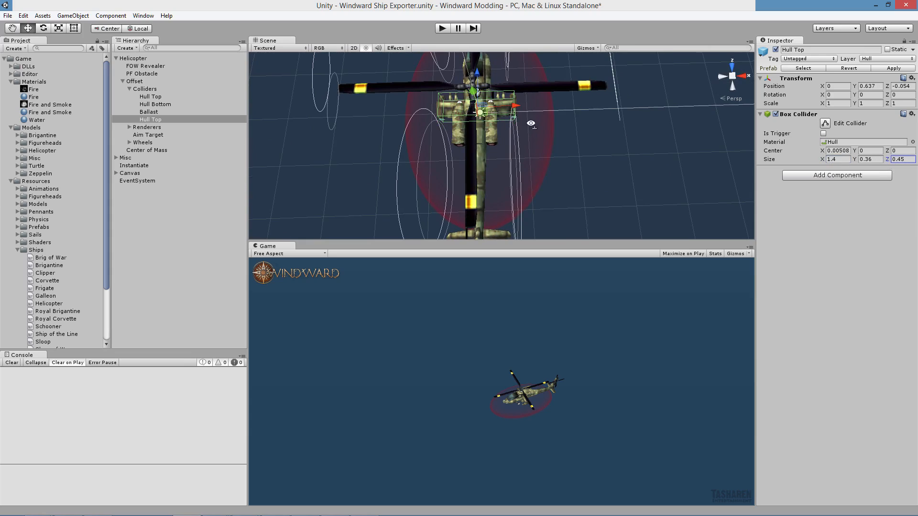
left_click_drag(531, 123, 2, 6, "alt")
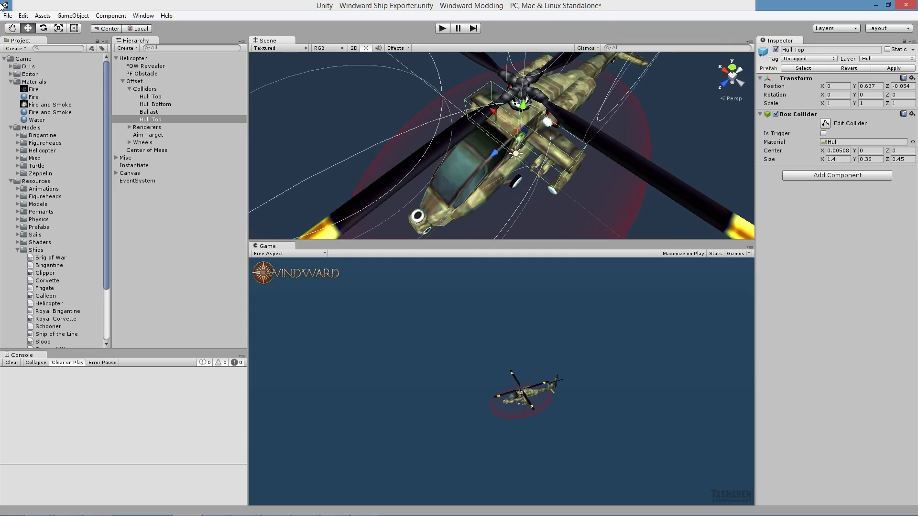
Examine the whole Colliders group from several angles and compare the layer and material settings of the hull and Ballast colliders.
left_click(157, 89)
left_click_drag(530, 165, 504, 131, "alt")
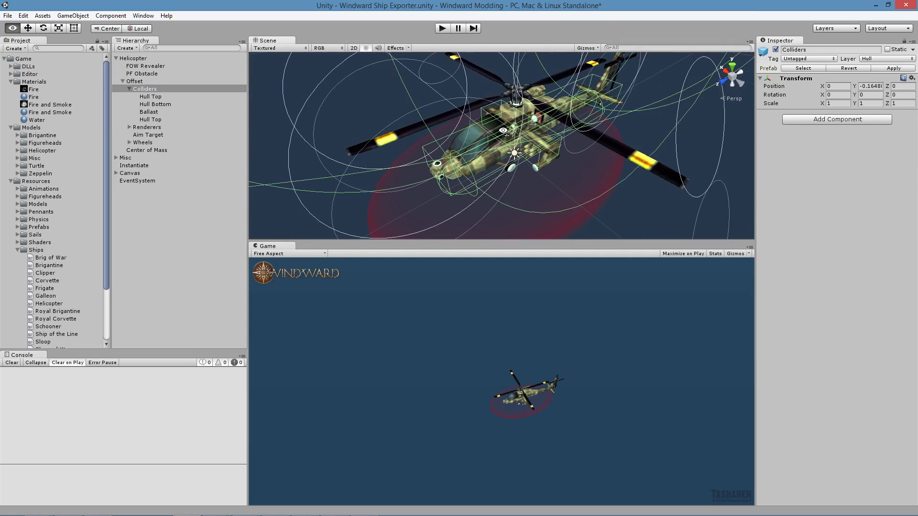
left_click_drag(548, 167, 477, 174, "alt")
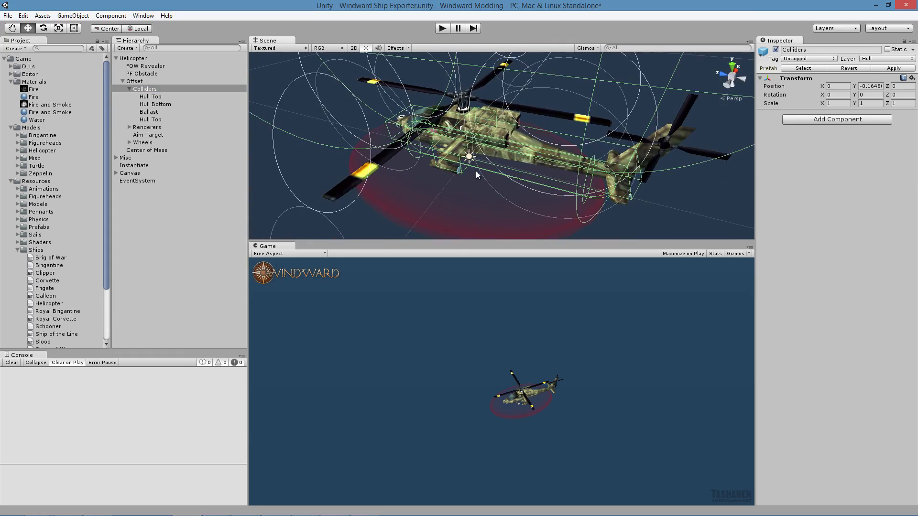
left_click_drag(643, 184, 682, 166, "alt")
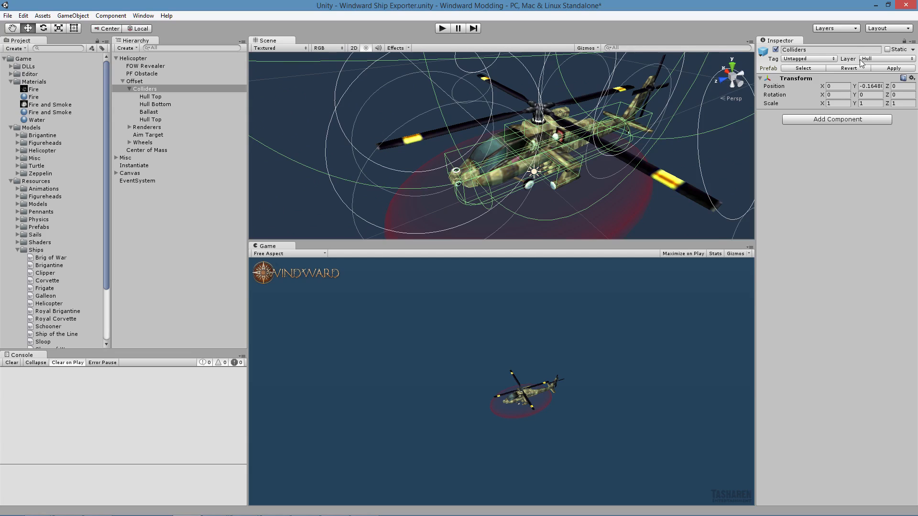
left_click(152, 97)
left_click(154, 104)
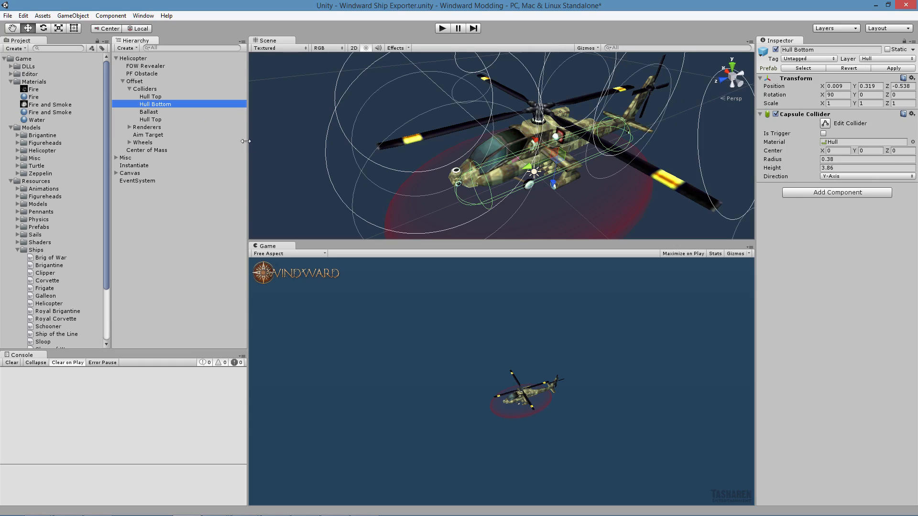
left_click(148, 112)
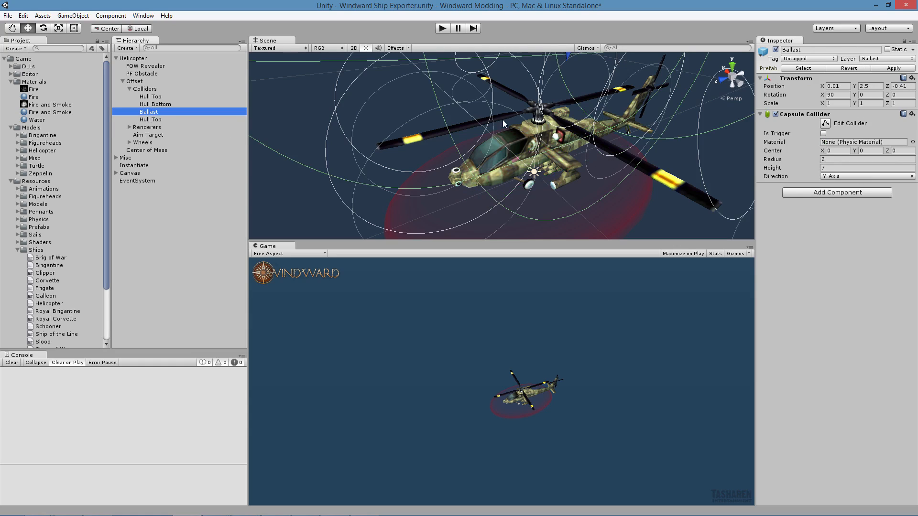
left_click(157, 105)
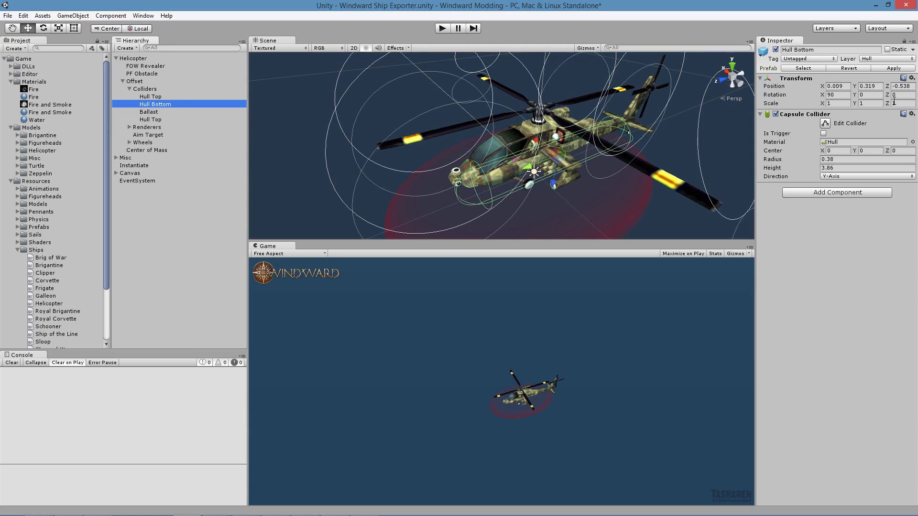
left_click(152, 112)
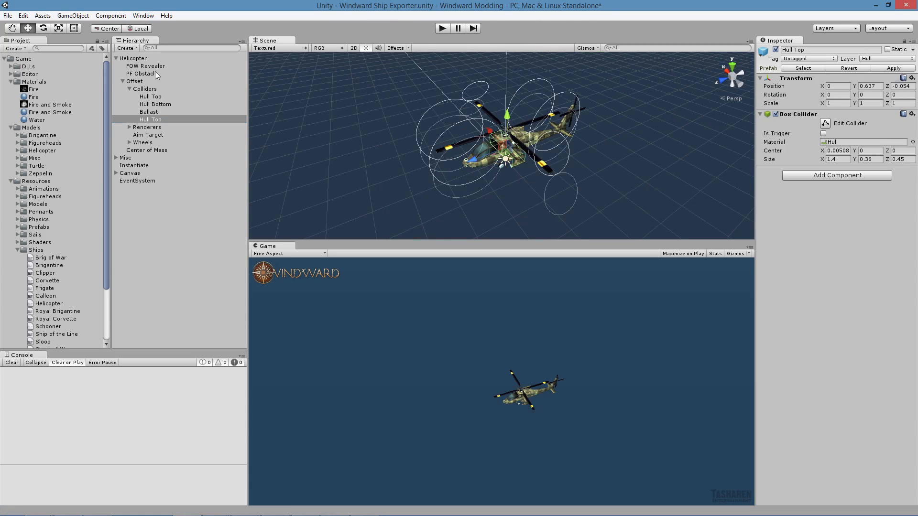
Set the PF Obstacle's X size to 8 and check its outline around the helicopter from several angles.
left_click(144, 74)
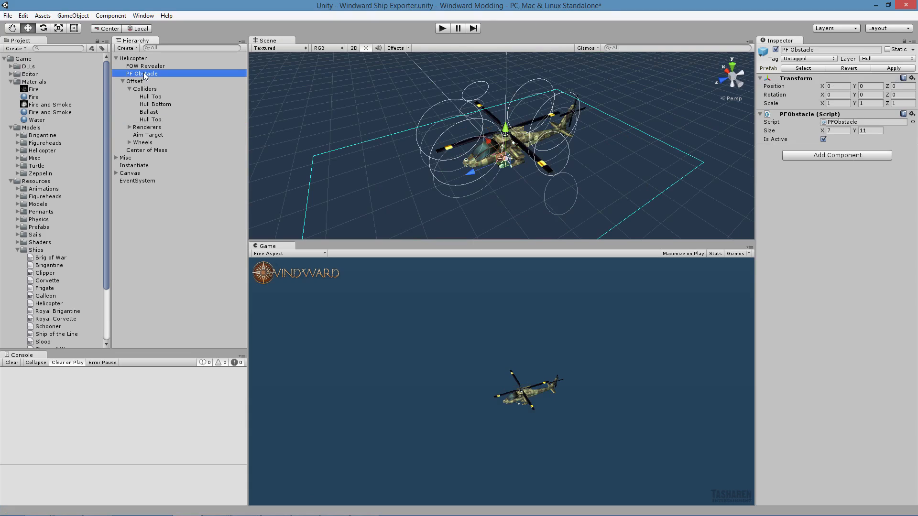
left_click_drag(363, 158, 539, 271, "alt")
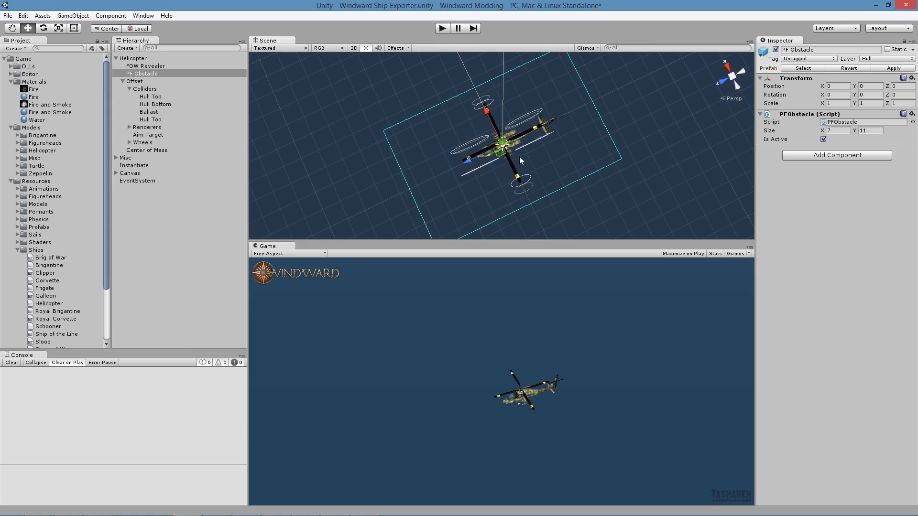
left_click_drag(519, 156, 532, 82, "alt")
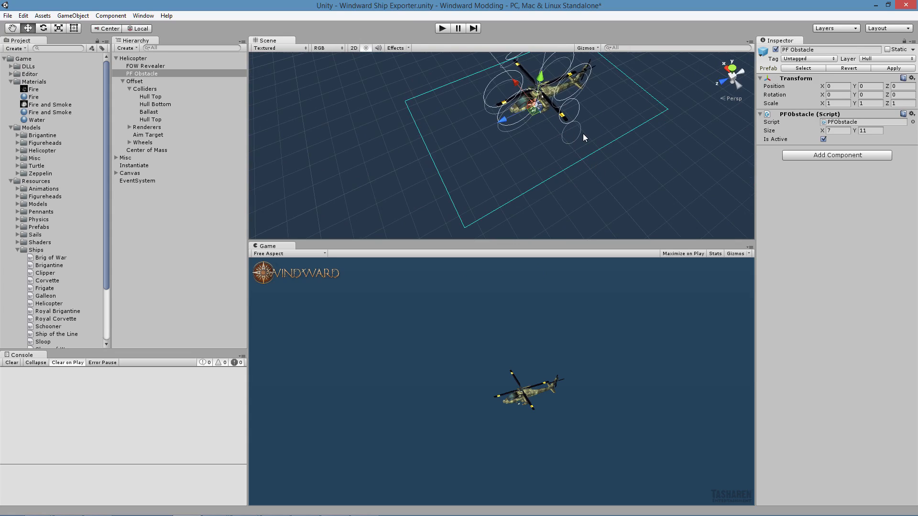
left_click_drag(570, 134, 250, 185, "alt")
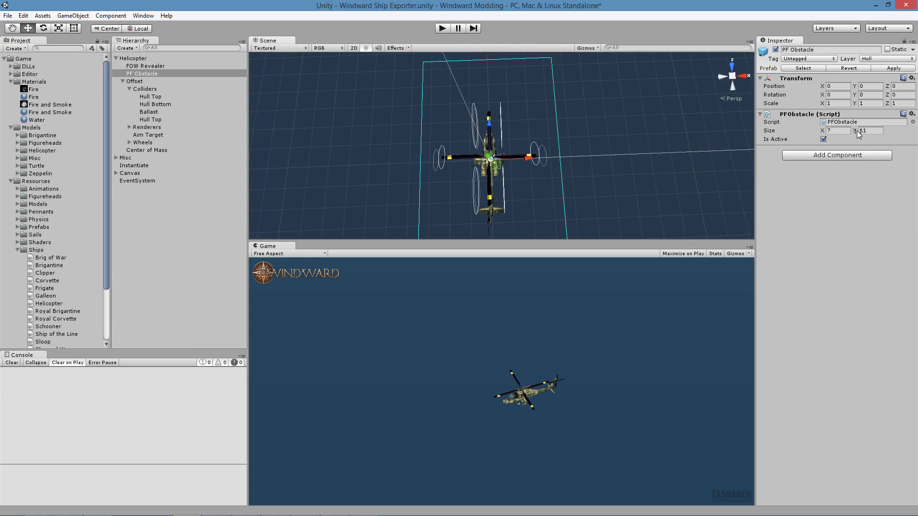
left_click(822, 131)
type("8")
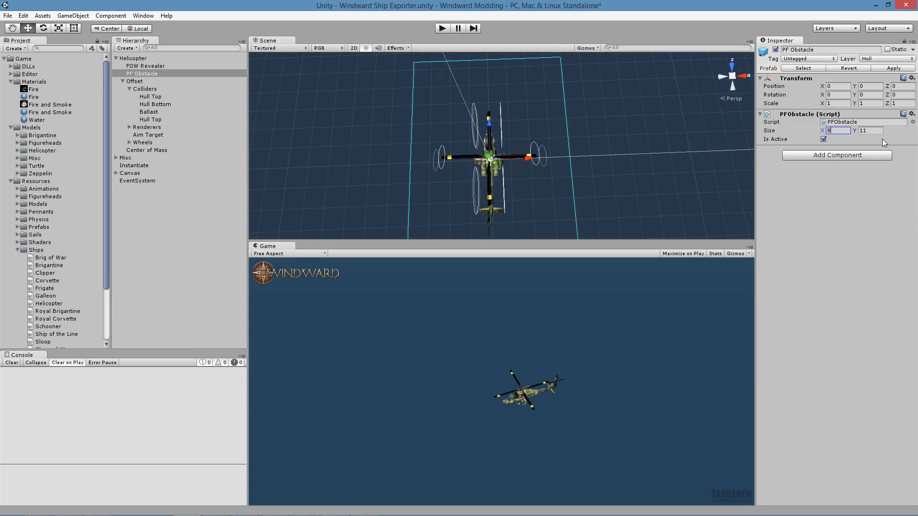
middle_click_drag(509, 186, 520, 170)
left_click_drag(520, 171, 766, 138, "alt")
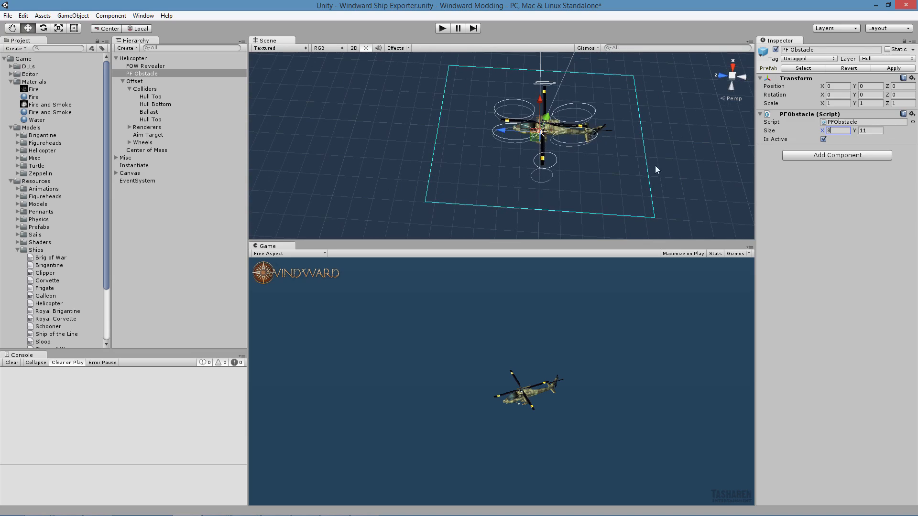
left_click_drag(558, 161, 592, 171, "alt")
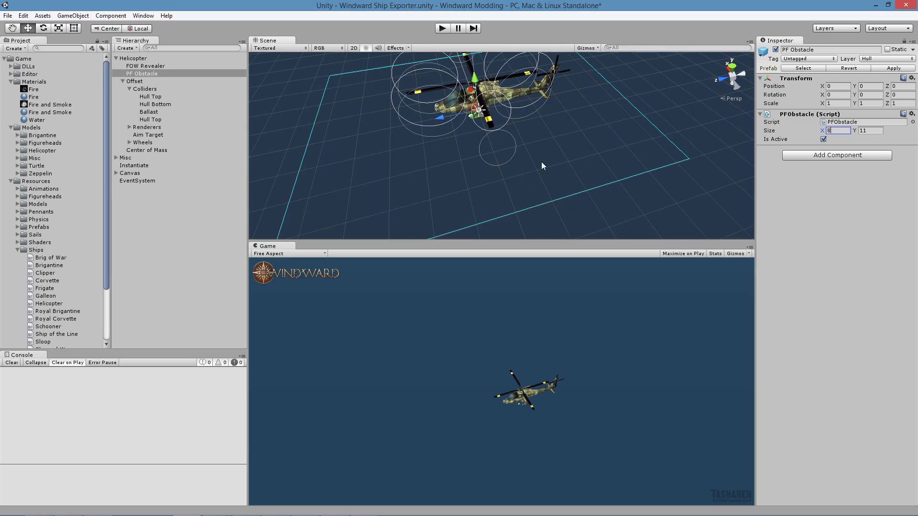
Try reducing the PF Obstacle's X size to 4.87, and undo the change.
left_click(731, 68)
left_click_drag(823, 134, 770, 130)
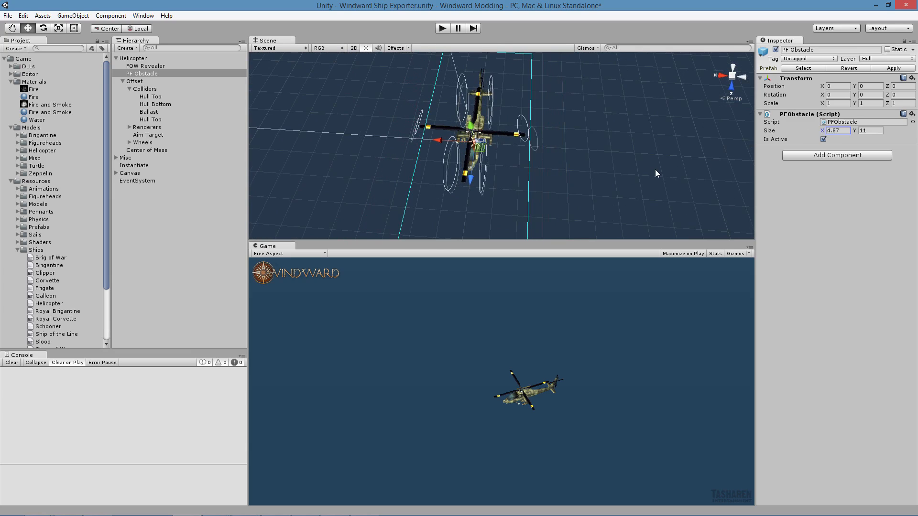
key("ctrl+z")
left_click_drag(586, 151, 449, 110, "alt")
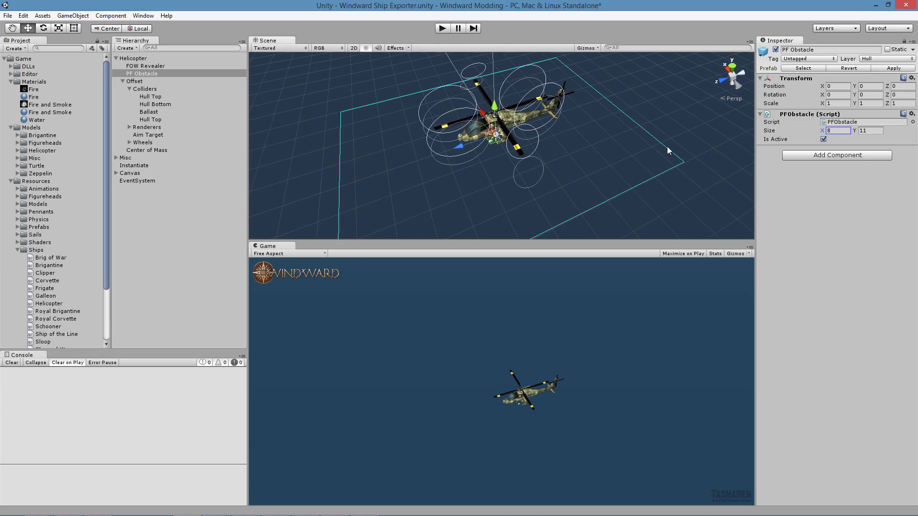
right_click_drag(618, 104, 604, 104)
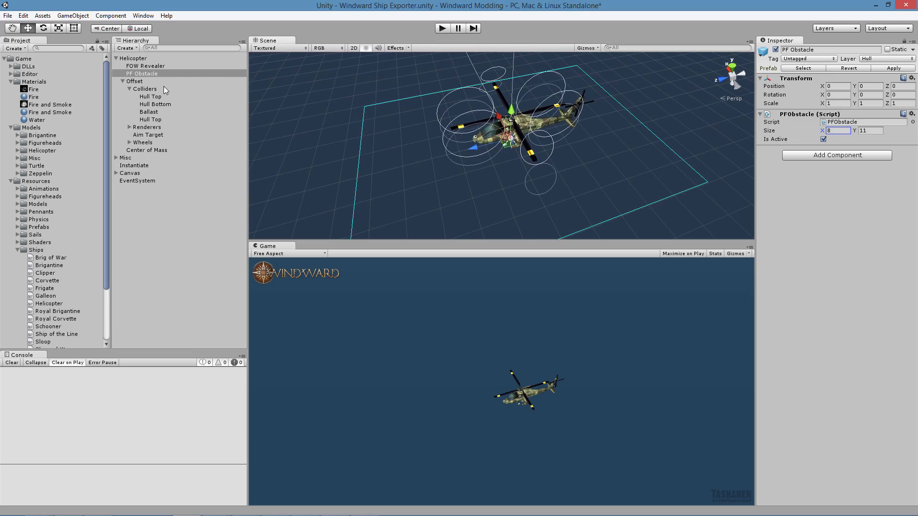
left_click(500, 93)
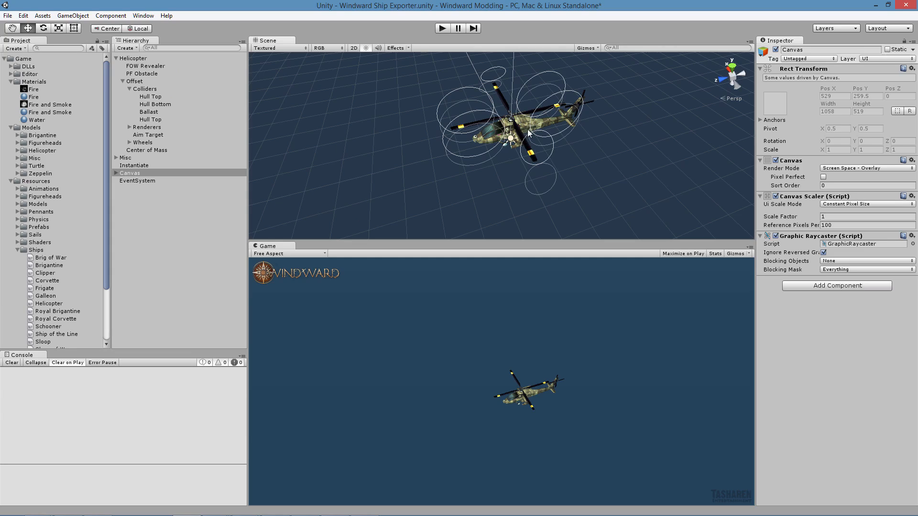
Expand the Helicopter's Disable After Explosion list to three elements, adding Hull Top and Hull Bottom after Ballast.
left_click(139, 58)
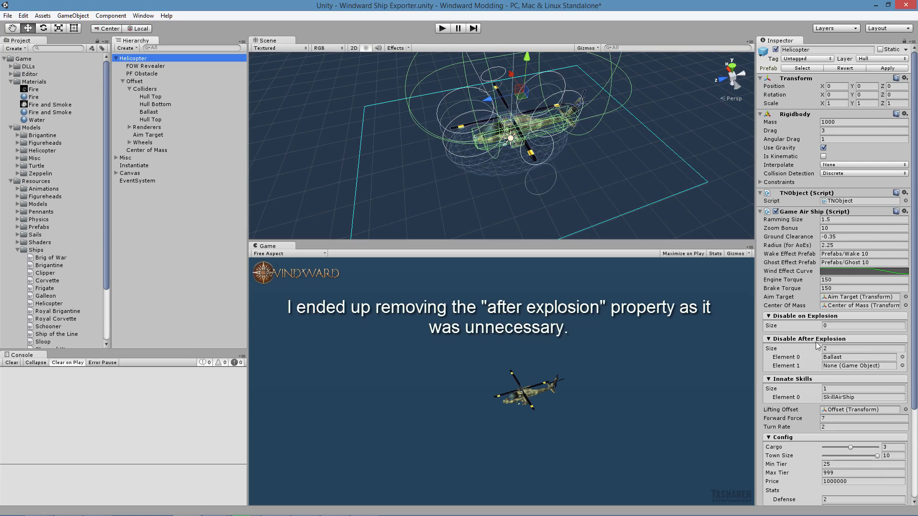
scroll(574, 177, "up", 6)
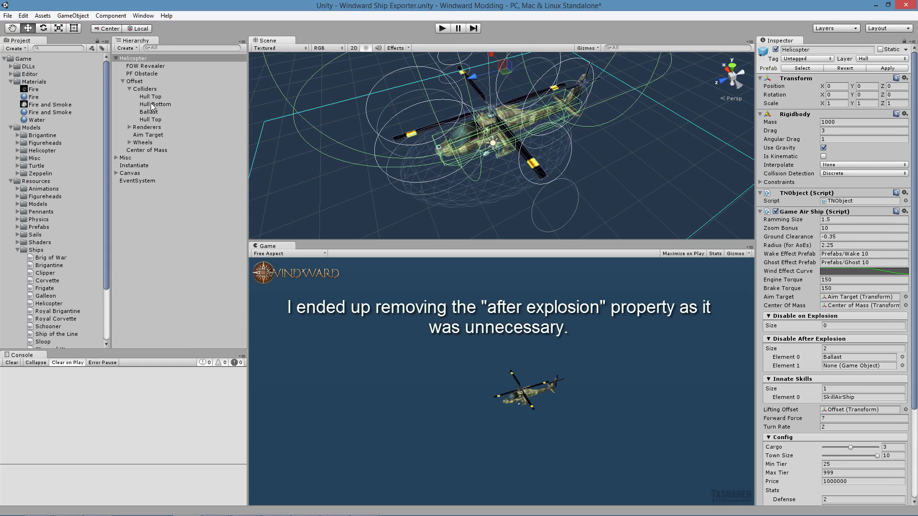
left_click_drag(151, 97, 841, 366)
left_click(839, 348)
type("3")
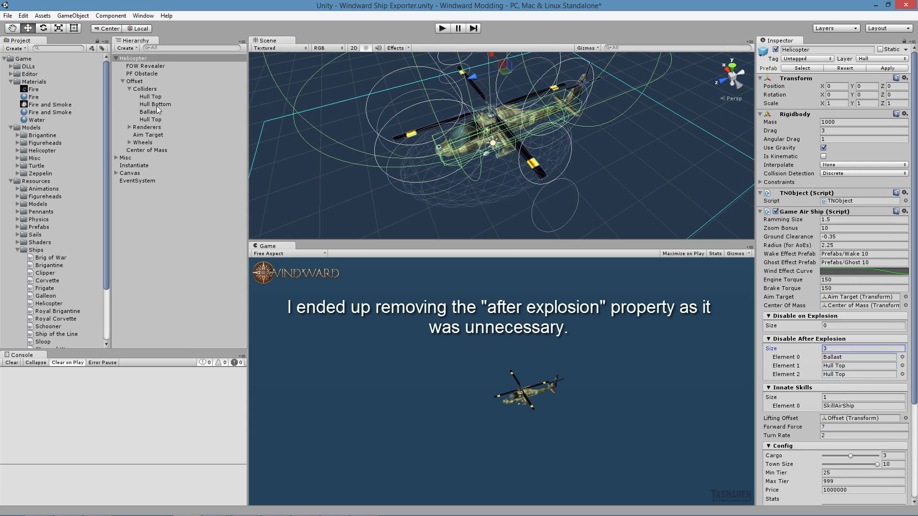
left_click_drag(158, 106, 841, 380)
Set the Helicopter's Disable on Explosion list to two elements holding the Helicopter Main Rotor and Helicopter Tail Rotor.
left_click(533, 165)
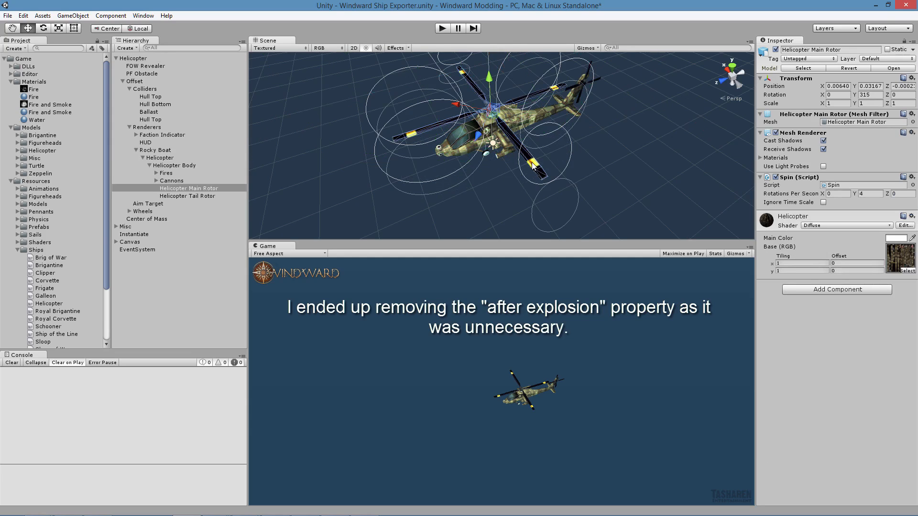
left_click(195, 195)
left_click(195, 189)
left_click(196, 196)
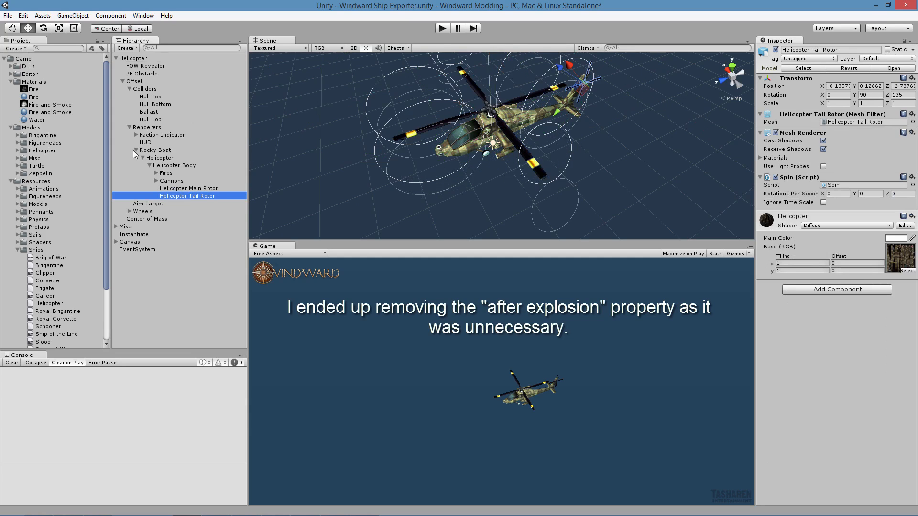
left_click(136, 58)
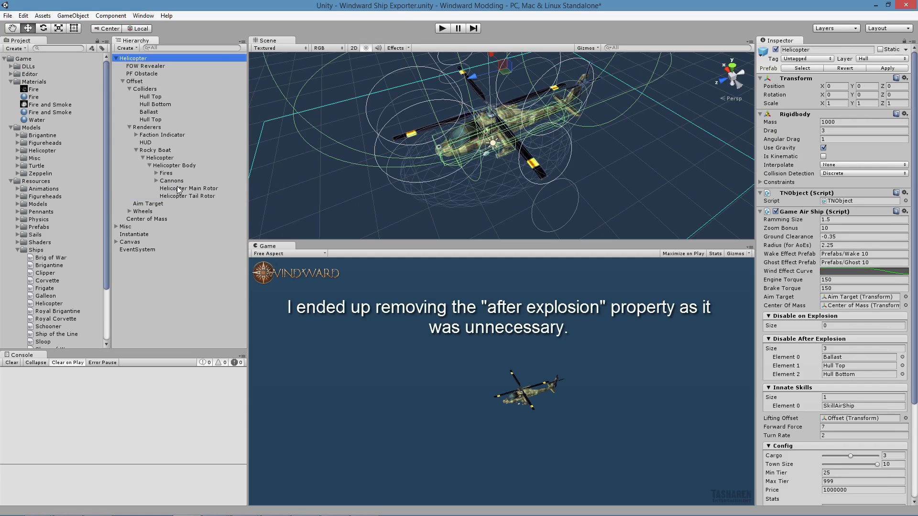
left_click_drag(180, 189, 836, 323)
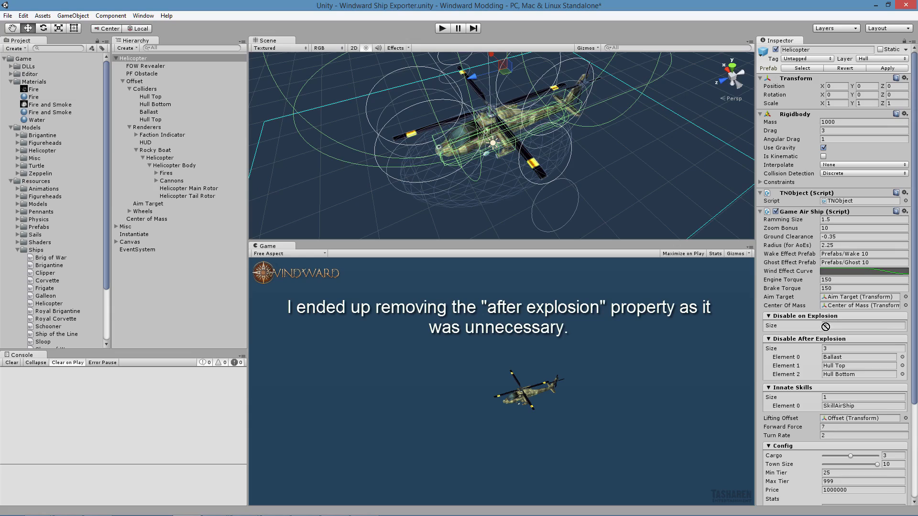
left_click(840, 325)
type("2")
key("Return")
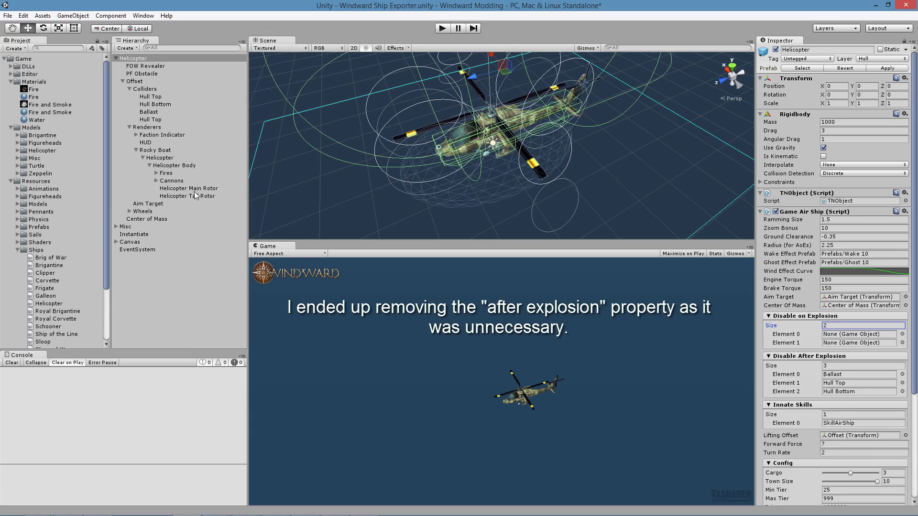
left_click_drag(189, 189, 841, 336)
left_click_drag(184, 196, 842, 343)
Set the Game Air Ship's Forward Force to 10 and its Cargo to 2.
scroll(825, 301, "down", 3)
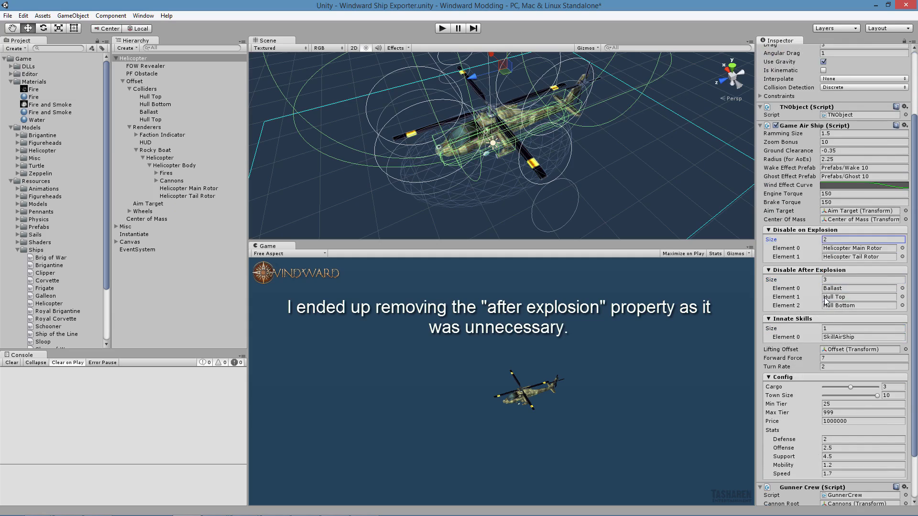
scroll(836, 302, "down", 2)
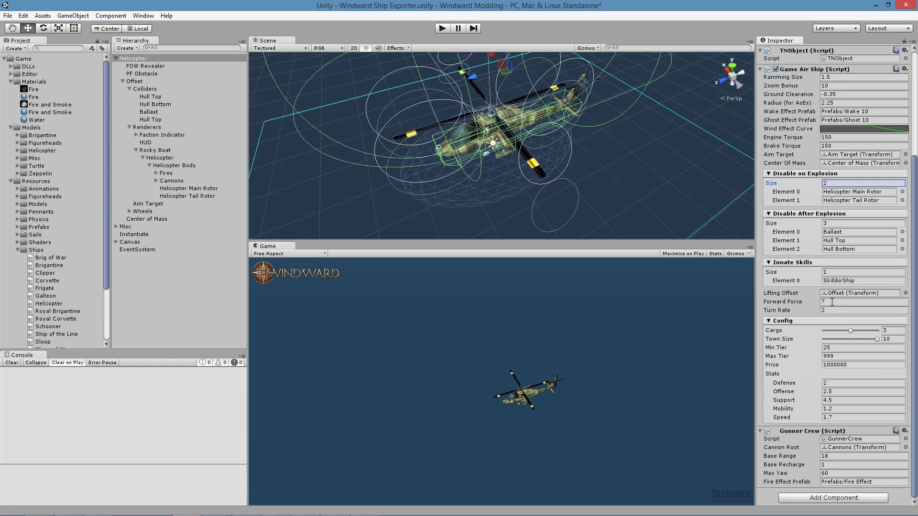
scroll(834, 303, "up", 3)
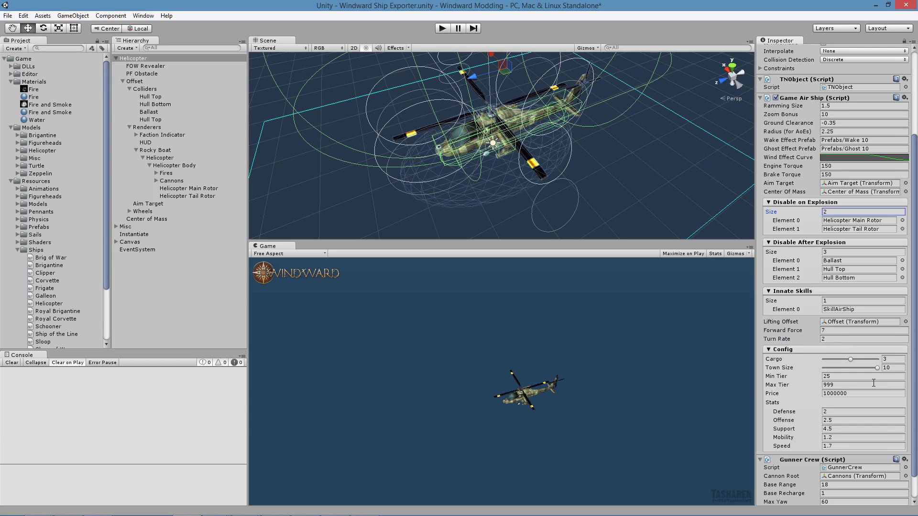
left_click(834, 330)
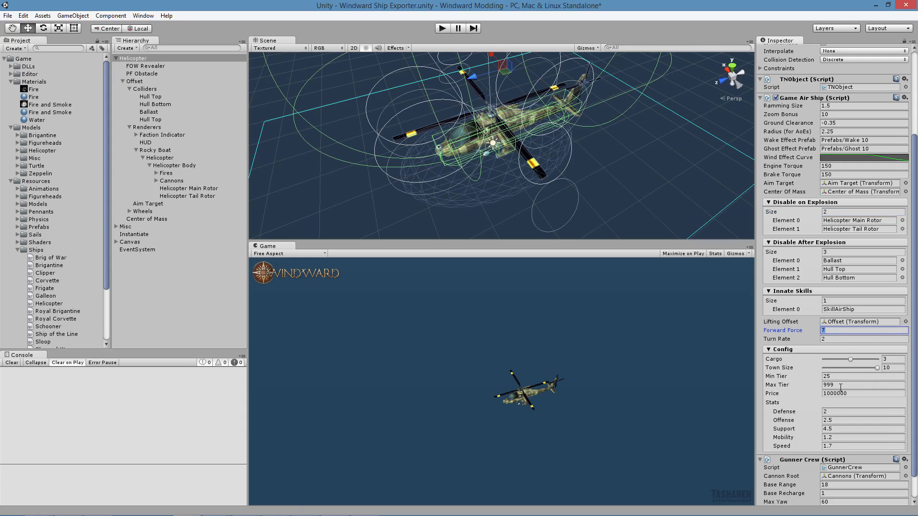
type("10")
left_click(851, 359)
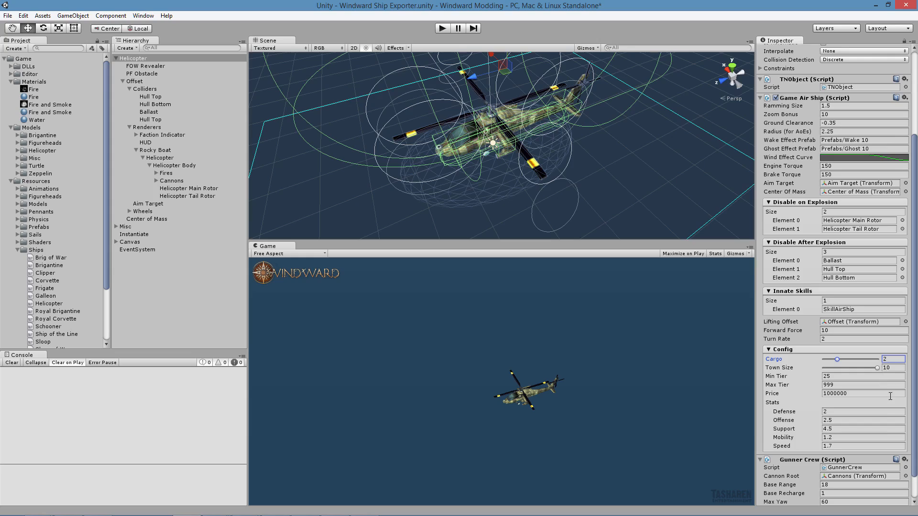
Set the ship config's Town Size to 1, Min Tier to 999 and Price to 1.
scroll(892, 400, "down", 2)
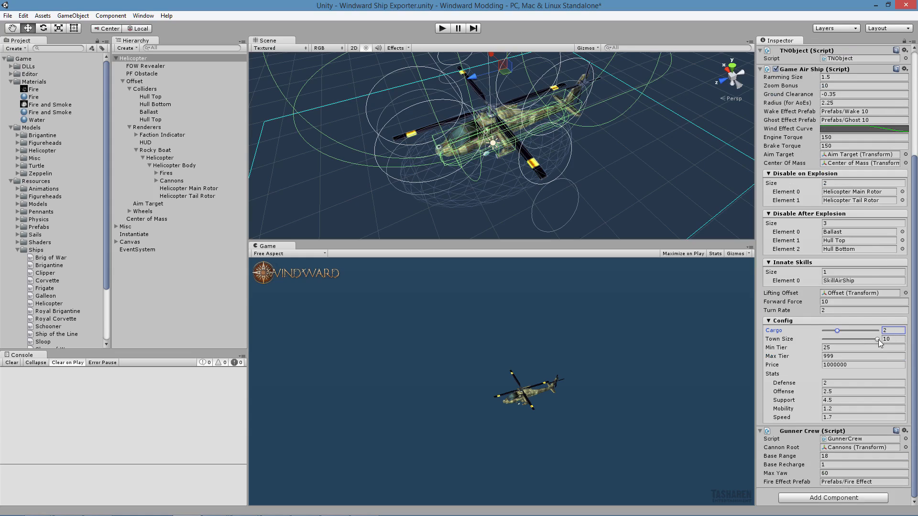
left_click_drag(879, 339, 780, 339)
left_click(840, 356)
left_click(842, 348)
type("999")
left_click(838, 364)
Set the ship's stats to Defense 1, Support 1, Offense 9 and Speed 2.
left_click(838, 384)
type("1")
left_click(839, 401)
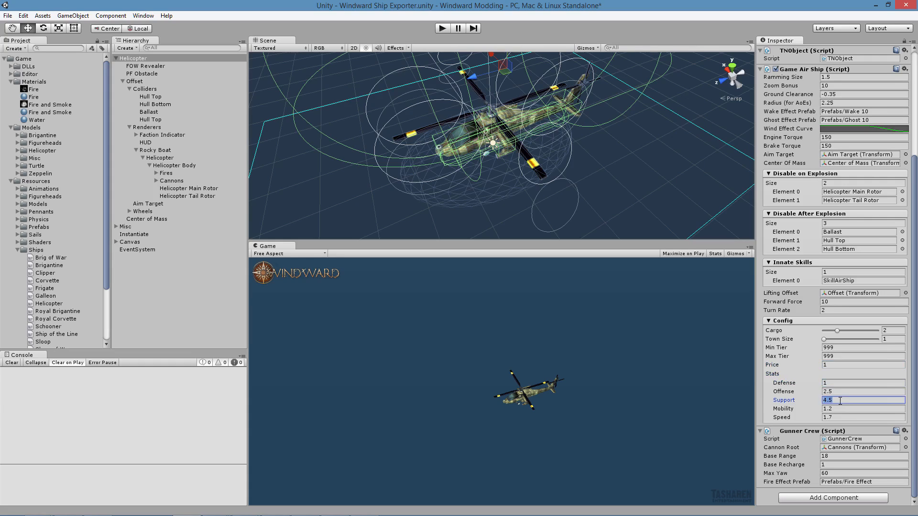
type("1")
left_click(840, 391)
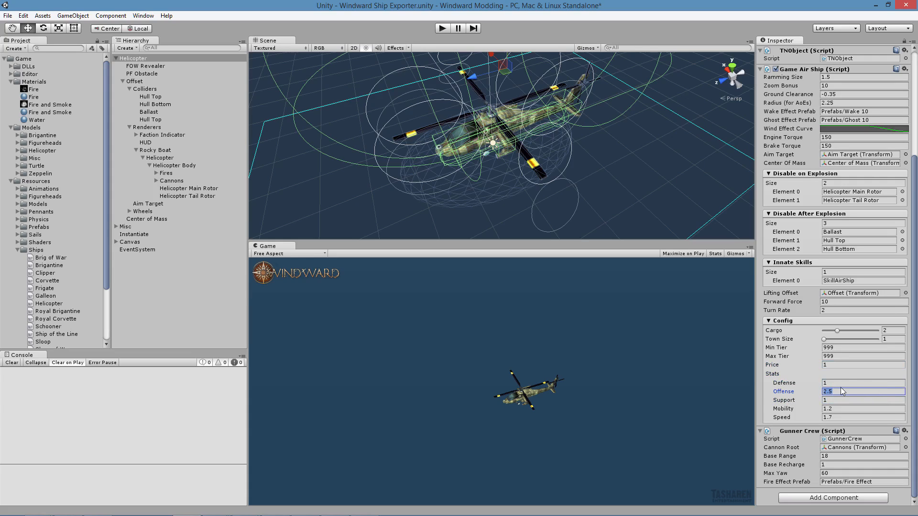
type("900")
type("9")
left_click(837, 418)
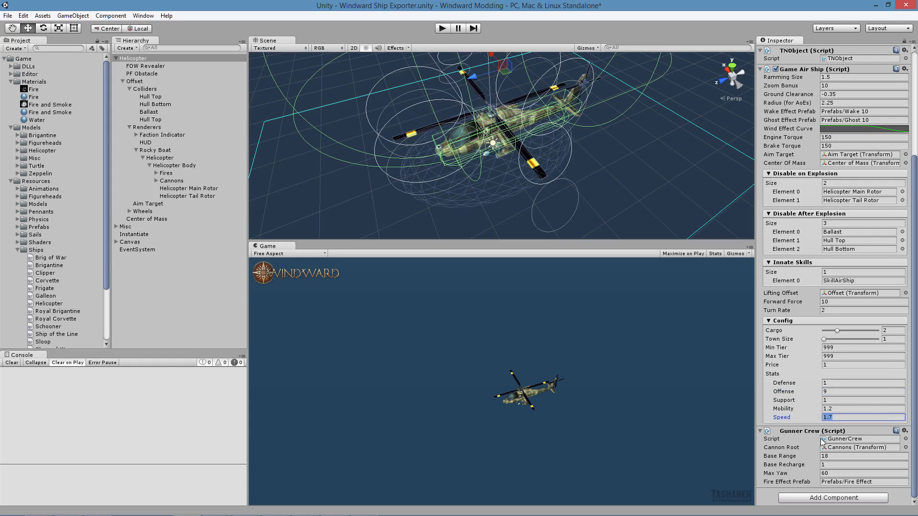
type("2")
Set the Gunner Crew's Max Yaw to 30.
left_click(827, 474)
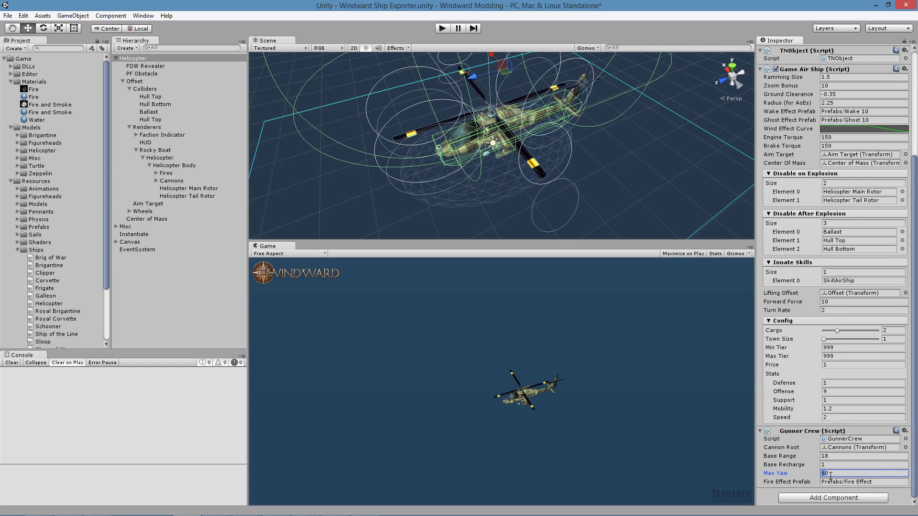
type("1")
key("BackSpace")
type("3")
Export the Game Air Ship's model as Helicopter.bytes in the Ships folder, overwriting the existing file.
scroll(842, 450, "up", 6)
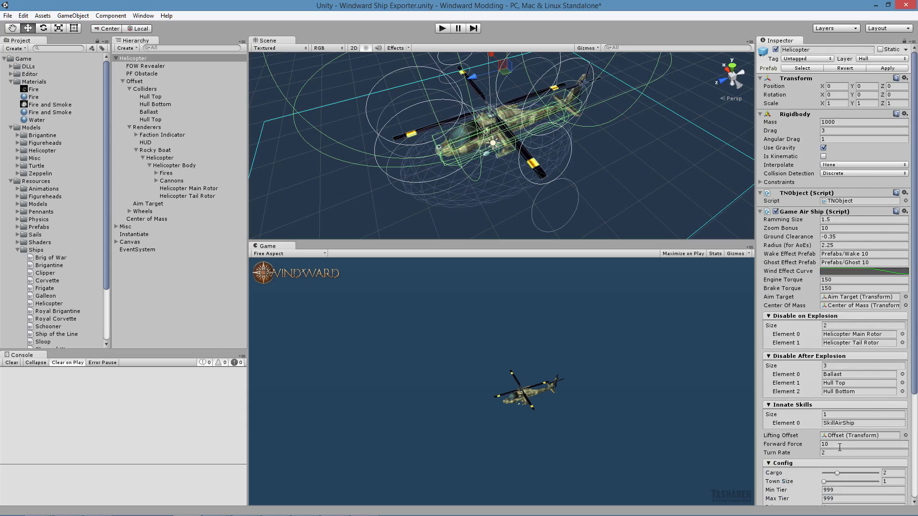
right_click(791, 214)
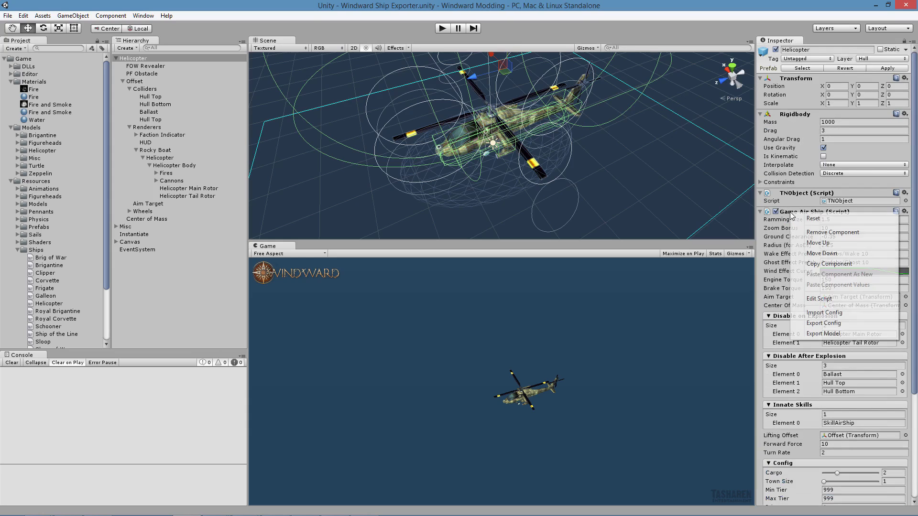
left_click(828, 334)
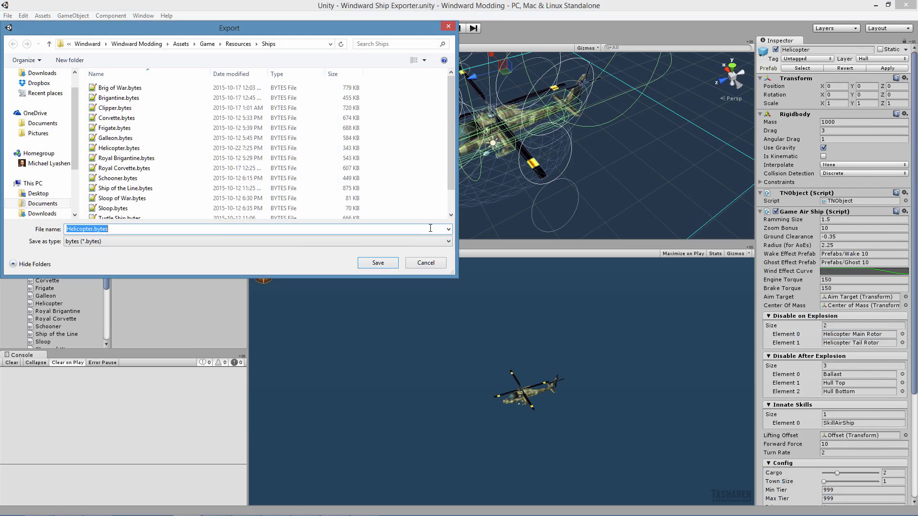
left_click(377, 262)
left_click(486, 266)
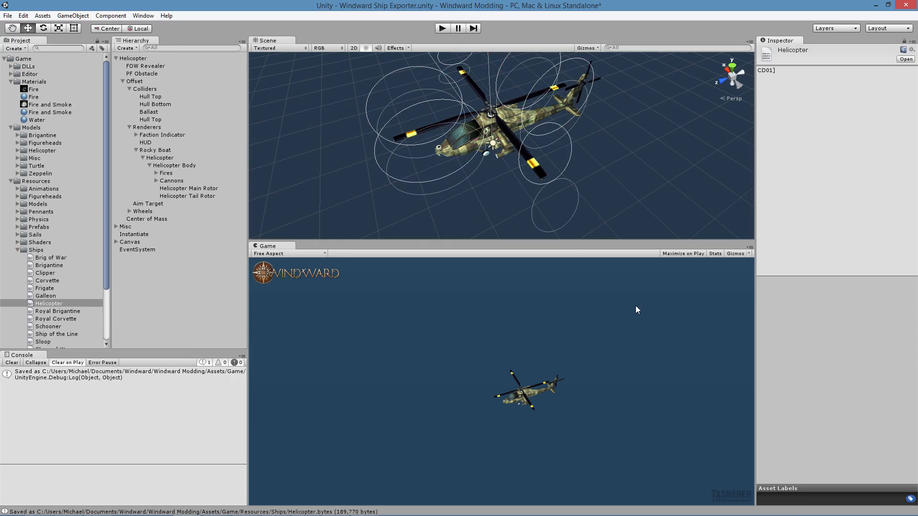
Deactivate the Helicopter object and run the scene to spawn the exported Ships/Helicopter prefab through the Instantiate object.
left_click(140, 59)
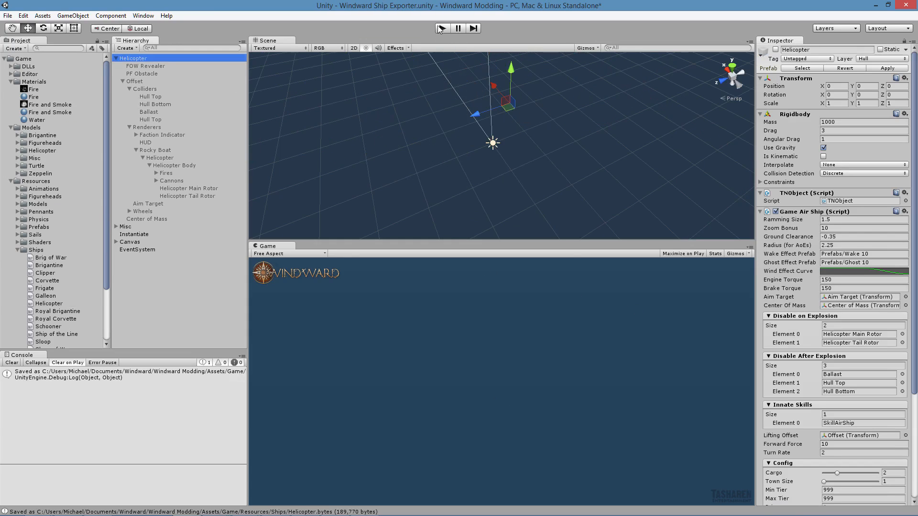
left_click(134, 234)
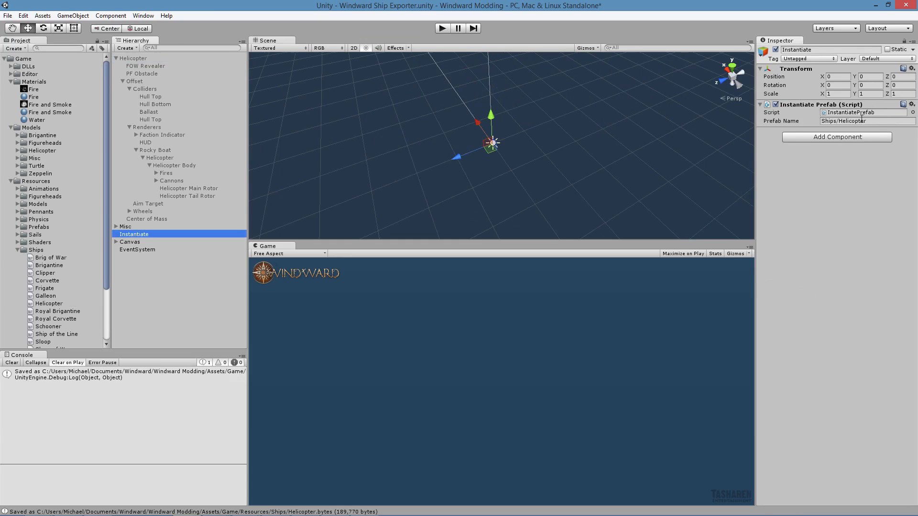
left_click(442, 28)
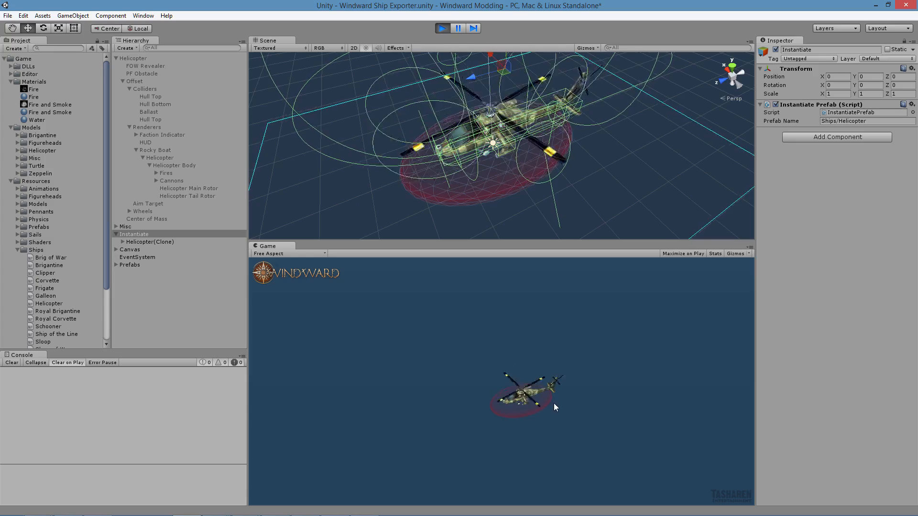
Examine the spawned Helicopter(Clone)'s explosion lists, config, stats and Gunner Crew settings against the original Helicopter.
left_click(135, 57)
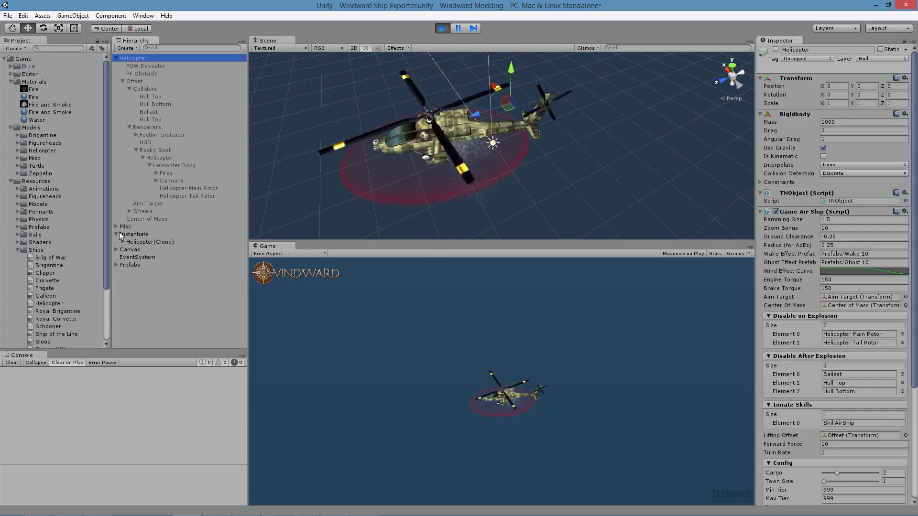
left_click(146, 241)
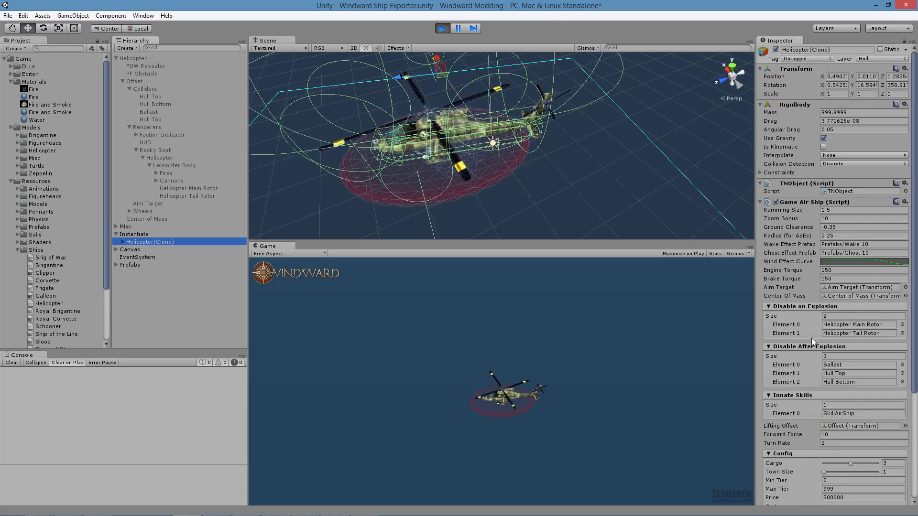
scroll(811, 337, "down", 3)
scroll(842, 369, "down", 3)
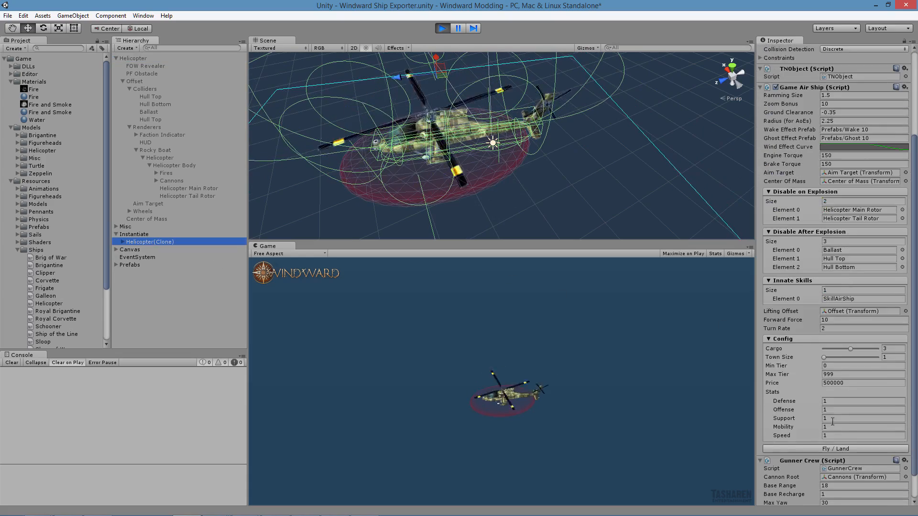
scroll(835, 448, "down", 2)
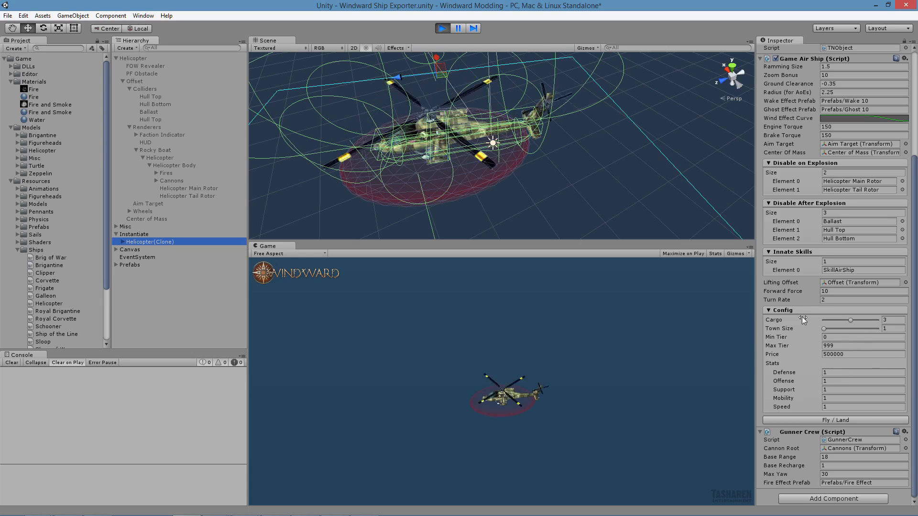
Stop the test run and reactivate the original Helicopter object.
left_click(442, 30)
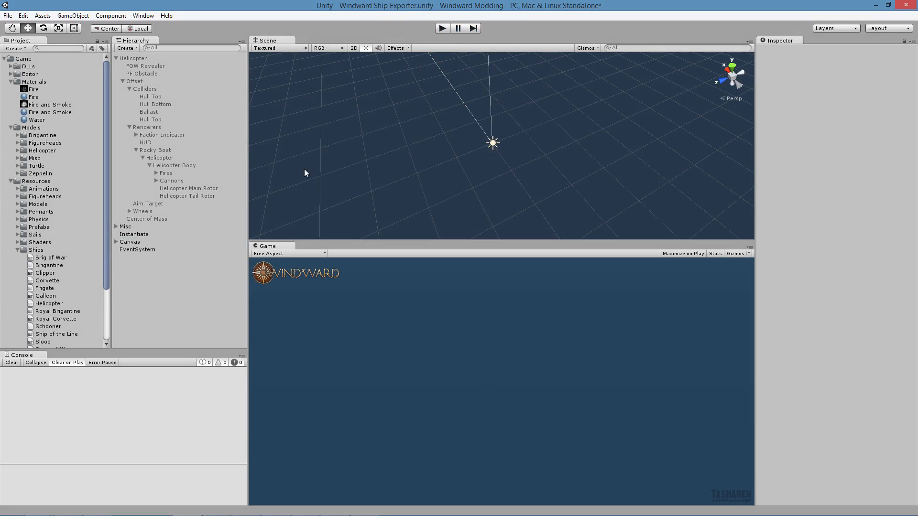
left_click(139, 59)
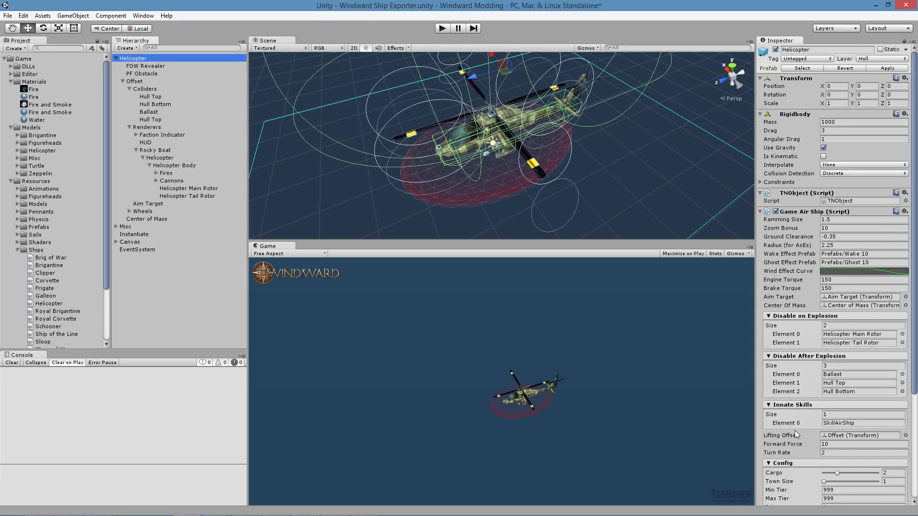
Start exporting the Helicopter's Game Air Ship config and choose Documents\Windward\Mods as the destination.
scroll(830, 428, "down", 6)
scroll(807, 388, "up", 3)
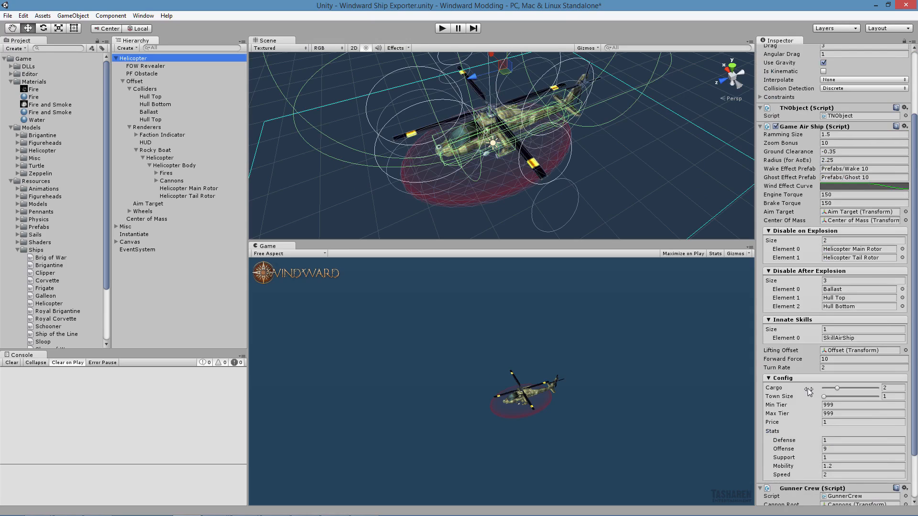
right_click(791, 128)
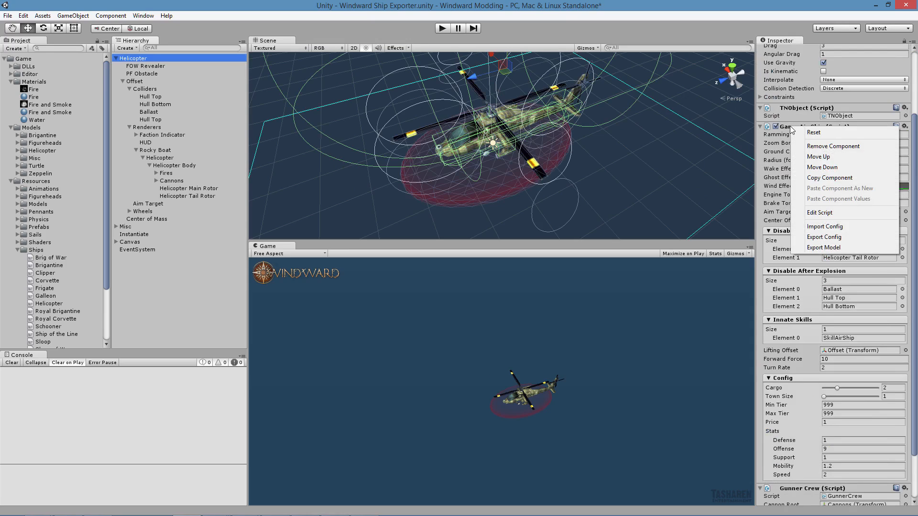
left_click(835, 238)
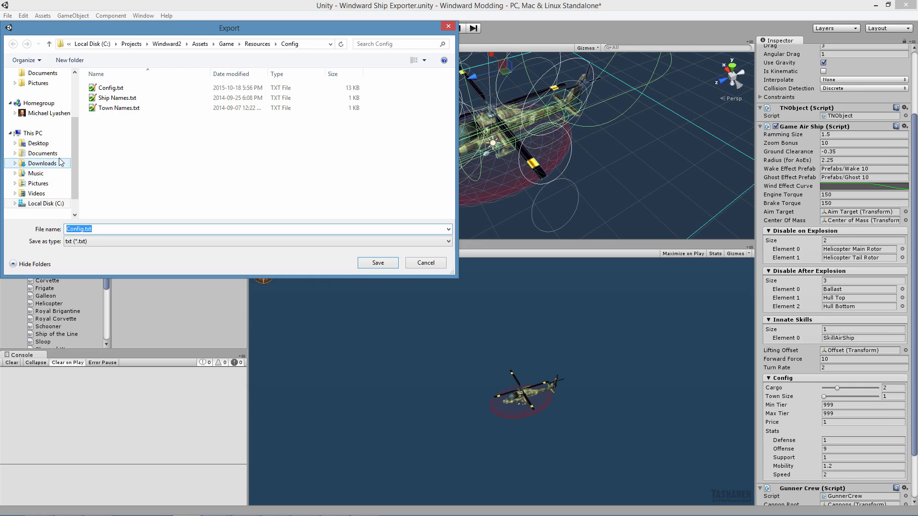
left_click(44, 153)
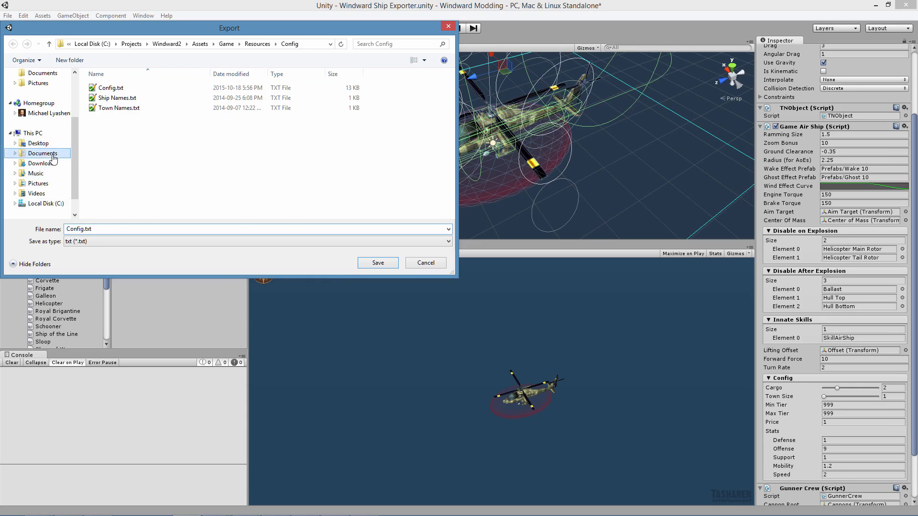
scroll(132, 208, "down", 1)
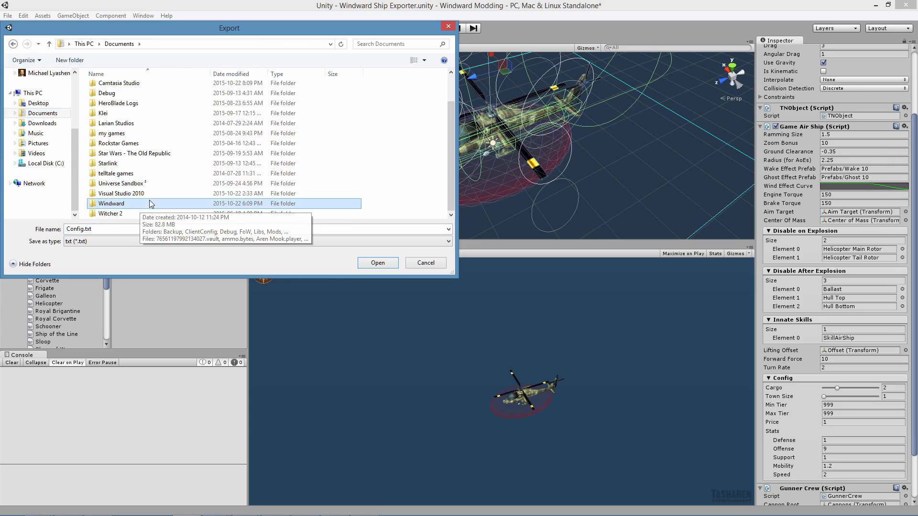
double_click(129, 200)
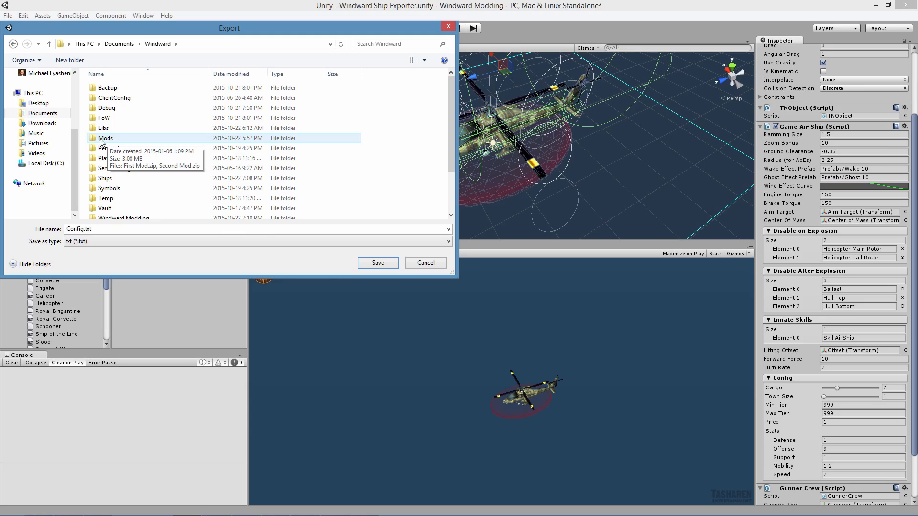
double_click(114, 139)
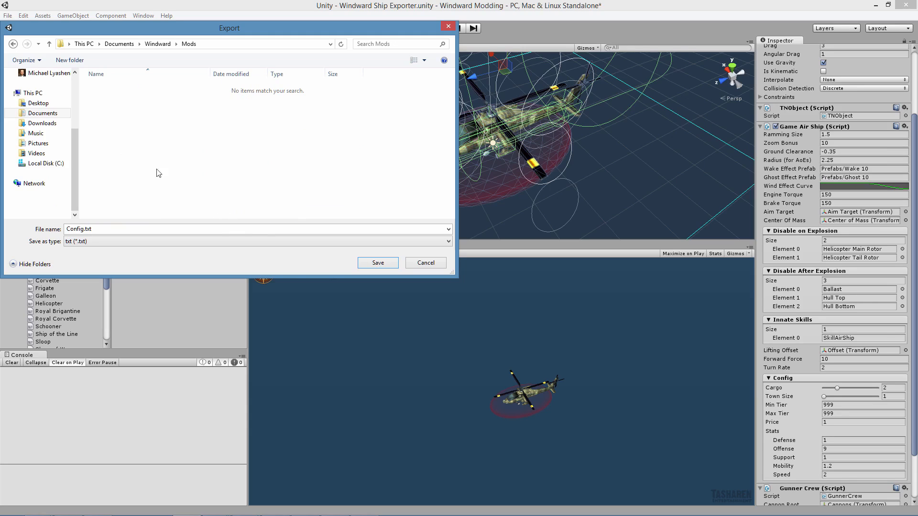
Create a Helicopter folder inside Mods and save the exported config in it as Config.txt.
right_click(132, 121)
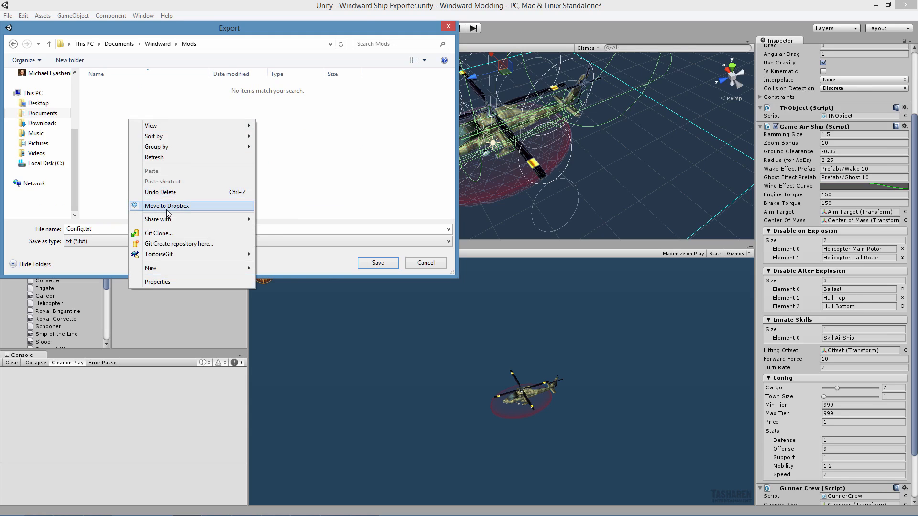
mouse_move(194, 268)
left_click(302, 268)
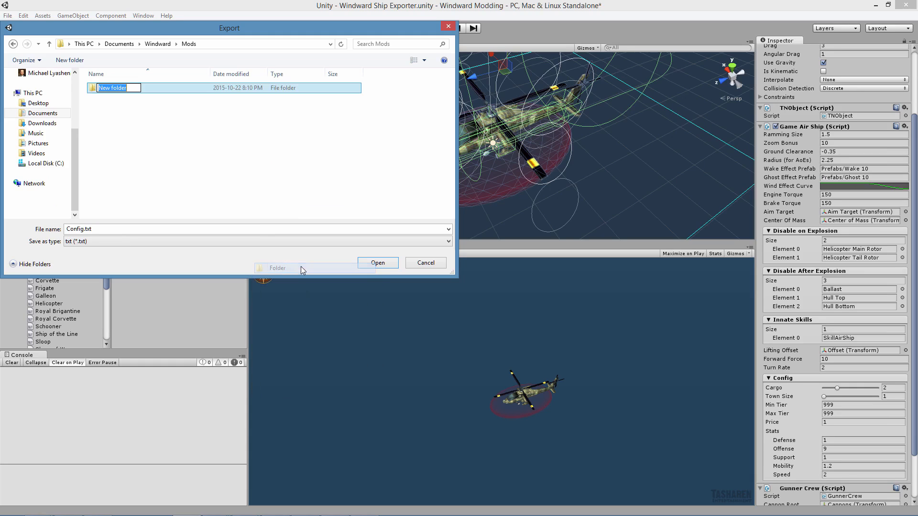
type("Helicopter")
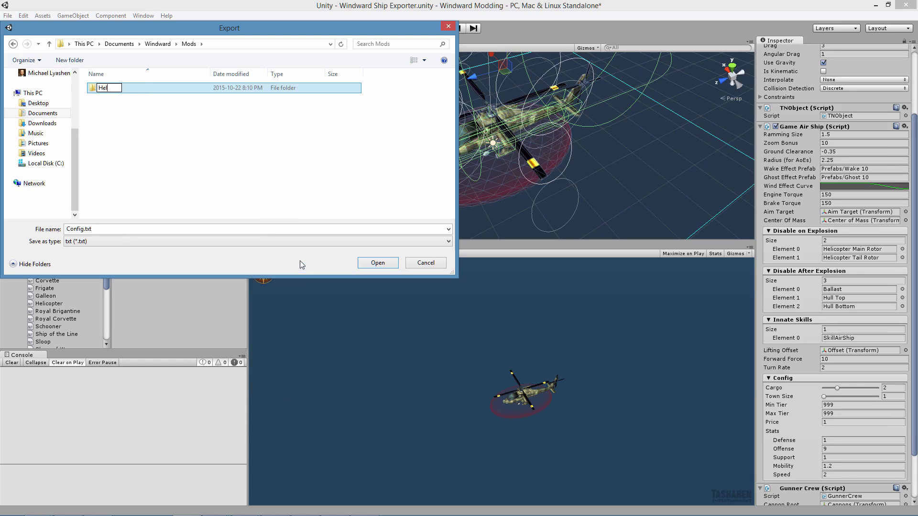
key("Return")
key("Return")
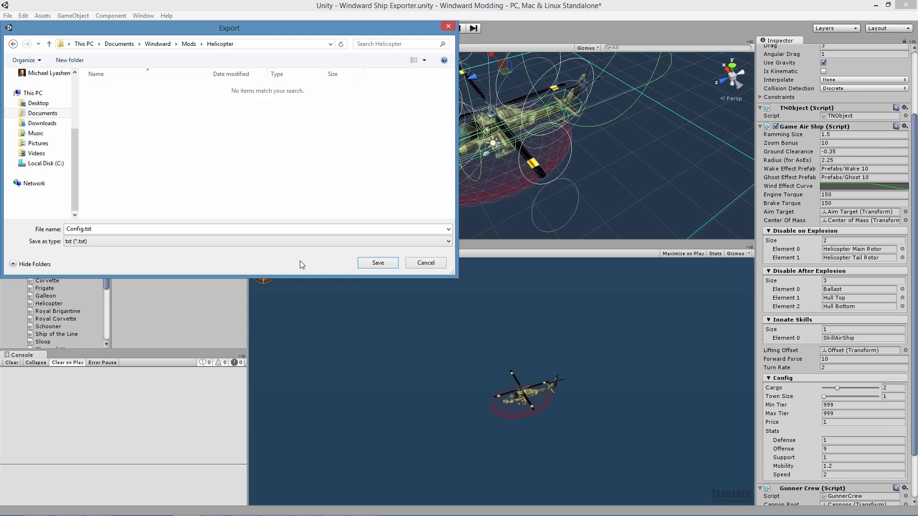
left_click(378, 263)
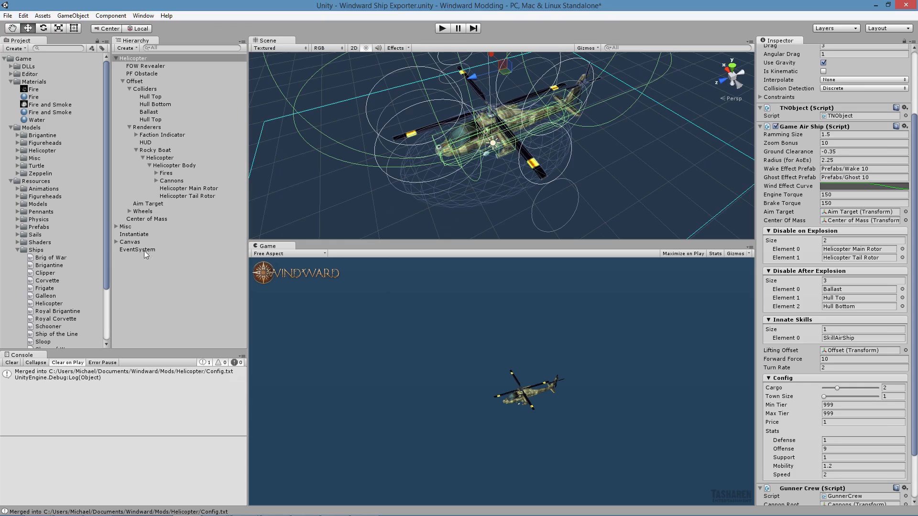
Start exporting the scene Helicopter's Game Air Ship model and choose Documents\Windward\Mods\Helicopter as the destination.
scroll(84, 287, "down", 5)
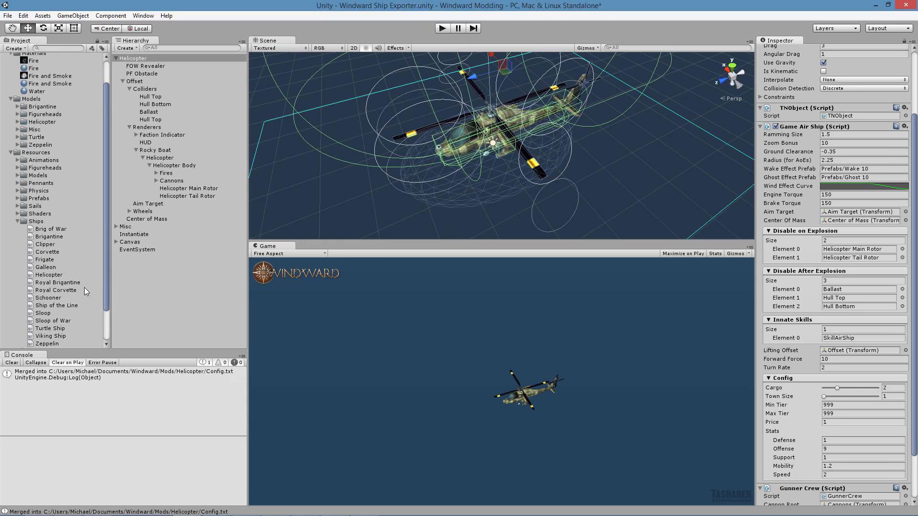
left_click(53, 235)
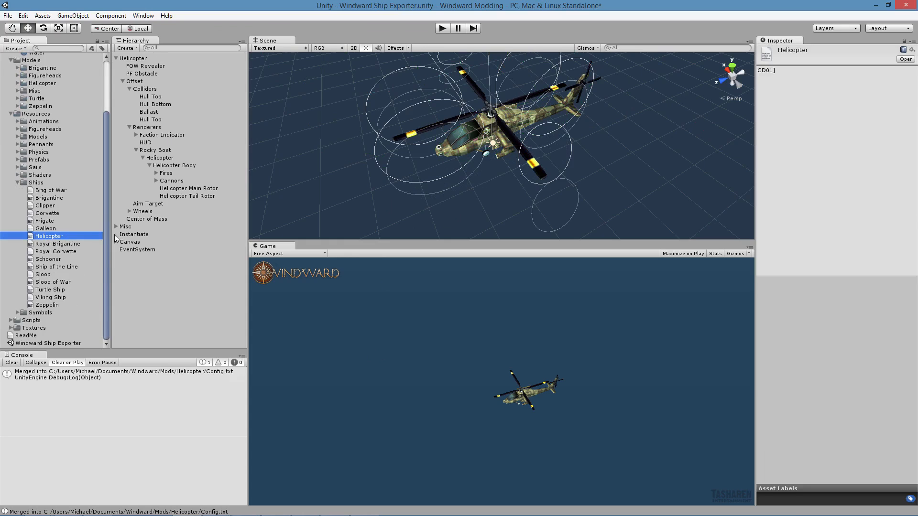
left_click(162, 60)
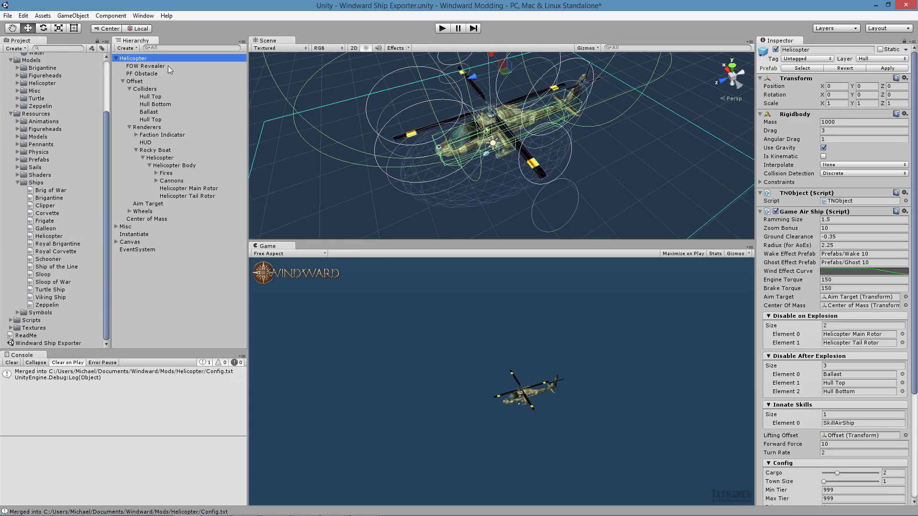
right_click(804, 211)
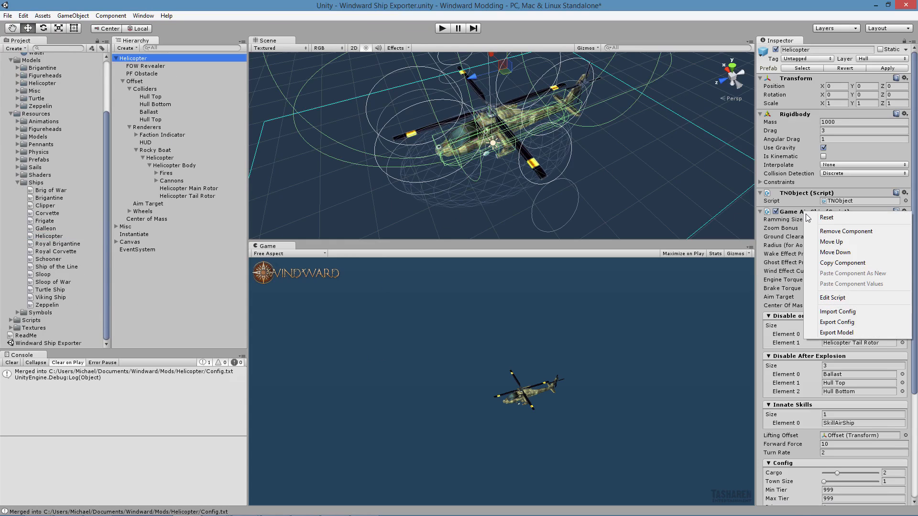
left_click(837, 333)
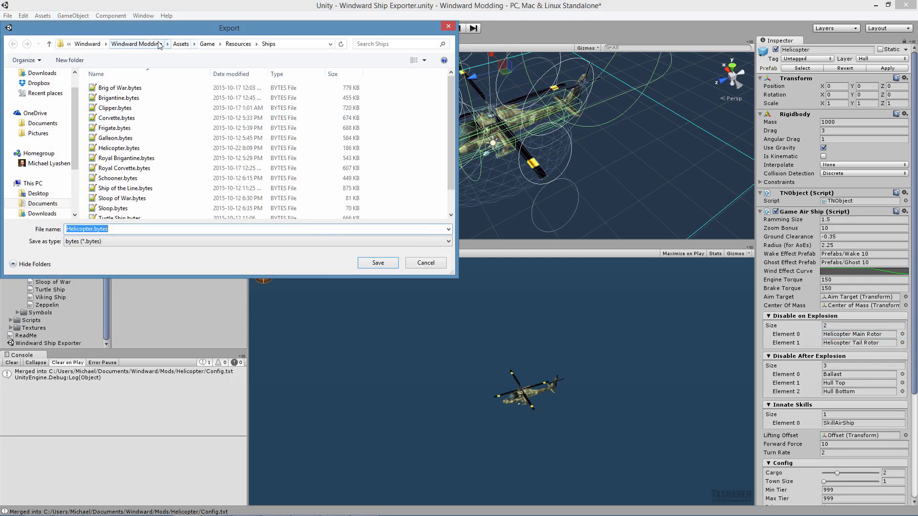
left_click(43, 204)
scroll(172, 191, "down", 3)
double_click(131, 203)
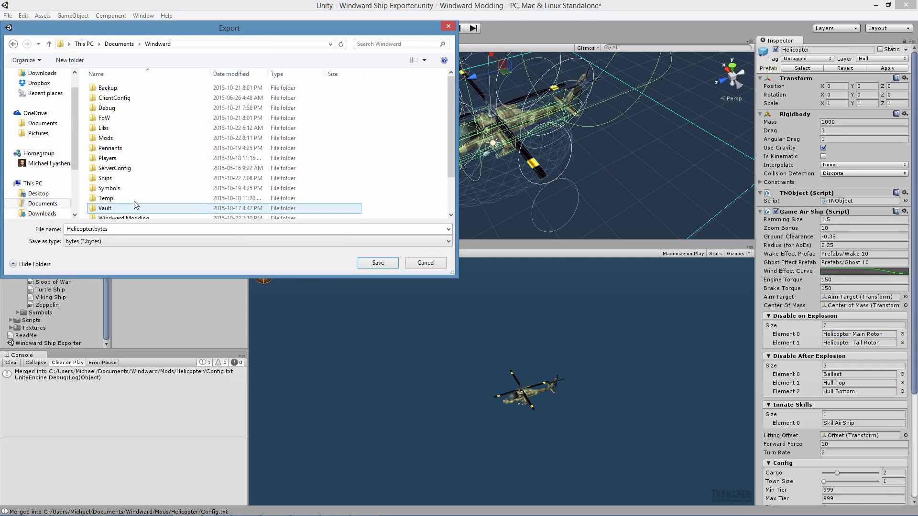
double_click(120, 138)
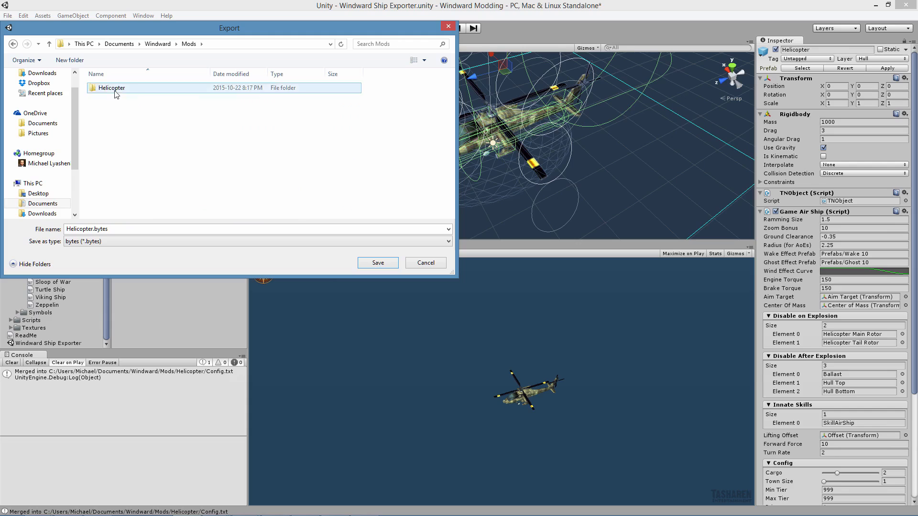
double_click(112, 89)
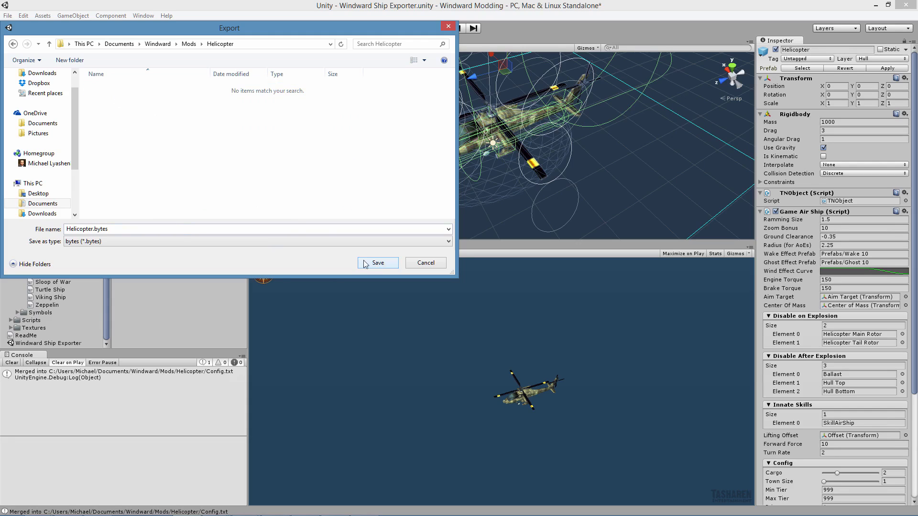
Create a Ships folder inside the Helicopter mod folder and save the exported model in it as Helicopter.bytes.
right_click(155, 113)
mouse_move(205, 261)
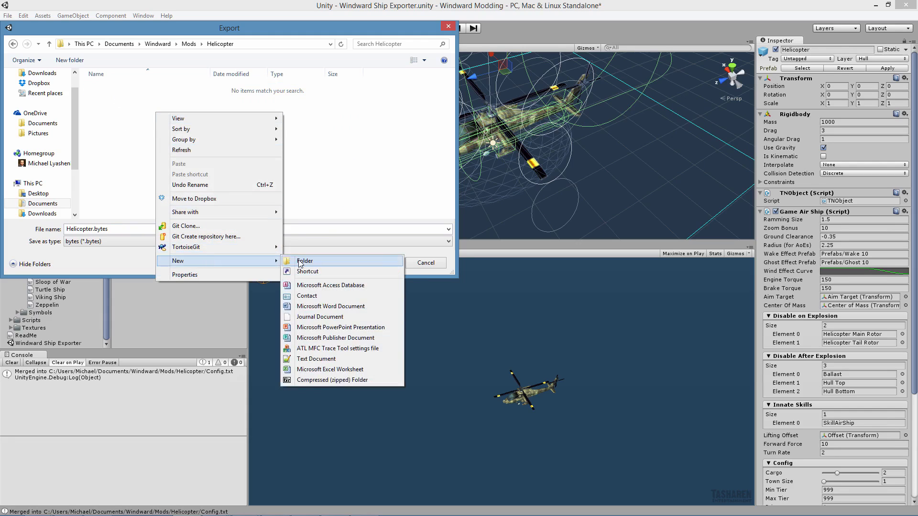
left_click(301, 262)
type("Ships")
key("Return")
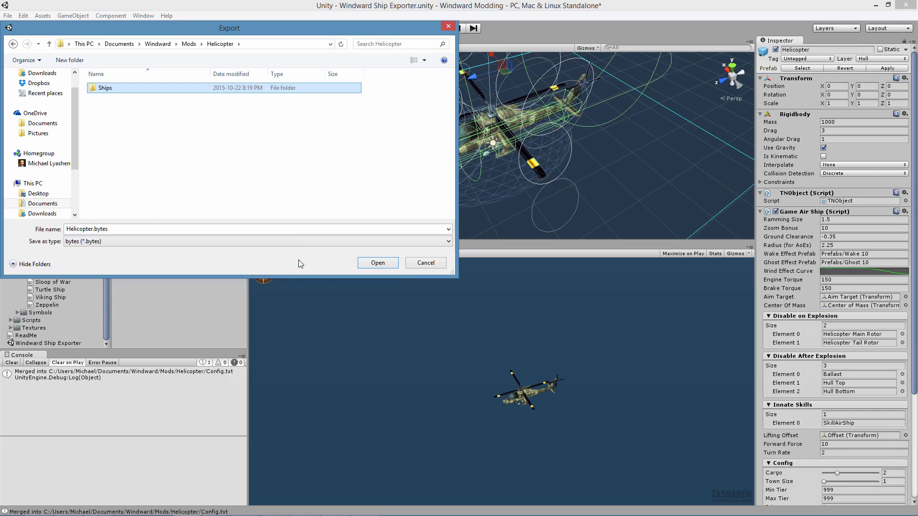
key("Return")
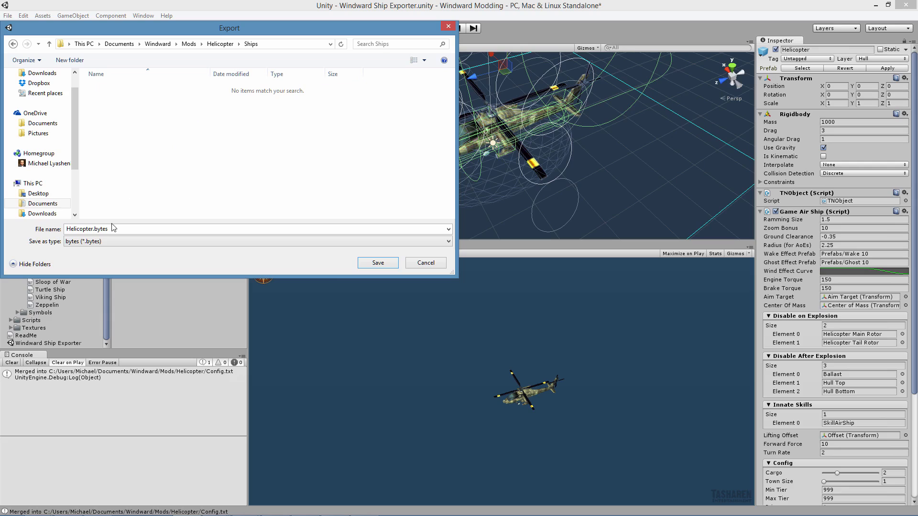
left_click(378, 263)
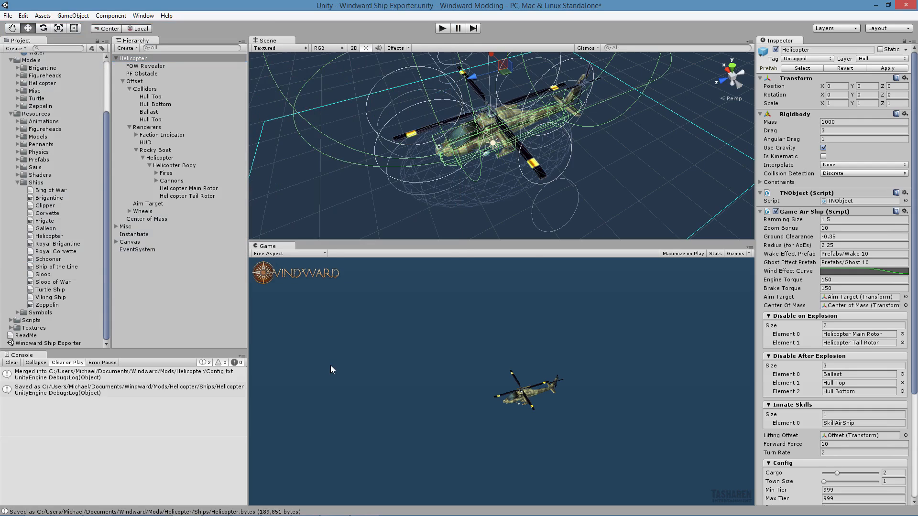
Switch to File Explorer, duplicate the 12 KB player save in the Players folder and rename the copy Second Mook.player.
key("alt+Tab")
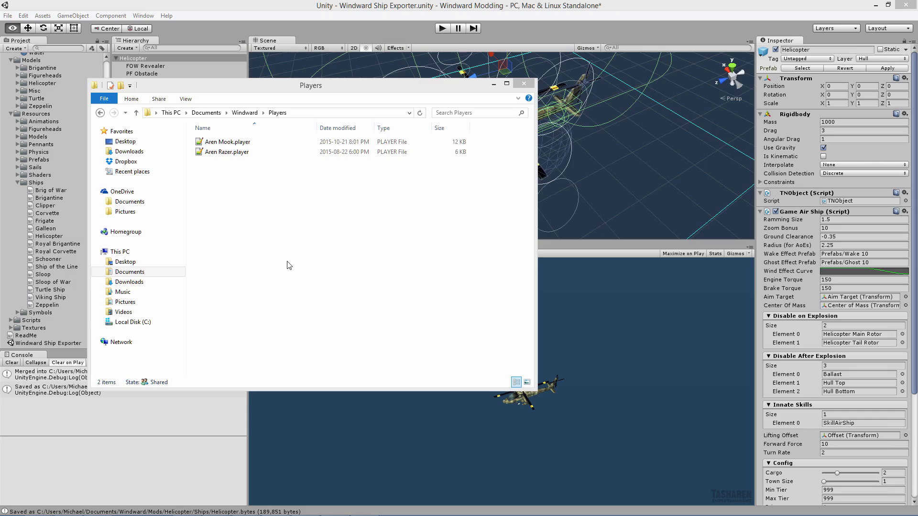
left_click(236, 143)
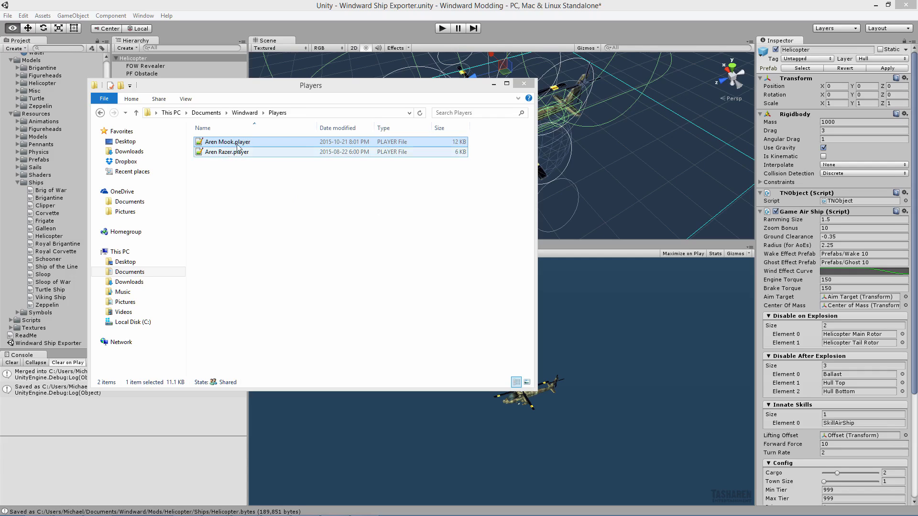
left_click(210, 113)
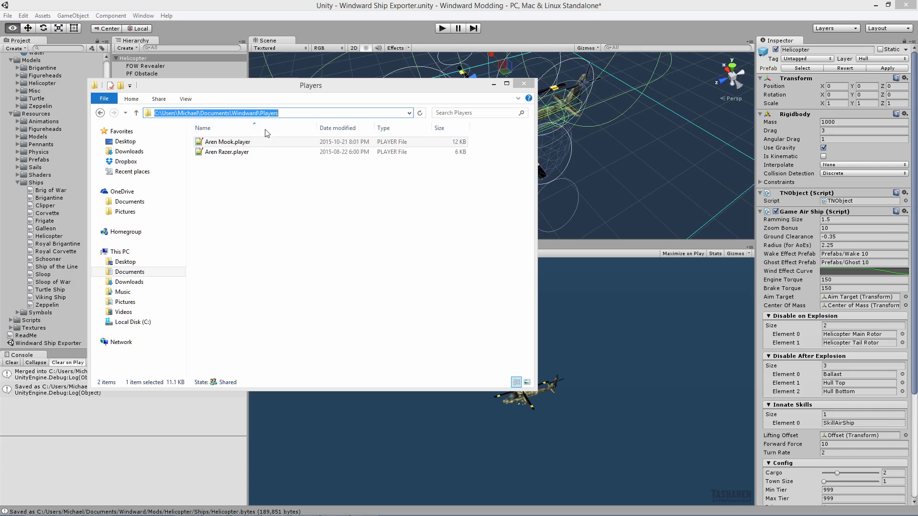
key("Escape")
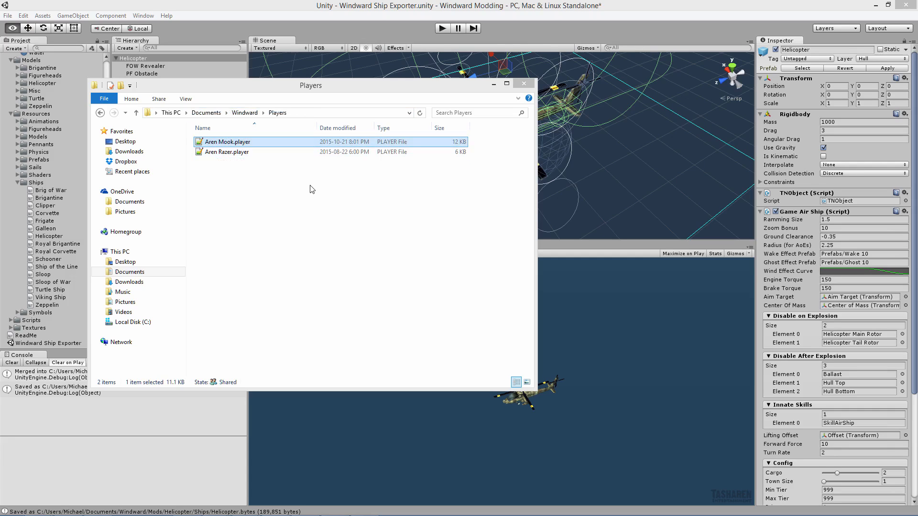
key("ctrl+v")
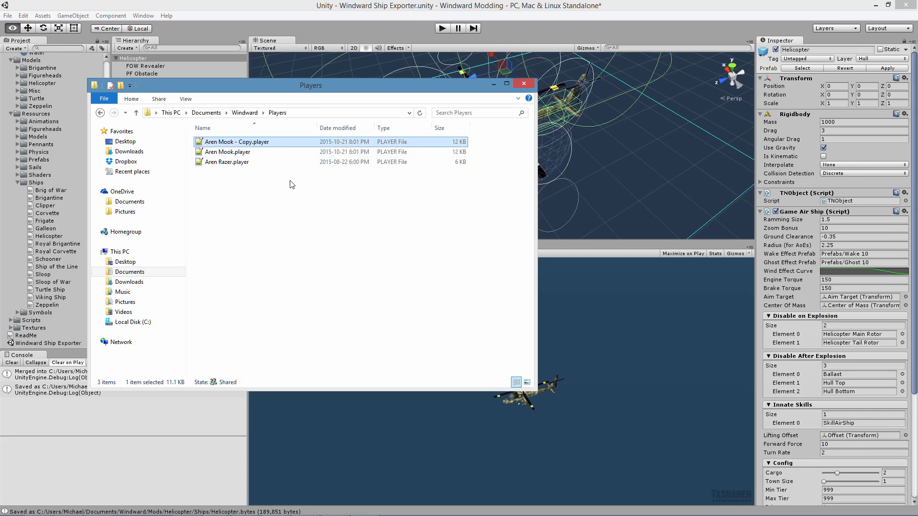
key("F2")
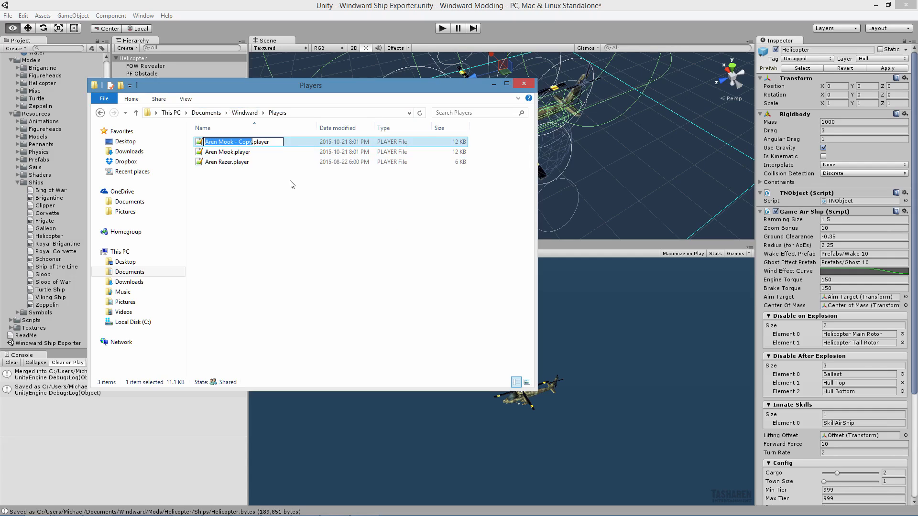
type("Second Mook")
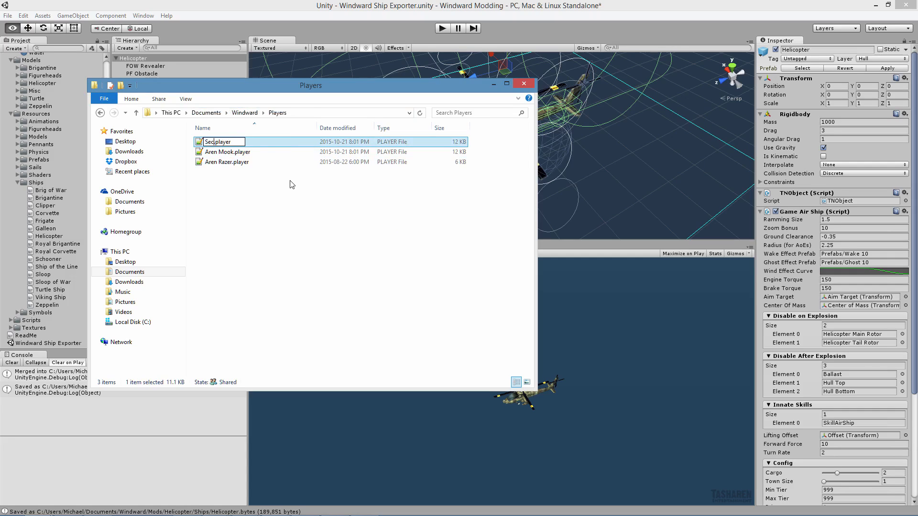
key("Return")
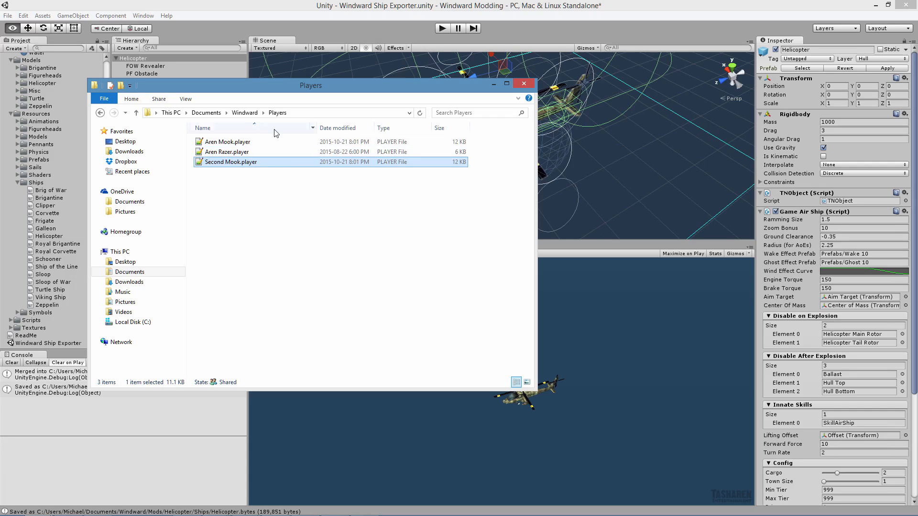
Check the exported files in Windward\Mods\Helicopter and its Ships subfolder.
left_click(244, 113)
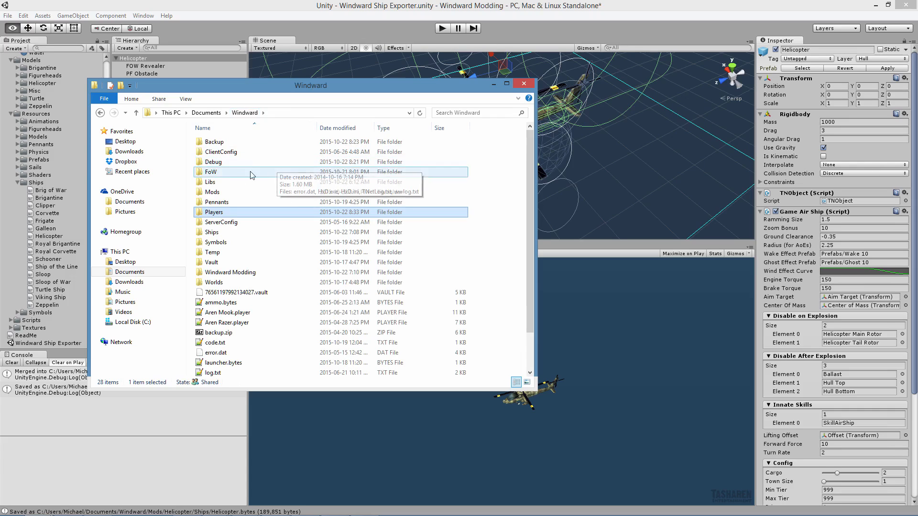
double_click(231, 192)
double_click(224, 142)
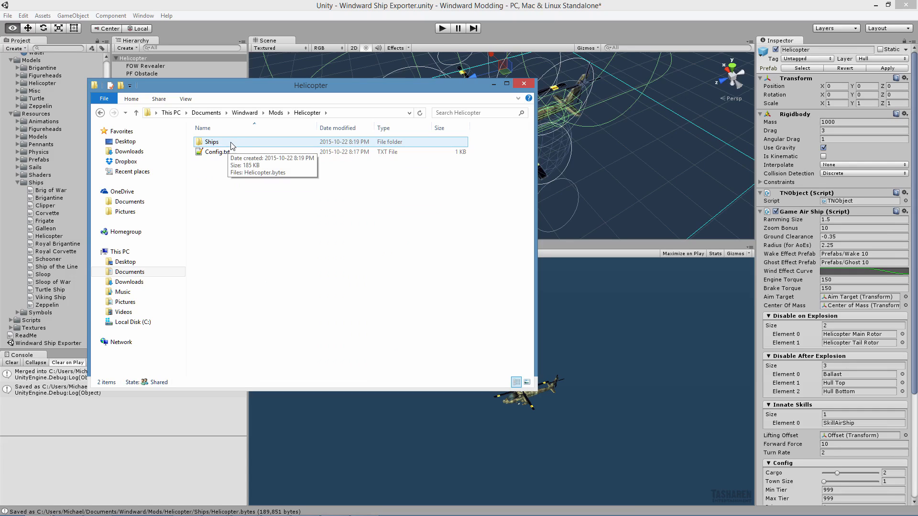
double_click(232, 145)
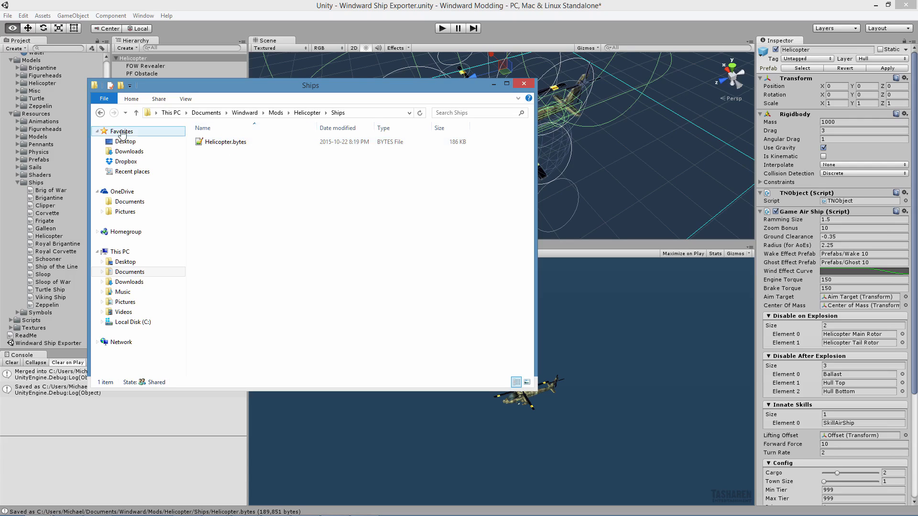
Open Config.txt from the Helicopter mod folder, change the Helicopter ship entry's name to Zeppelin and save the file.
left_click(101, 114)
double_click(213, 153)
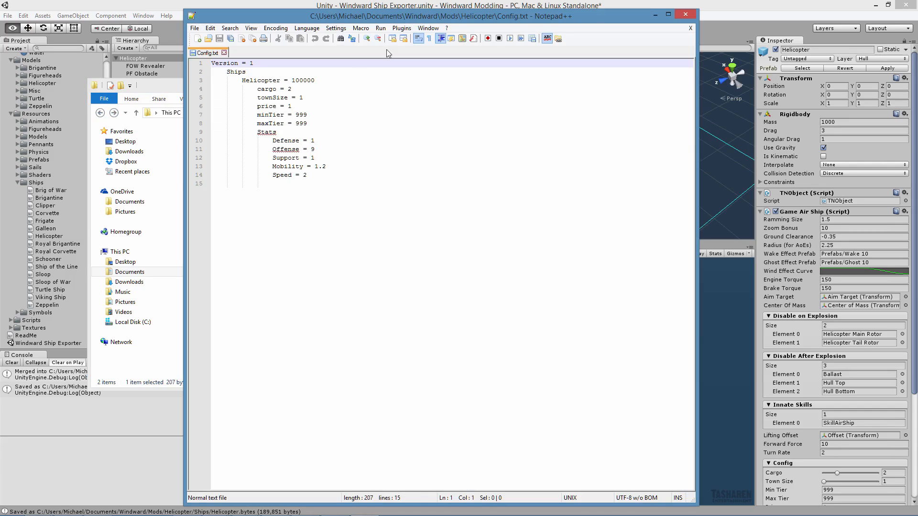
double_click(301, 115)
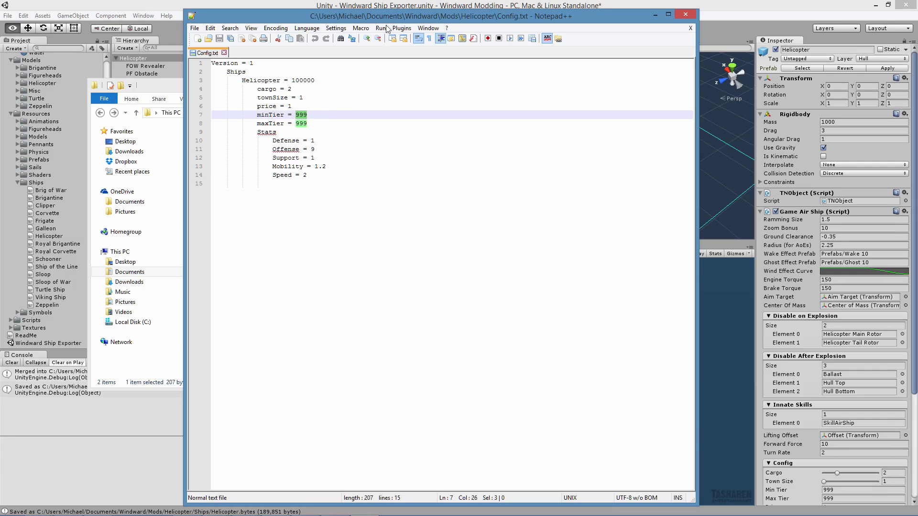
left_click_drag(387, 17, 524, 17)
double_click(407, 80)
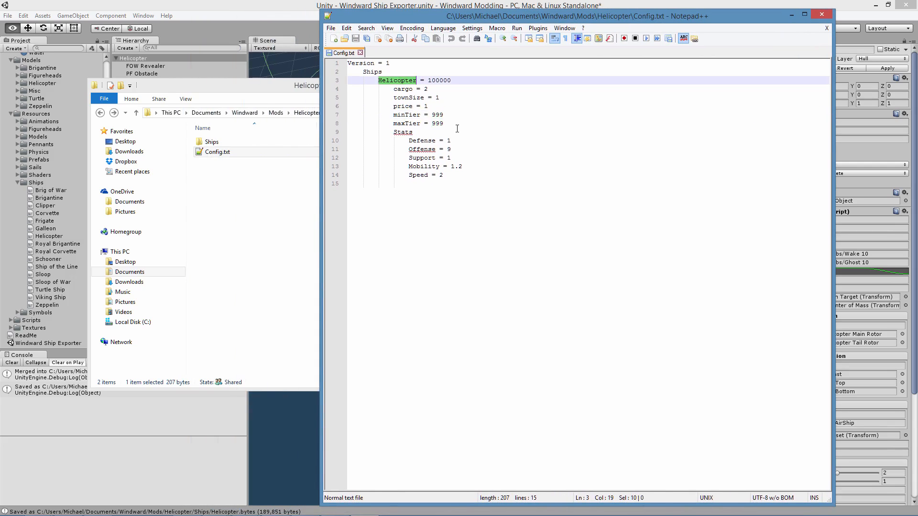
type("Zeppelin")
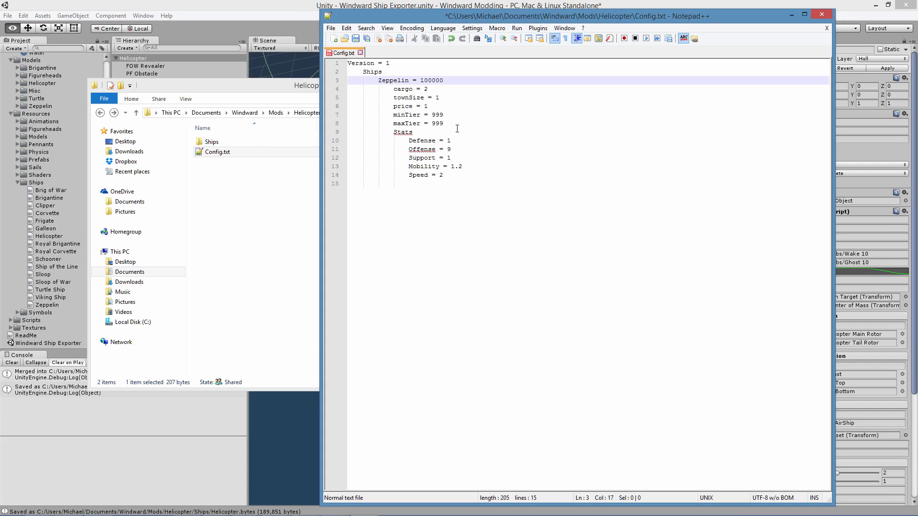
key("ctrl+s")
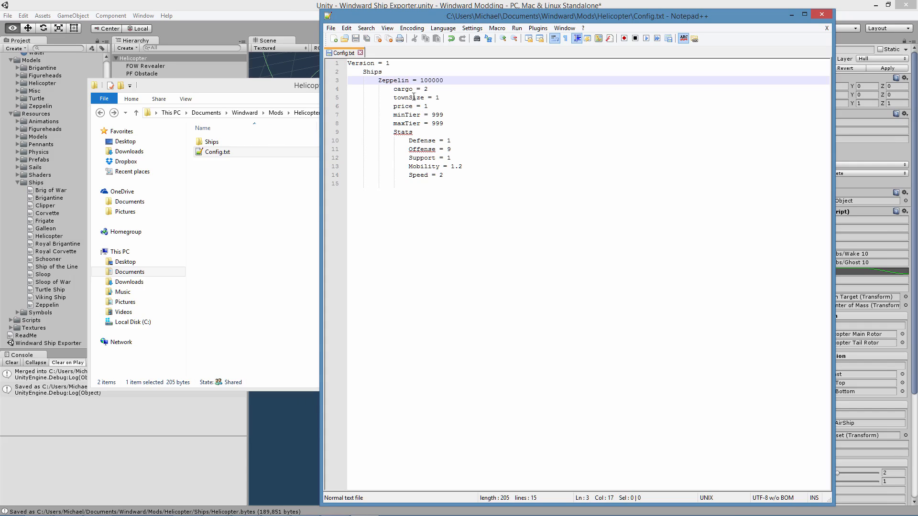
Rename Helicopter.bytes in the mod's Ships subfolder as Zeppelin.bytes and return to the Helicopter folder.
double_click(215, 143)
left_click(225, 143)
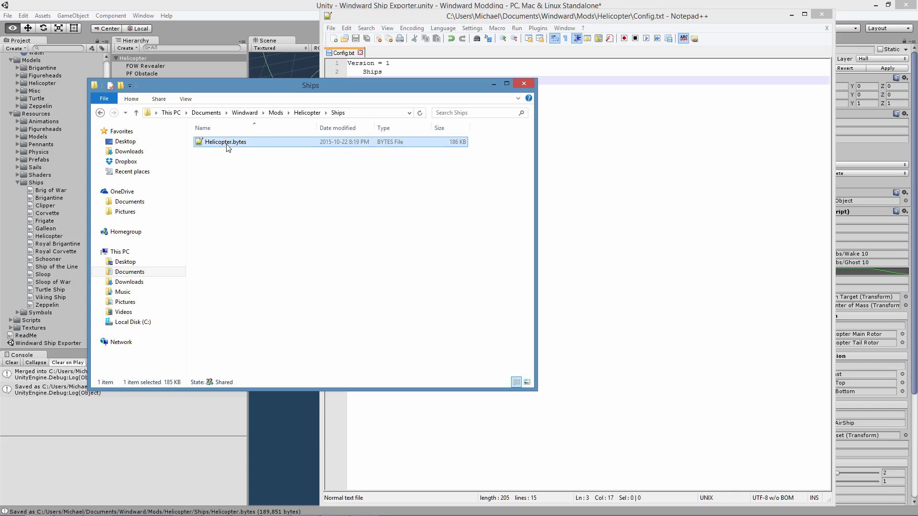
left_click(227, 143)
type("Zeppelin")
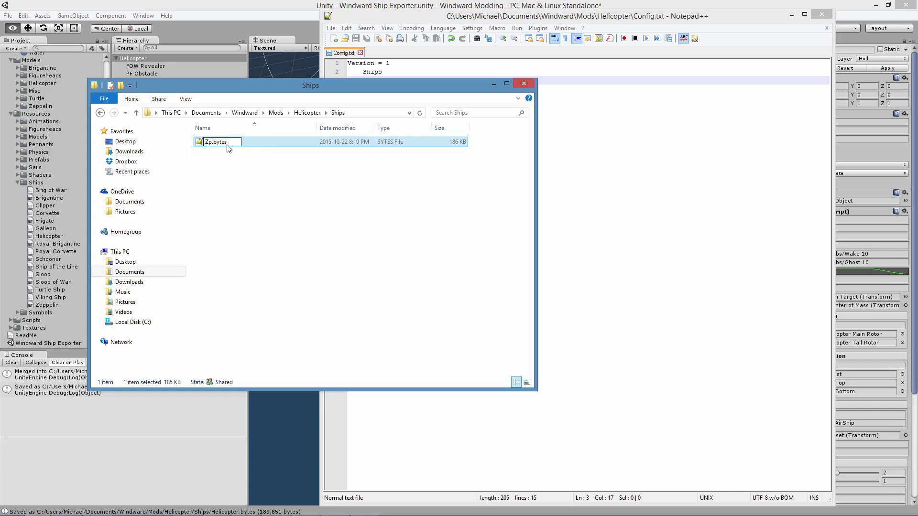
key("Return")
left_click(307, 113)
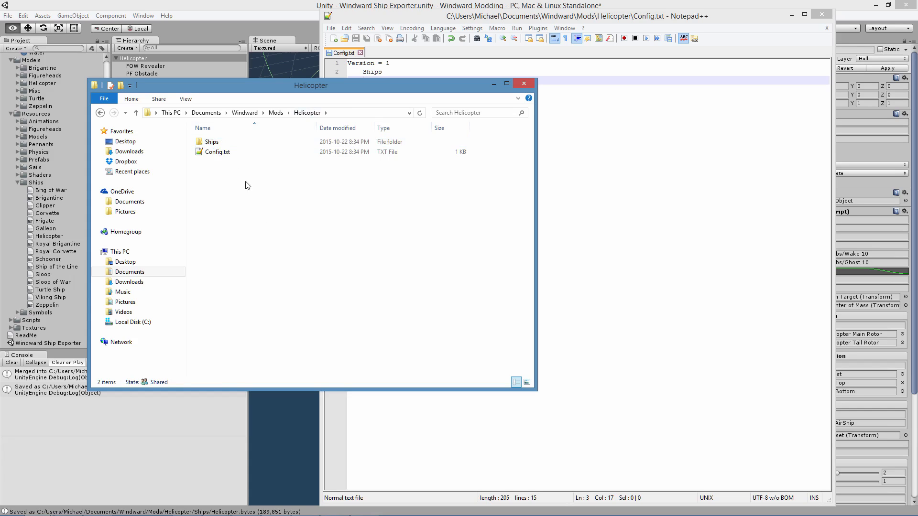
double_click(213, 152)
left_click(250, 336)
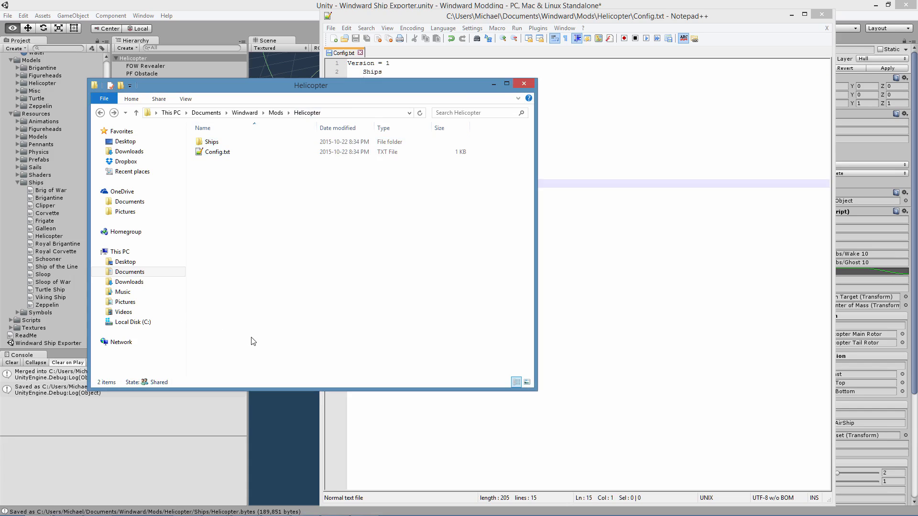
Switch to Windward, confirm the enabled Helicopter mod and continue into single player as Second Mook in the Public campaign.
key("alt+Tab")
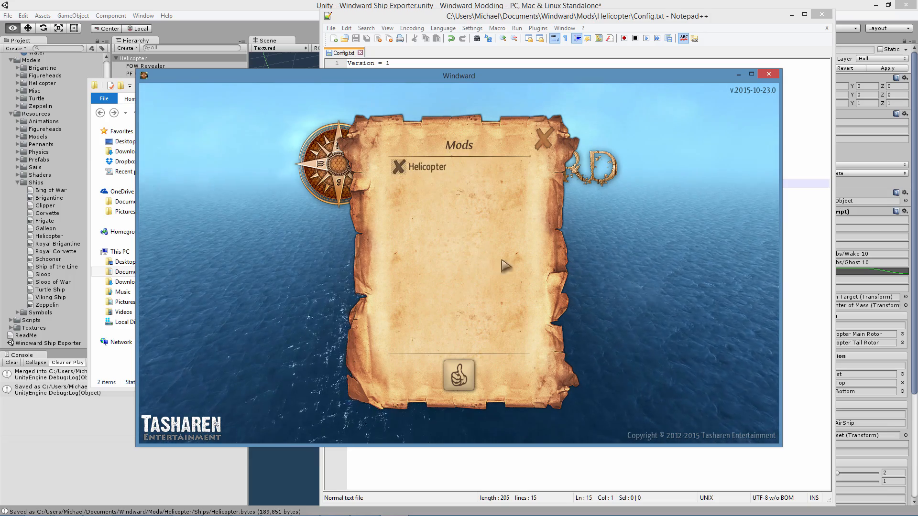
left_click(462, 375)
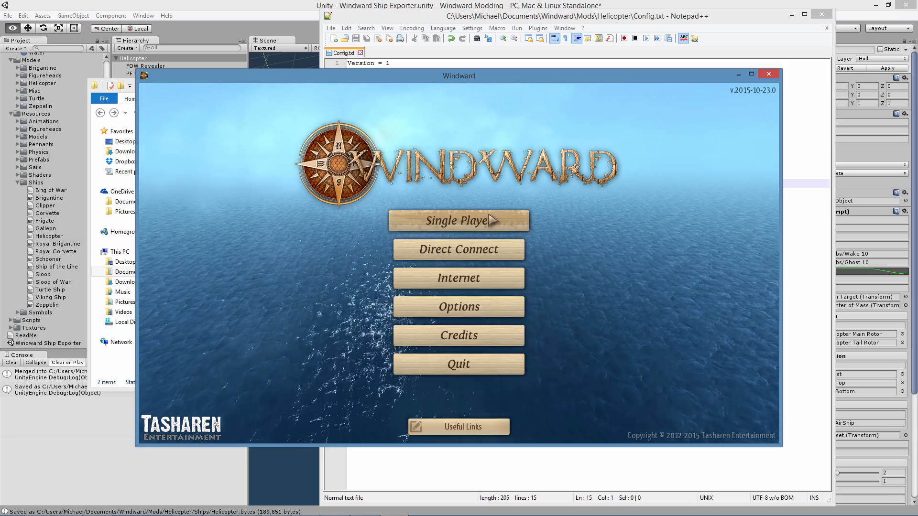
left_click(492, 220)
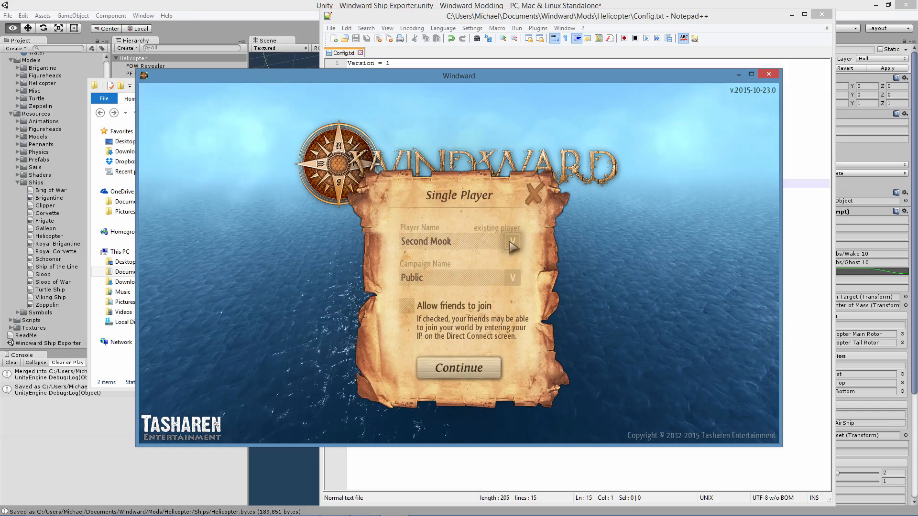
left_click(512, 242)
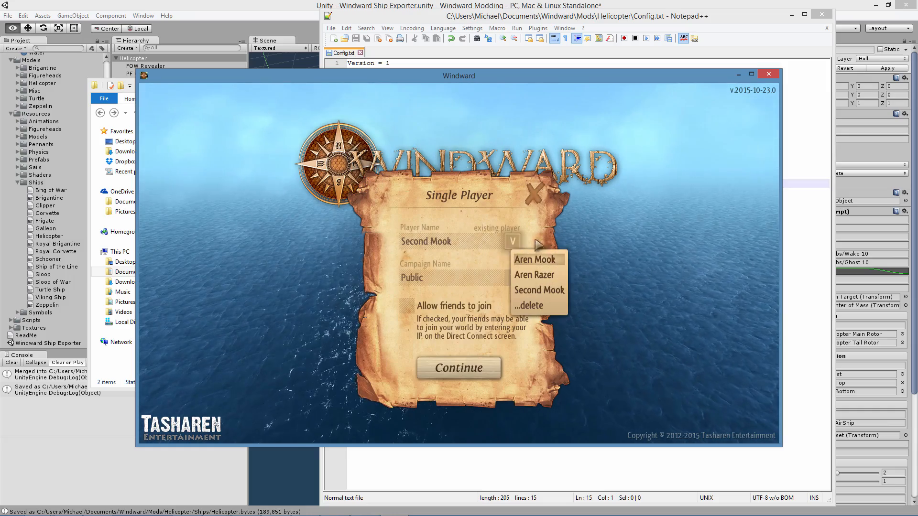
left_click(473, 218)
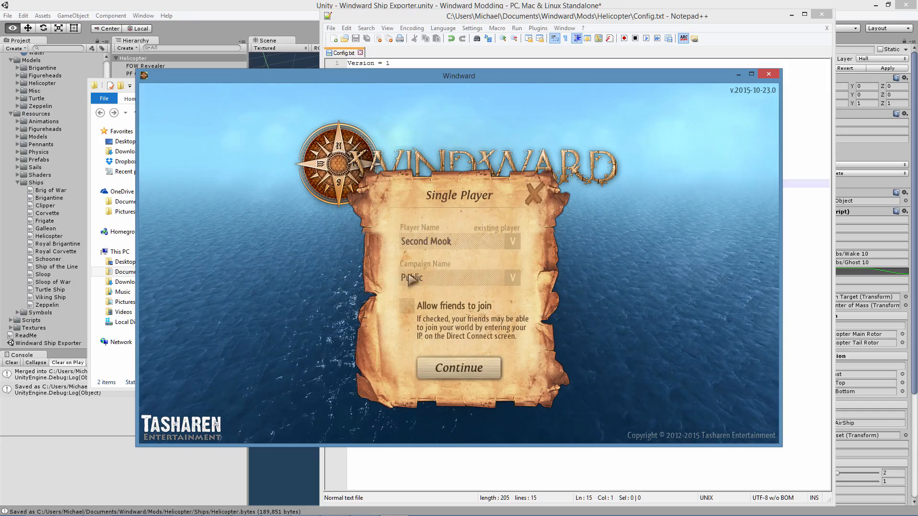
left_click(469, 369)
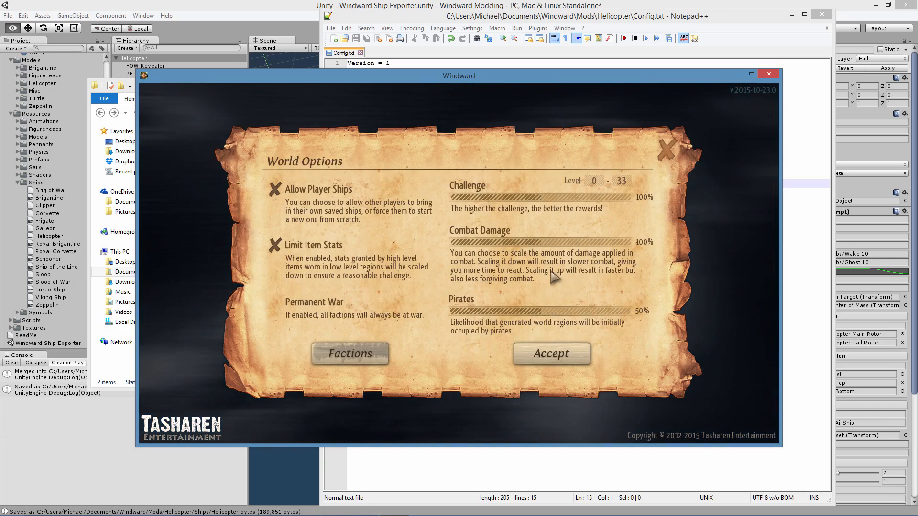
Accept the default world options and the new-mods binding, and start playing in the generated 9x9 world.
left_click(551, 353)
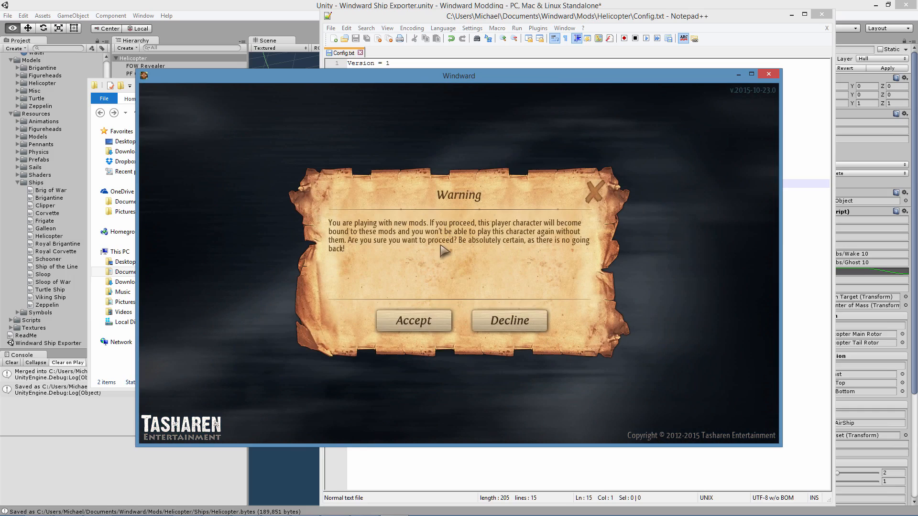
left_click(420, 324)
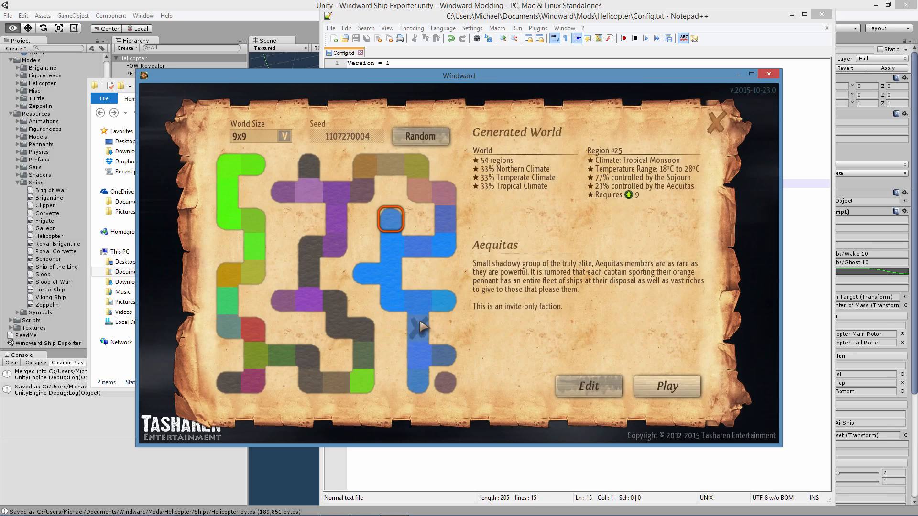
left_click(689, 382)
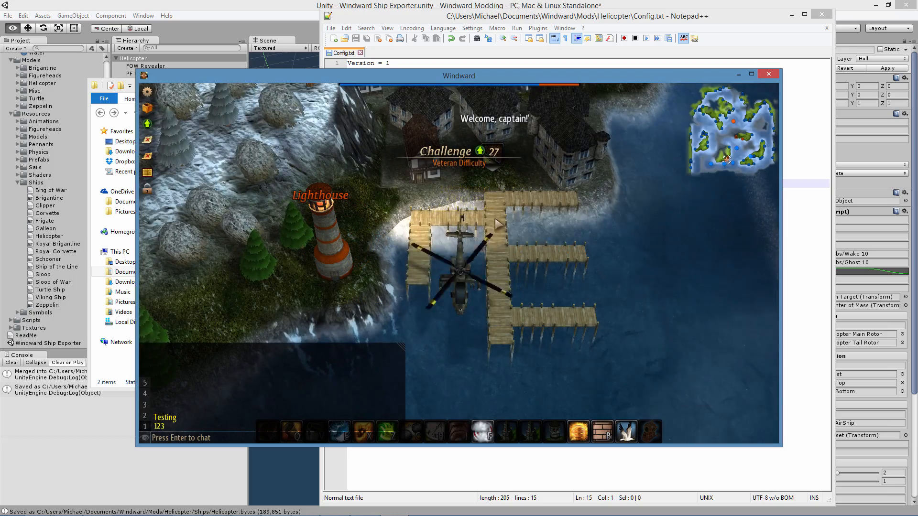
Test-fly the helicopter out over the water beside Anon's docks and steer it back to the town.
scroll(626, 254, "down", 3)
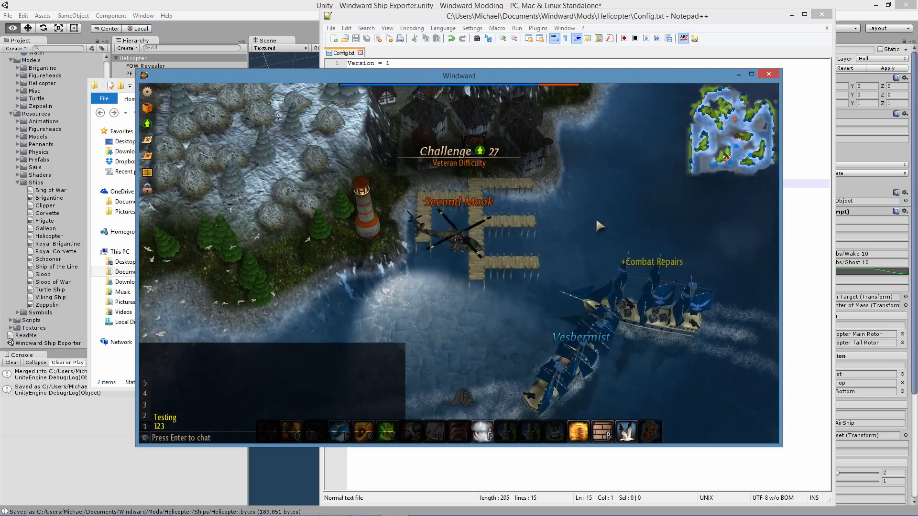
scroll(529, 269, "up", 2)
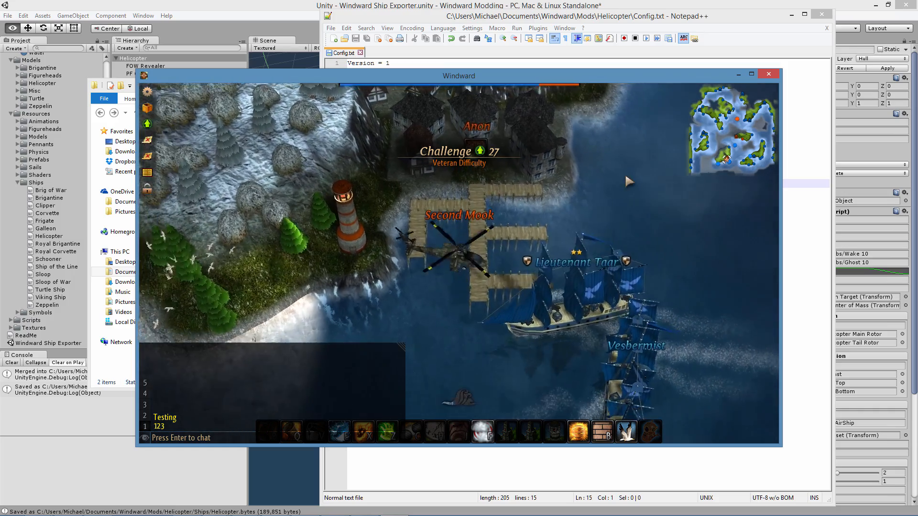
scroll(648, 404, "down", 2)
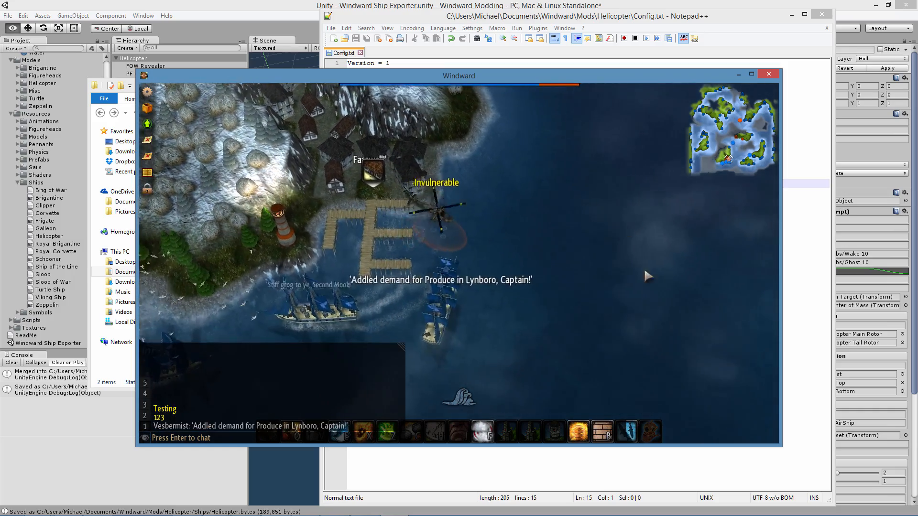
key("a")
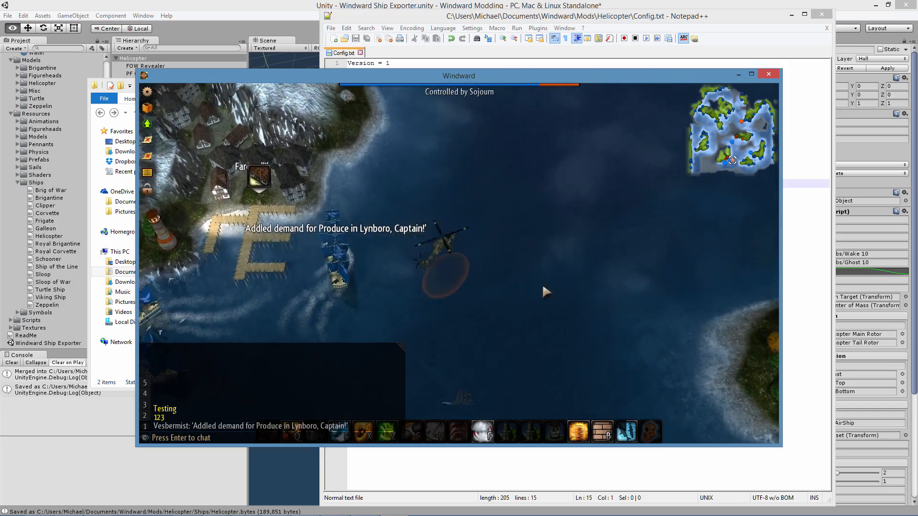
key("a")
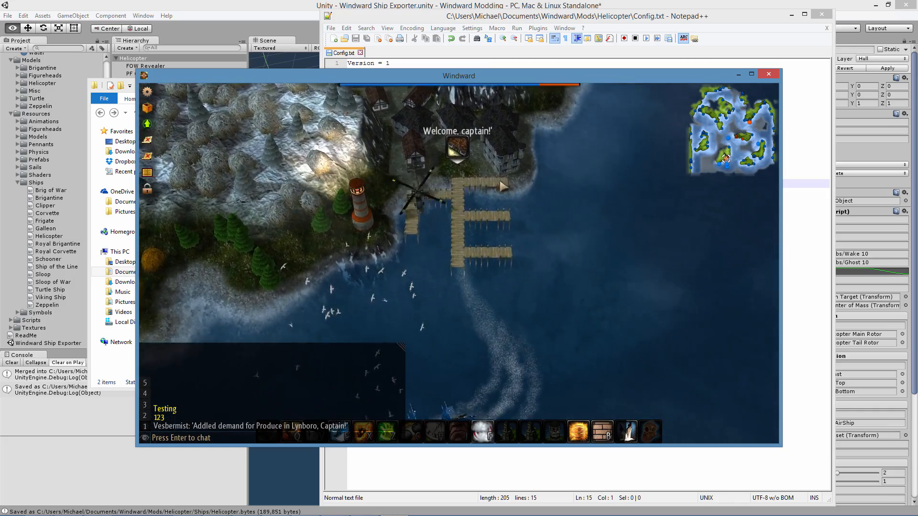
Check the stats of the ZPL-1700 entry in Anon's ship list and leave the town.
left_click(290, 281)
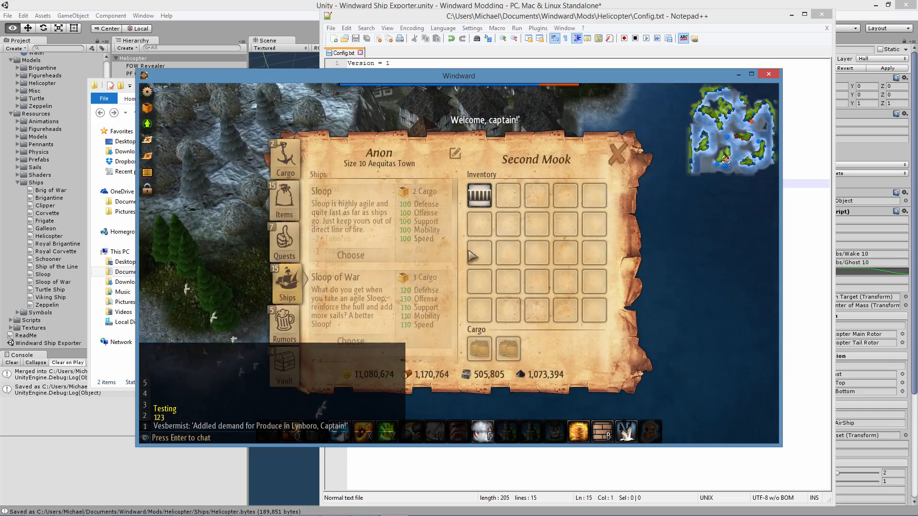
left_click_drag(456, 189, 466, 362)
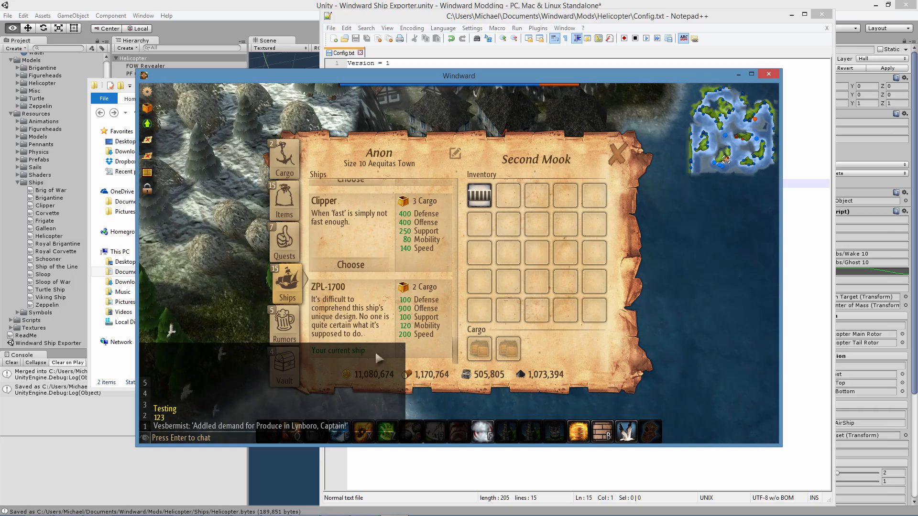
left_click(617, 154)
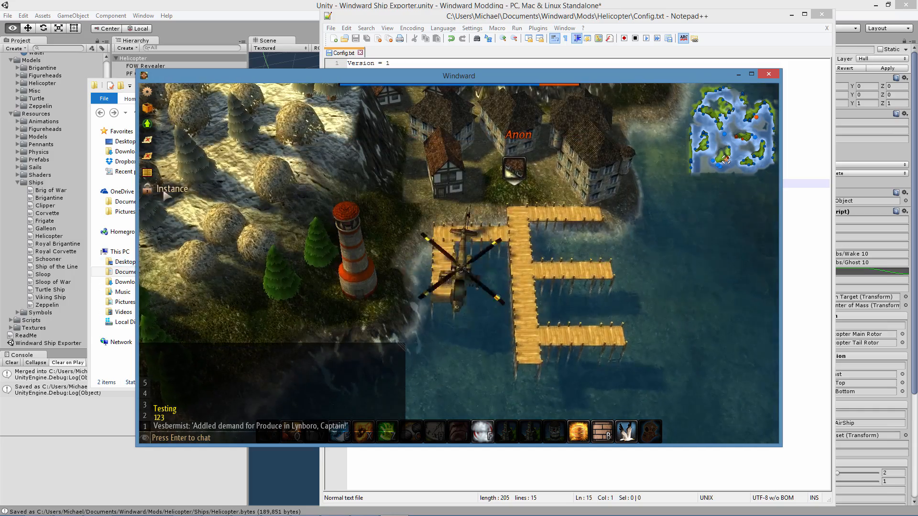
Create a private region instance with Combat as the desired activity and enter it.
left_click(148, 189)
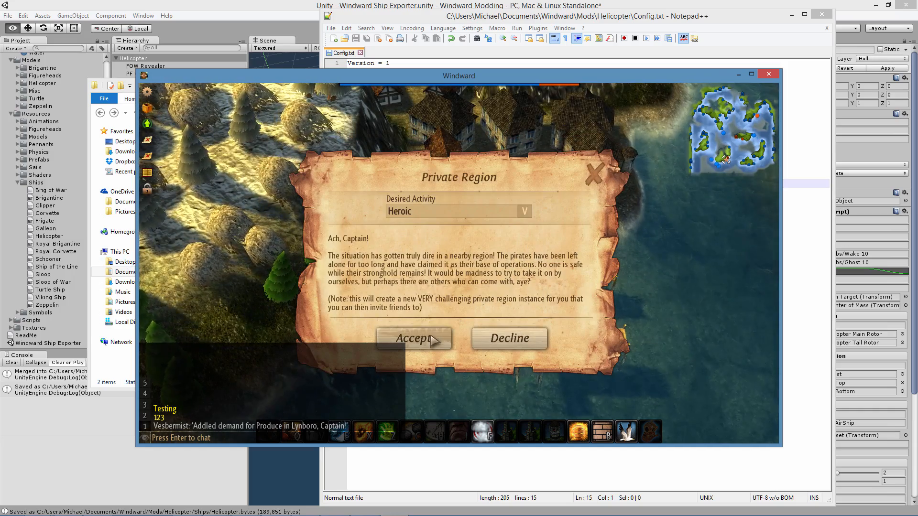
left_click(455, 215)
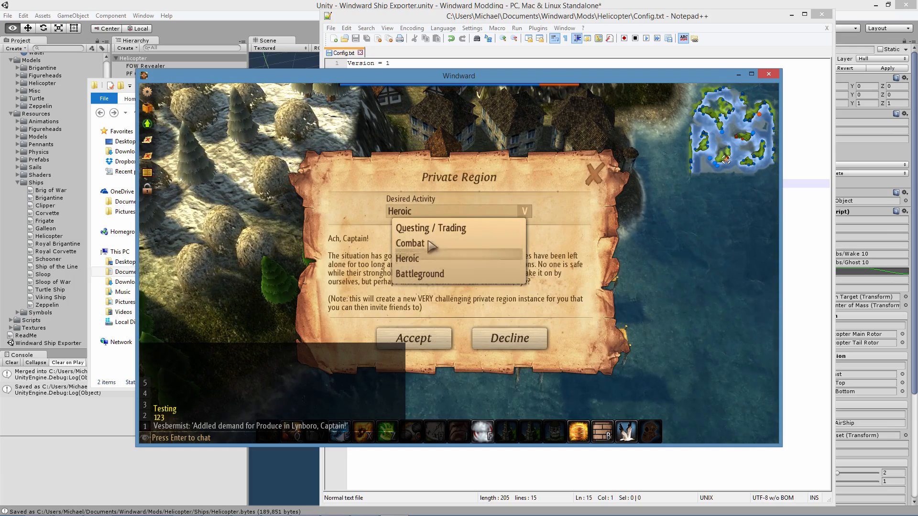
left_click(432, 245)
left_click(439, 340)
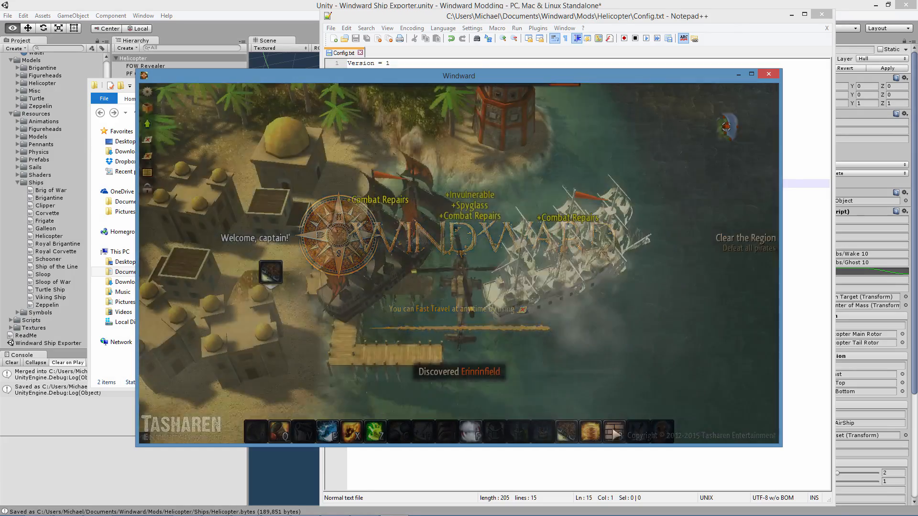
Test the helicopter's Fly skill in the private region and look over the captain's talents.
scroll(642, 395, "down", 3)
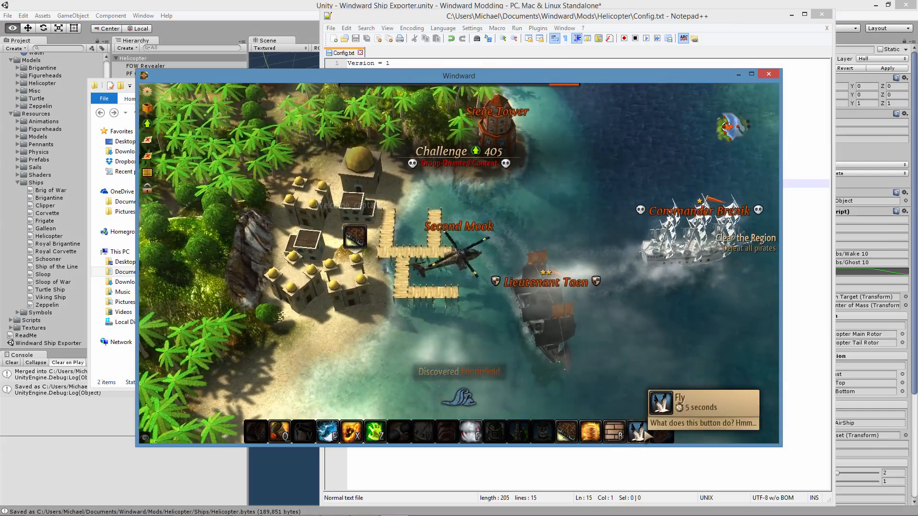
left_click(639, 432)
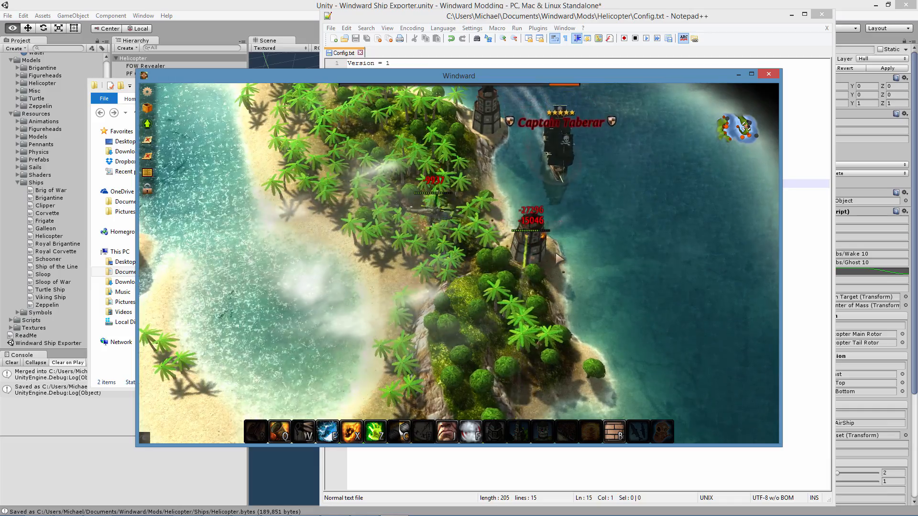
key("m")
key("t")
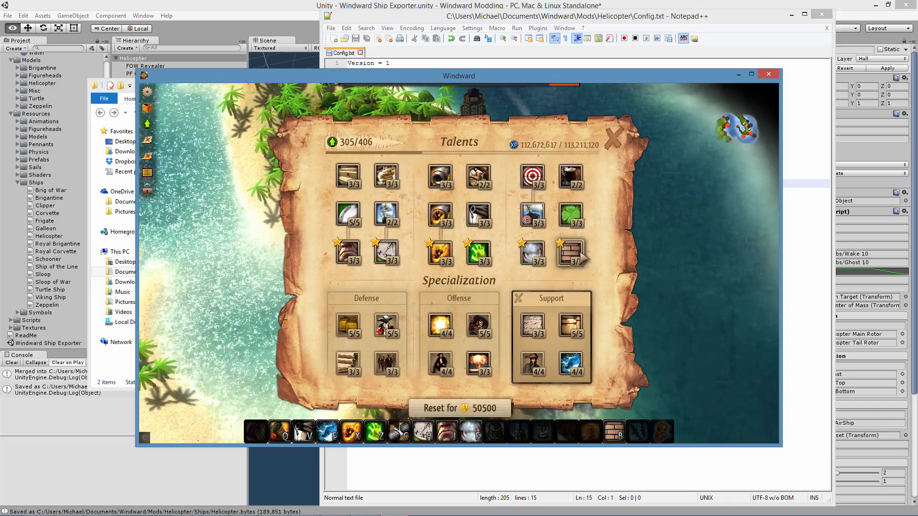
left_click(607, 139)
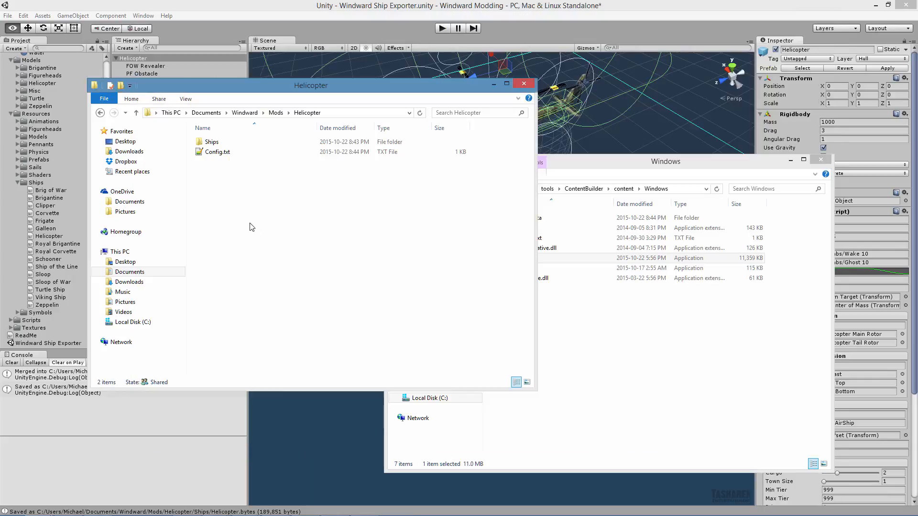
Switch to File Explorer, check the model file in the Helicopter mod's Ships subfolder and return to the mod folder.
double_click(231, 144)
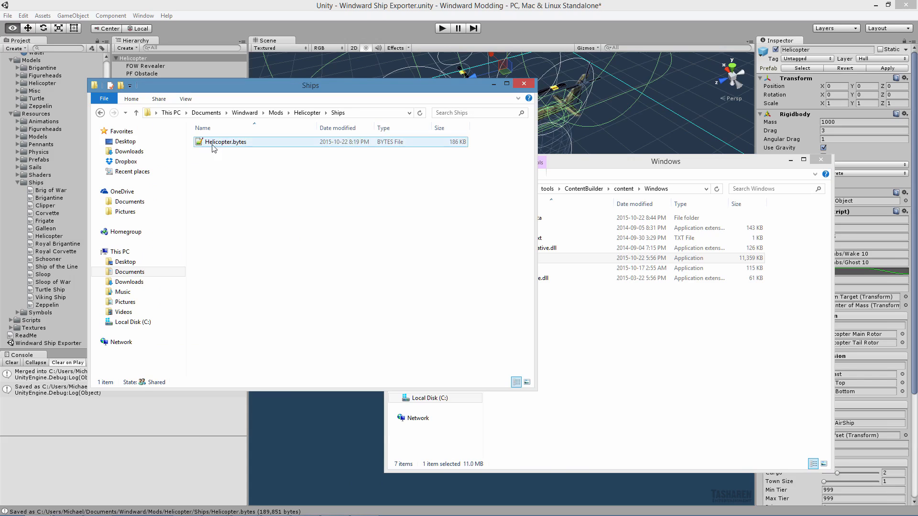
left_click(101, 114)
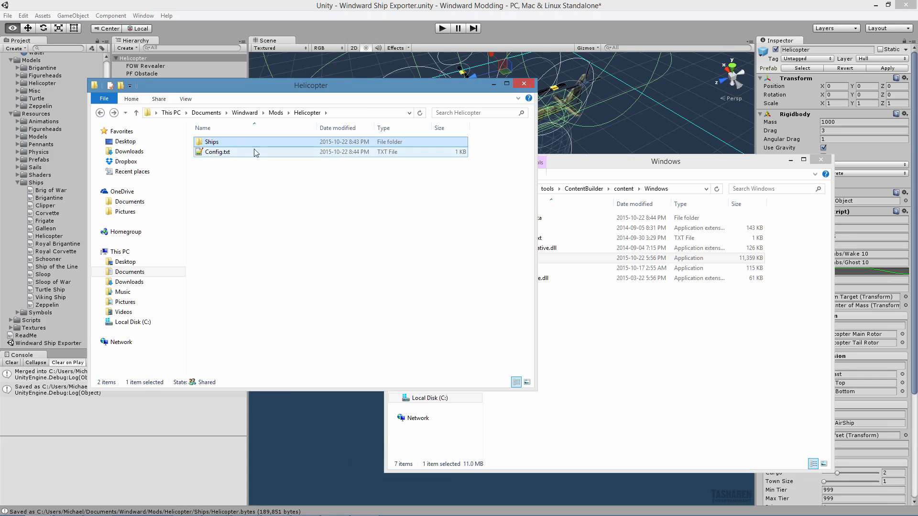
Create a text document named Localization.txt in the Helicopter mod folder and open it for editing.
right_click(224, 187)
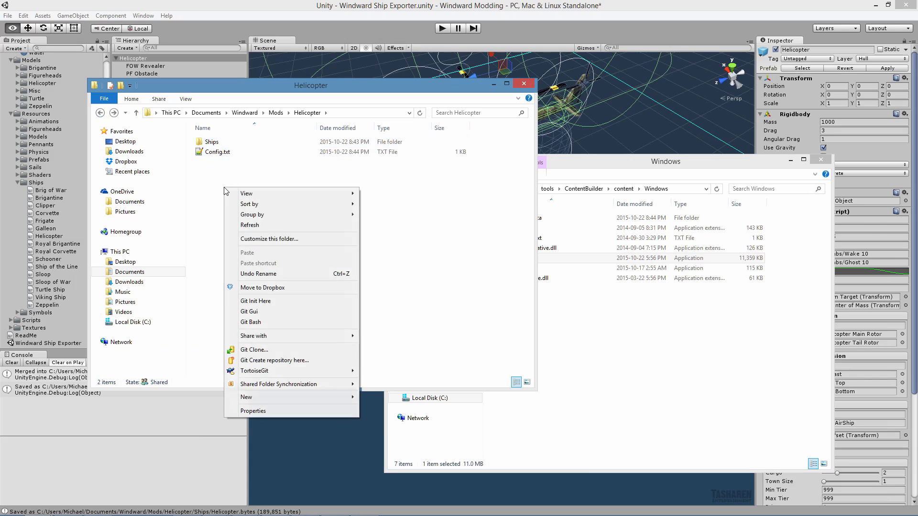
mouse_move(272, 338)
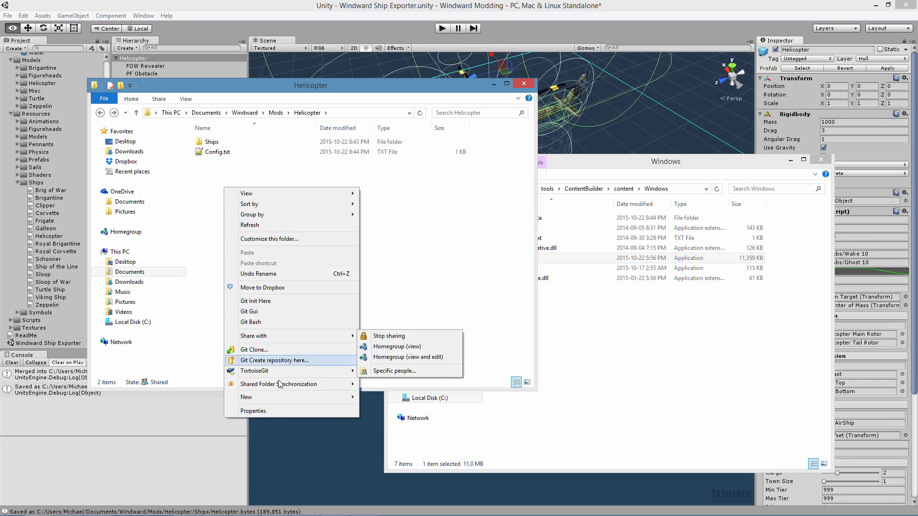
mouse_move(272, 398)
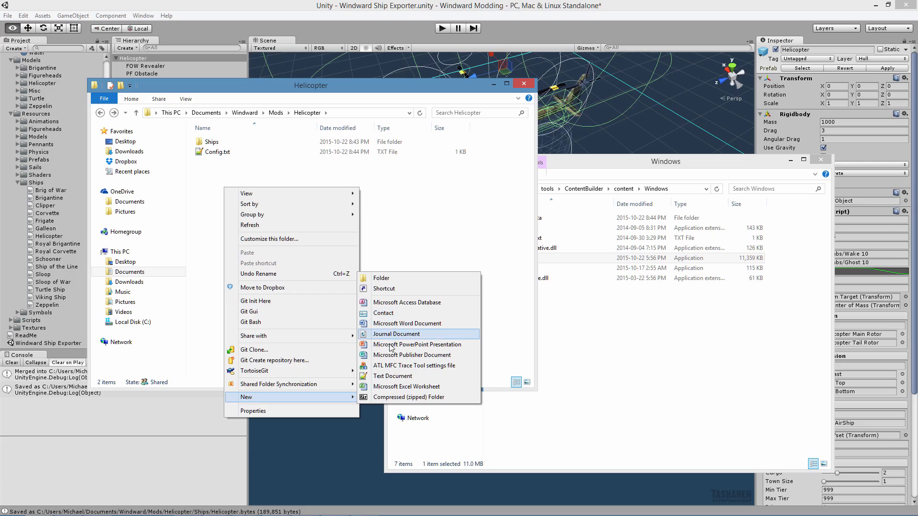
left_click(392, 376)
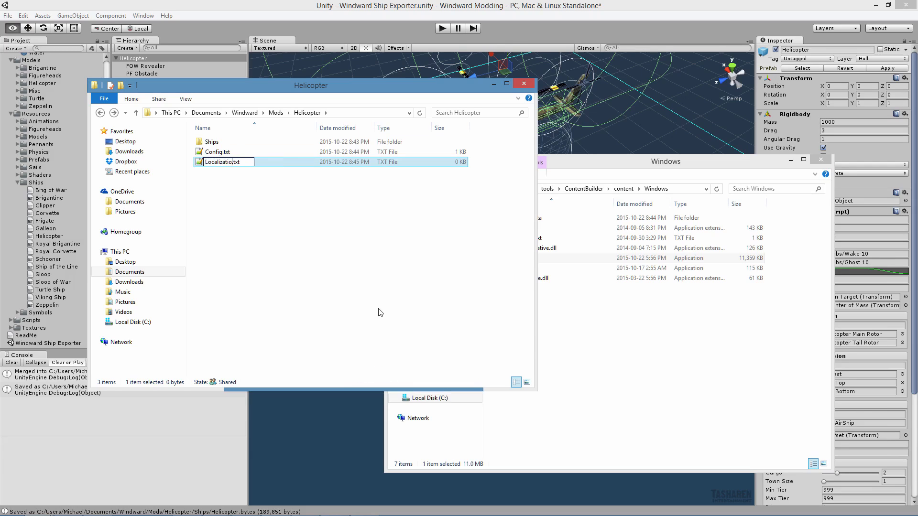
key("Return")
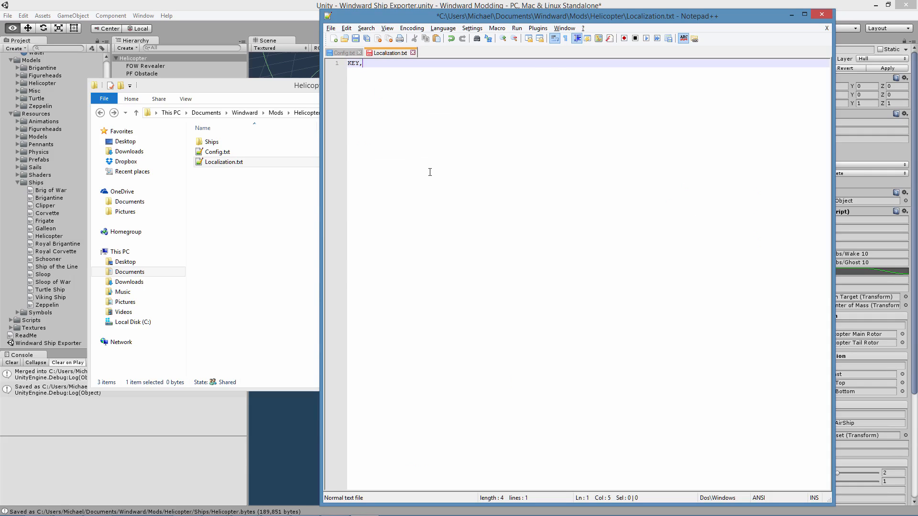
Write the lines KEY,English, Helicopter,Helicopter and Helicopter Info,"Newly modded ship!" in Localization.txt and save it.
key("Return")
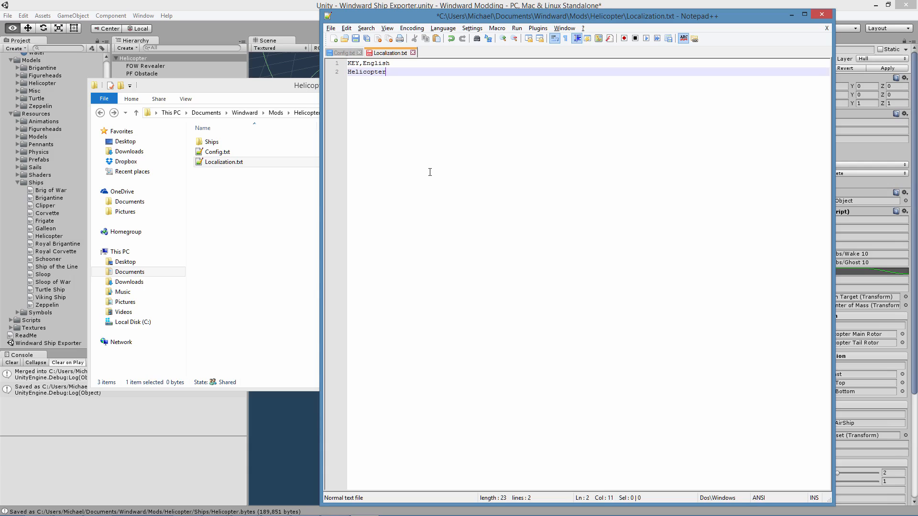
key("Return")
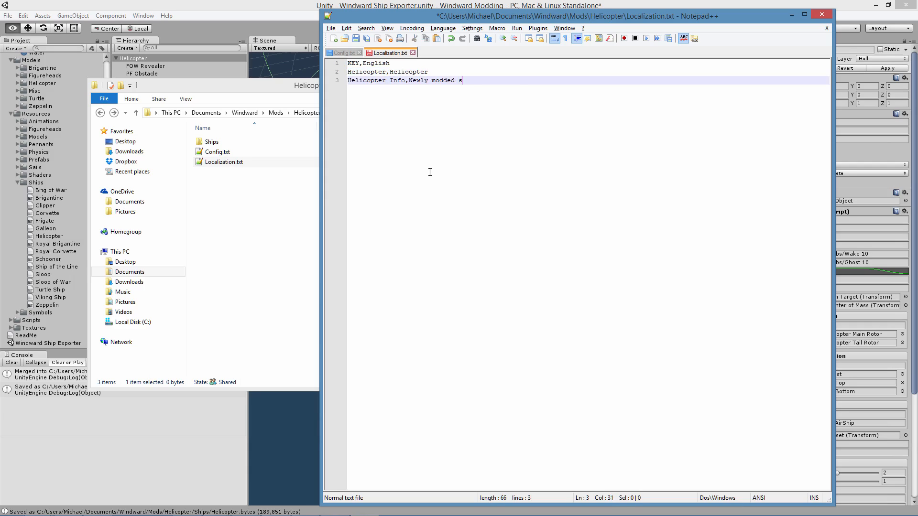
key("ctrl+s")
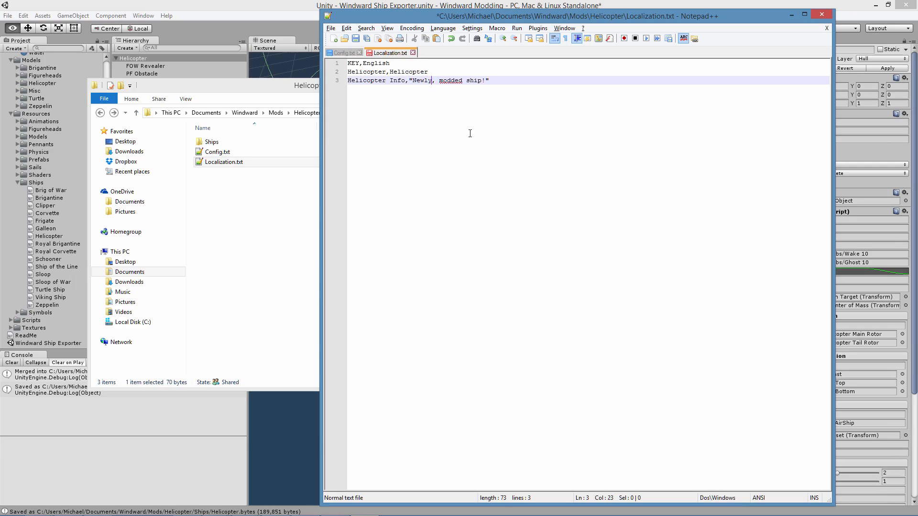
key("ctrl+s")
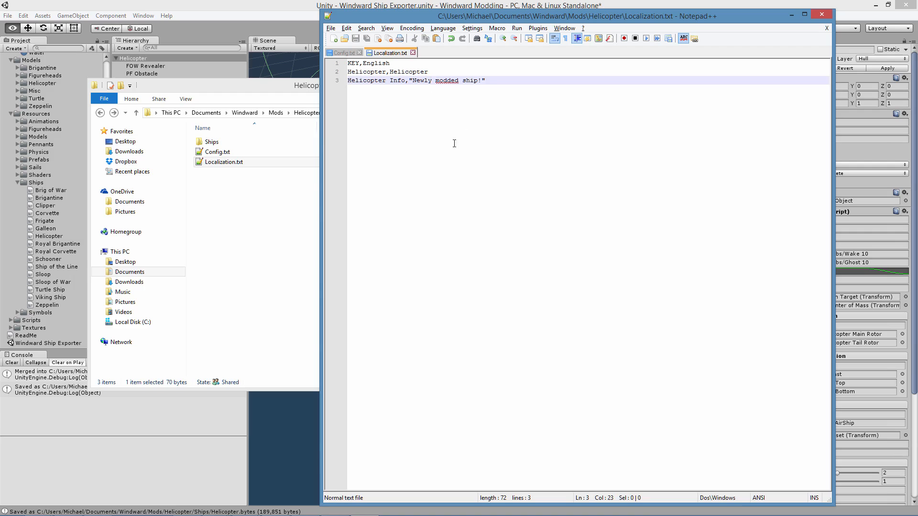
Launch Windward.exe from the ContentBuilder Windows folder and accept the mod list with Helicopter enabled.
left_click(257, 192)
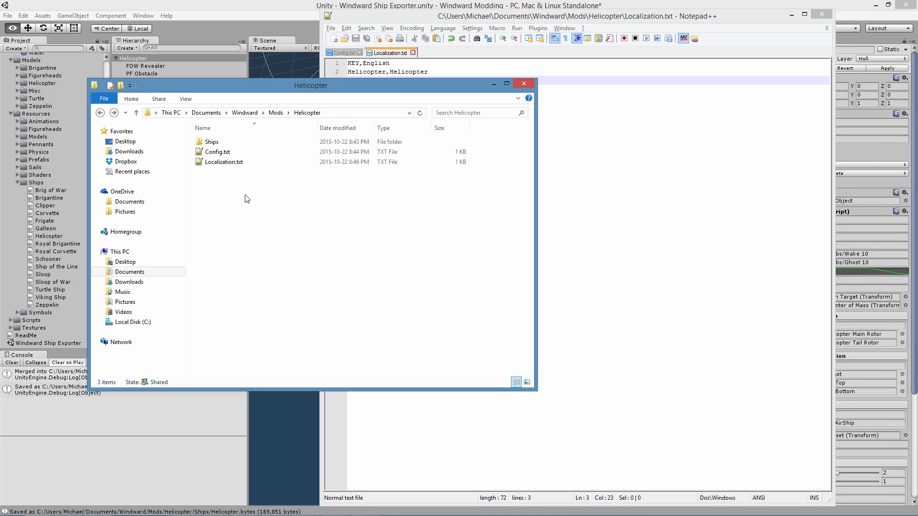
mouse_move(37, 506)
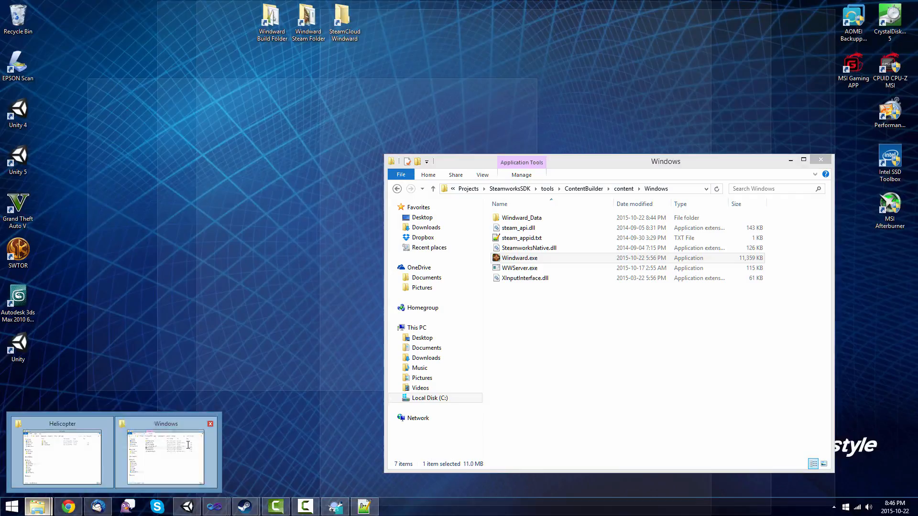
left_click(187, 445)
double_click(525, 259)
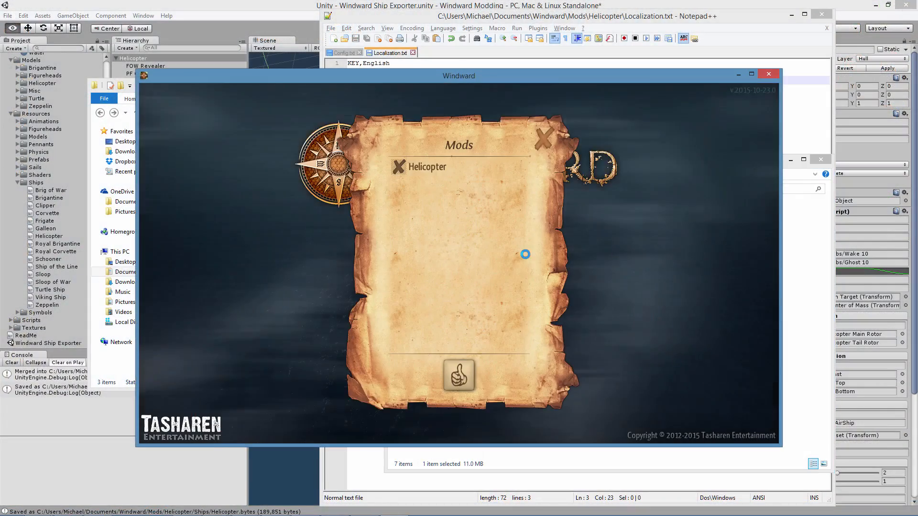
left_click(457, 386)
Start a single-player game with the existing player in the Public campaign and enter the generated world.
left_click(459, 219)
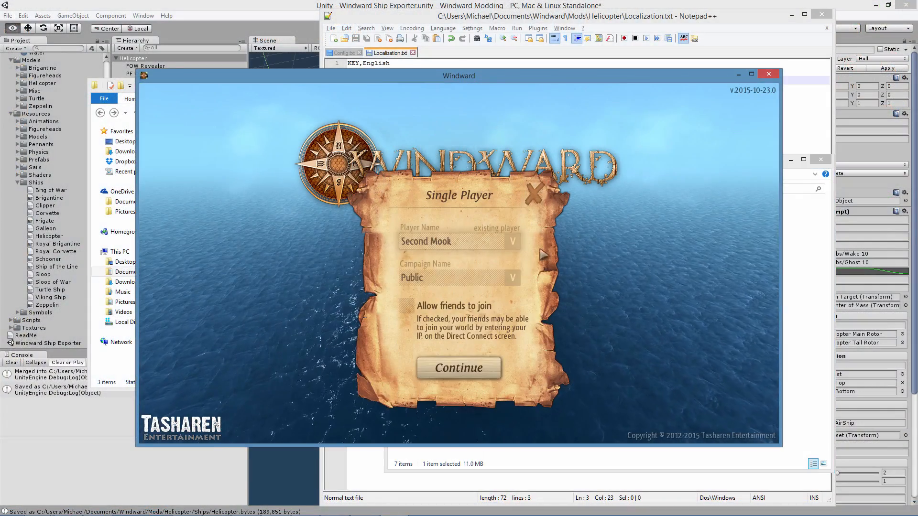
left_click(460, 374)
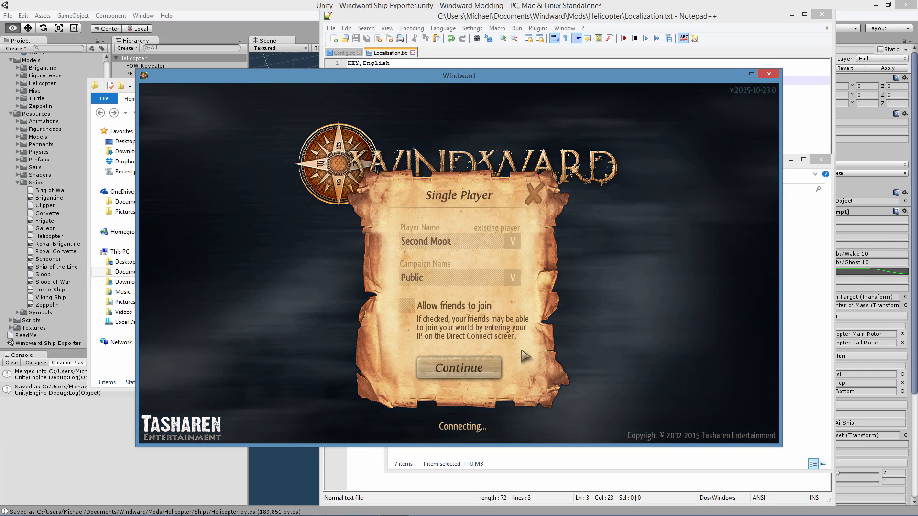
left_click(567, 354)
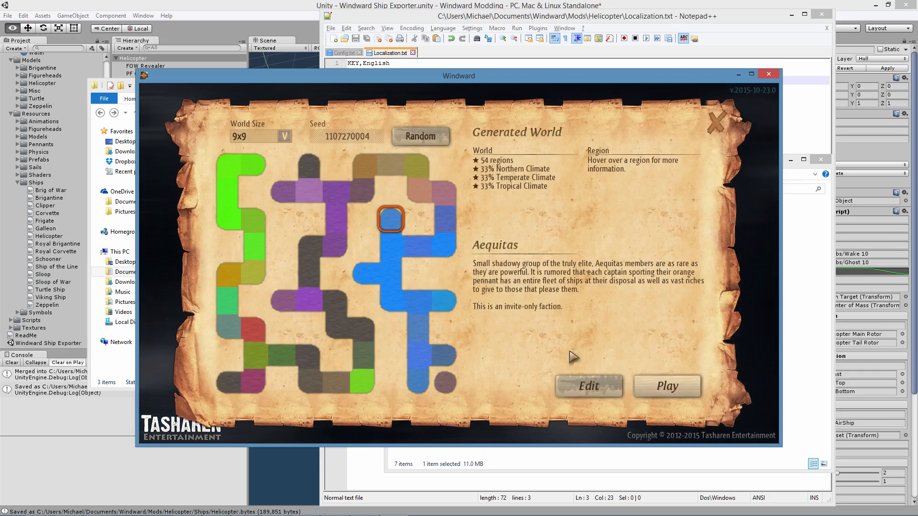
left_click(662, 384)
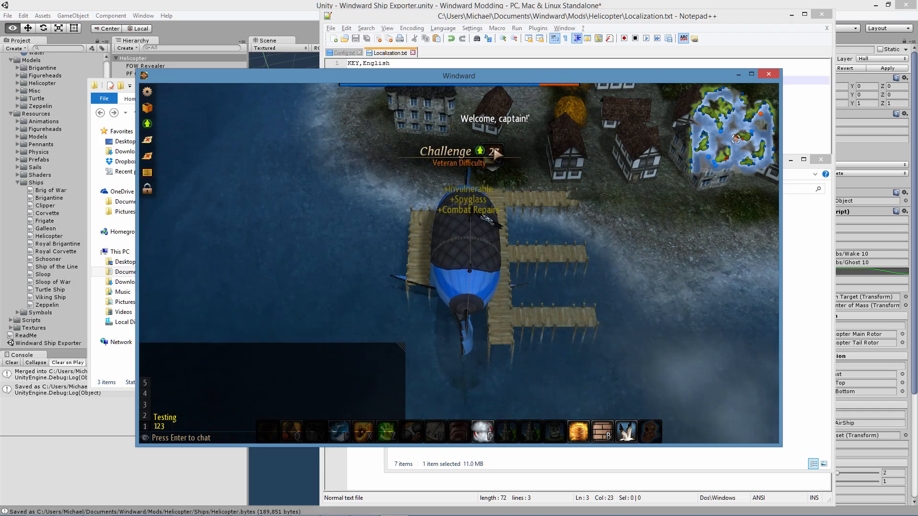
Enter Nueva Qurtuba and check the Helicopter's name and description in the town's ship list.
left_click(494, 149)
left_click(289, 285)
scroll(445, 311, "down", 6)
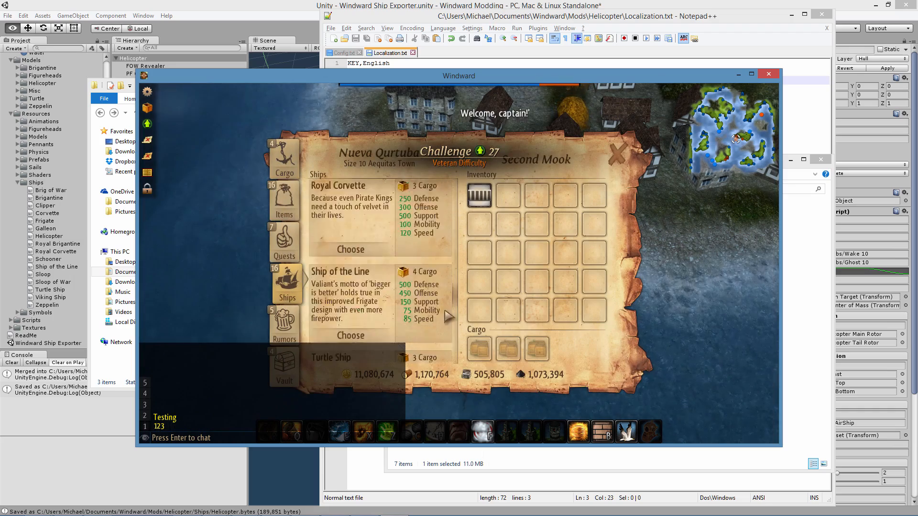
scroll(448, 316, "down", 5)
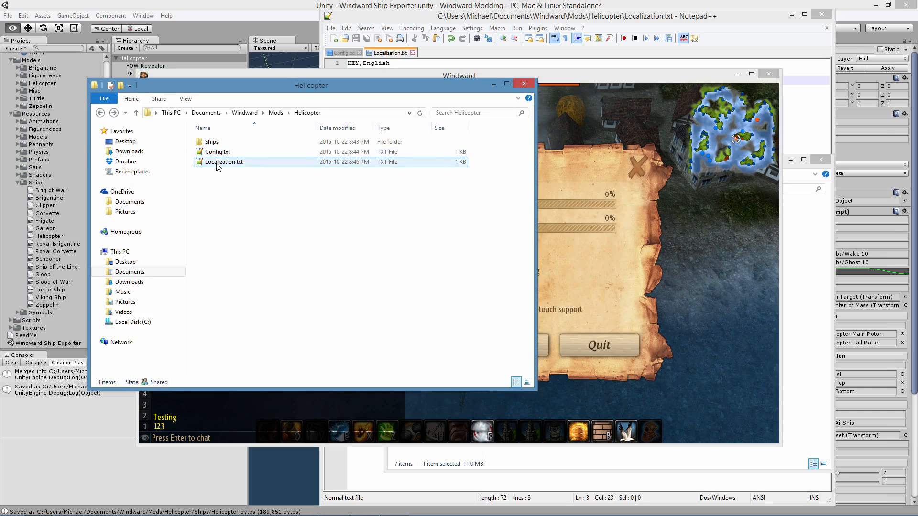
Review the files in the Helicopter mod folder, return to Windward and close the game menu.
left_click(277, 193)
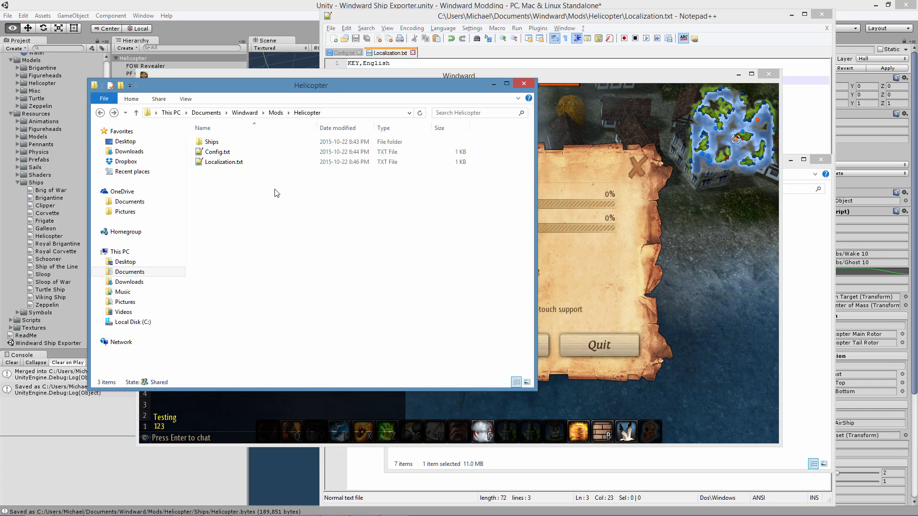
left_click(609, 164)
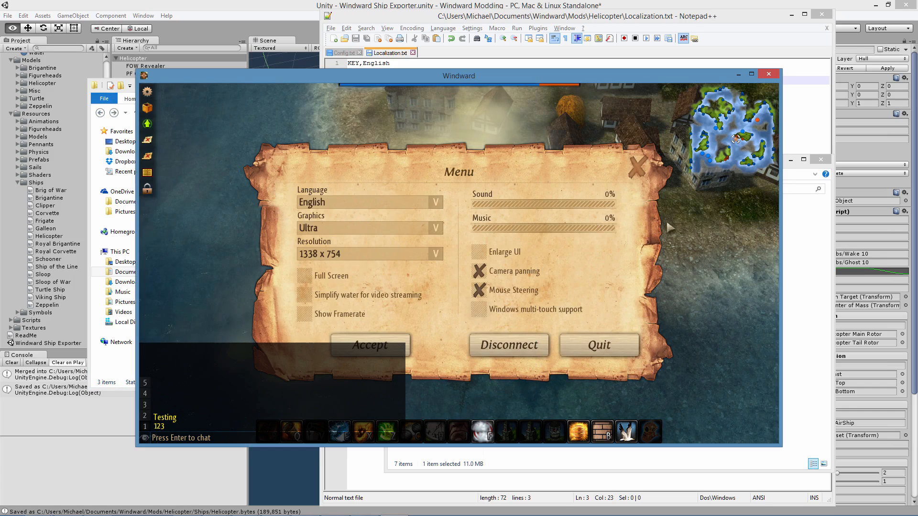
left_click(641, 169)
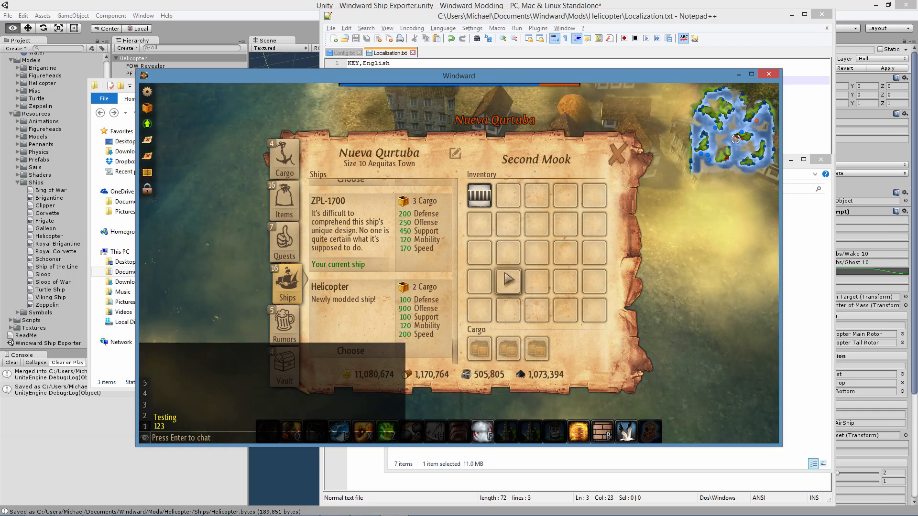
Switch to Unity and try to place the Brig of War file from Resources/Ships into the scene.
left_click(492, 5)
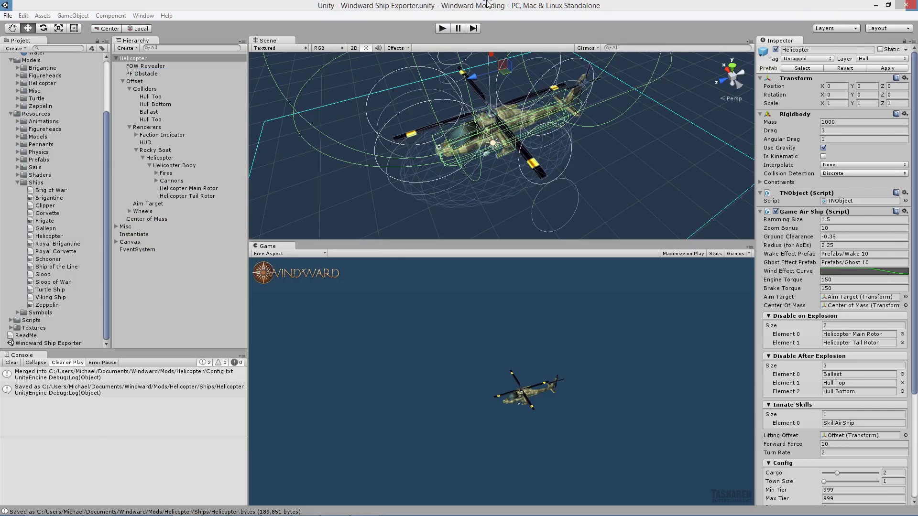
left_click(48, 190)
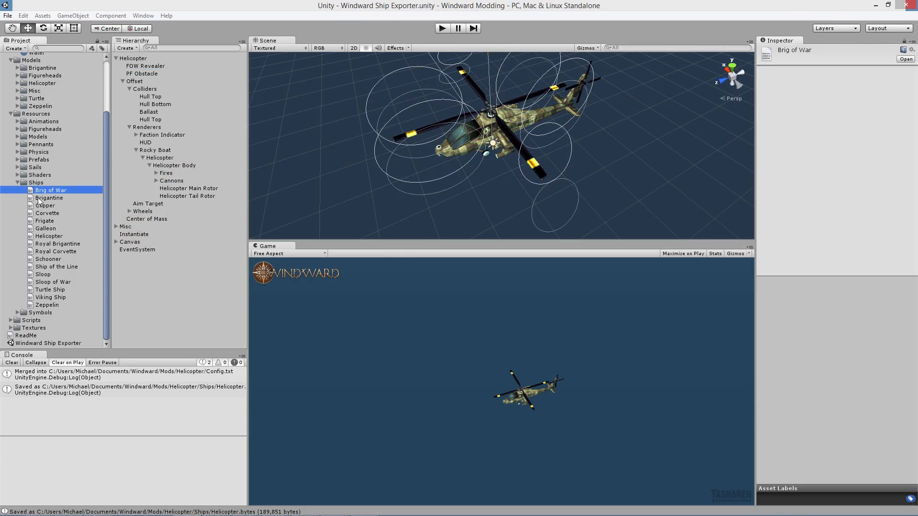
left_click(44, 305)
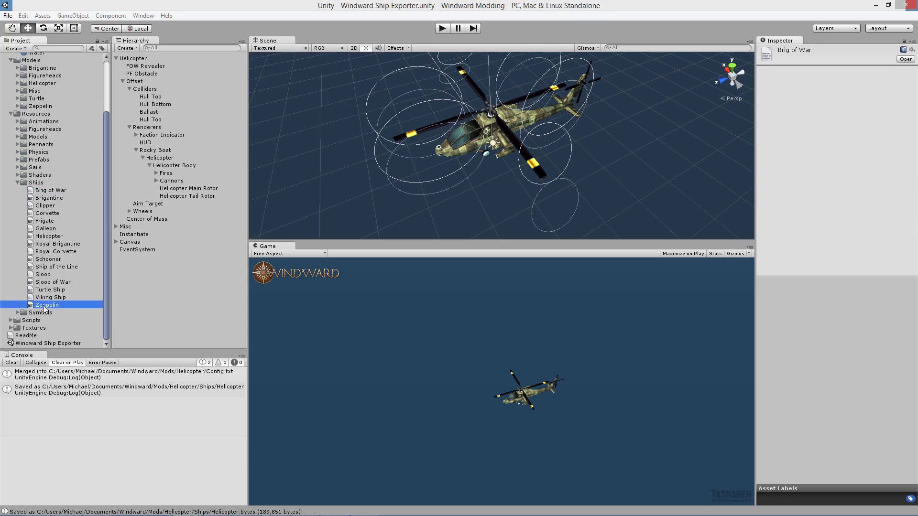
left_click(48, 192, "shift")
left_click(48, 192)
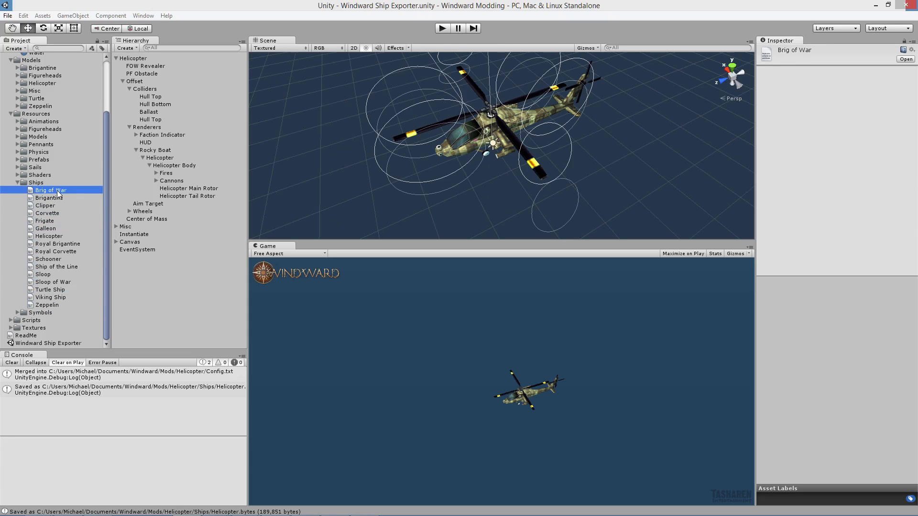
left_click_drag(56, 191, 416, 206)
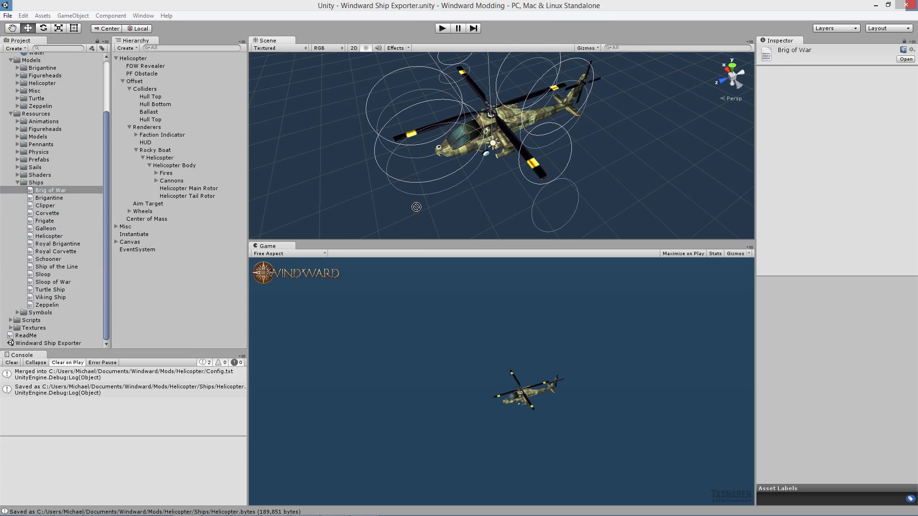
Deactivate the Helicopter object in the scene and collapse its hierarchy.
left_click(136, 59)
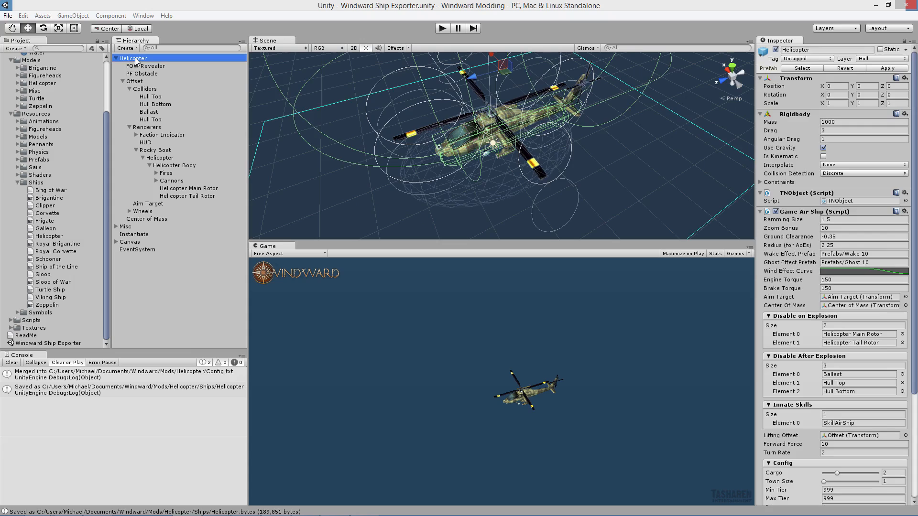
key("alt+shift+a")
left_click(117, 59)
Set the Instantiate object's Prefab Name to Ships/Viking Ship and run the scene.
left_click(136, 74)
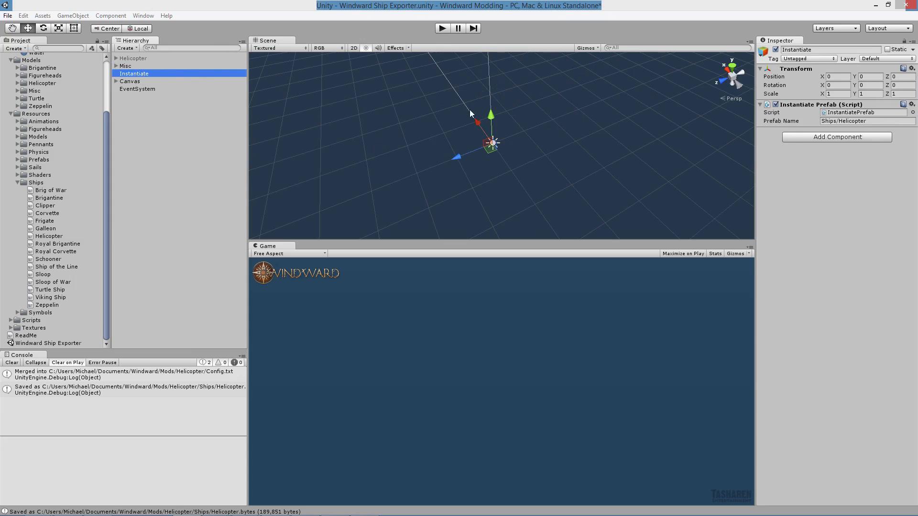
left_click_drag(840, 121, 876, 126)
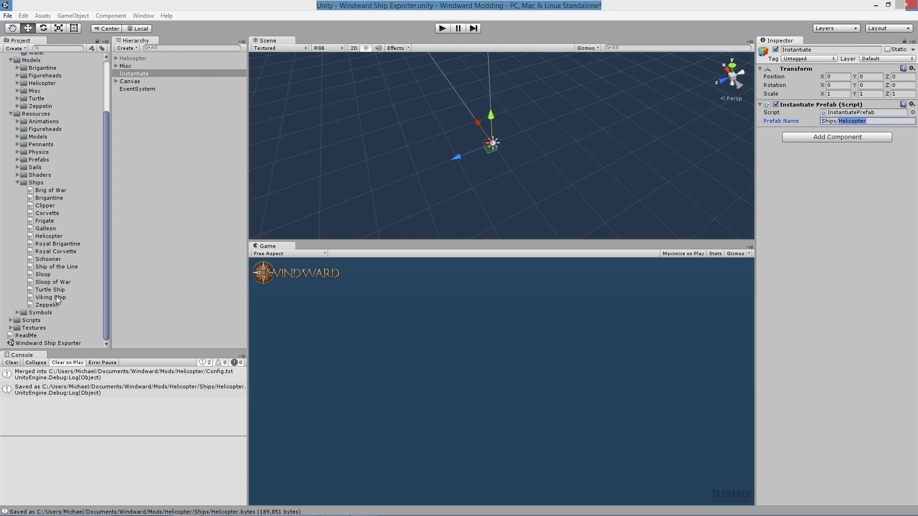
type("Viking Shi")
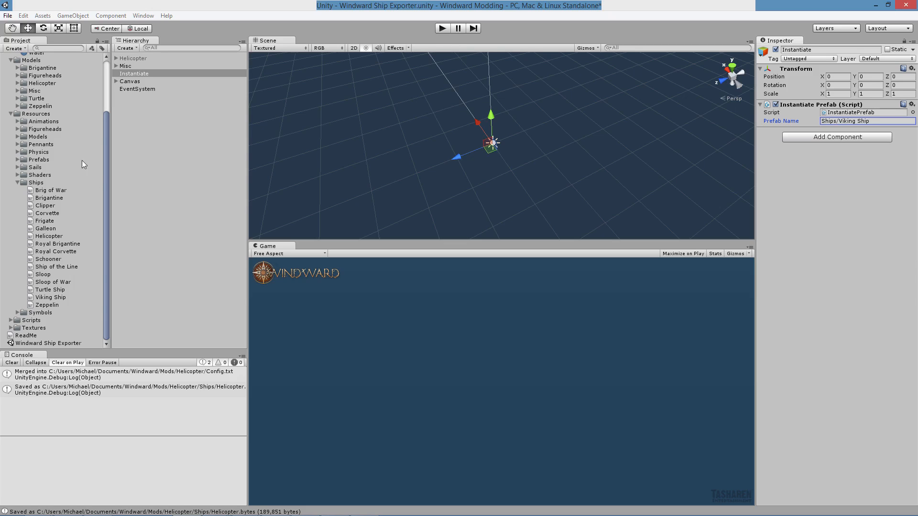
left_click(447, 27)
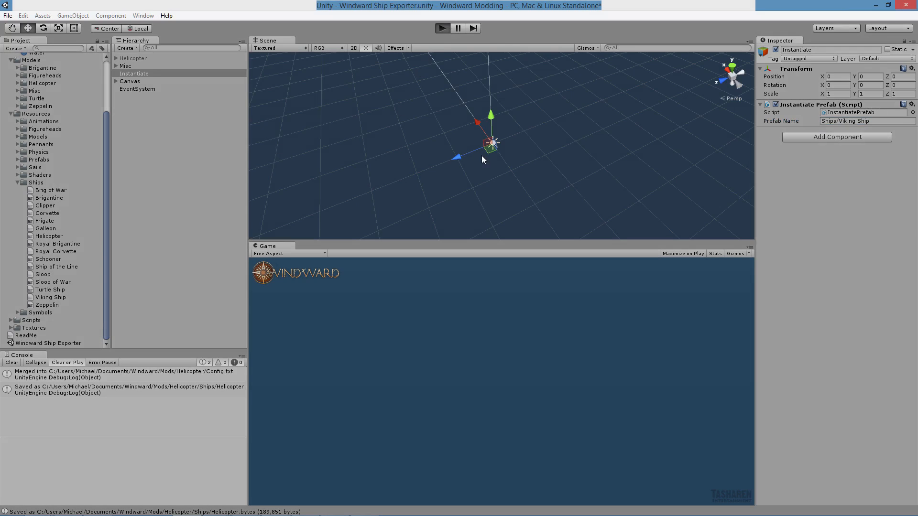
Examine the instantiated Viking Ship in the scene, including its faction indicator dome and Archers object.
left_click_drag(536, 190, 523, 157, "alt")
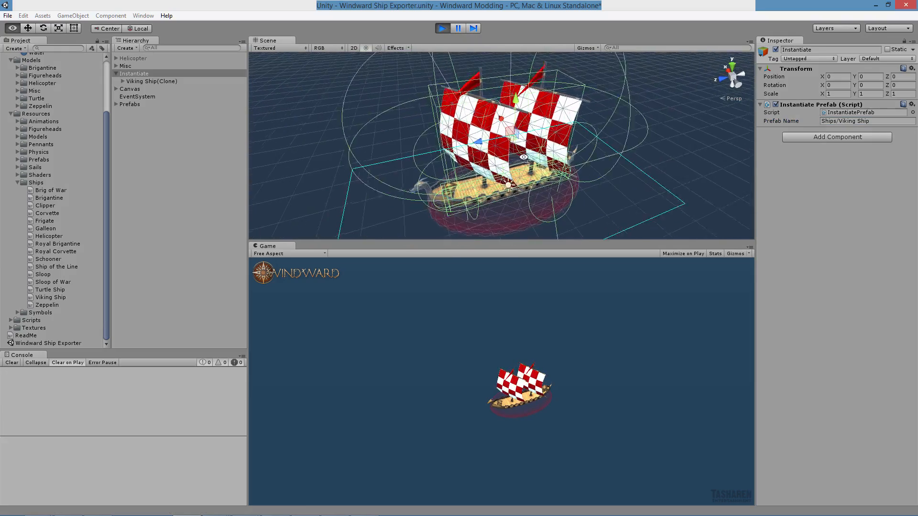
scroll(523, 157, "down", 3, "alt")
scroll(523, 157, "up", 6, "alt")
scroll(522, 160, "down", 1, "alt")
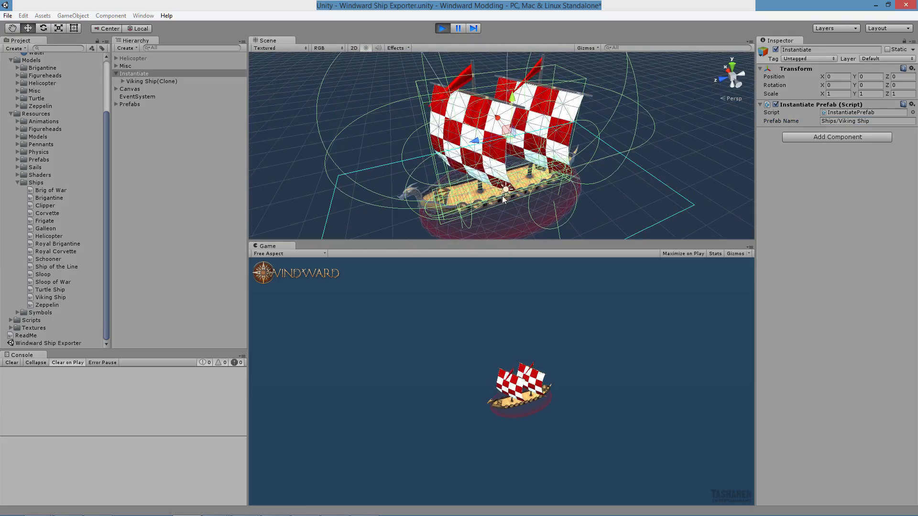
left_click(503, 200)
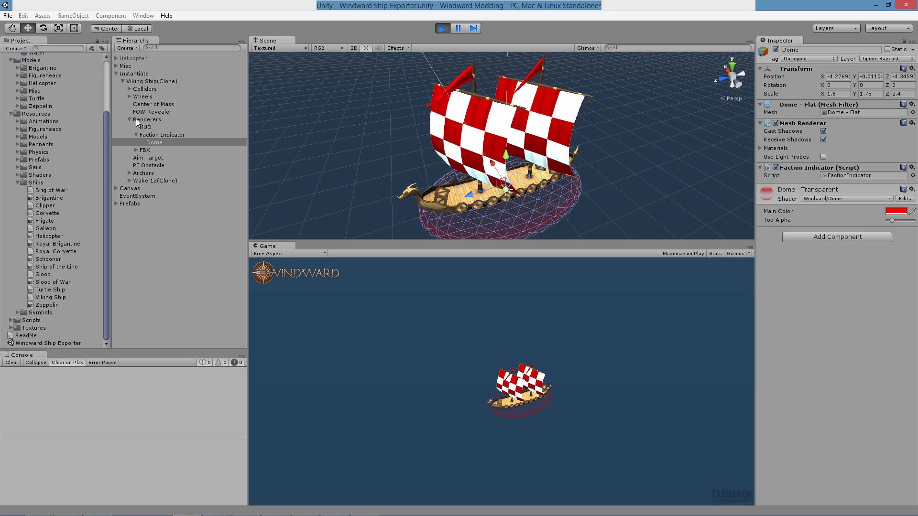
left_click(145, 173)
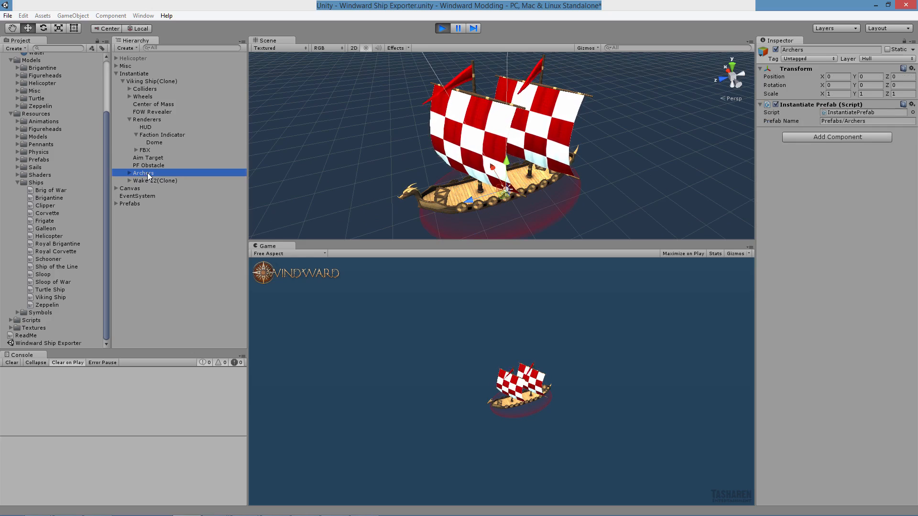
Examine the Archers object's Prefab Name and the script settings of its instantiated clone under the Viking Ship.
left_click(130, 121)
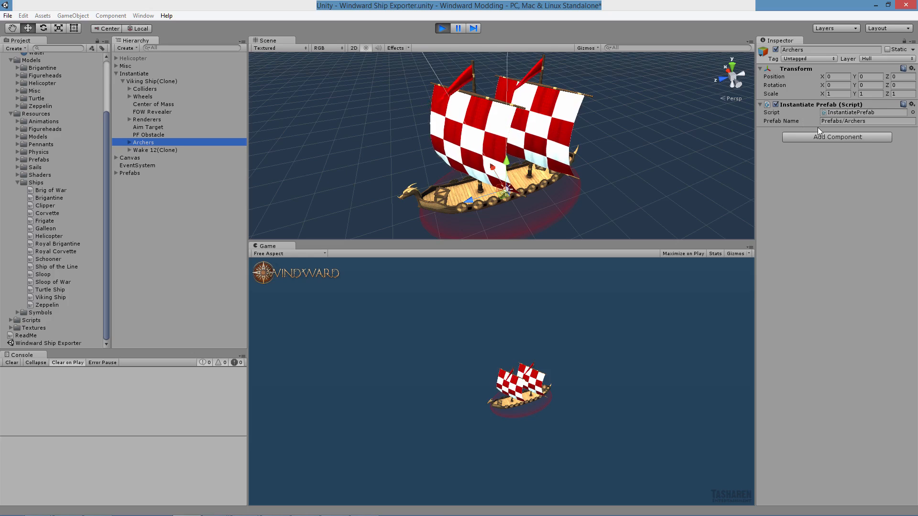
left_click(866, 121)
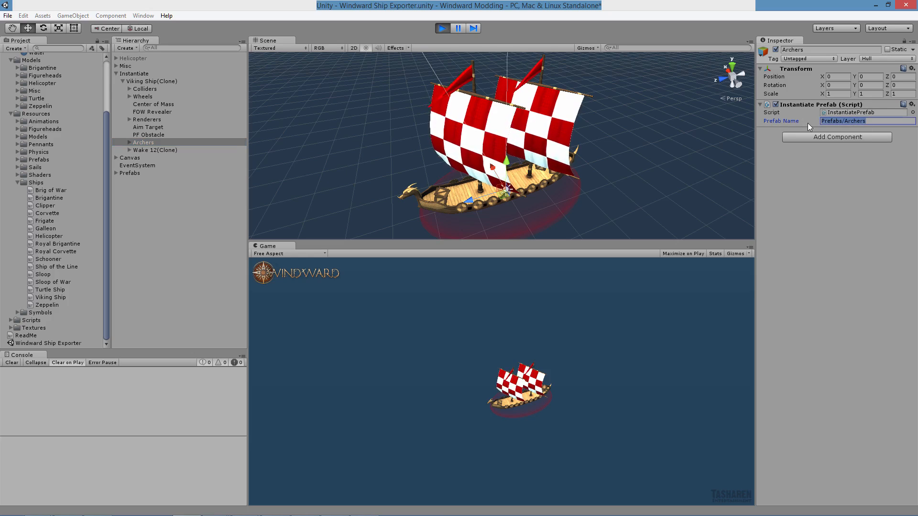
left_click(132, 142)
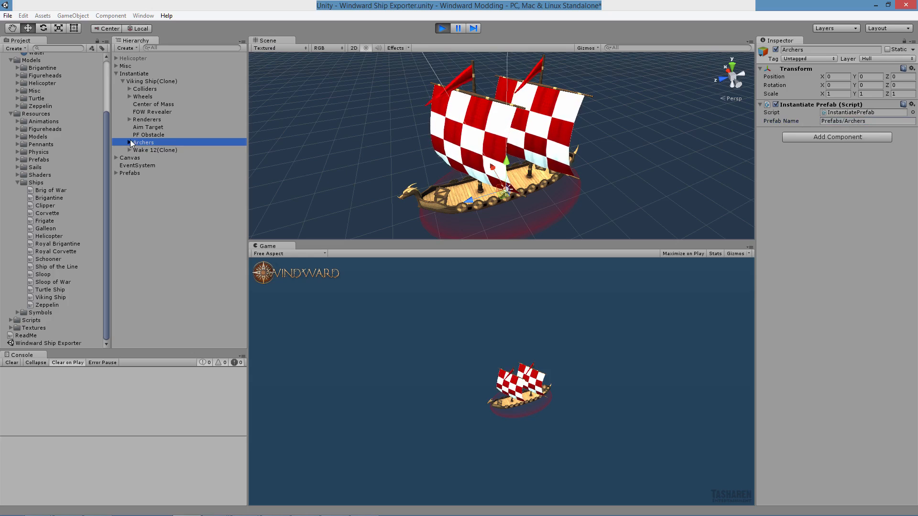
left_click(130, 143)
left_click(145, 150)
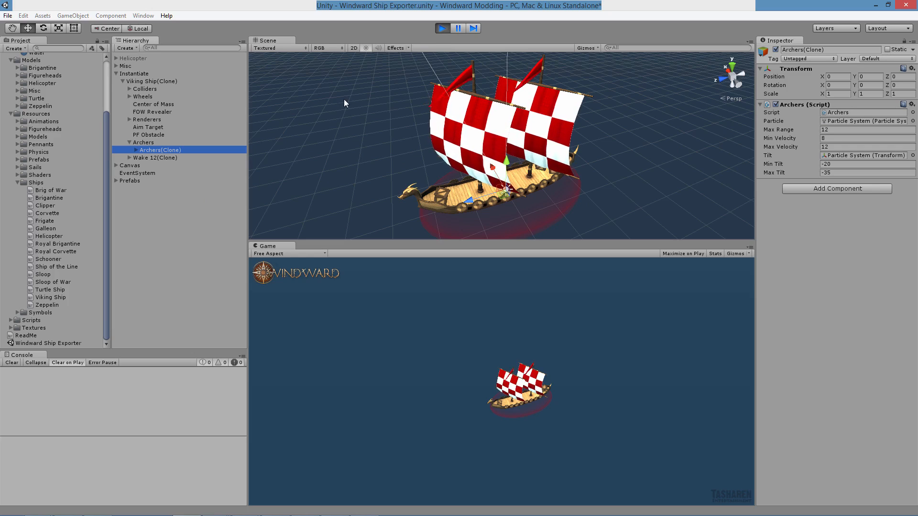
Stop the running scene and open the project's ReadMe file at its ship export instructions.
left_click(441, 29)
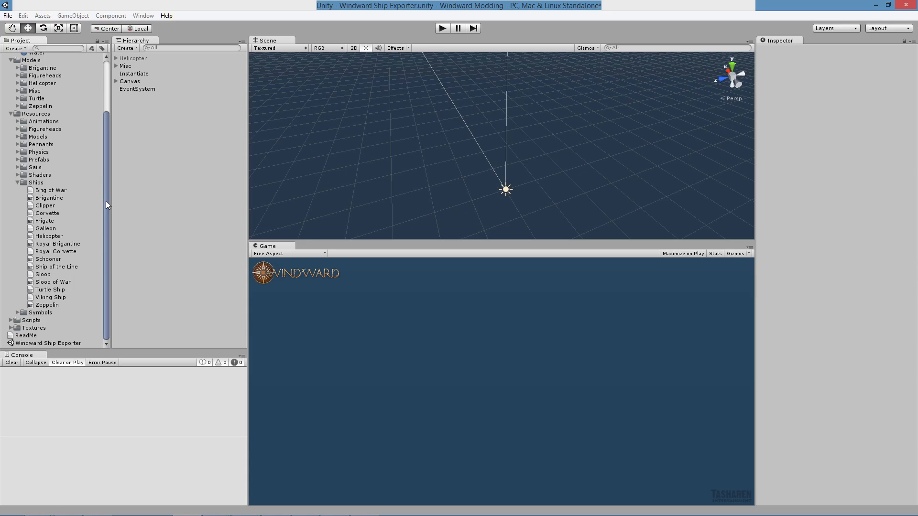
mouse_move(105, 201)
left_mouse_down()
mouse_move(114, 144)
mouse_move(108, 213)
left_mouse_up()
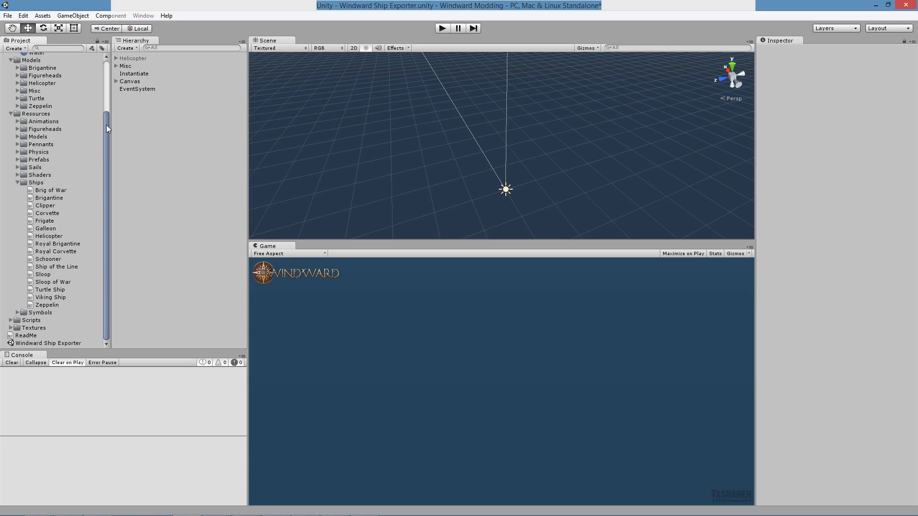
left_click_drag(106, 128, 31, 75)
left_click(11, 82)
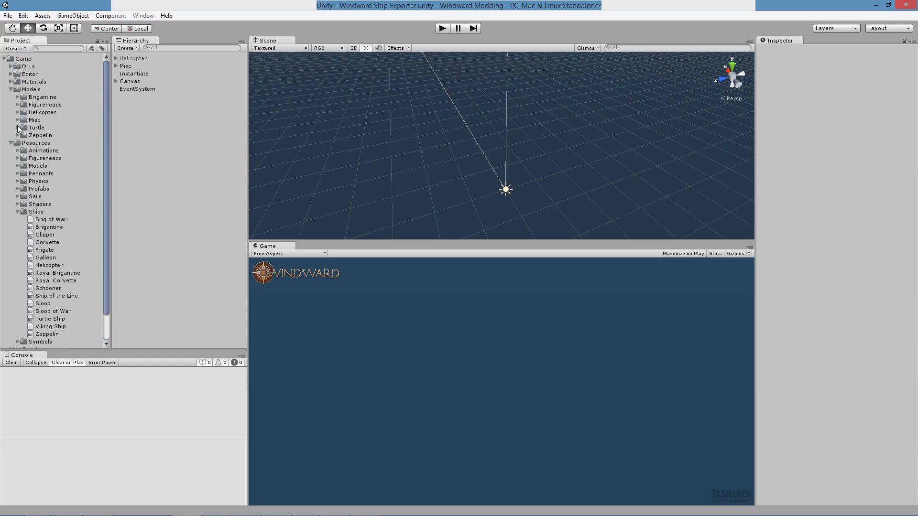
left_click(7, 141)
left_click(11, 143)
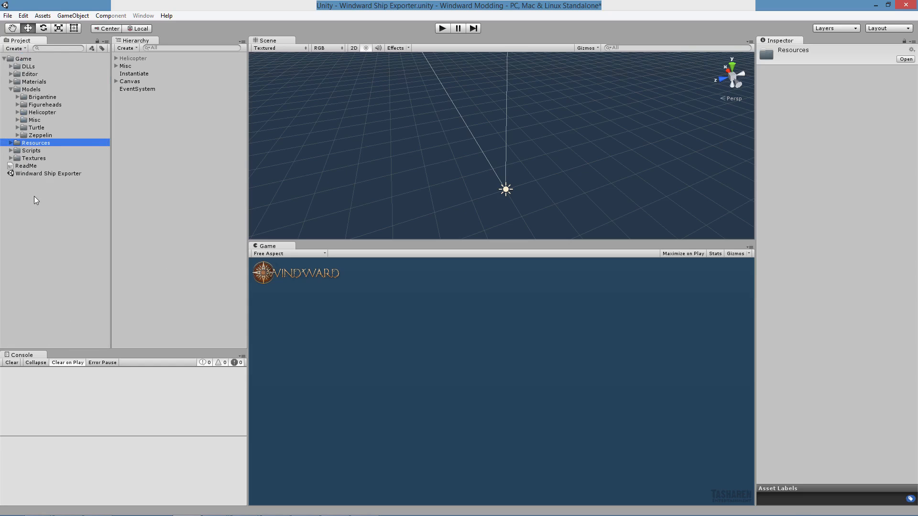
double_click(28, 165)
scroll(562, 308, "down", 5)
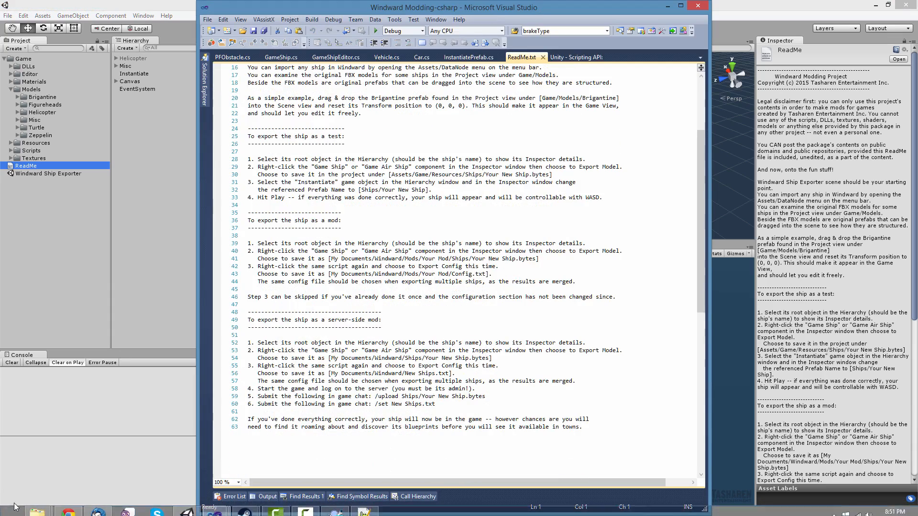
Switch to File Explorer's Helicopter mod folder and review its Config.txt file and the contents of its Ships folder.
mouse_move(37, 506)
mouse_move(168, 474)
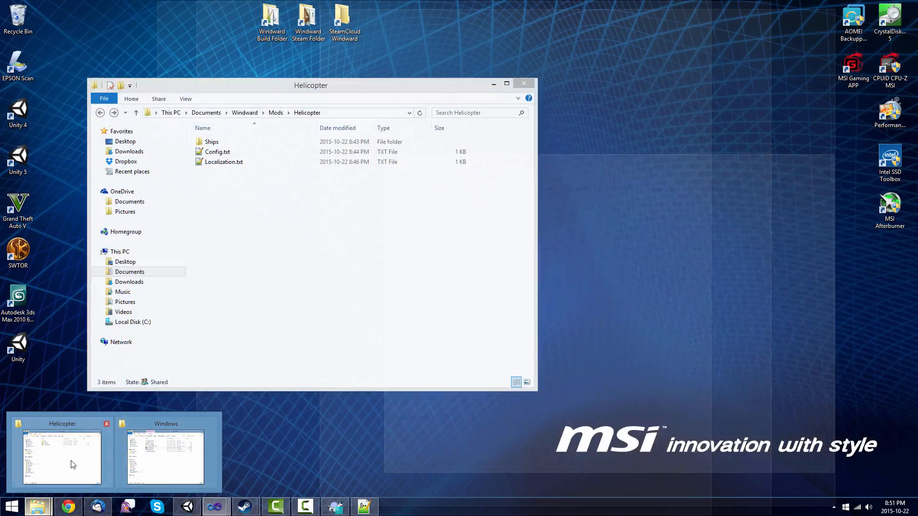
left_click(63, 457)
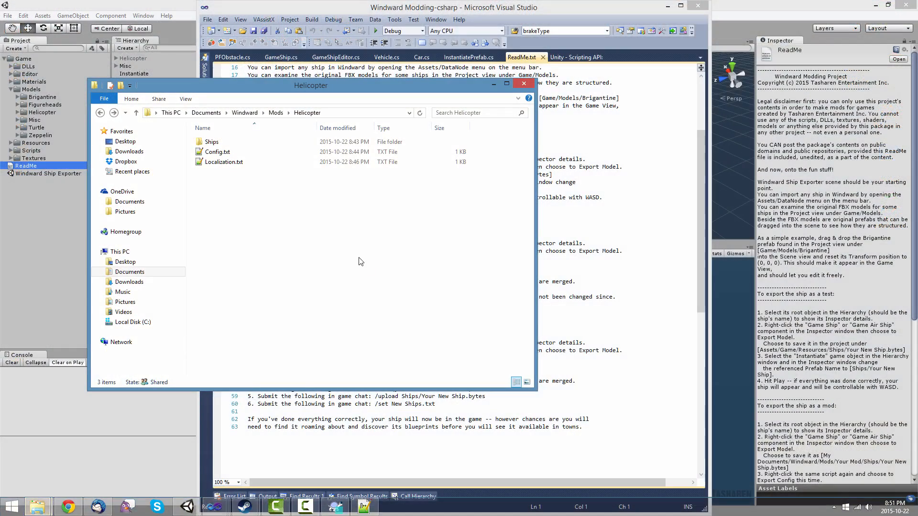
left_click(218, 152)
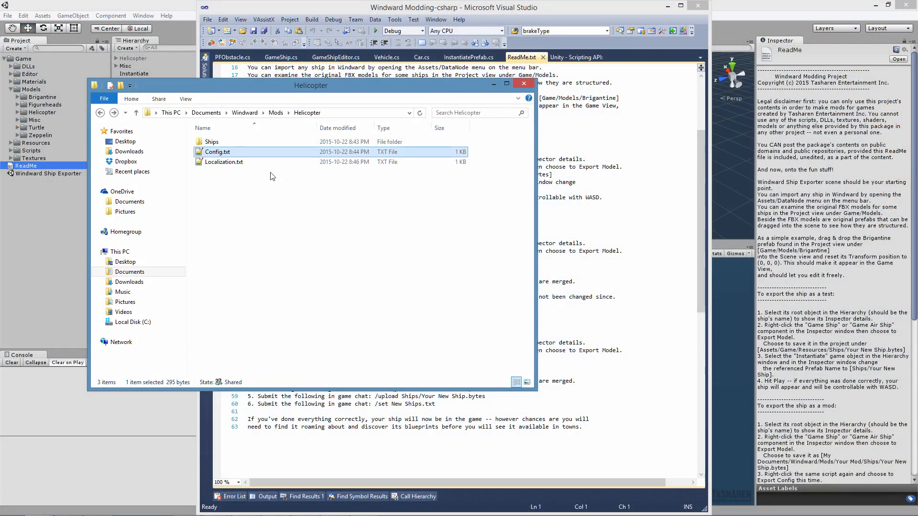
double_click(212, 142)
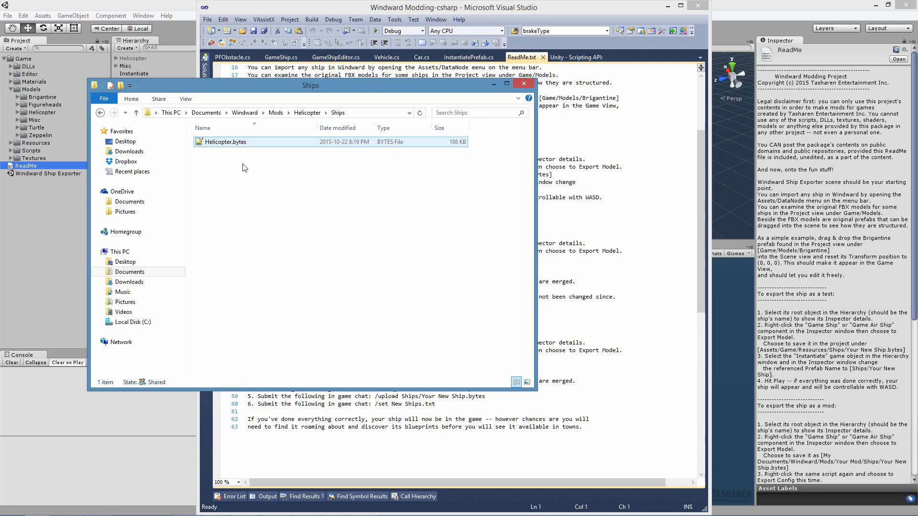
left_click(100, 113)
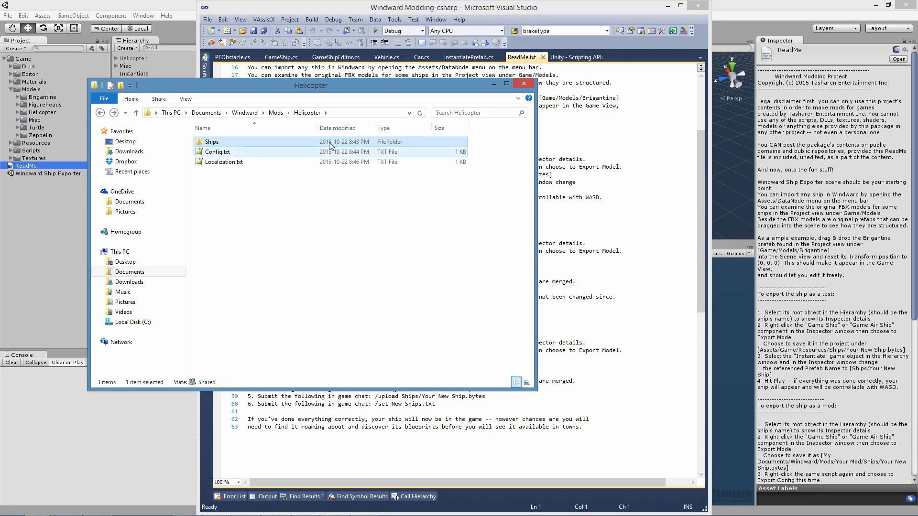
Open a second File Explorer window beside the first and show the Documents/Windward folder in it.
key("ctrl+n")
left_click_drag(415, 99, 670, 170)
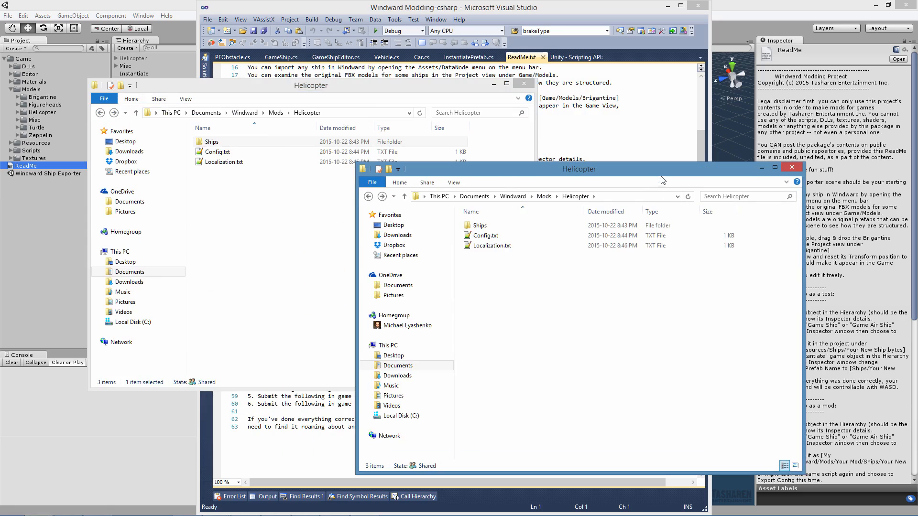
left_click(513, 196)
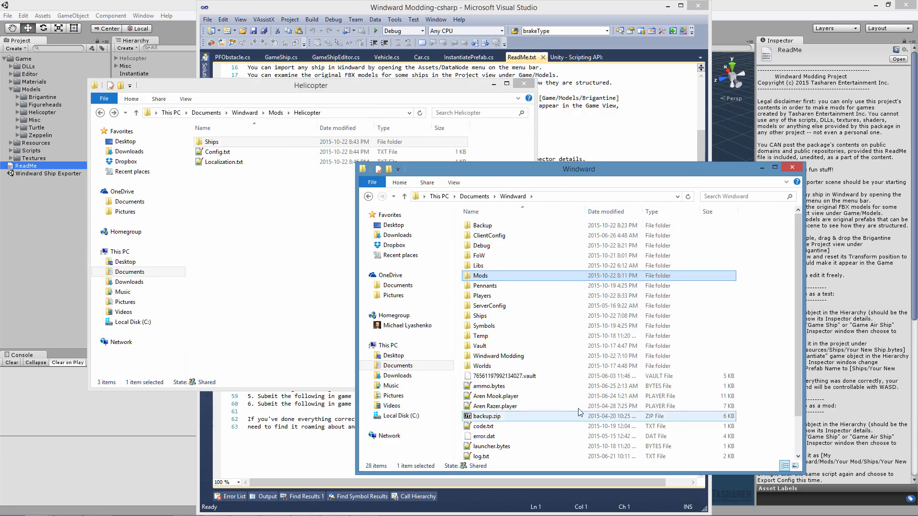
Copy Config.txt from the Helicopter mod folder into the Windward folder and rename the copy Helicopter.txt.
left_click(217, 153)
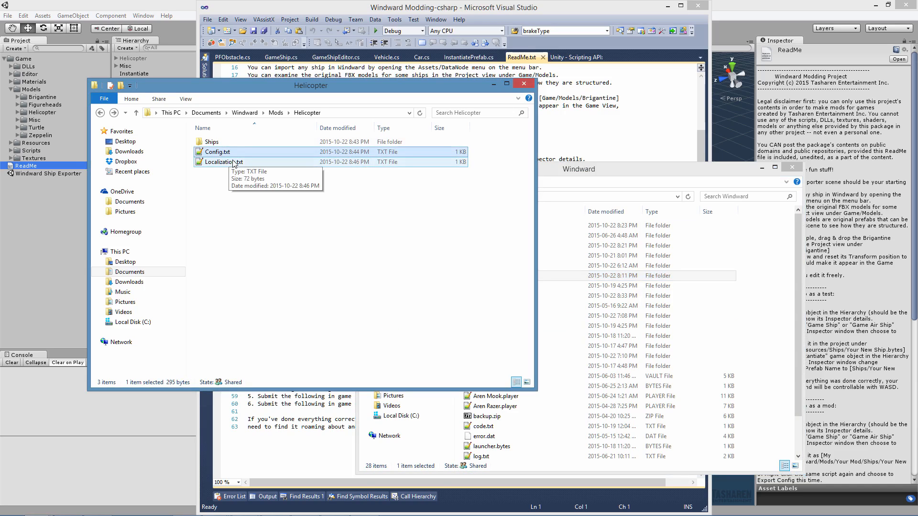
left_click(770, 382)
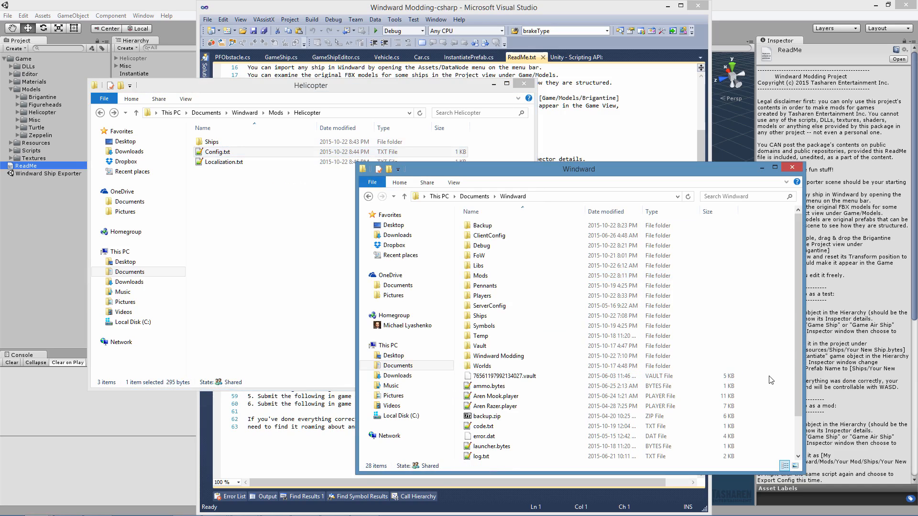
key("ctrl+v")
key("F2")
type("Heli")
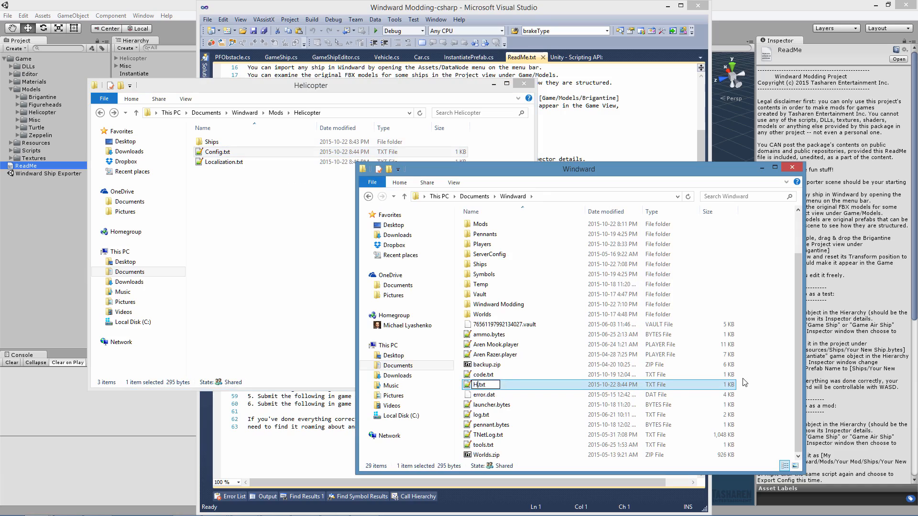
type("copter")
key("Return")
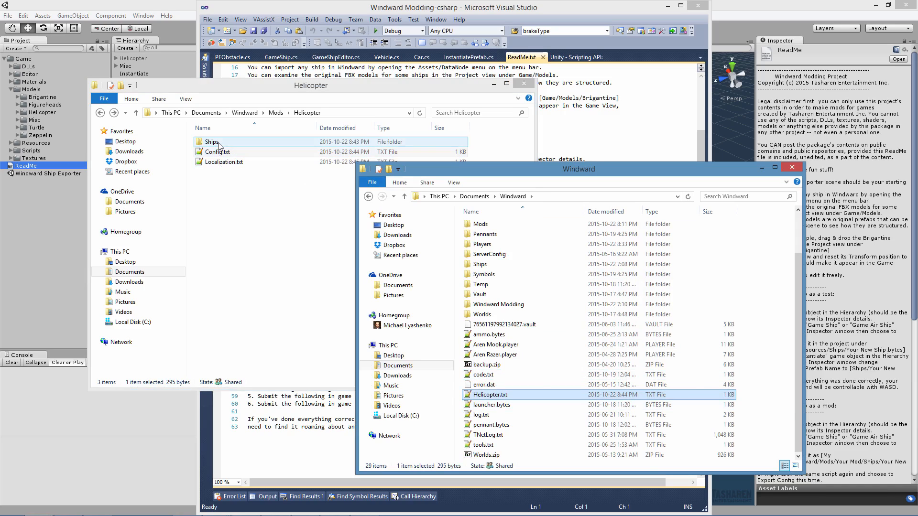
Check the files in Windward/Ships and delete the copied Helicopter.txt from the Windward folder.
double_click(488, 266)
left_click(493, 236)
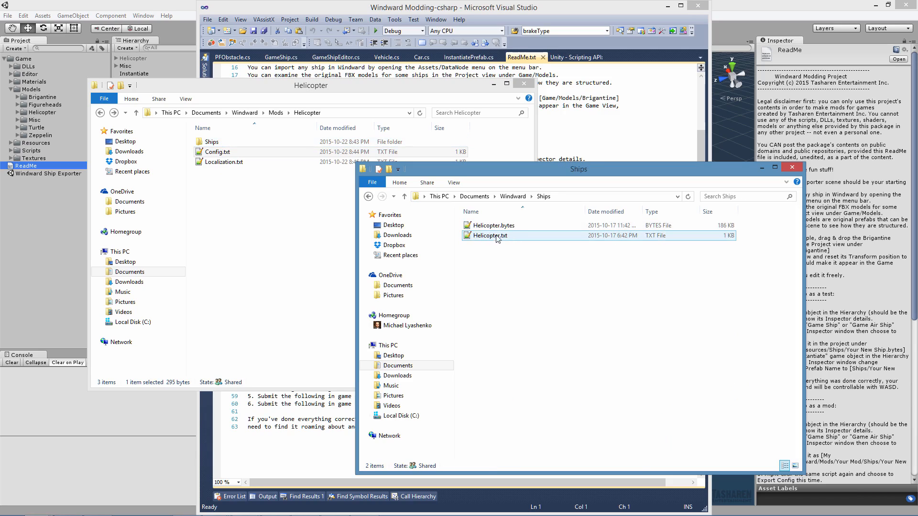
left_click(370, 197)
left_click(529, 431)
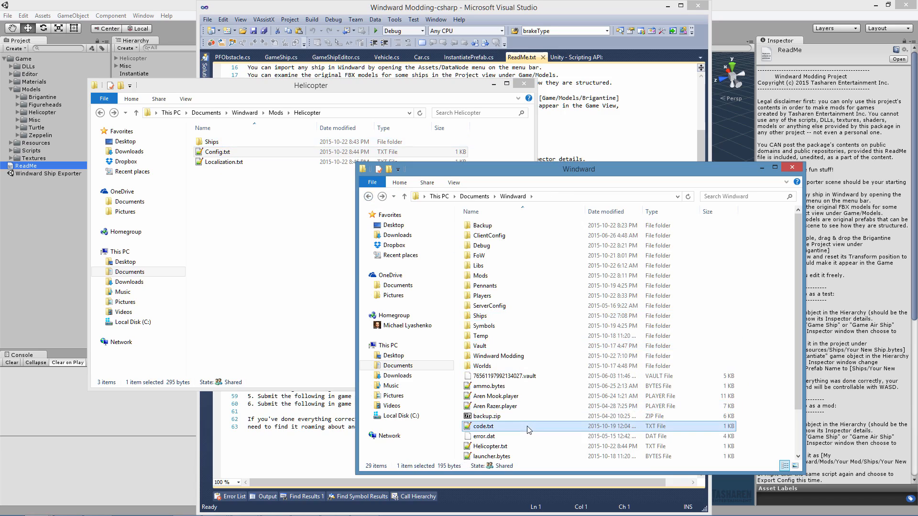
key("h")
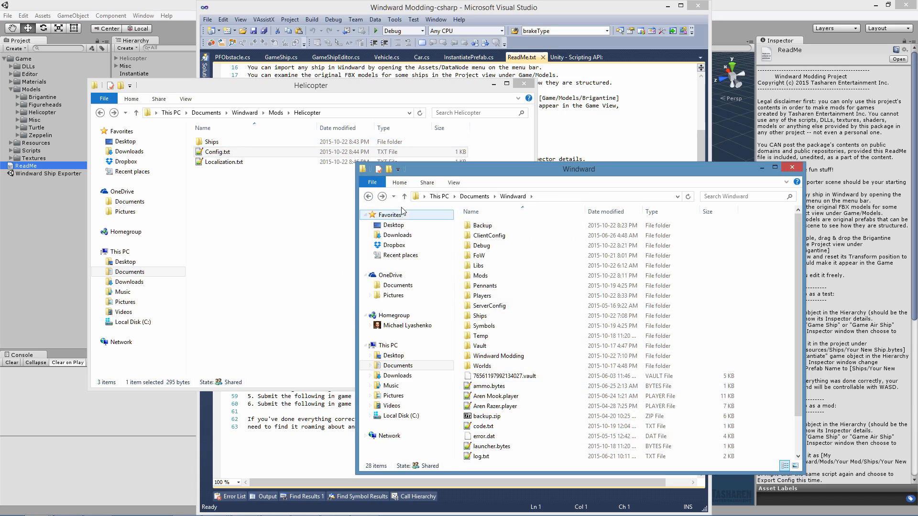
Open Helicopter.txt from Windward/Ships in Notepad++ and review its ship stats and Localization section.
left_click(383, 196)
left_click(508, 226)
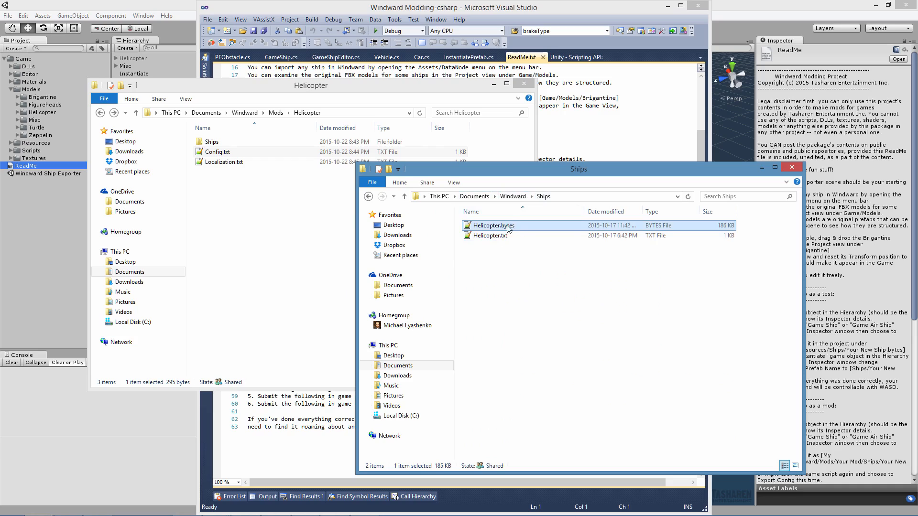
left_click(503, 237)
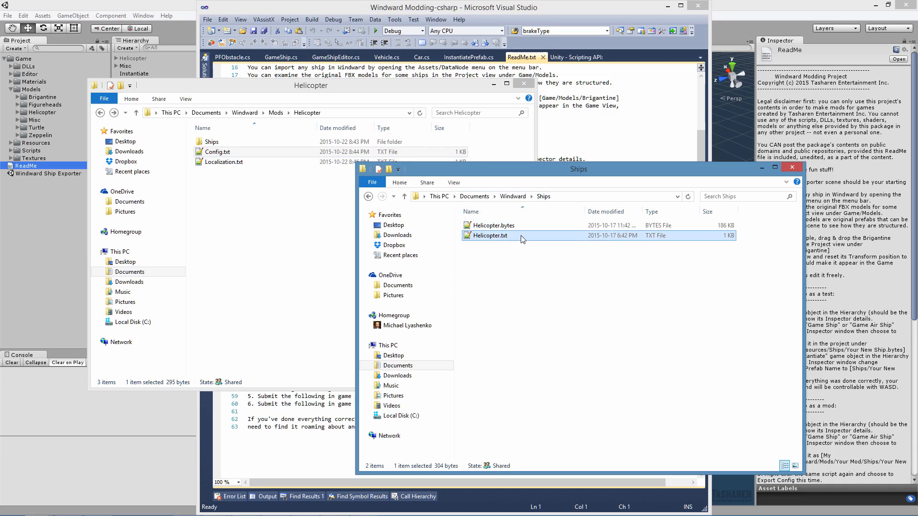
double_click(487, 236)
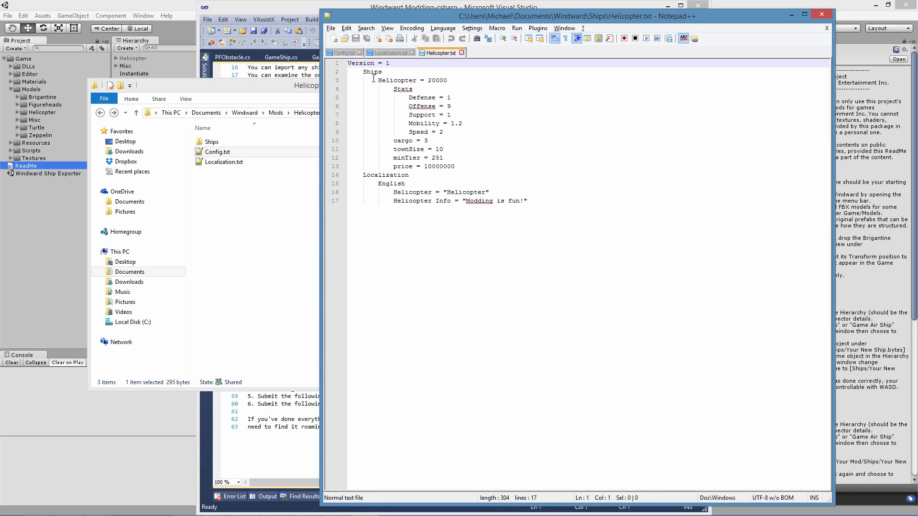
left_click_drag(454, 166, 347, 63)
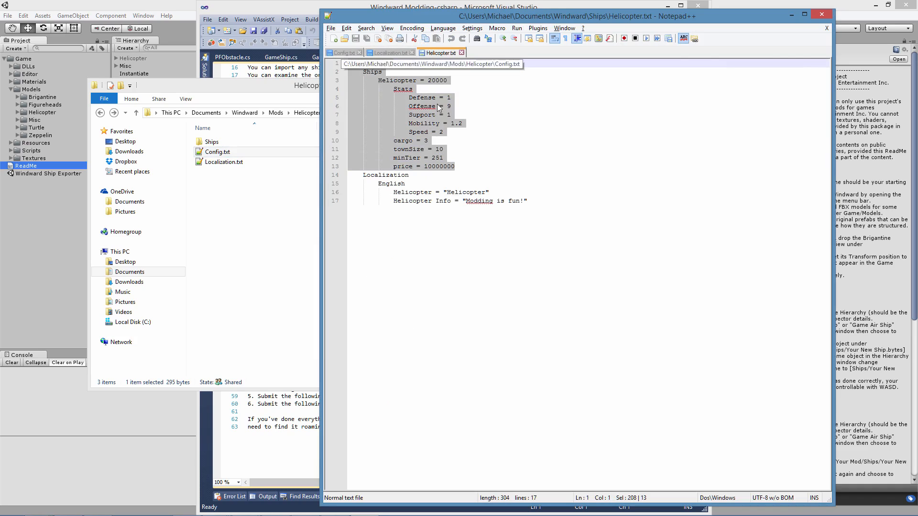
mouse_move(547, 203)
left_mouse_down()
mouse_move(459, 201)
mouse_move(351, 175)
mouse_move(537, 197)
mouse_move(530, 202)
left_mouse_up()
Compare the mod's Localization.txt and Config.txt with the combined ship and localization data in Helicopter.txt.
left_click(232, 174)
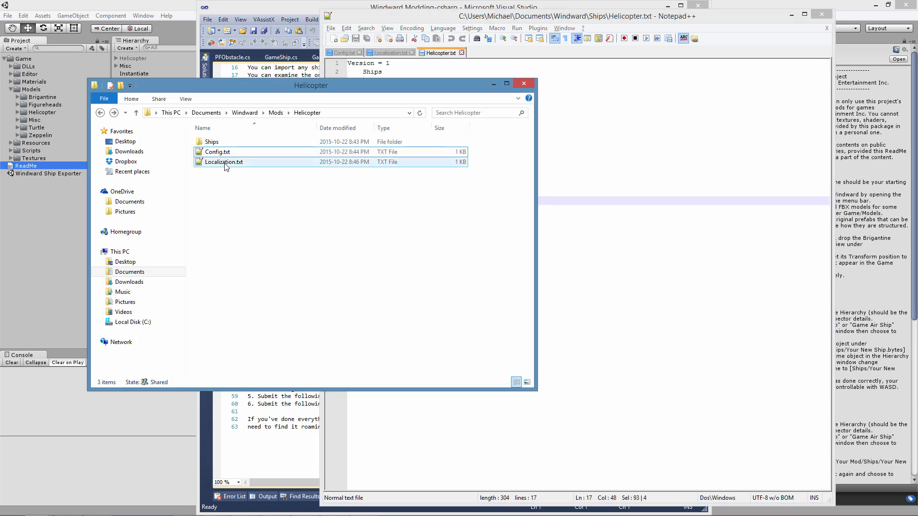
double_click(224, 165)
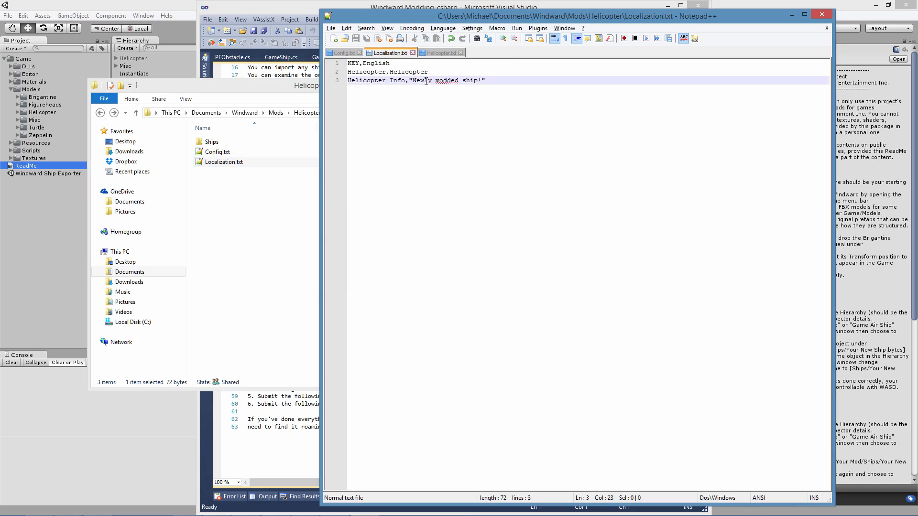
left_click(440, 53)
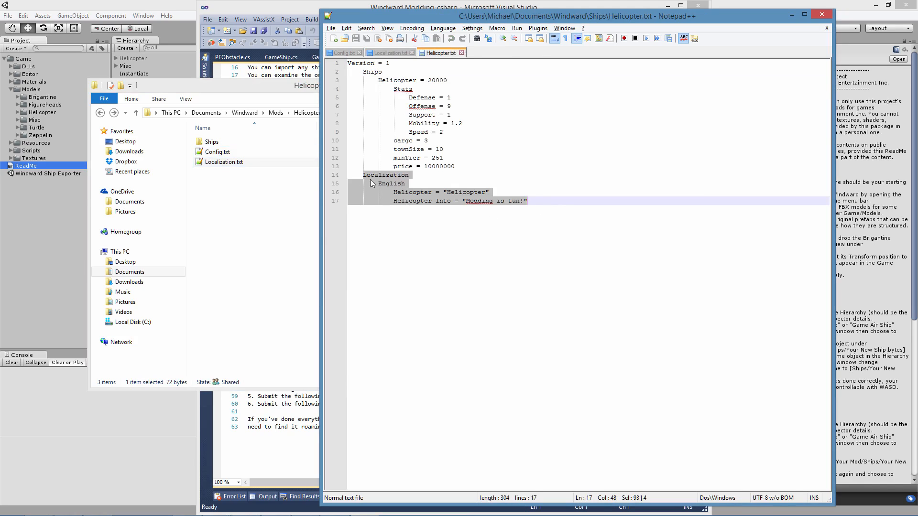
left_click(548, 159)
key("ctrl+a")
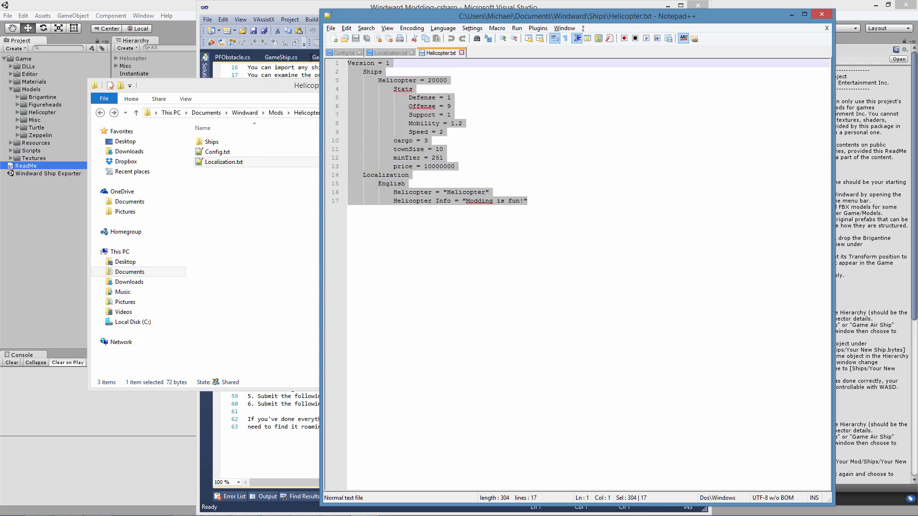
left_click(564, 193)
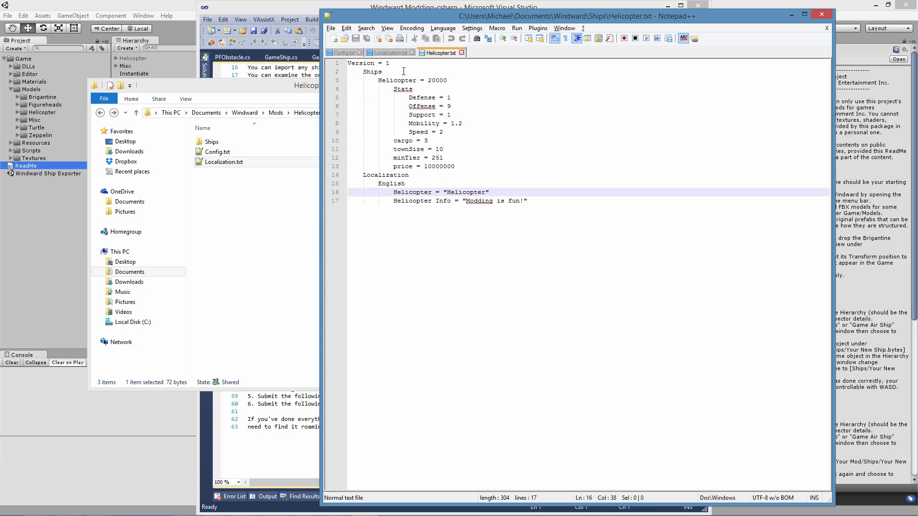
left_click(343, 52)
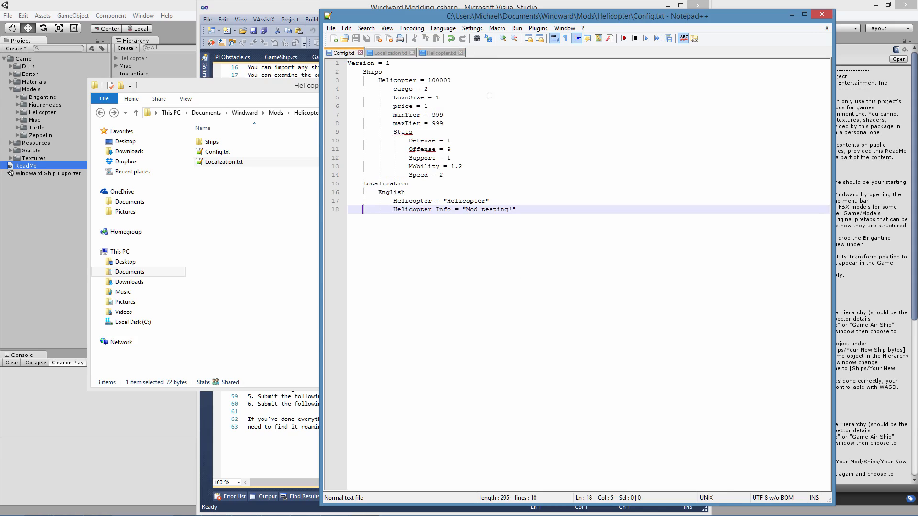
left_click(438, 53)
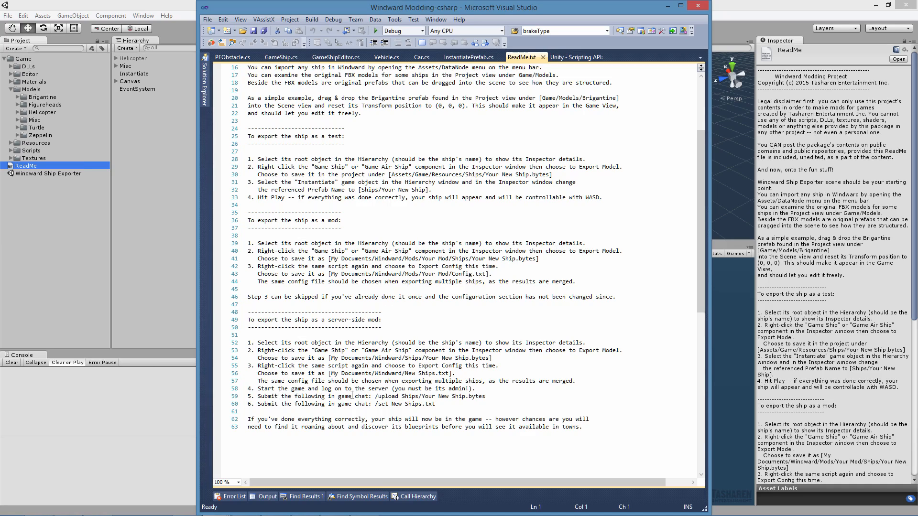
In step 5 of ReadMe.txt's server-side mod section, change the upload command to /upload Ships/Helicopter.bytes.
left_click_drag(486, 397, 375, 399)
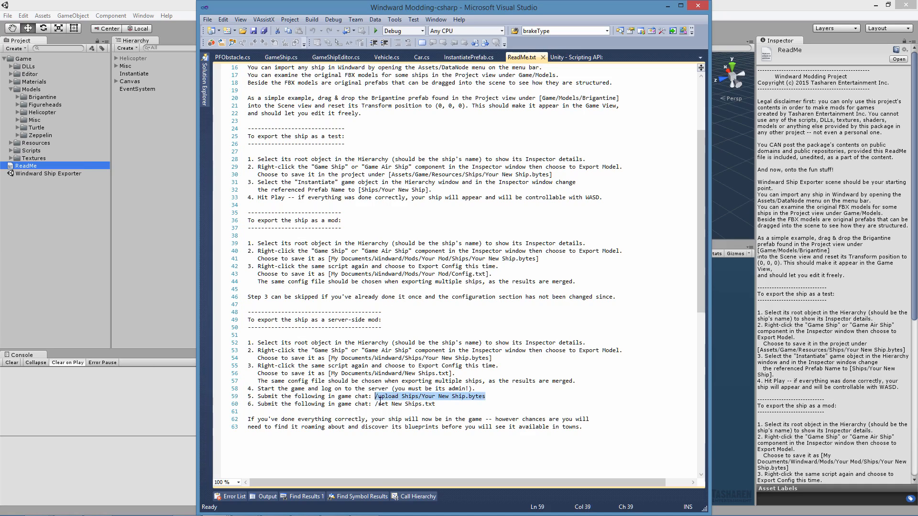
left_click(423, 397)
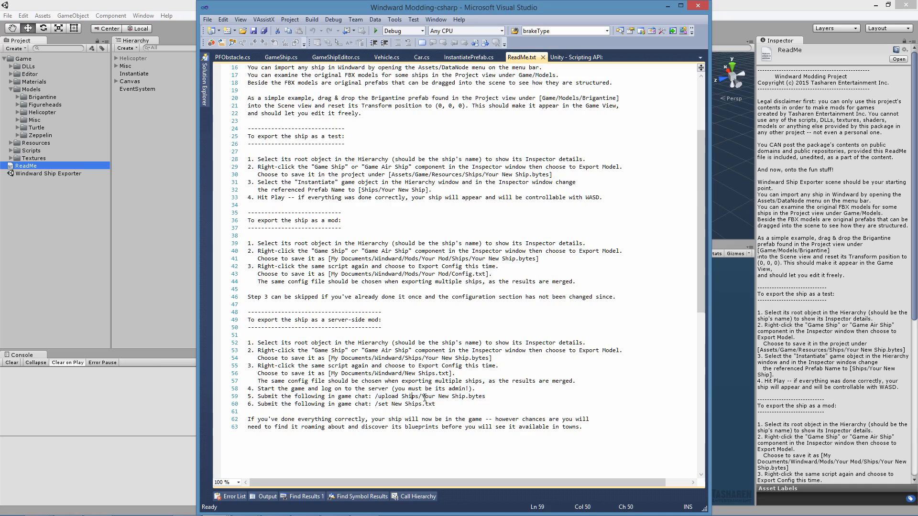
left_click_drag(423, 397, 466, 397)
type("Helicopter")
In step 6 of the server-side mod instructions, change the set command to /set Ships/Helicopter.txt.
left_click(391, 405)
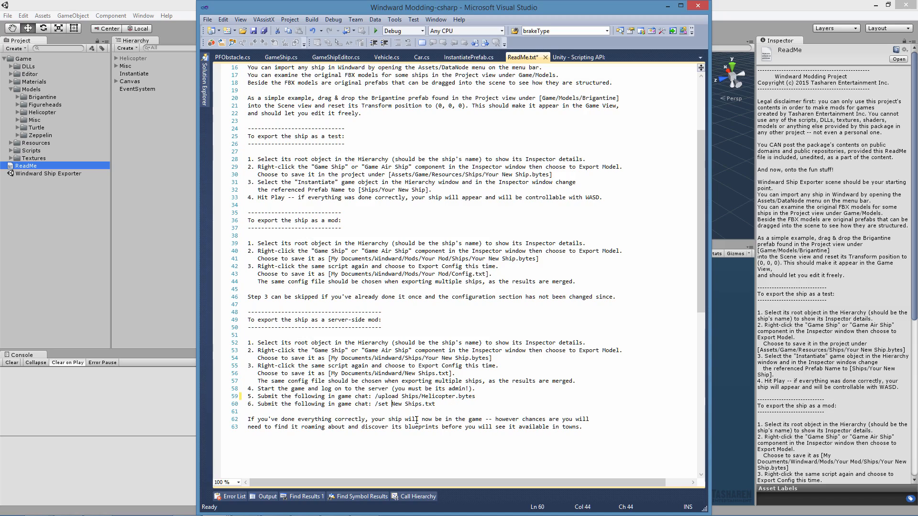
type("Hhips/")
key("shift+Right")
key("shift+Right")
key("shift+Right")
key("shift+Right")
key("shift+Right")
key("shift+Right")
key("shift+Right")
key("shift+Right")
key("shift+Right")
type("Helicopter")
Switch to Notepad++ to check the file path of Helicopter.txt, and return to ReadMe.txt in Visual Studio.
left_click(403, 397)
key("alt+Tab")
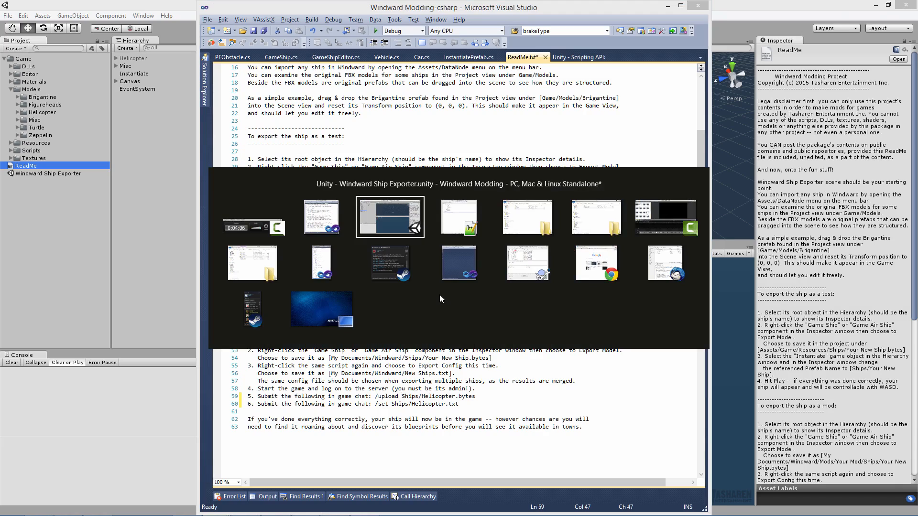
key("alt+Tab")
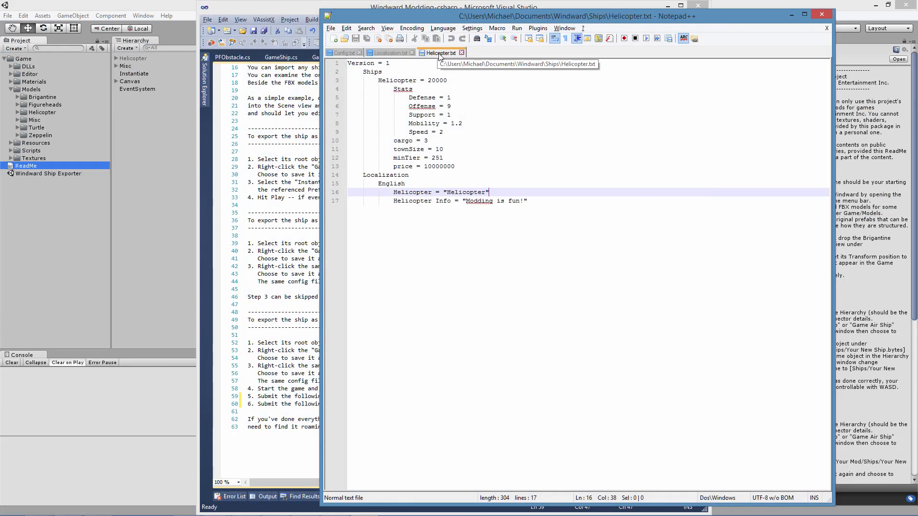
left_click(302, 10)
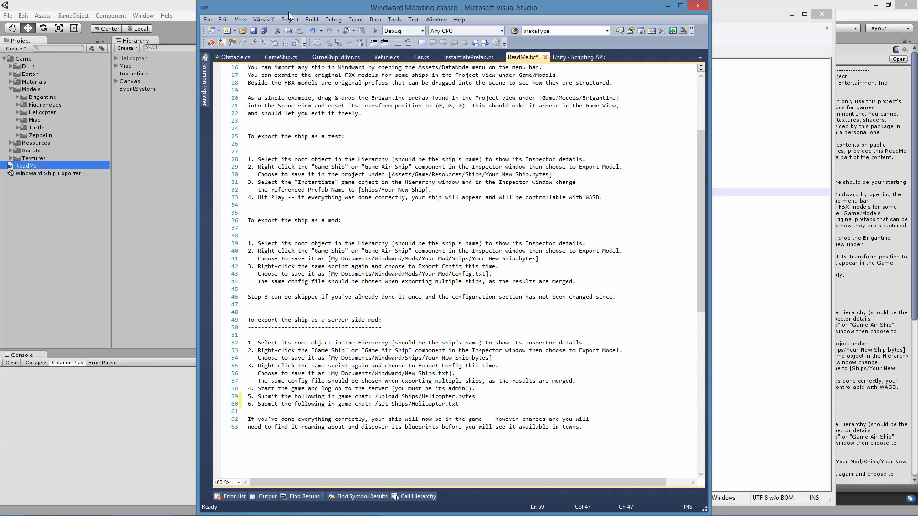
Highlight the paths Ships/Helicopter.bytes and Ships/Helicopter.txt in the upload and set commands to review them.
left_click_drag(403, 396, 480, 397)
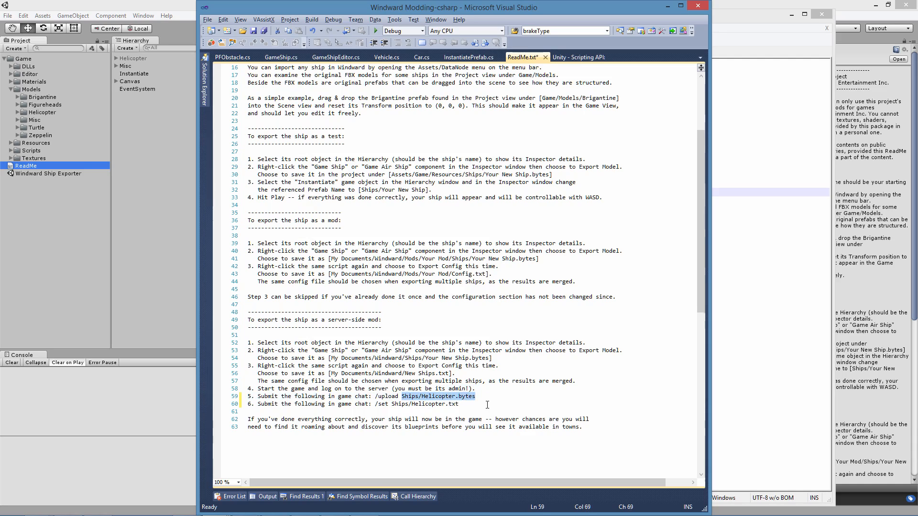
left_click(392, 405)
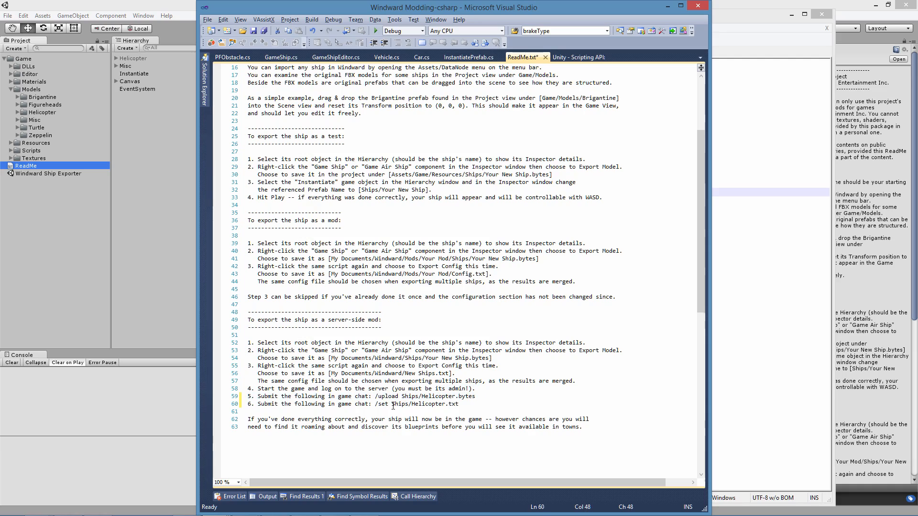
left_click(460, 404, "shift")
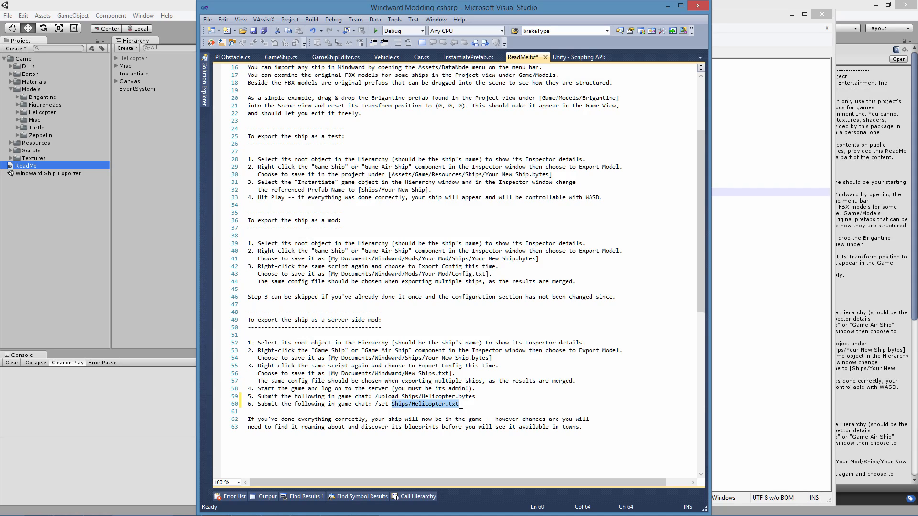
mouse_move(476, 397)
left_mouse_down()
mouse_move(384, 397)
mouse_move(467, 405)
left_mouse_up()
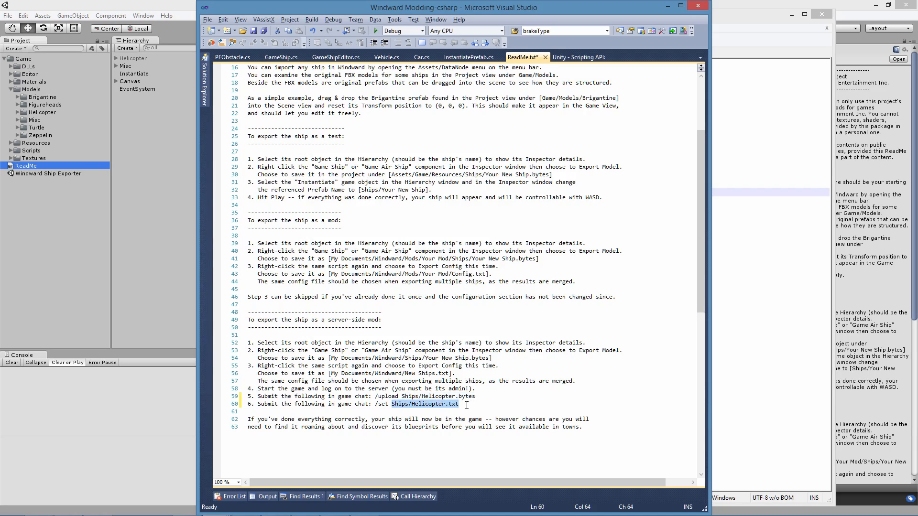